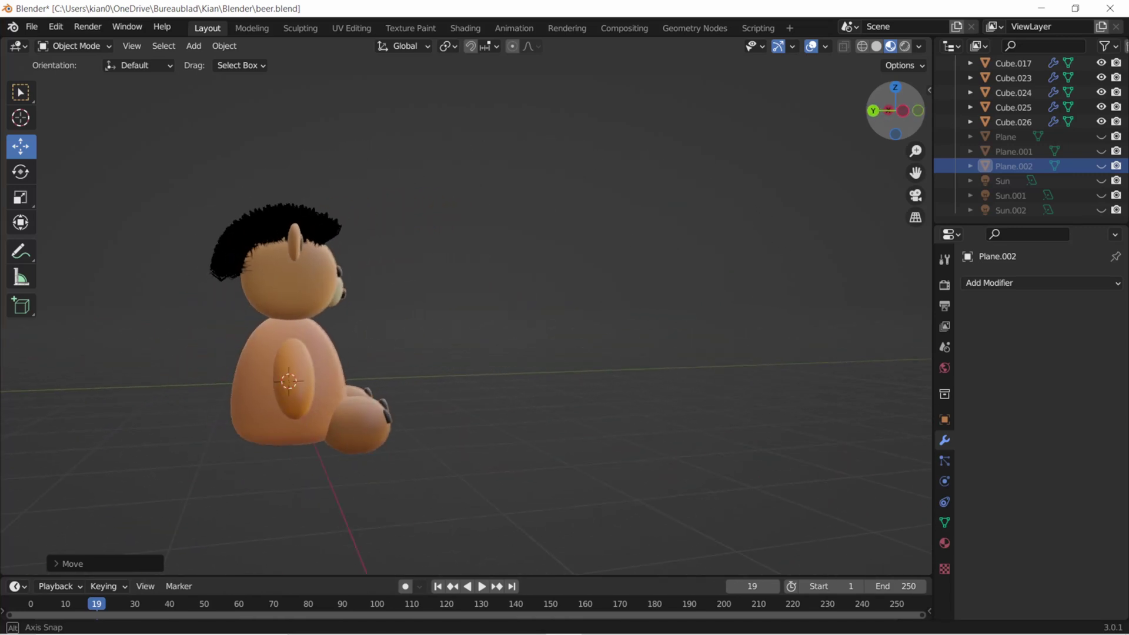
Download the Blender 3.0.1 Windows installer from the blender.org download page in Chrome
mouse_move(470, 294)
middle_mouse_down()
mouse_move(376, 341)
mouse_move(423, 294)
mouse_move(283, 294)
middle_mouse_up()
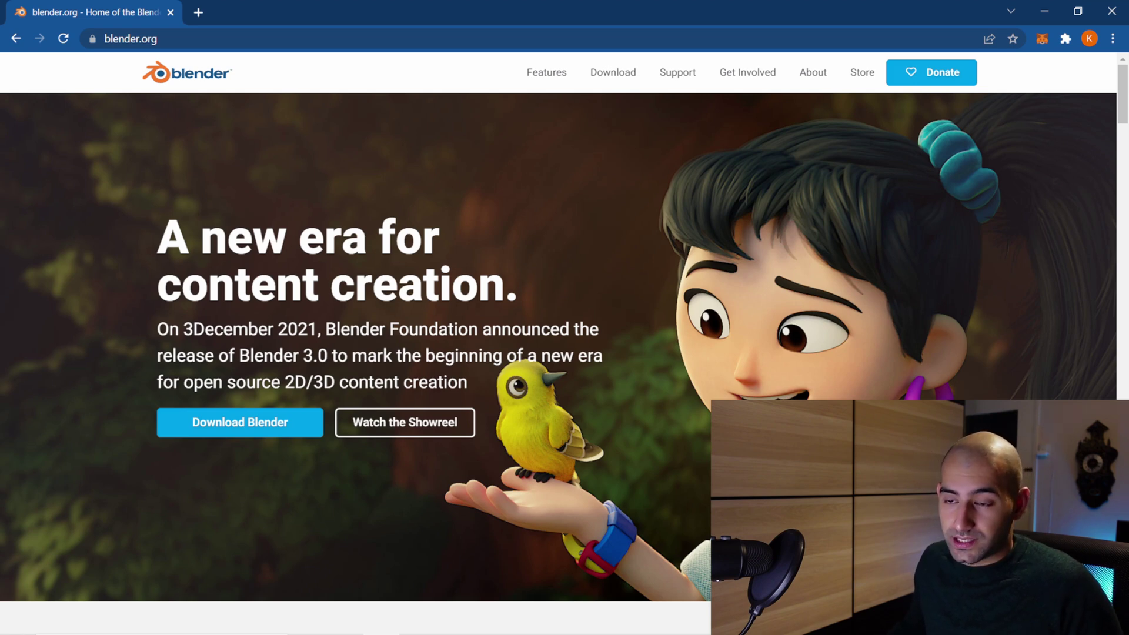
left_click(272, 432)
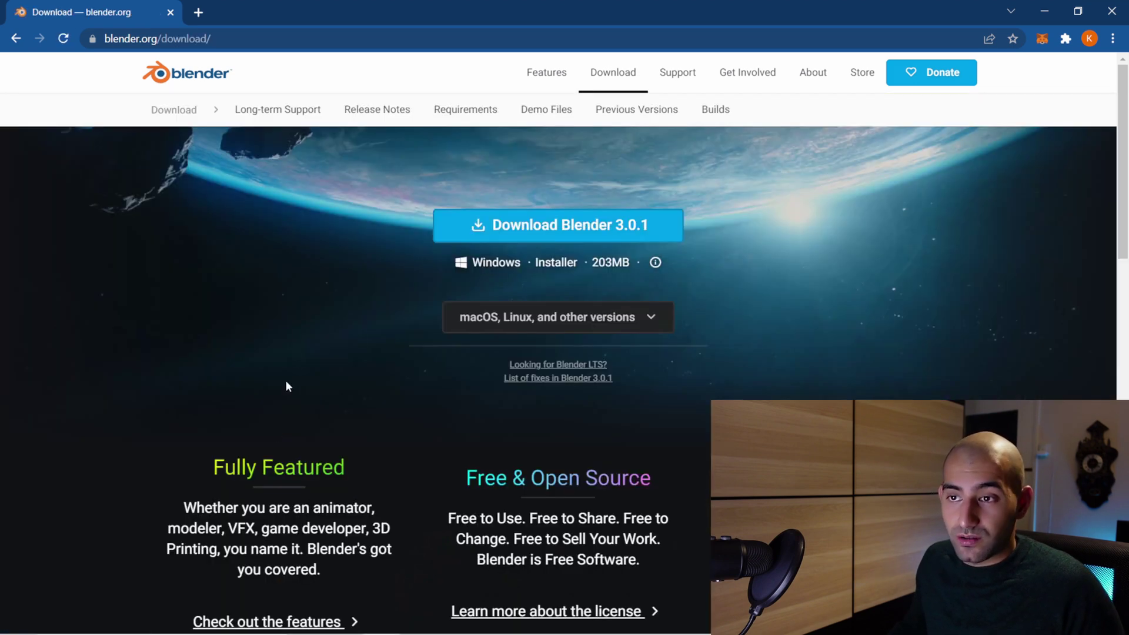
left_click(546, 231)
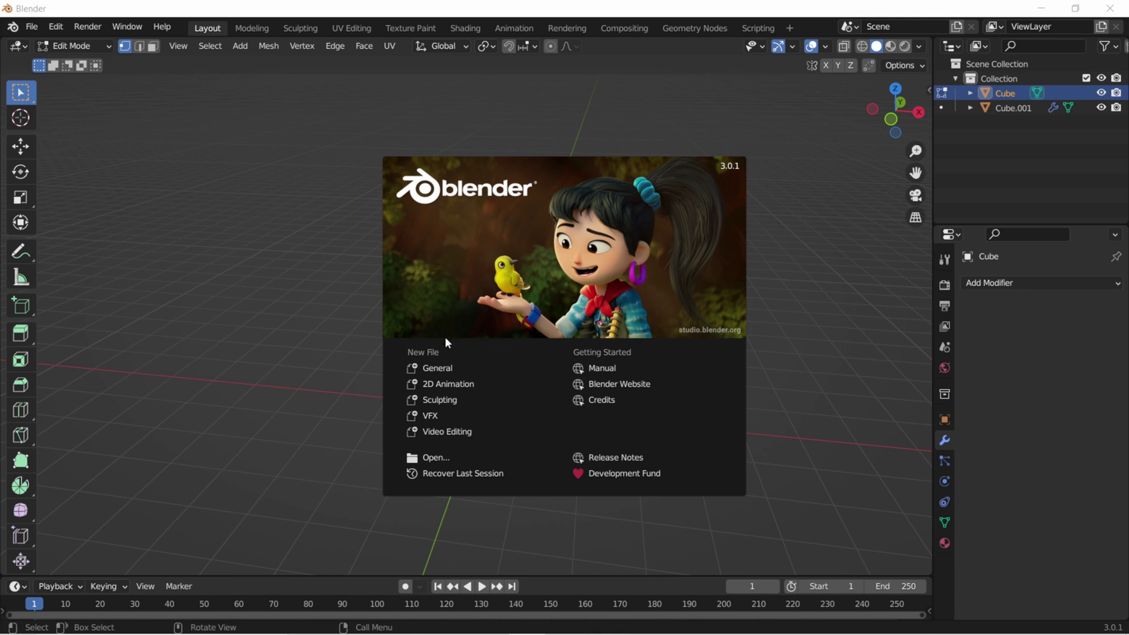
Start a new General file without saving, and delete the default camera, cube and light
left_click(437, 371)
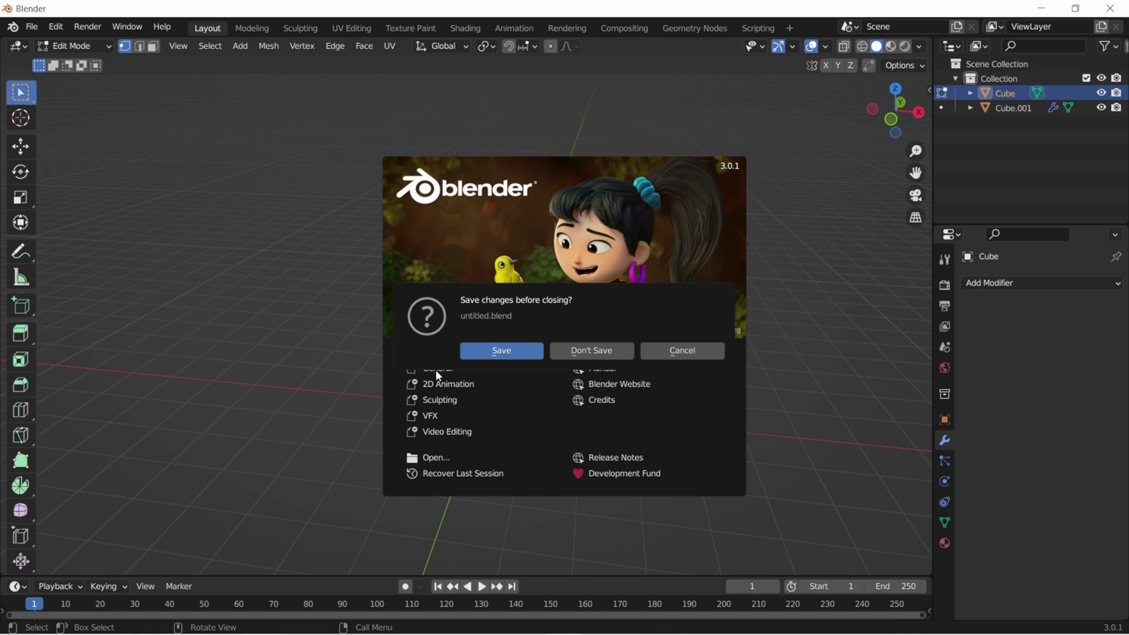
left_click(605, 349)
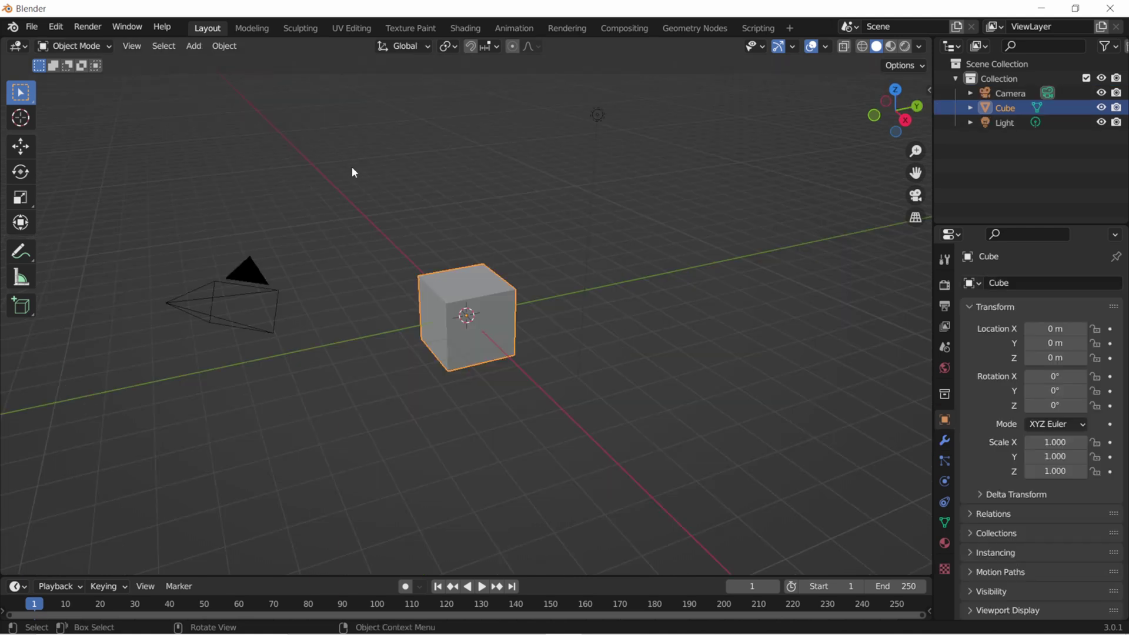
left_click_drag(728, 84, 117, 465)
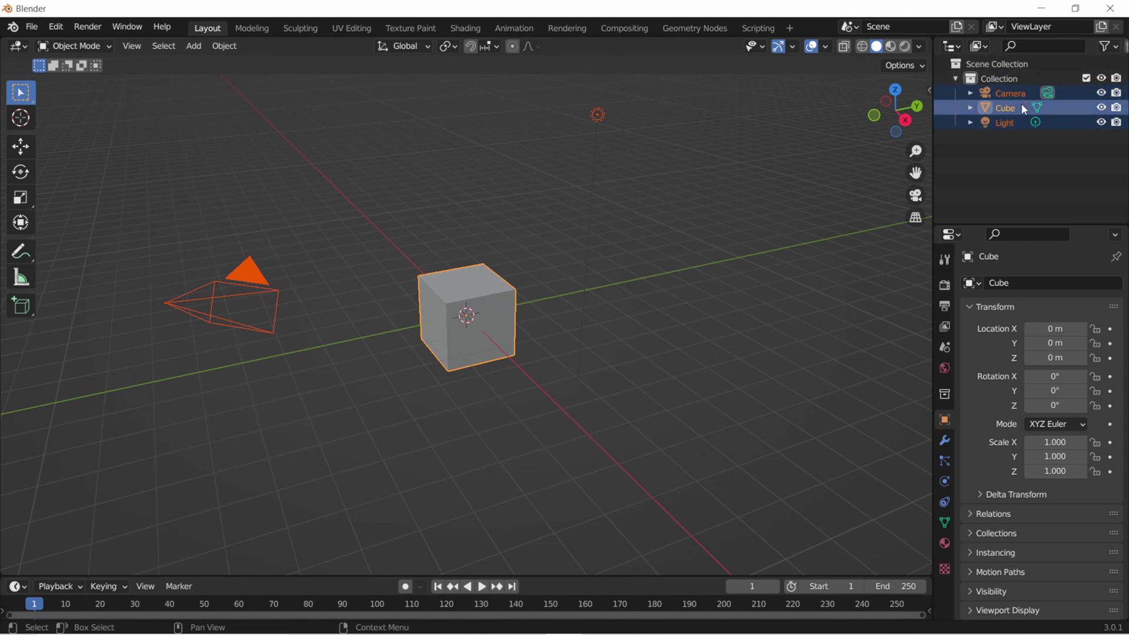
key("Delete")
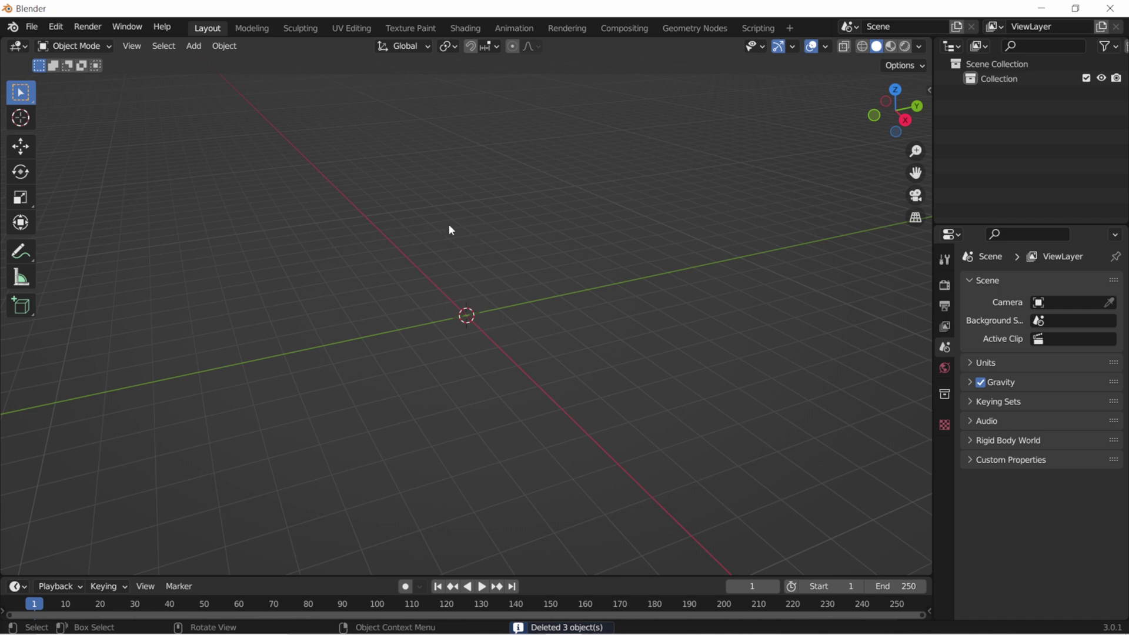
Add a cube at the origin and place a Shift+D duplicate directly above it
left_click(193, 46)
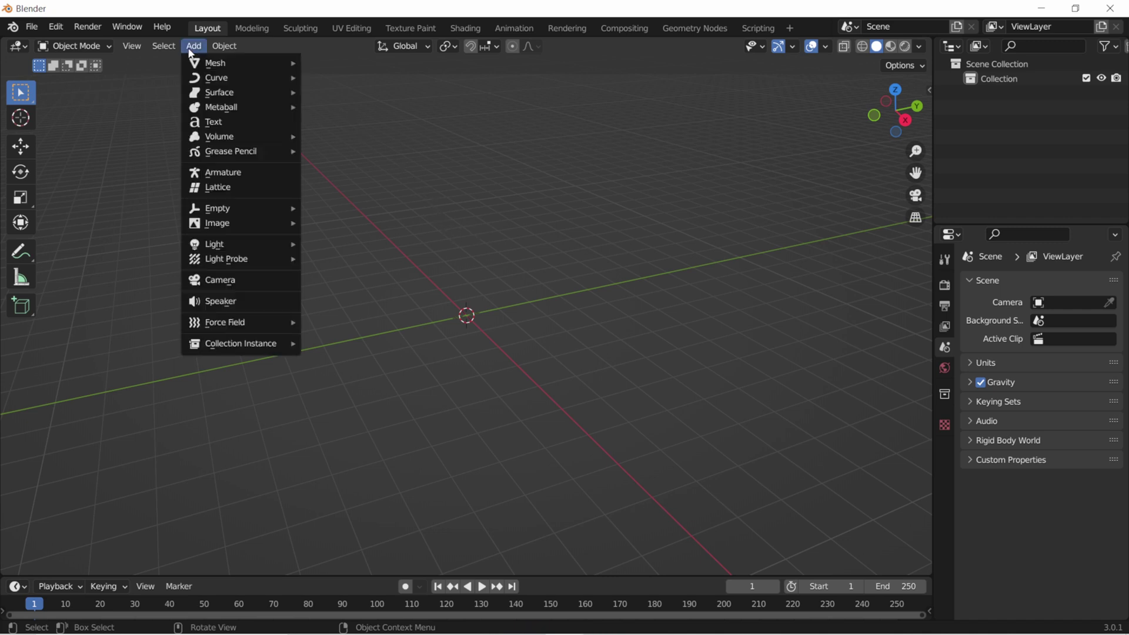
mouse_move(231, 62)
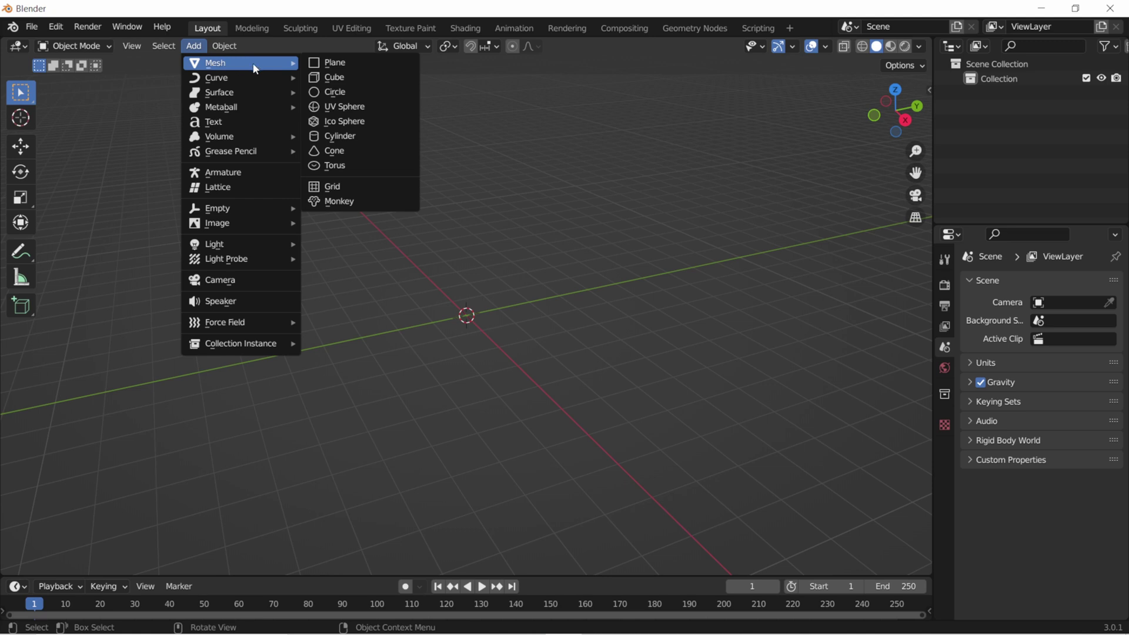
left_click(340, 77)
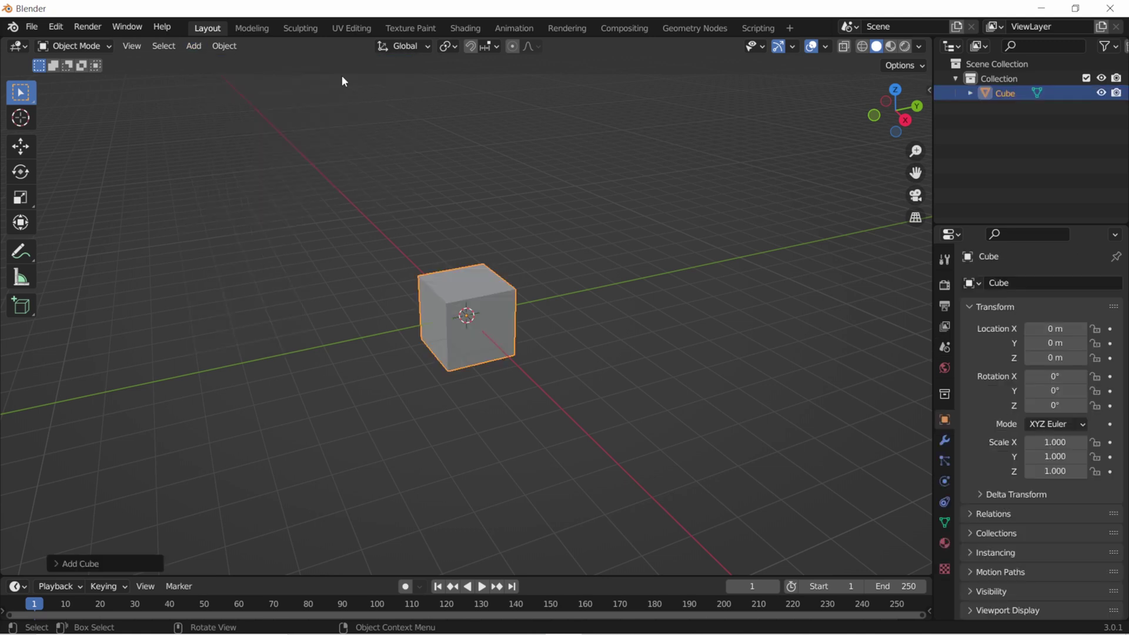
key("KP_1")
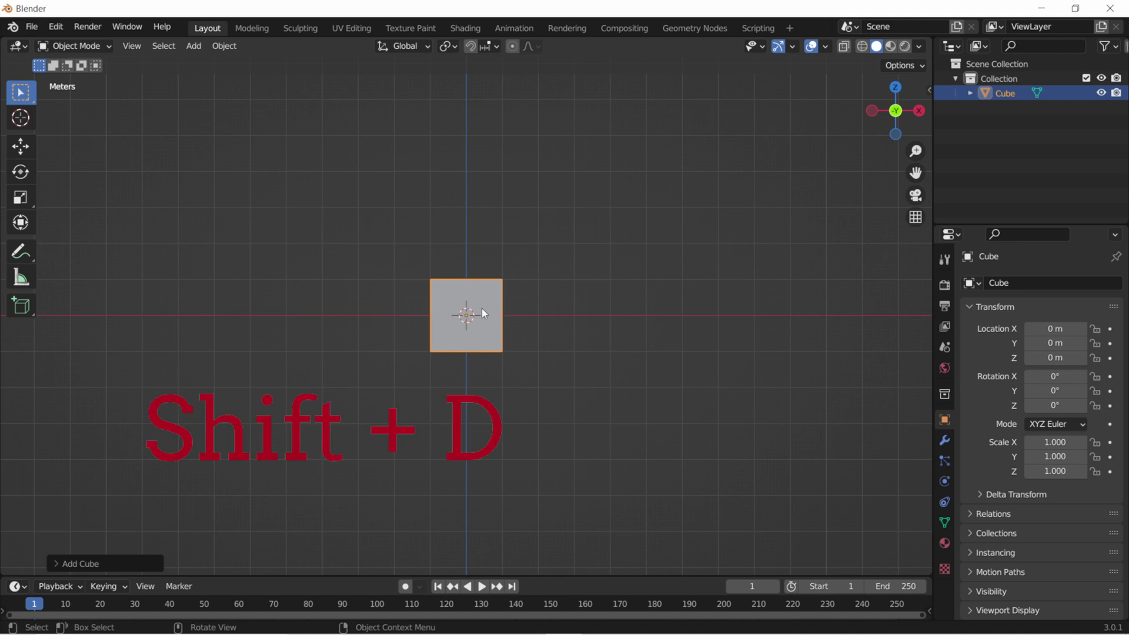
key("shift+d")
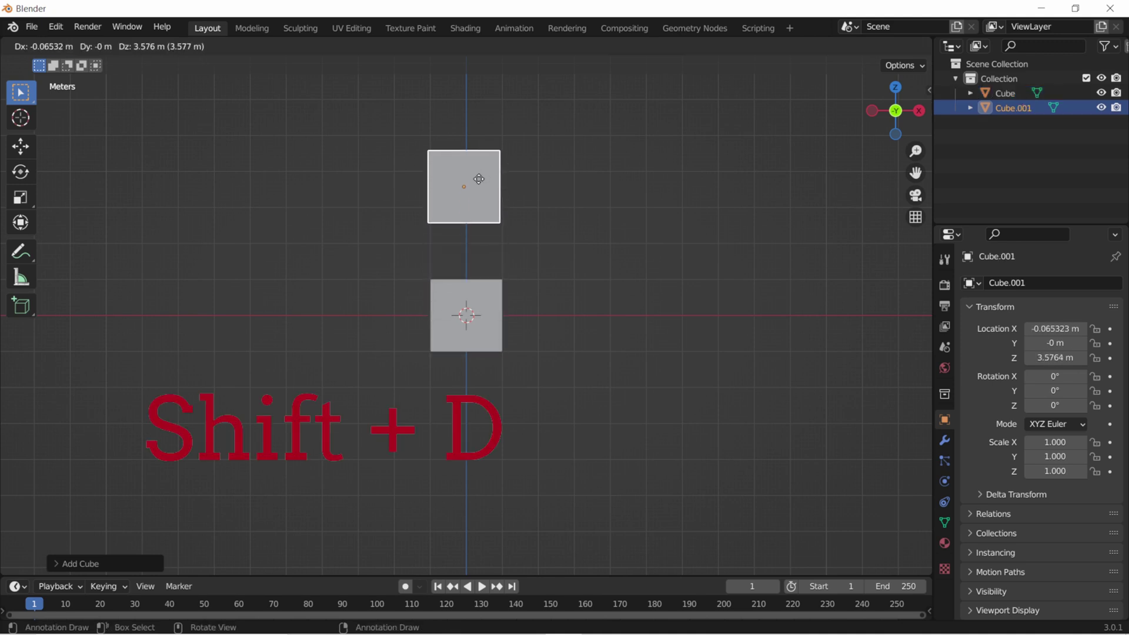
left_click(481, 161)
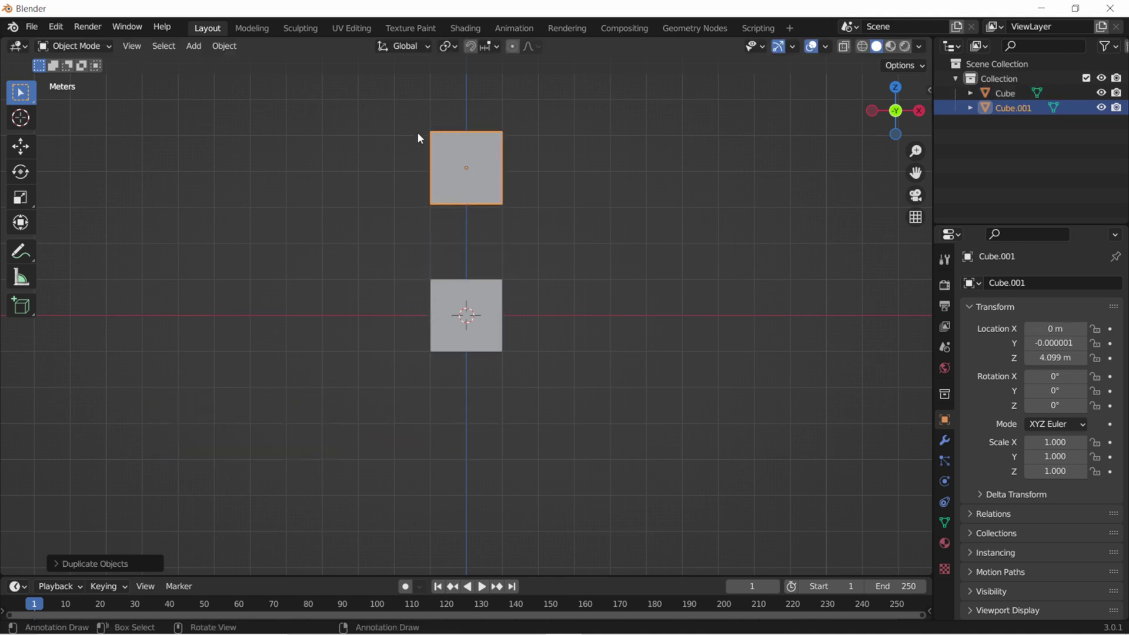
left_click_drag(537, 255, 377, 376)
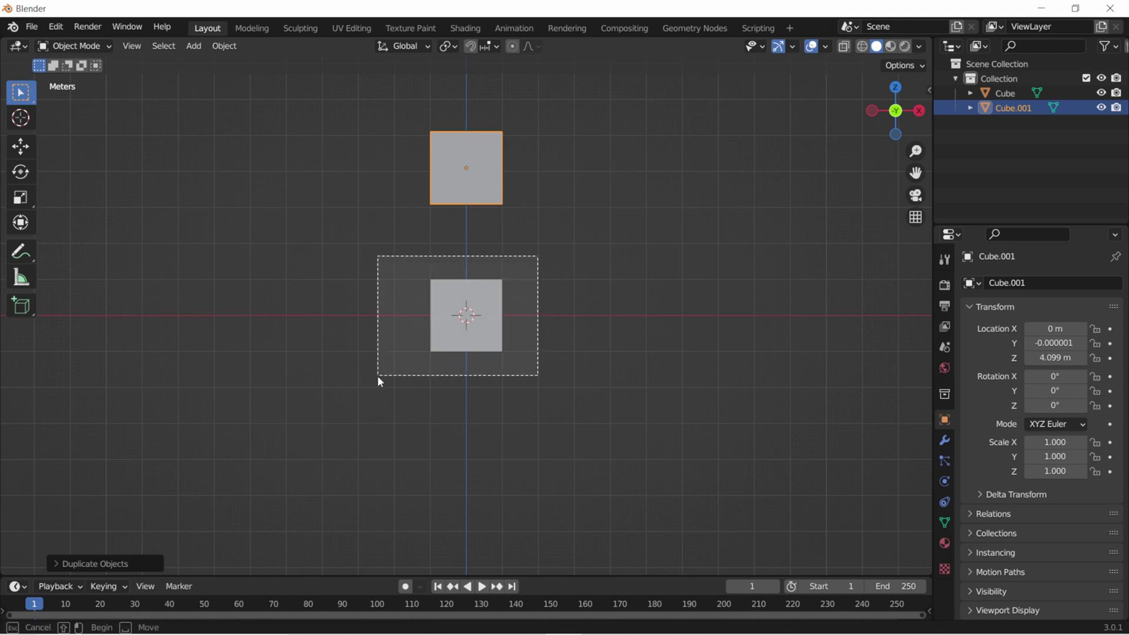
left_click(487, 172)
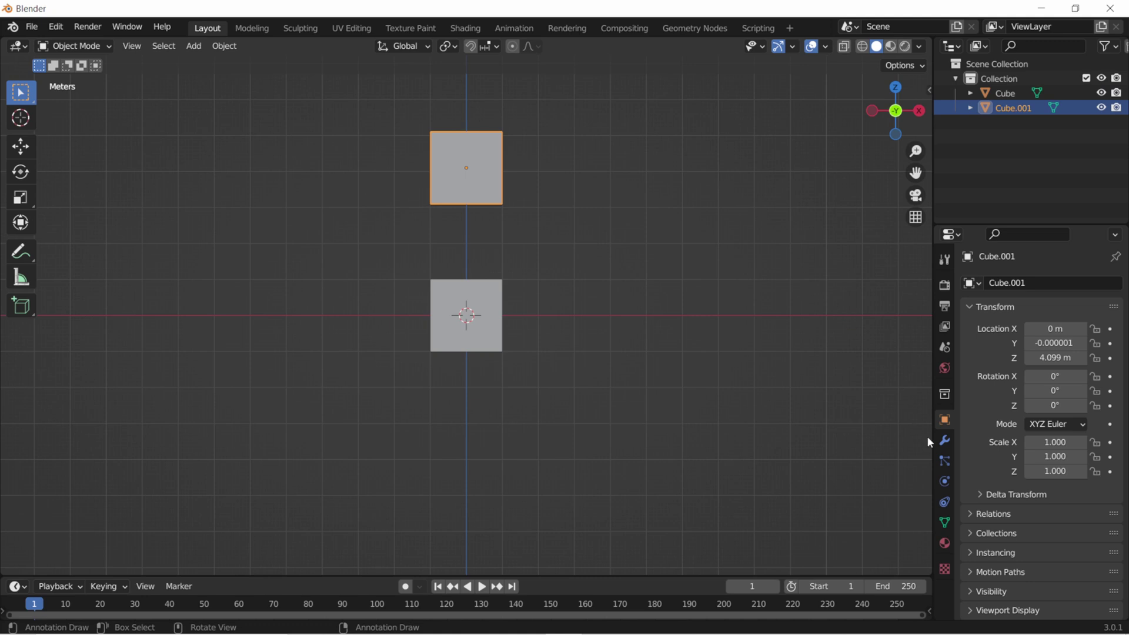
Add a Subdivision Surface modifier to the upper cube Cube.001, then select the lower cube
left_click(946, 441)
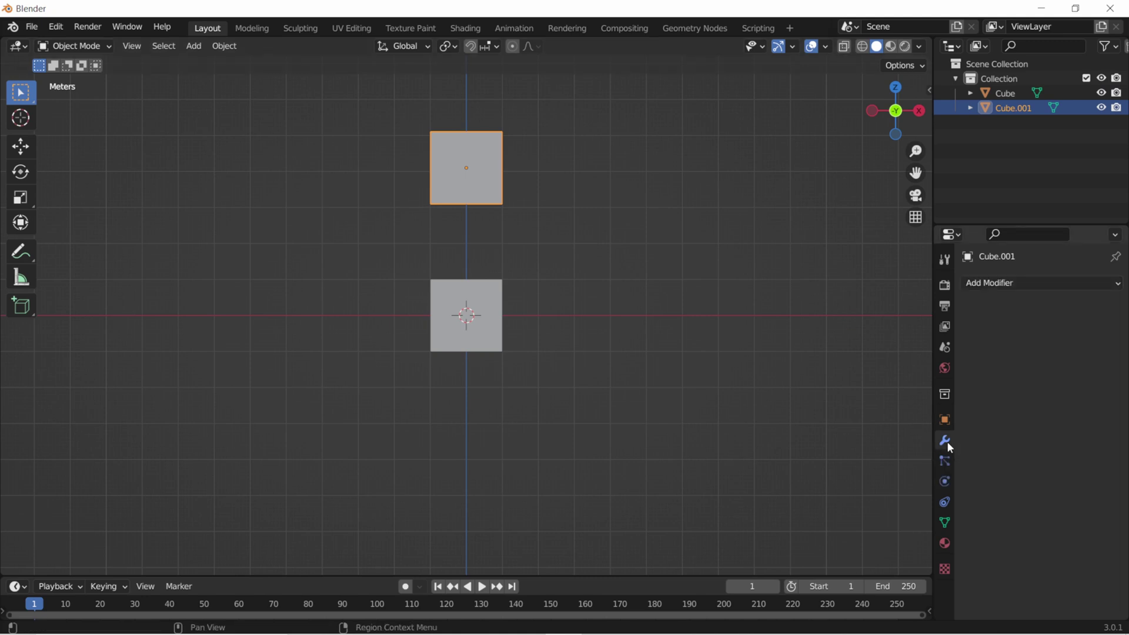
left_click(1013, 283)
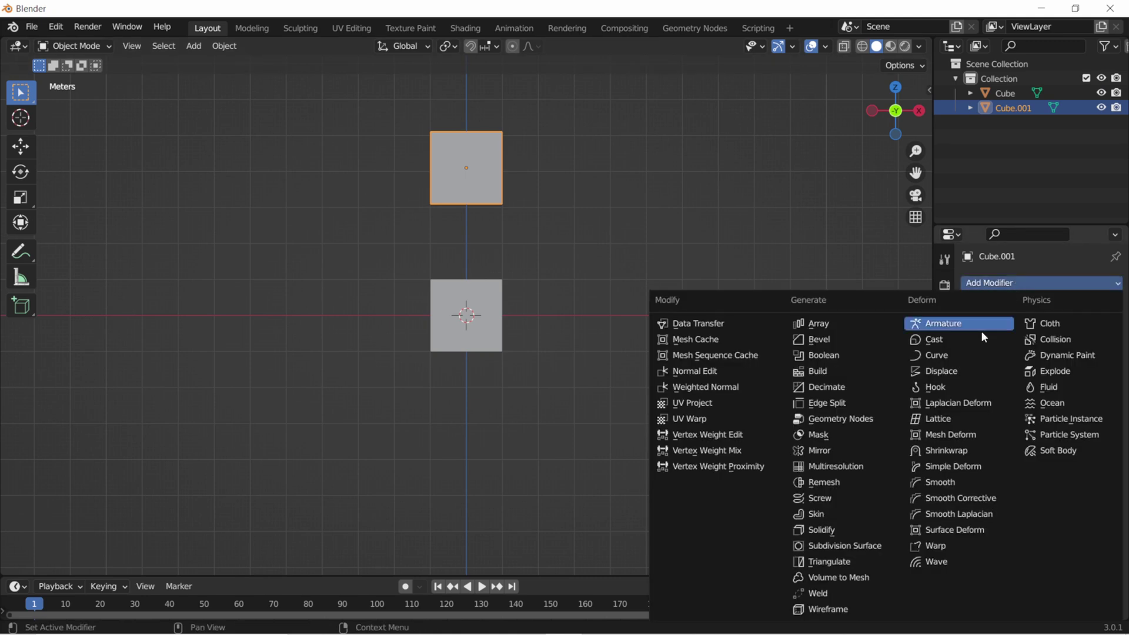
left_click(858, 545)
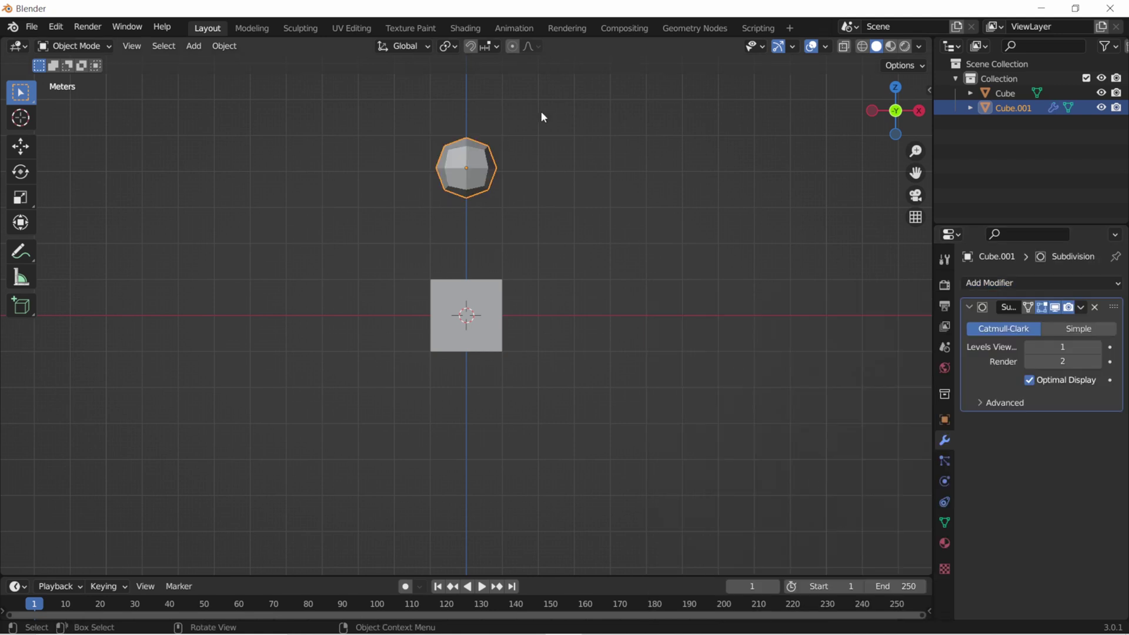
scroll(480, 113, "up", 2)
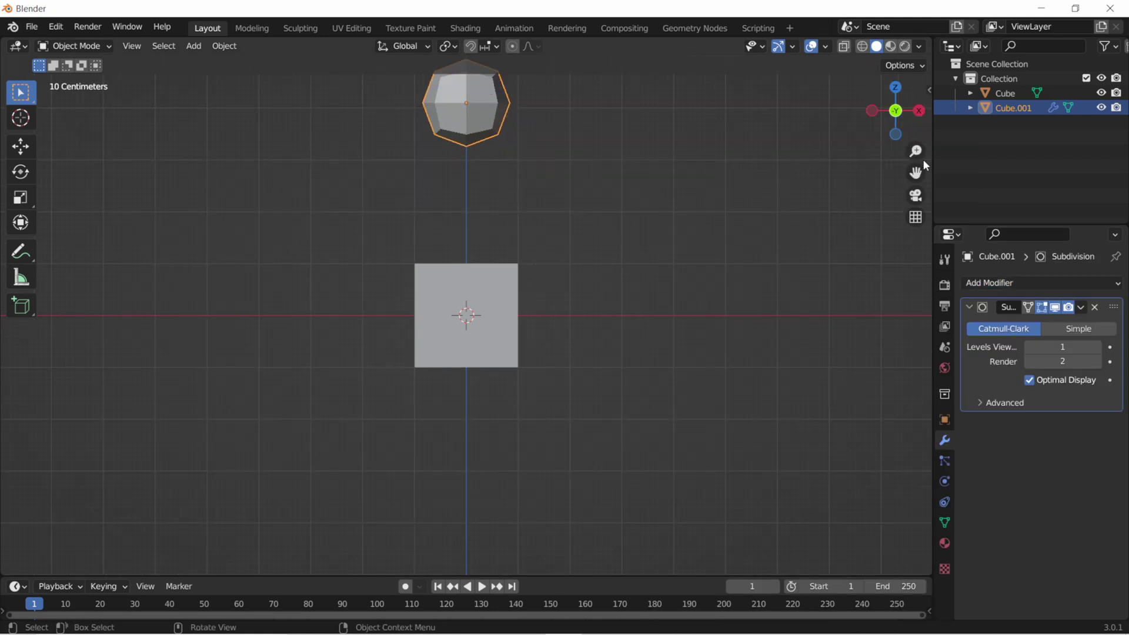
left_click_drag(916, 172, 916, 263)
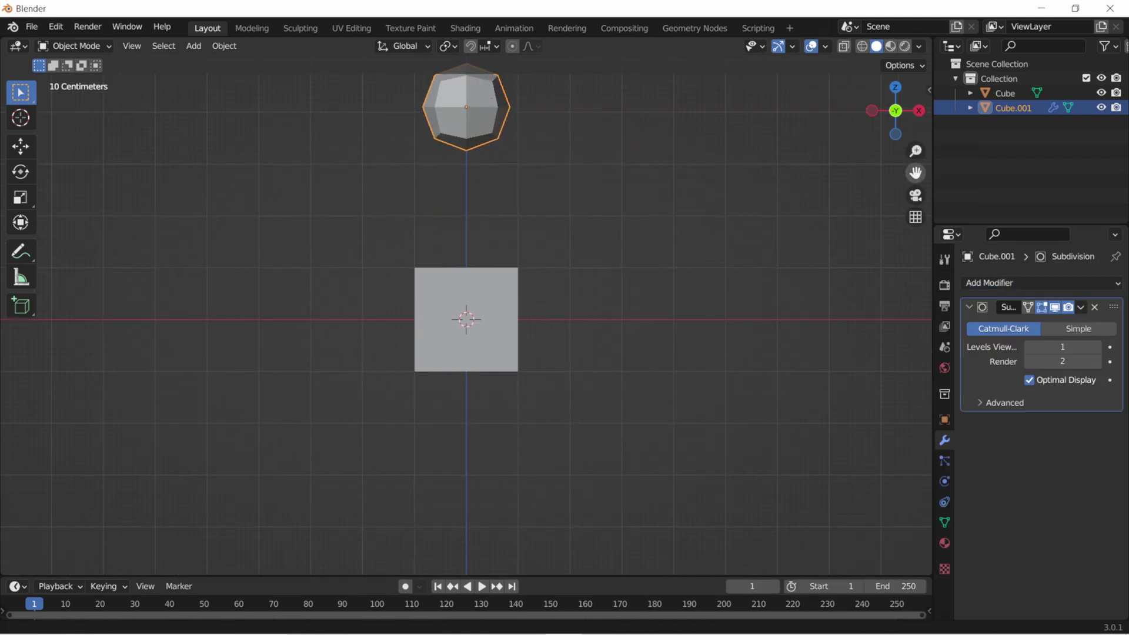
left_click(499, 369)
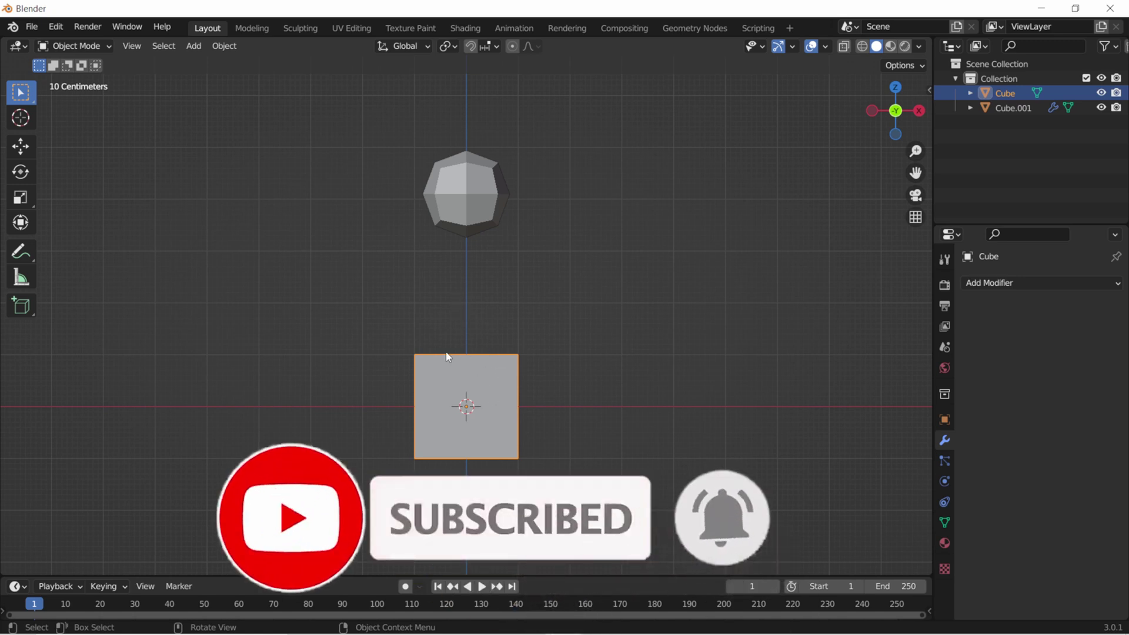
Enter Edit Mode on the lower cube and subdivide its mesh
left_click(100, 45)
left_click(94, 76)
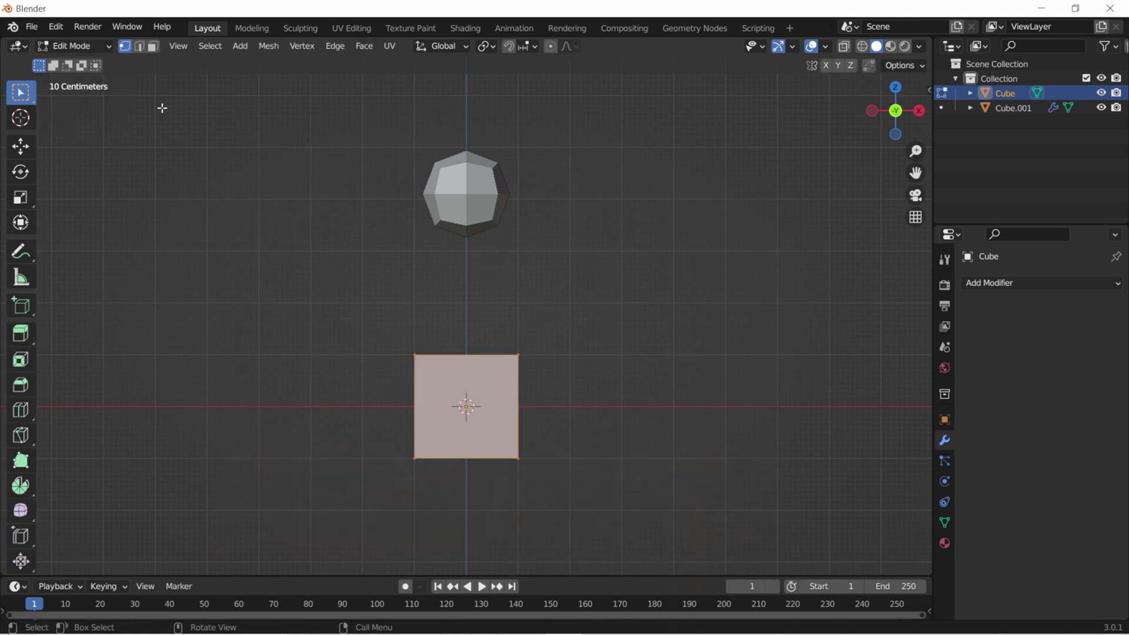
right_click(464, 373)
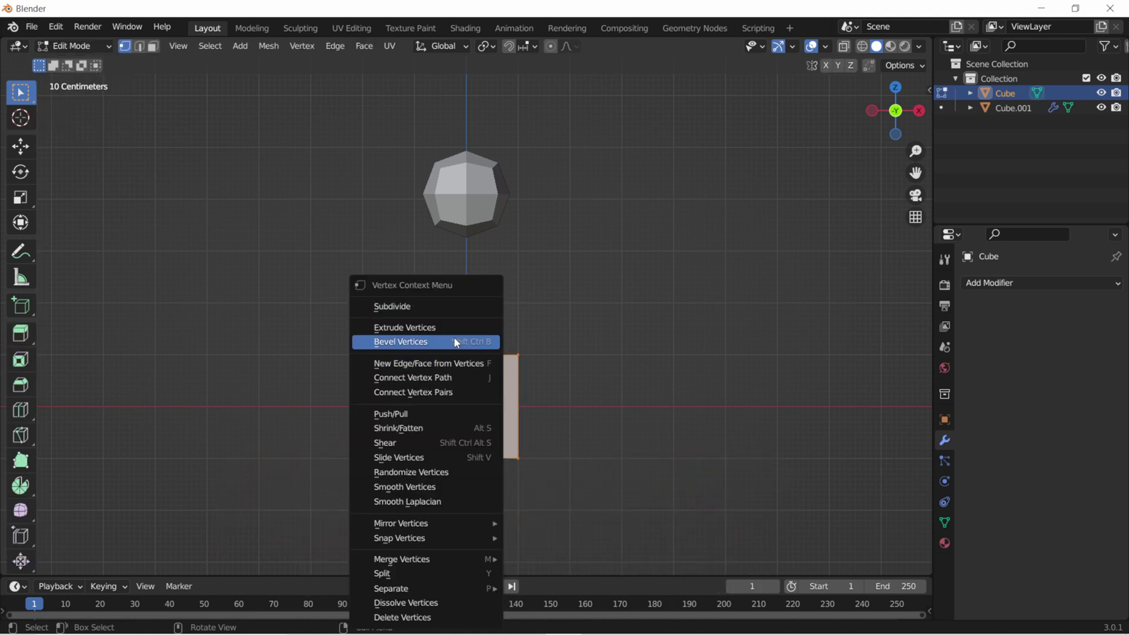
left_click(442, 309)
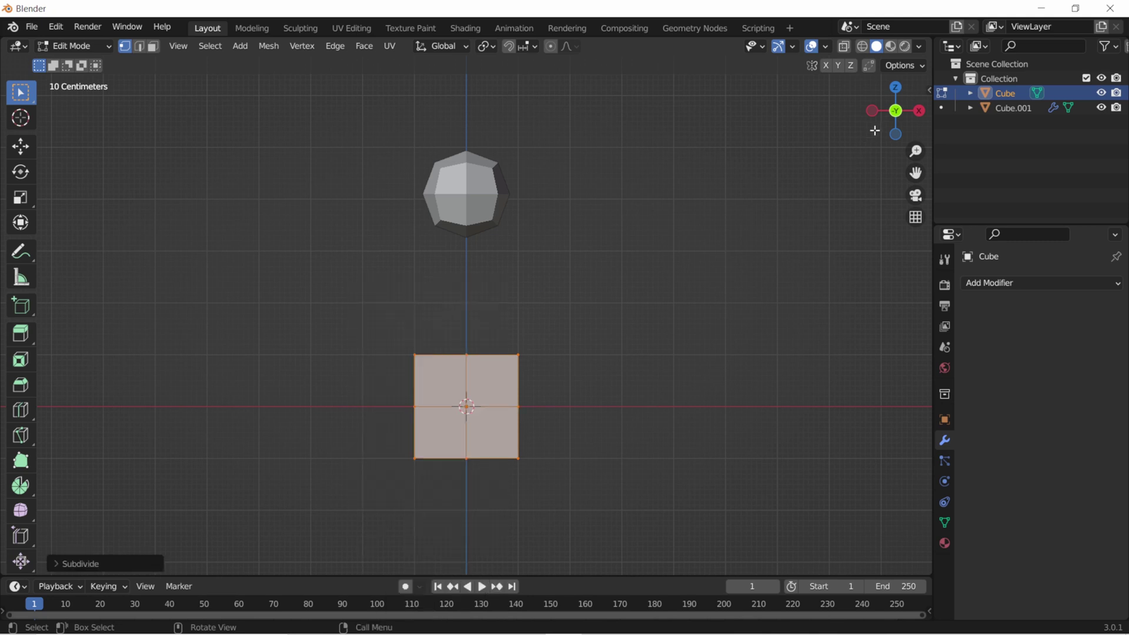
left_click_drag(879, 134, 846, 153)
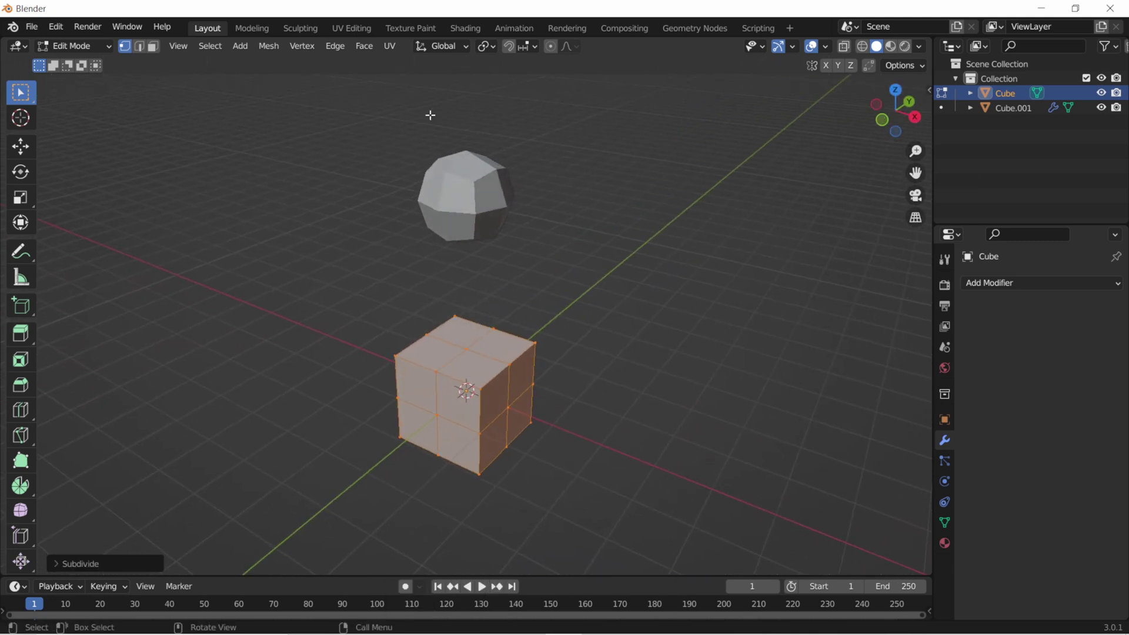
In X-ray face mode, delete the cube's left-half faces and select the remaining half
left_click(155, 47)
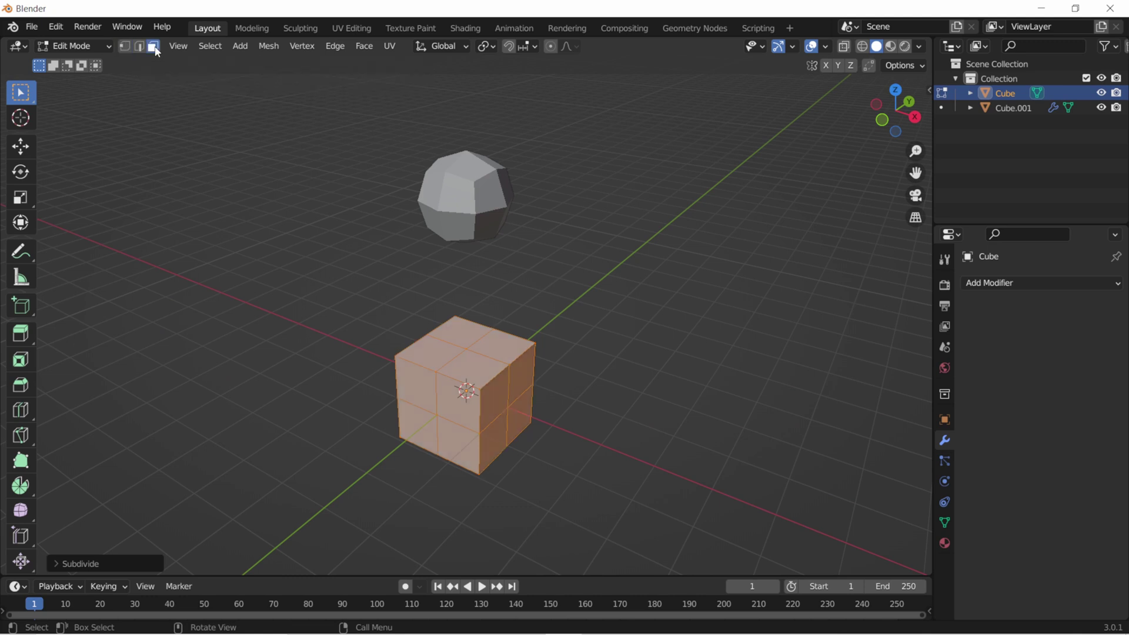
left_click(845, 47)
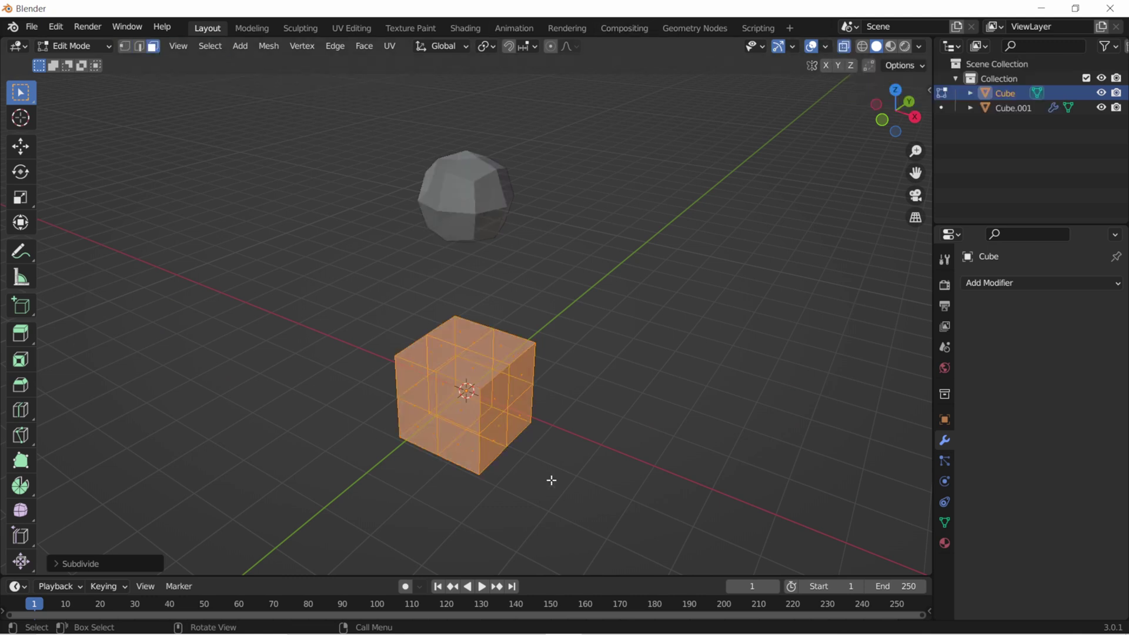
mouse_move(913, 133)
left_mouse_down()
mouse_move(846, 135)
mouse_move(612, 247)
left_mouse_up()
left_click(453, 307)
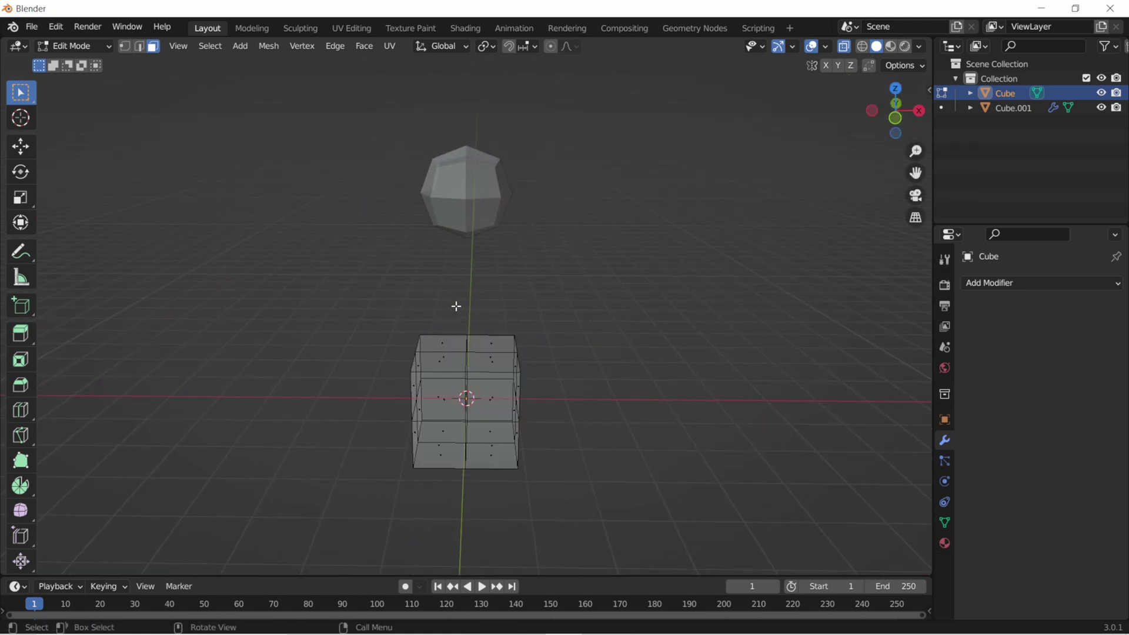
left_click_drag(457, 303, 383, 509)
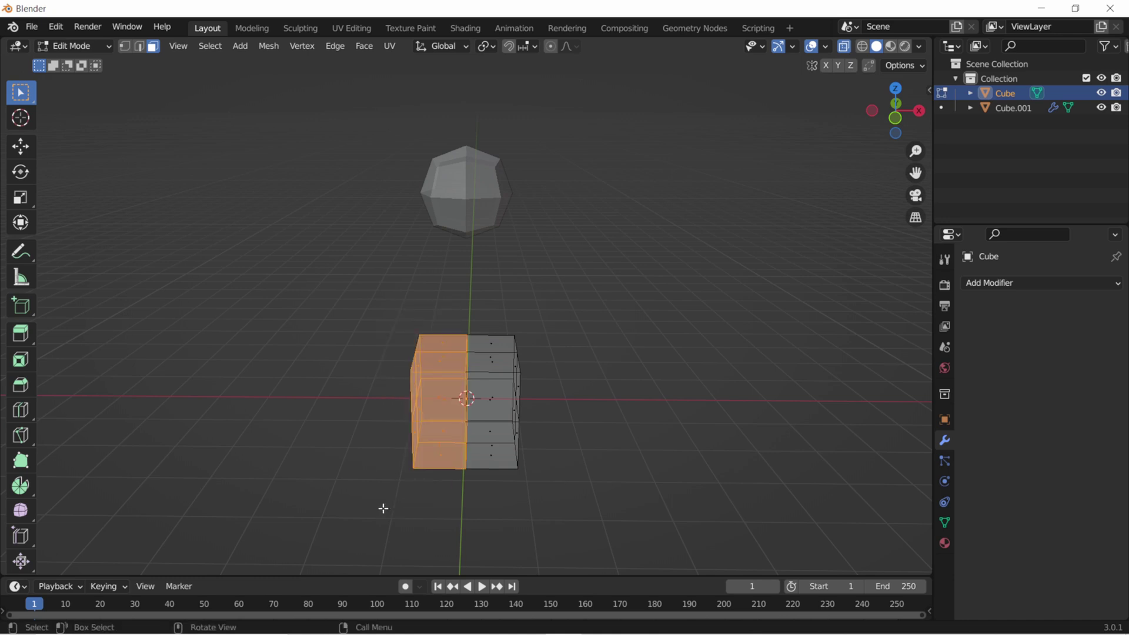
key("x")
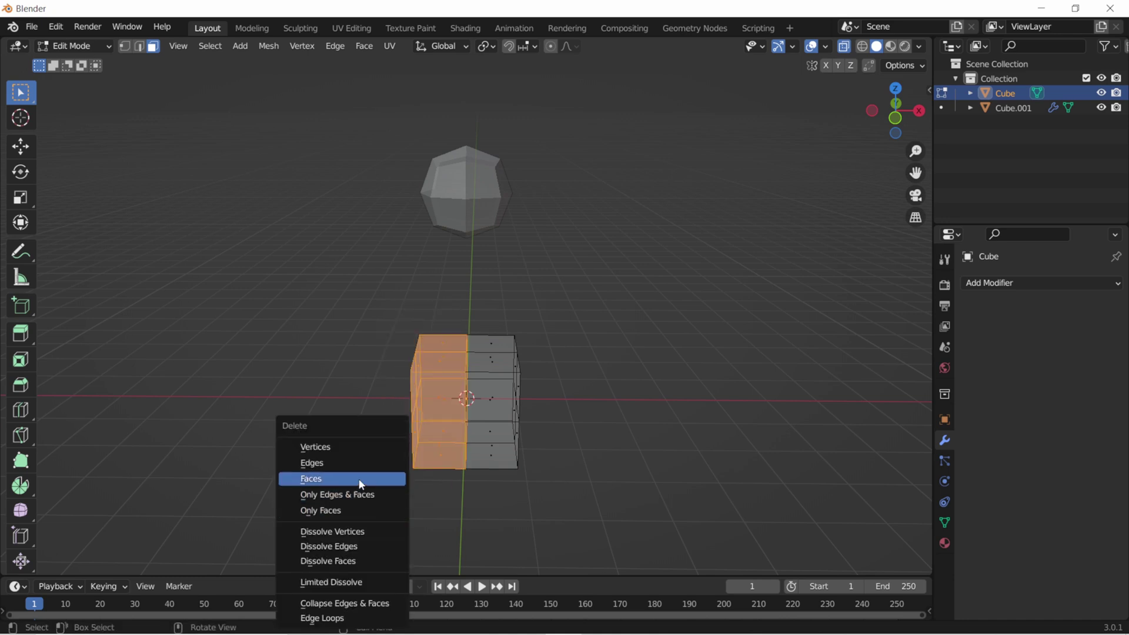
left_click(361, 480)
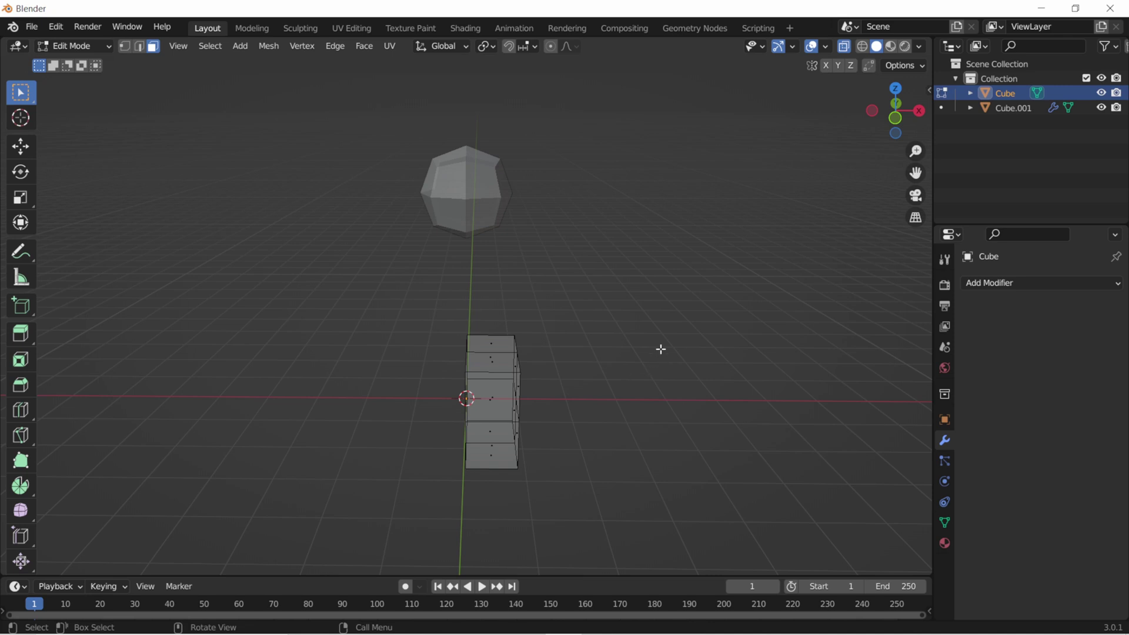
left_click_drag(619, 306, 384, 484)
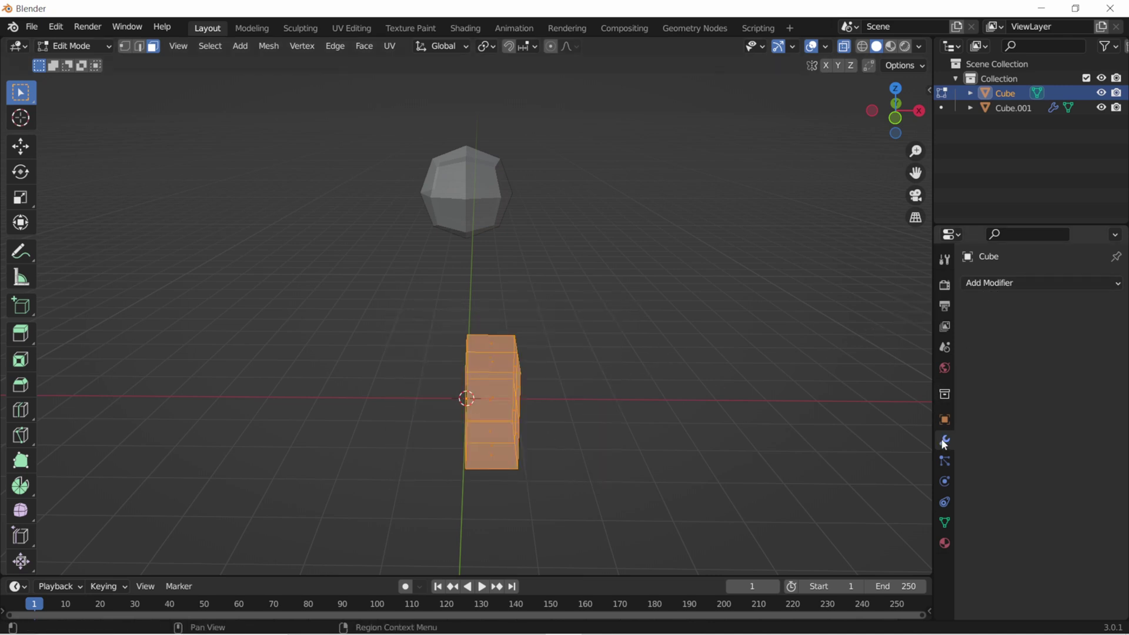
Add an X-axis Mirror modifier to restore the full cube, then switch to edge selection
left_click(999, 284)
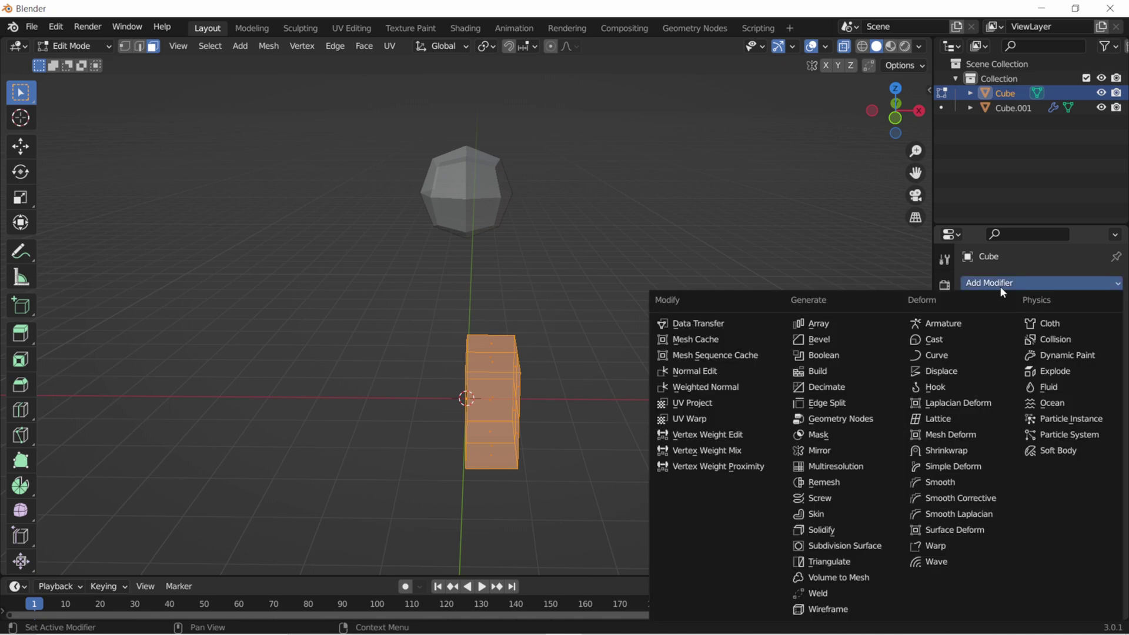
left_click(821, 452)
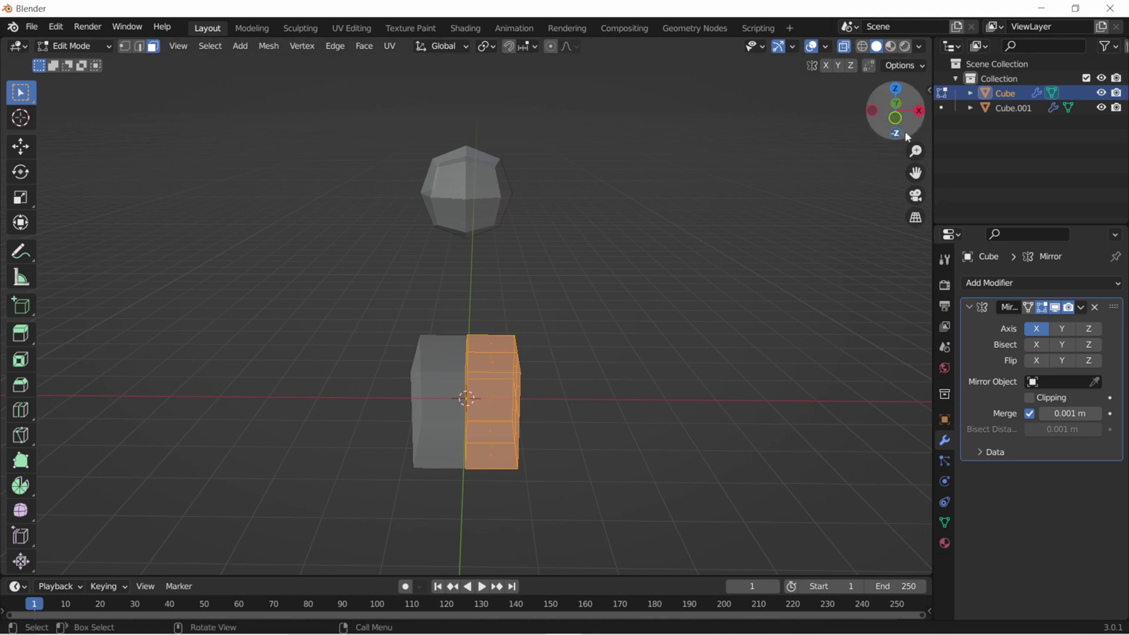
left_click_drag(895, 115, 638, 348)
scroll(632, 356, "up", 1)
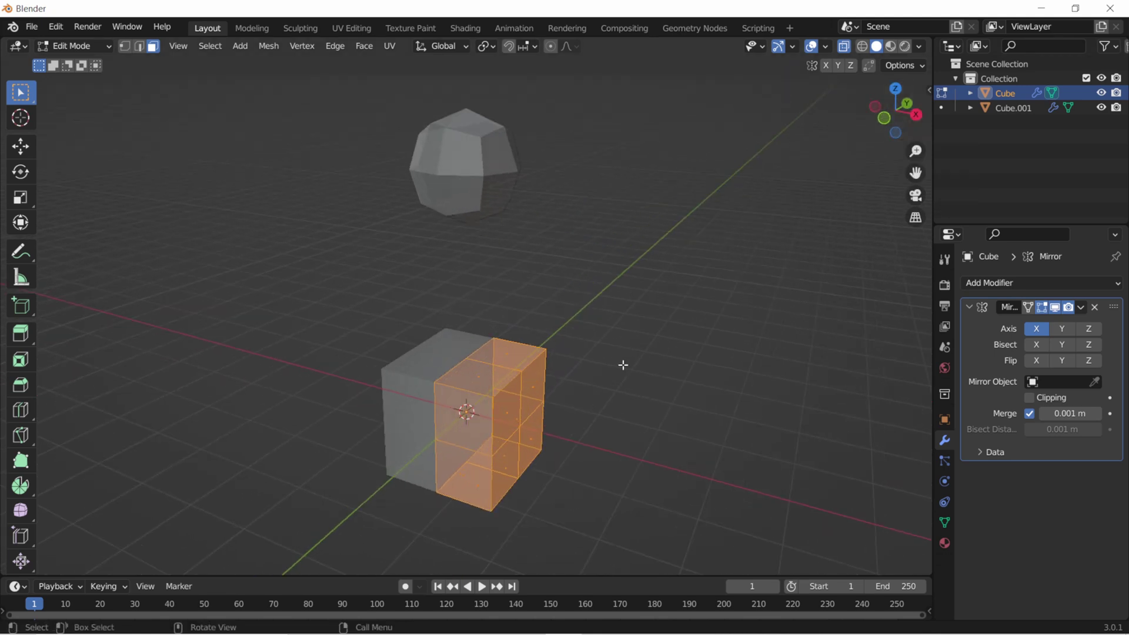
scroll(628, 364, "up", 1)
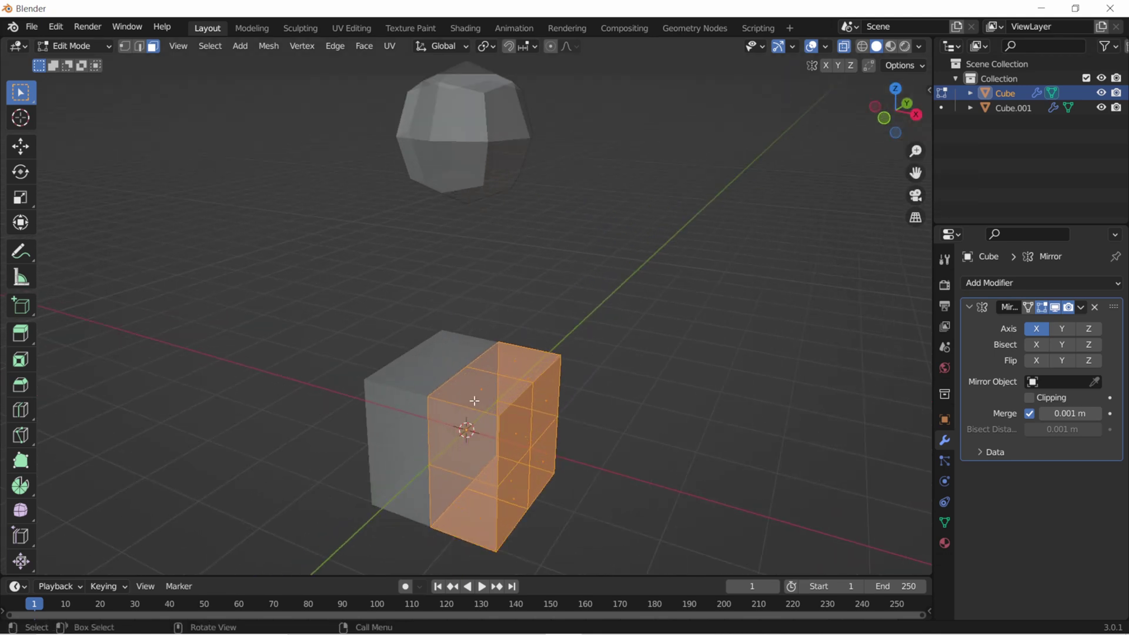
left_click(471, 409)
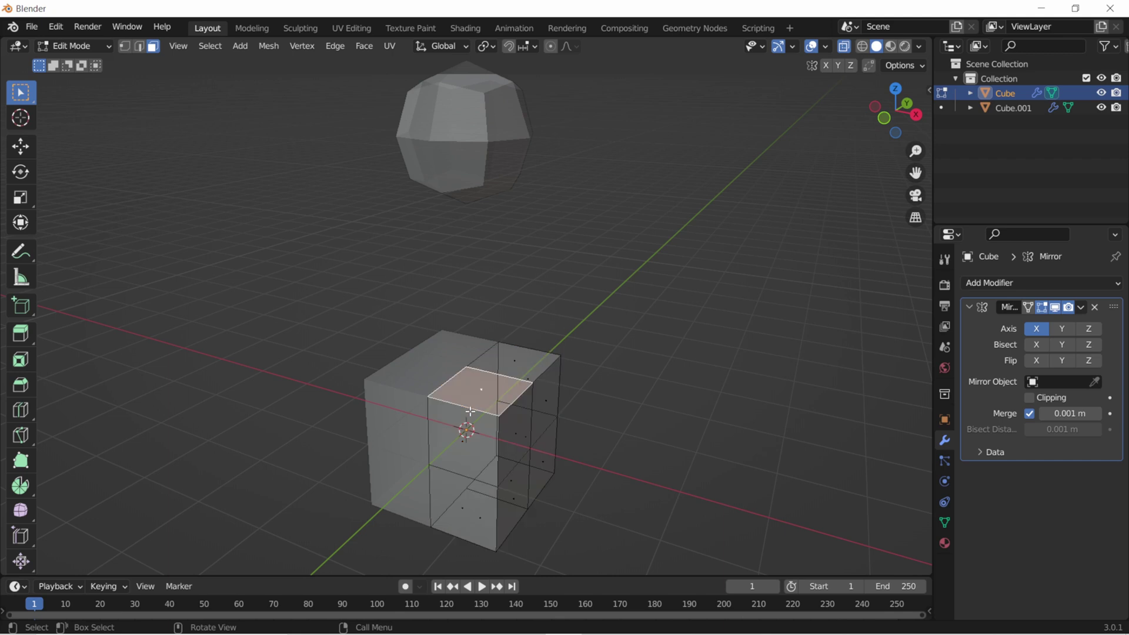
left_click(140, 47)
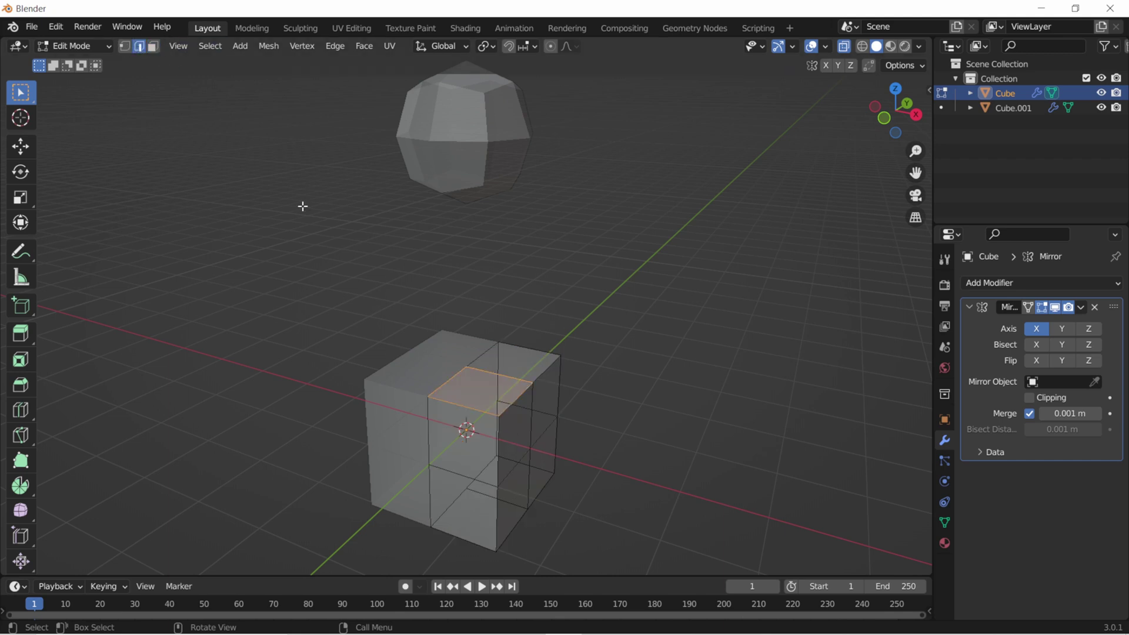
middle_click_drag(461, 405, 437, 419)
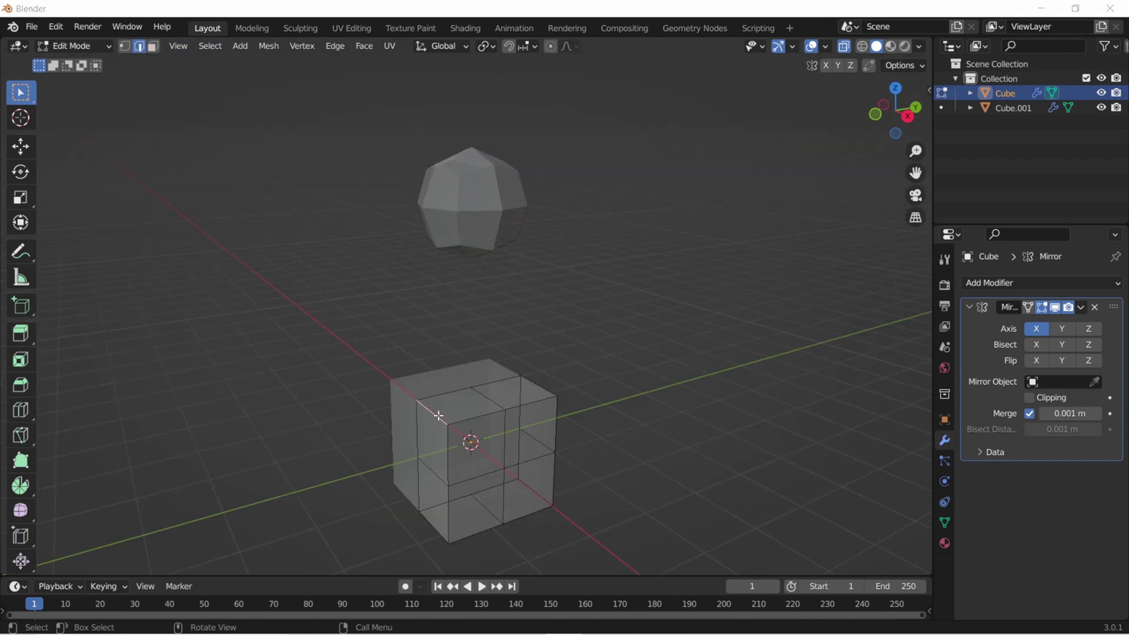
Move the selected edges along the Y axis with the Move tool and G Y
left_click(18, 153)
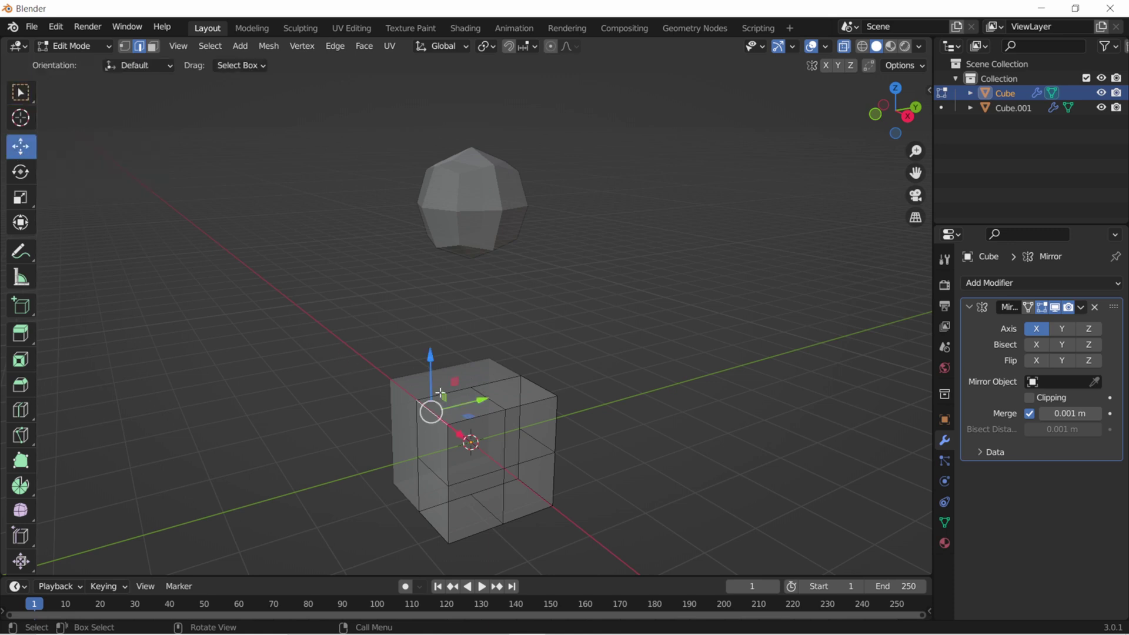
left_click_drag(481, 400, 500, 395)
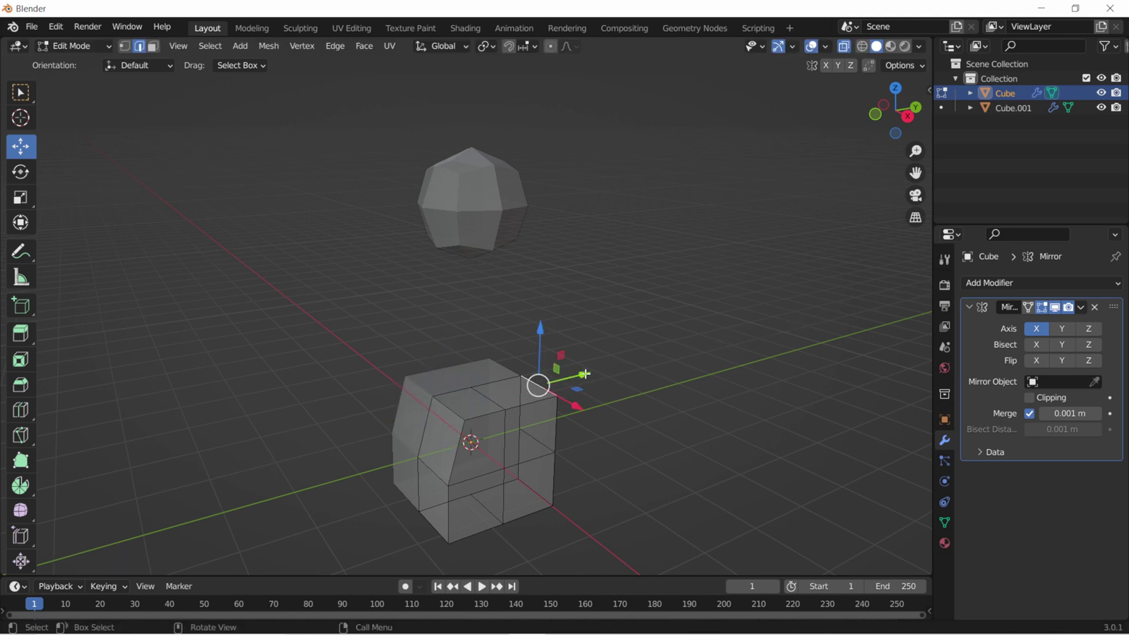
key("g")
key("y")
left_click(560, 378)
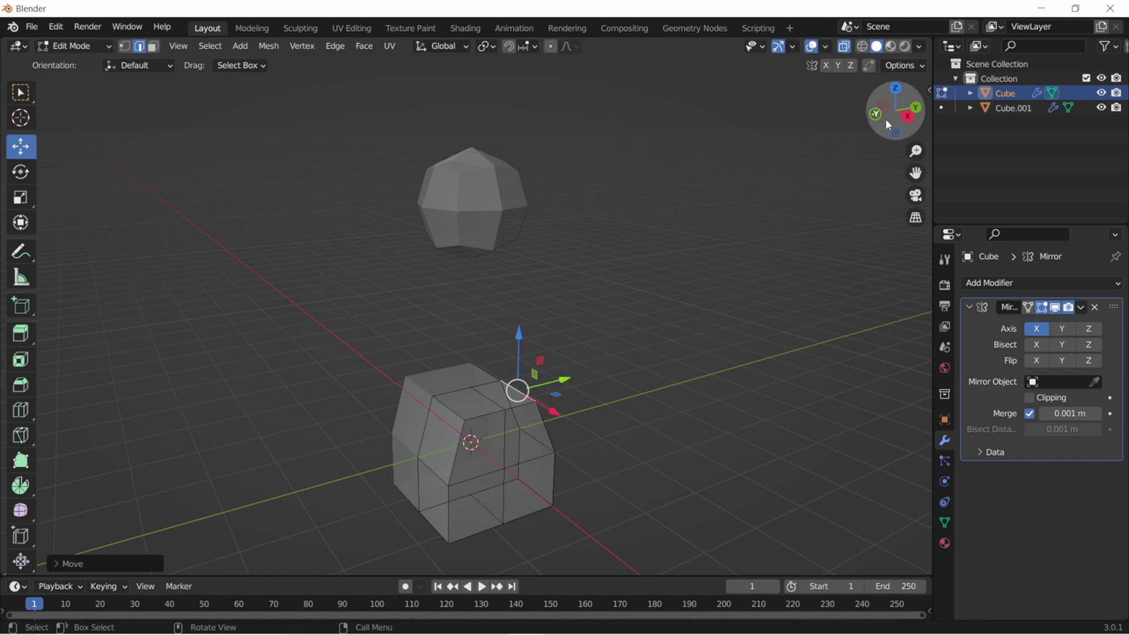
left_click_drag(889, 124, 694, 241)
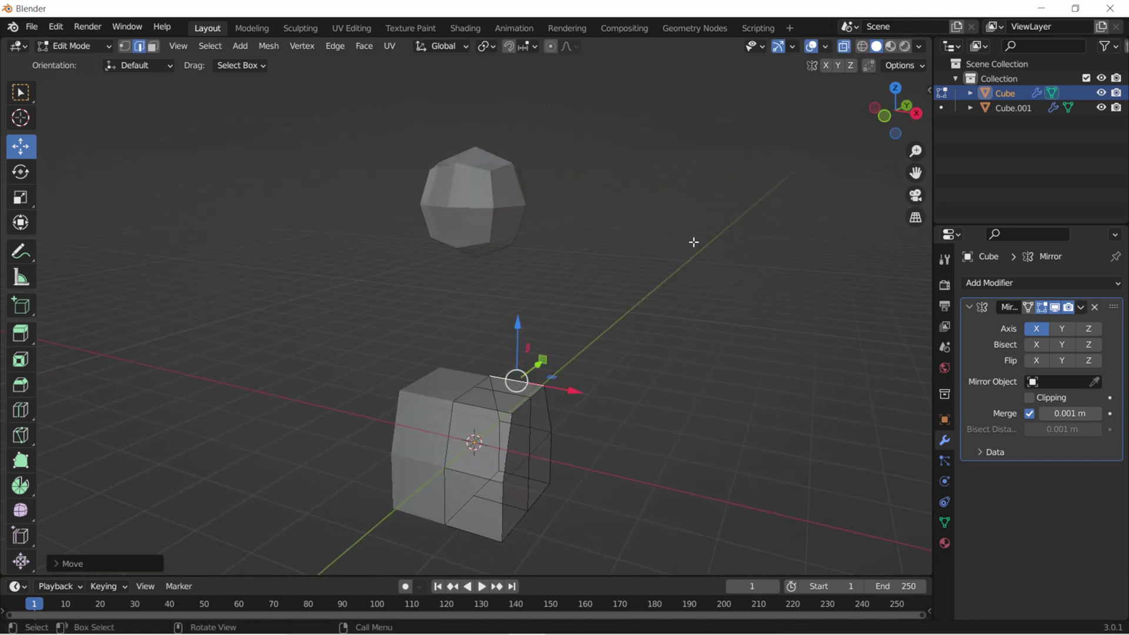
Slide the block's top vertices inward along X into a taper, then return to Object Mode
left_click(537, 392)
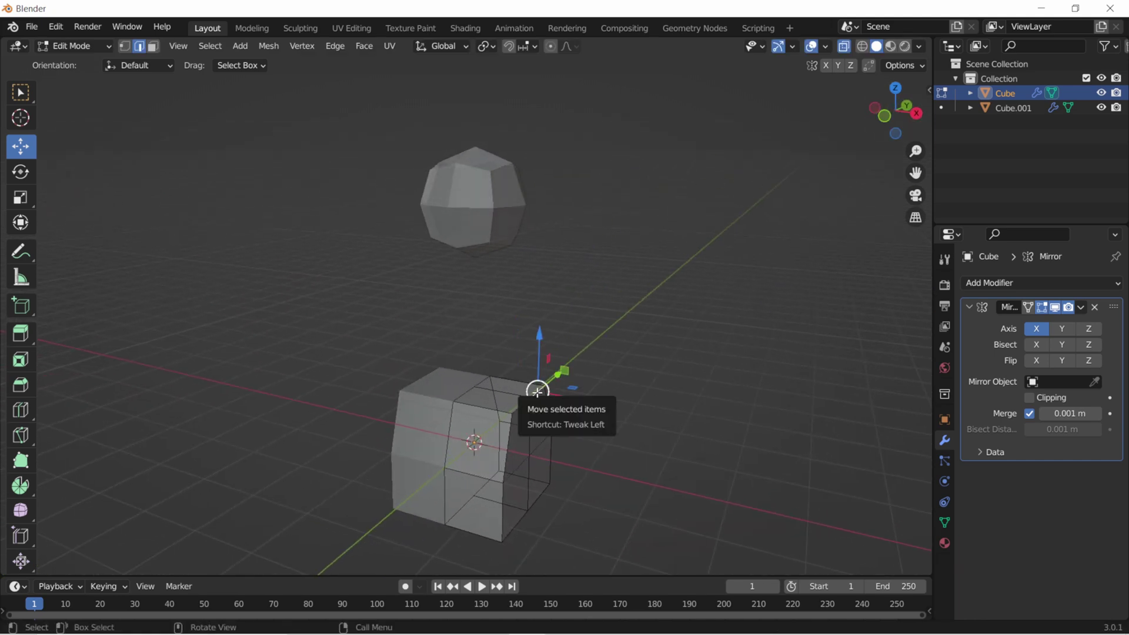
left_click(526, 405, "shift")
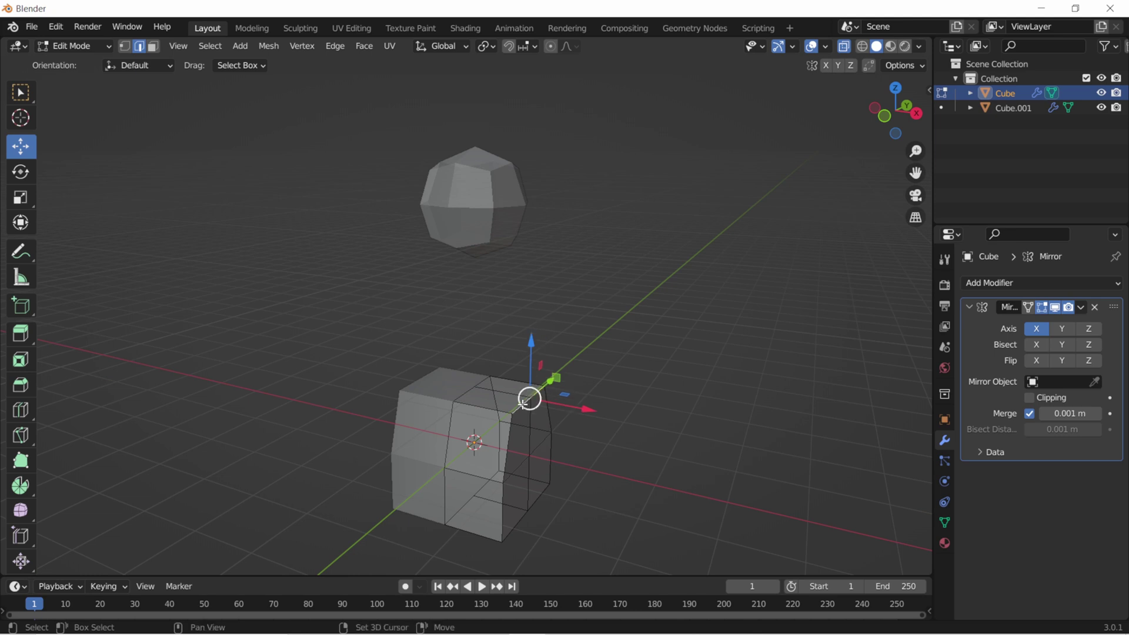
left_click_drag(589, 410, 569, 397)
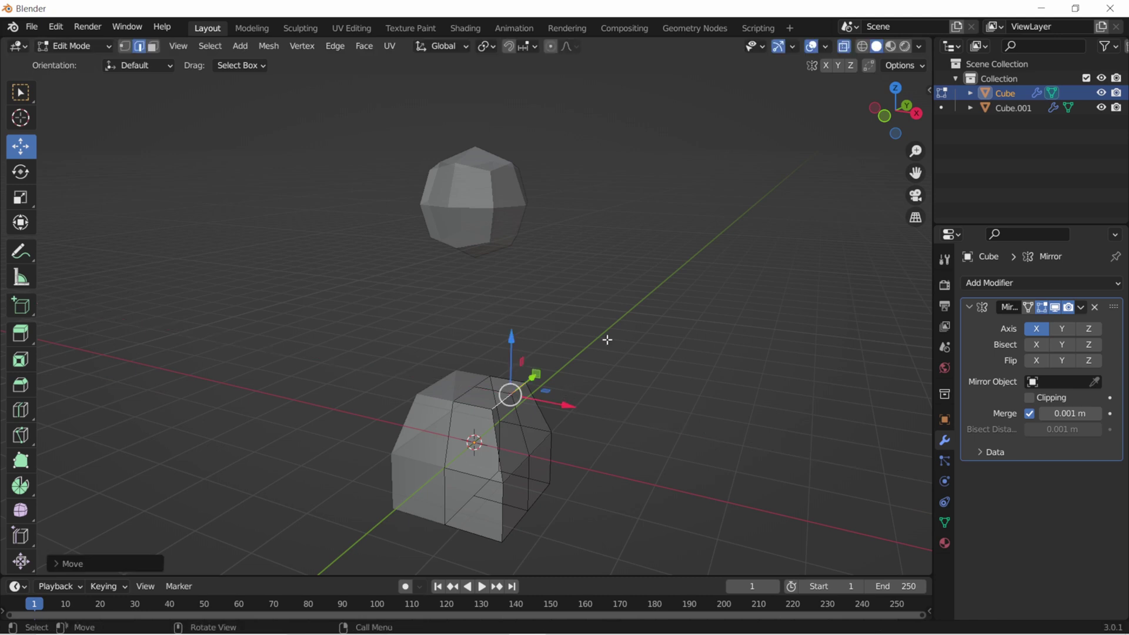
key("KP_1")
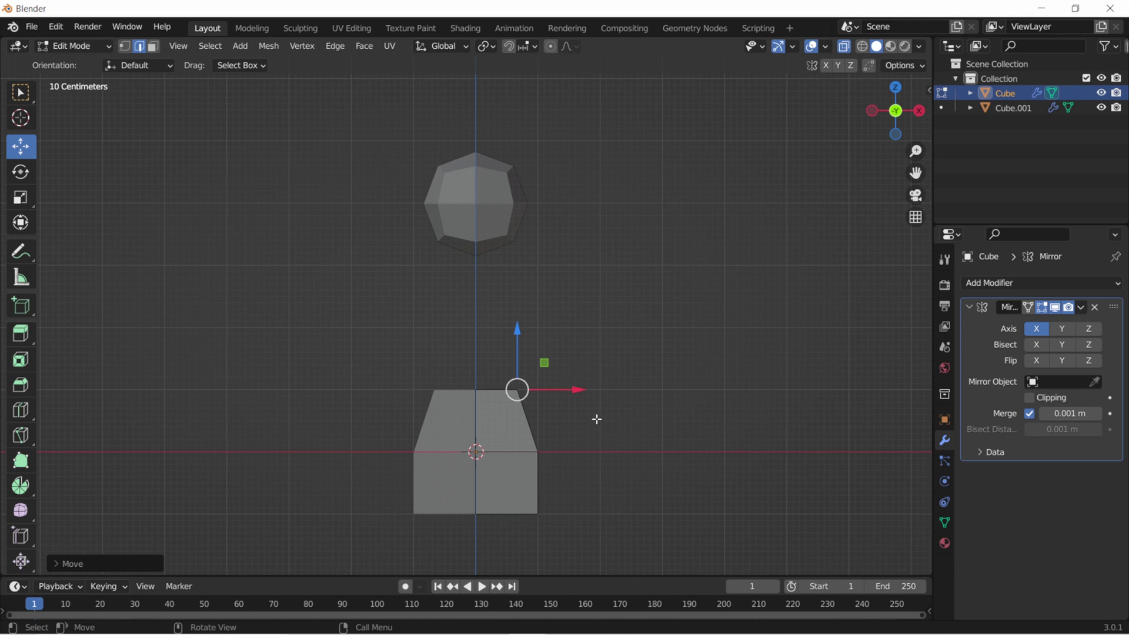
left_click_drag(618, 354, 358, 522)
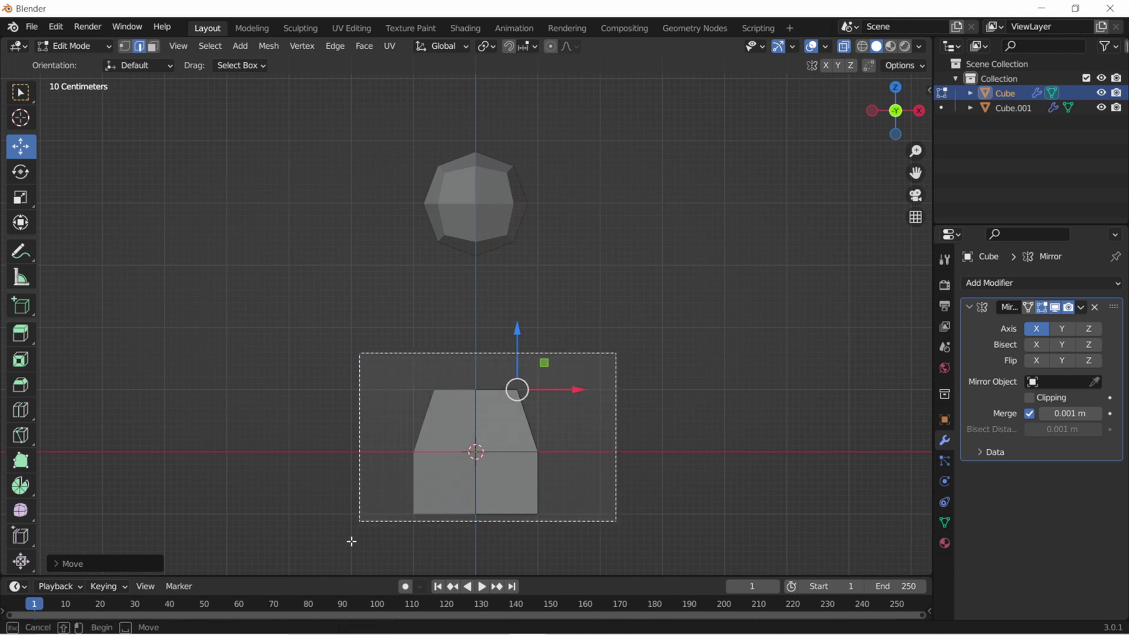
left_click(71, 47)
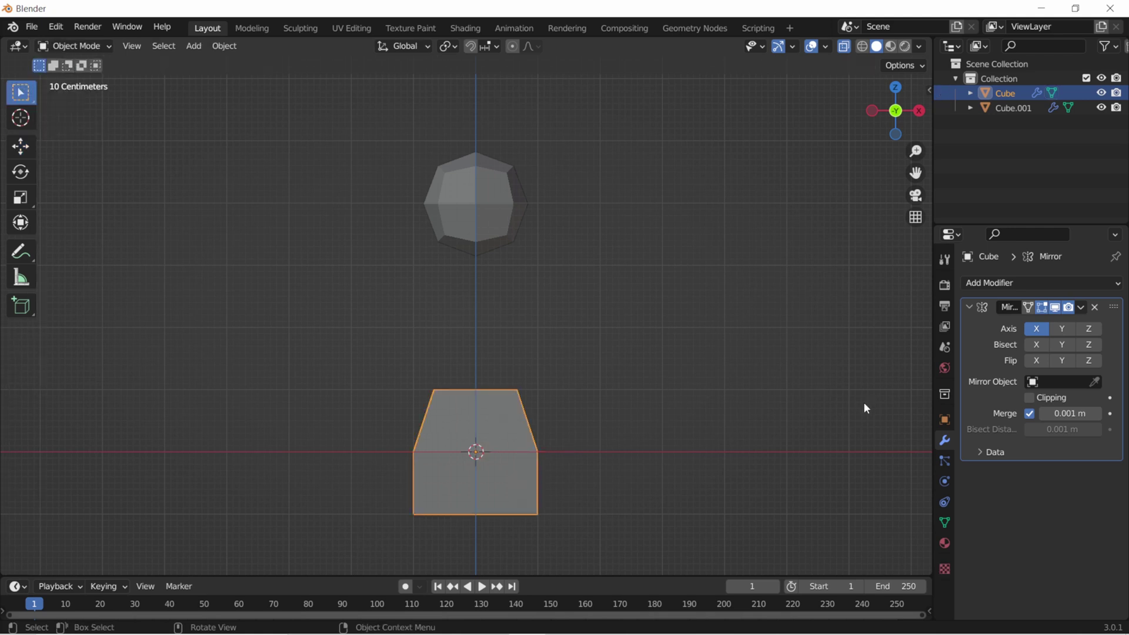
Add a Subdivision Surface modifier below the Mirror to round the tapered body
left_click(1018, 284)
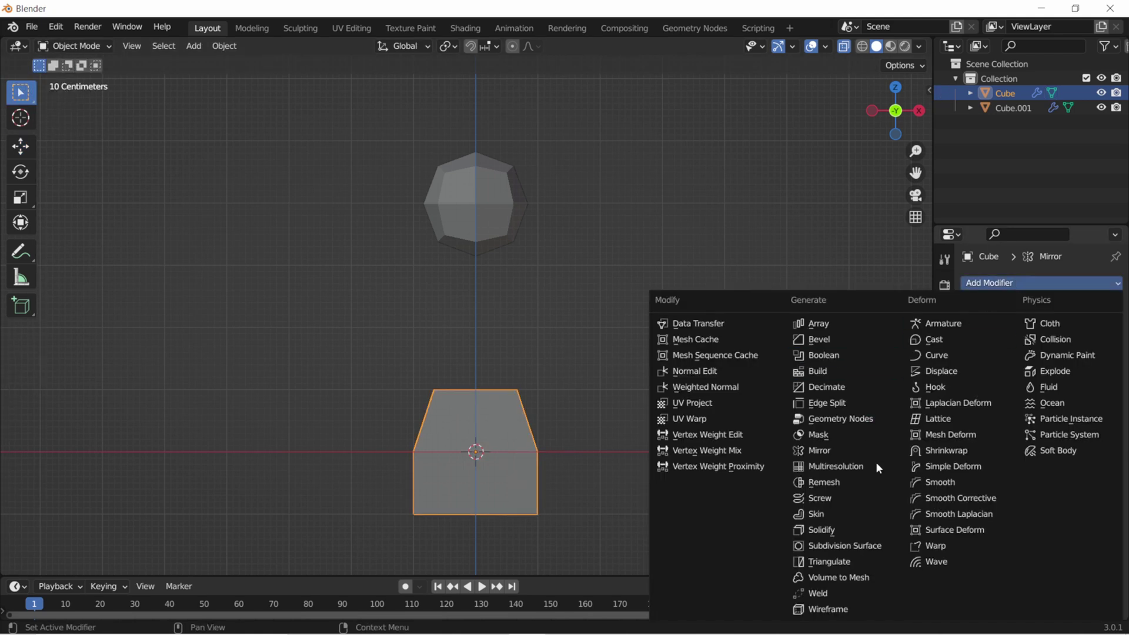
left_click(863, 547)
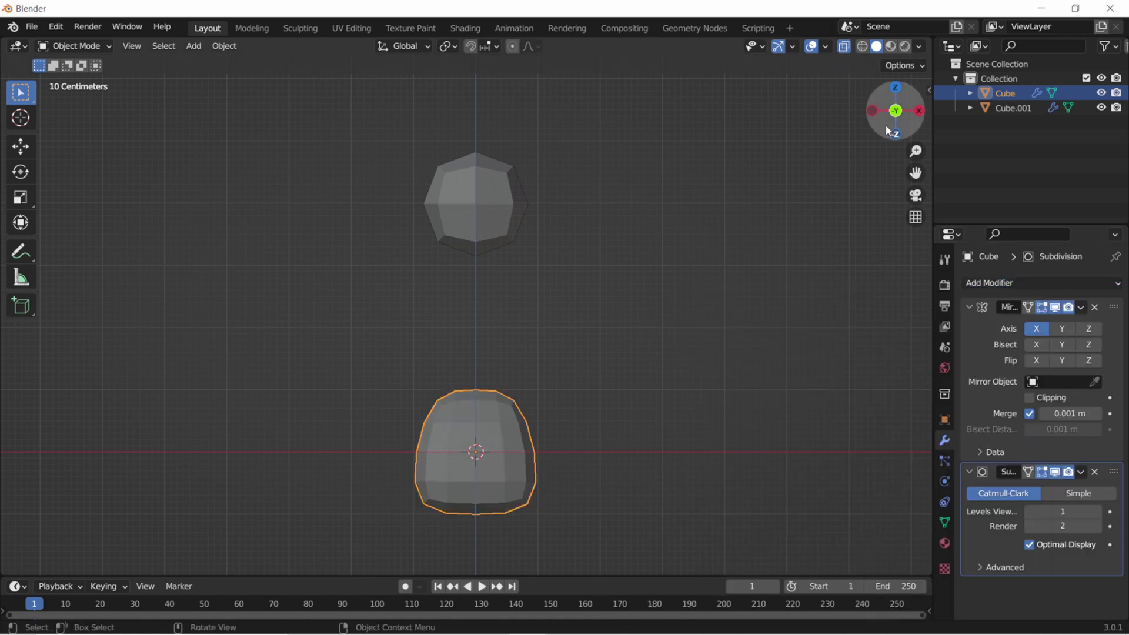
left_click_drag(888, 131, 858, 126)
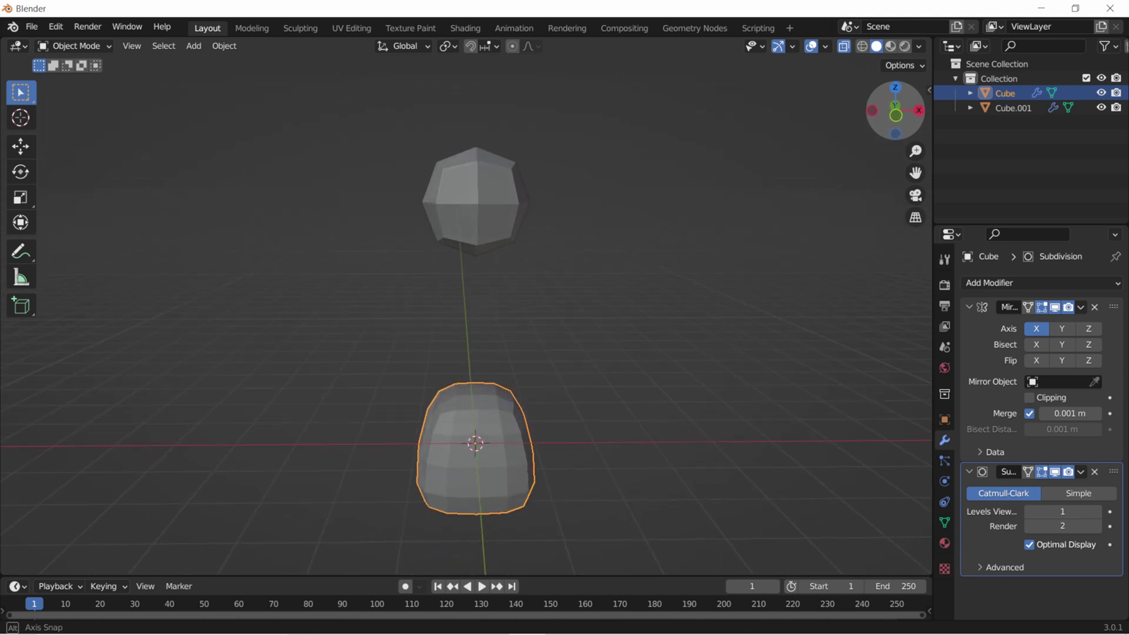
Enter Edit Mode in vertex select and enable the Subdivision modifier's On Cage toggle
middle_click_drag(529, 329, 562, 336)
key("Tab")
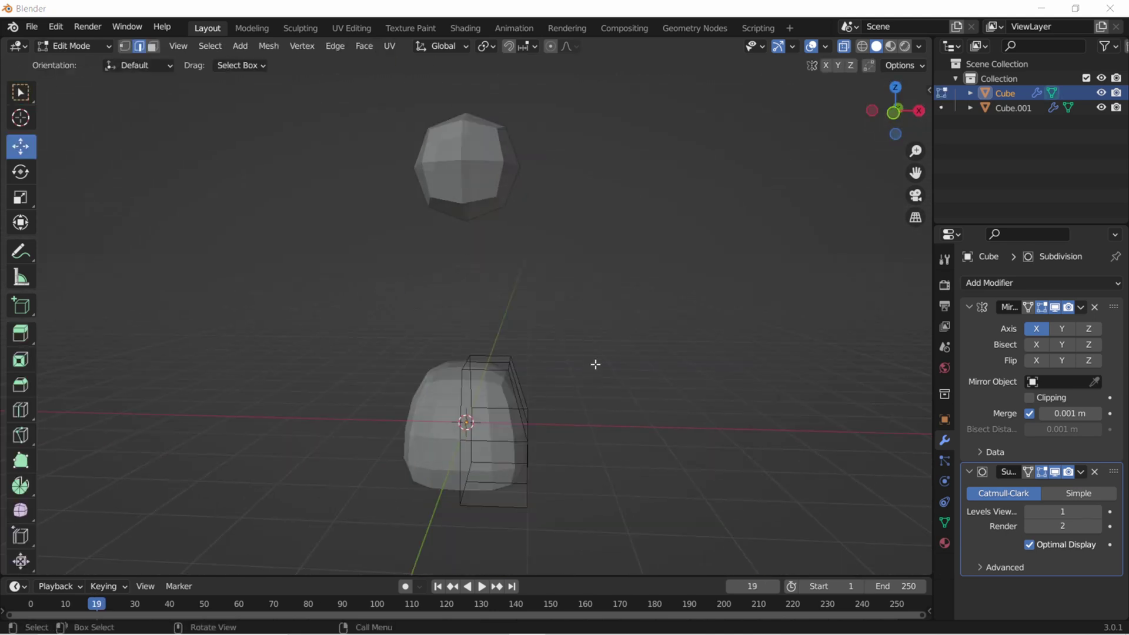
left_click_drag(594, 336, 465, 518)
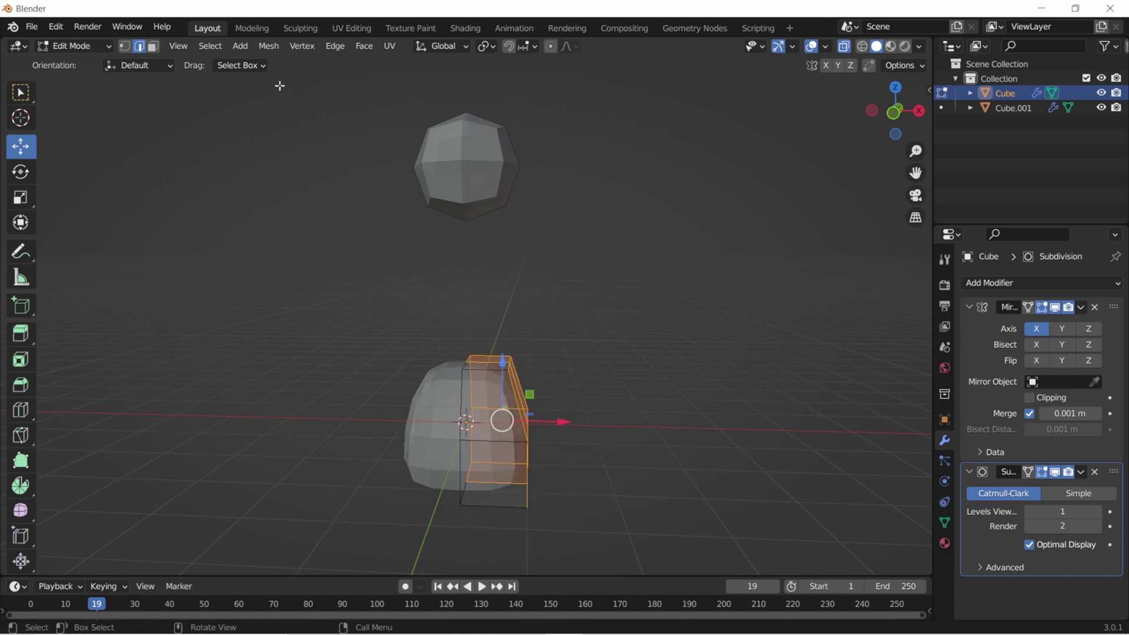
left_click(125, 47)
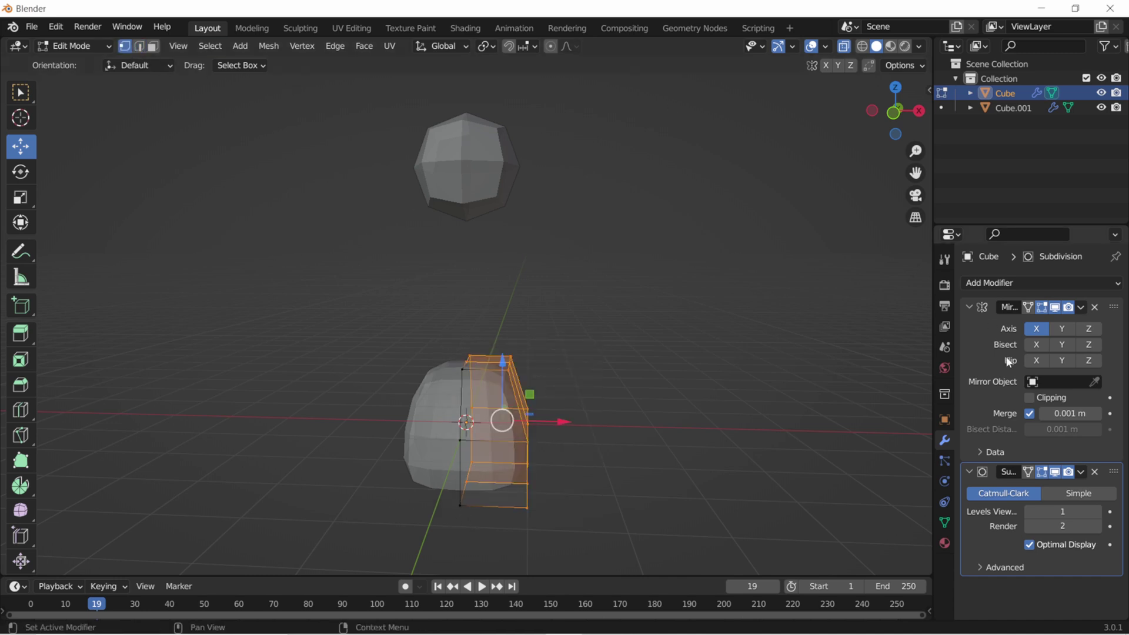
left_click(1028, 472)
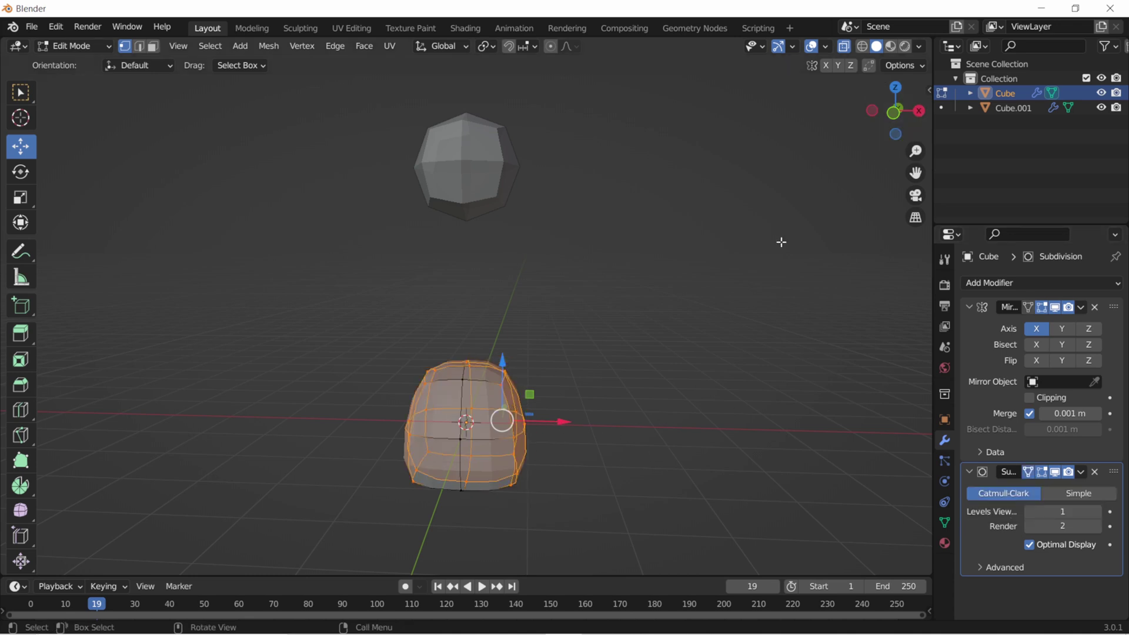
scroll(582, 454, "up", 1)
scroll(647, 400, "up", 1)
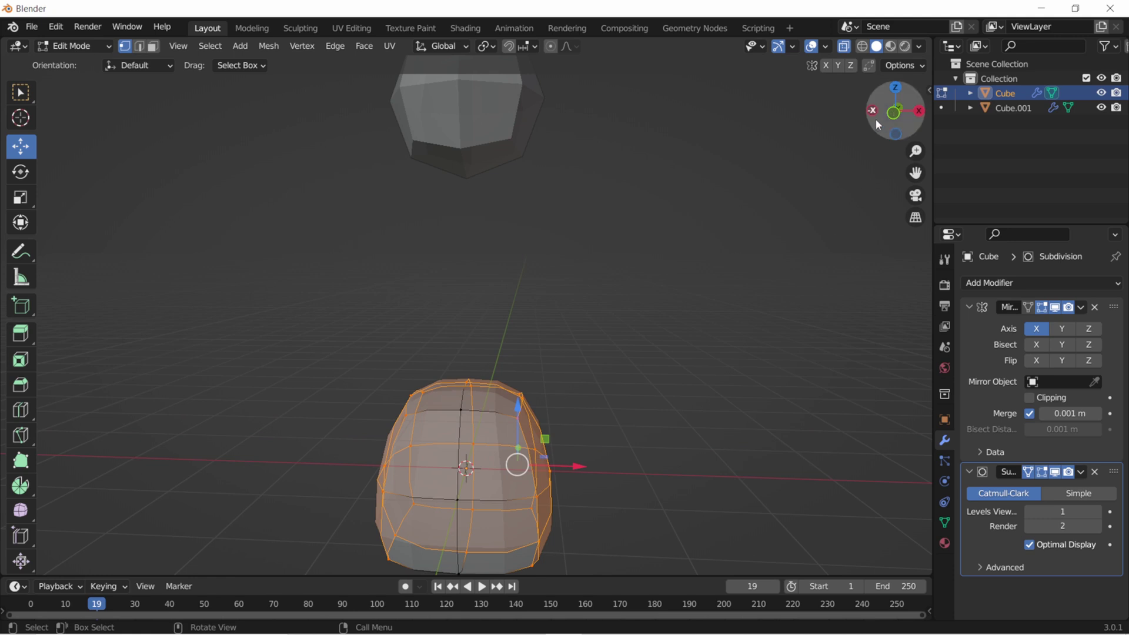
Pull the body's lower vertices outward along X into a bell-shaped base
left_click_drag(876, 118, 823, 235)
left_click_drag(894, 130, 870, 147)
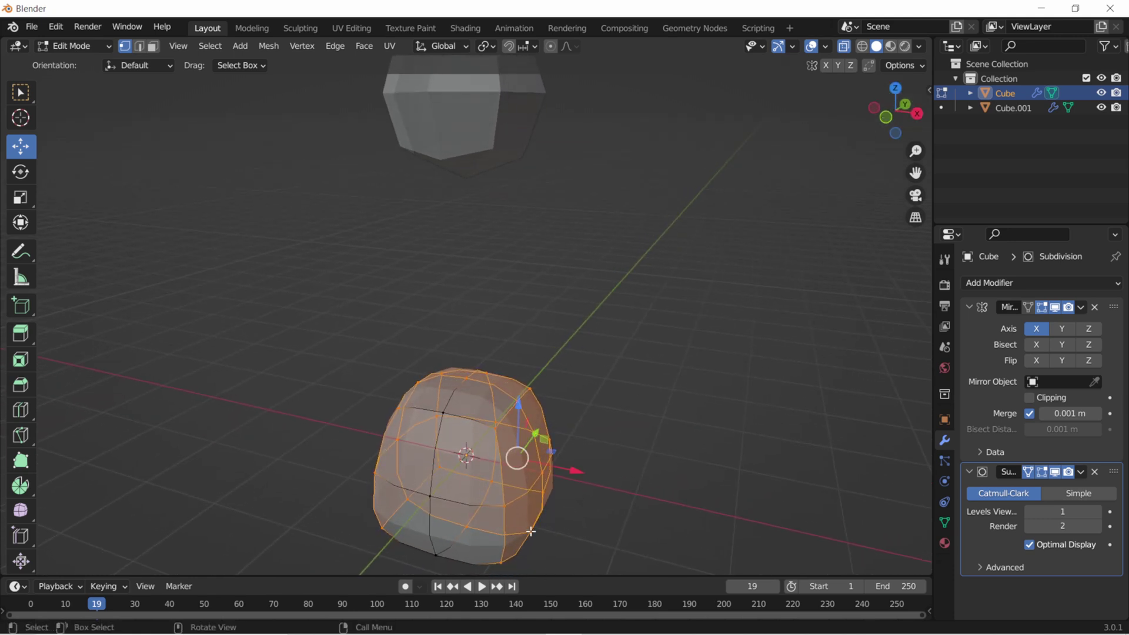
left_click(531, 532)
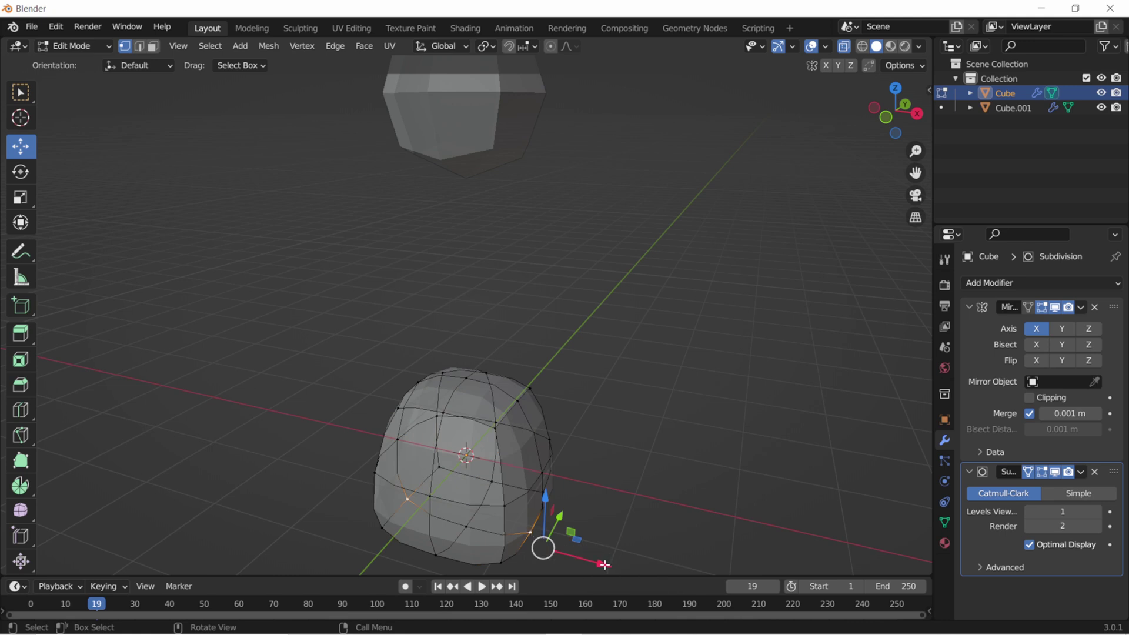
left_click_drag(604, 558, 634, 64)
left_click(634, 65)
key("KP_1")
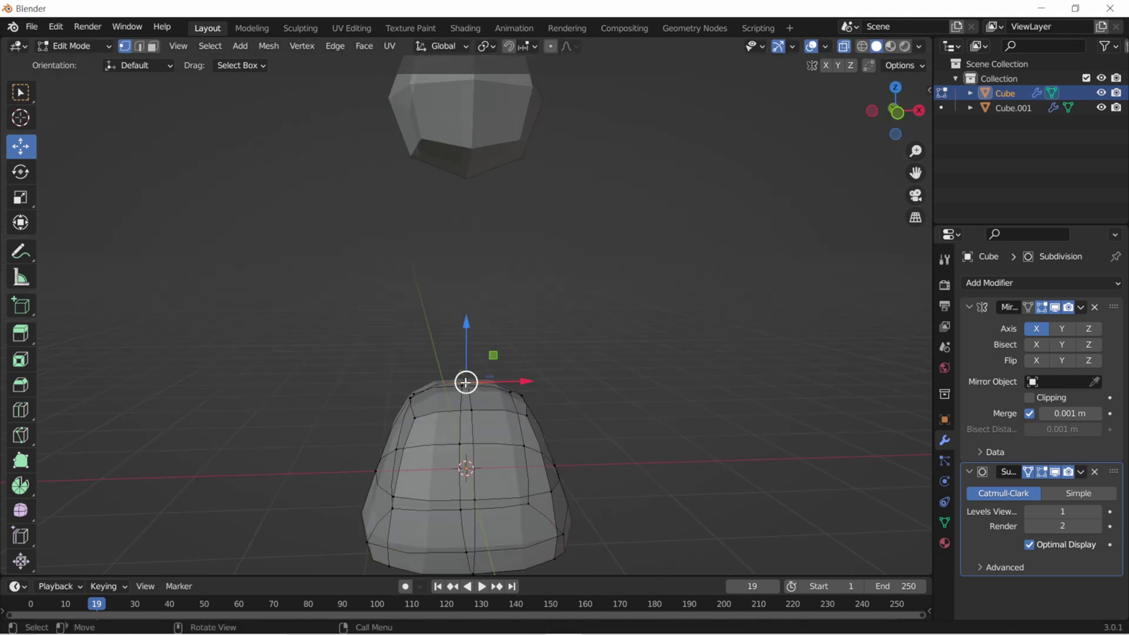
Select the head Cube.001, enter Edit Mode, and stretch it wider along X
left_click(73, 46)
left_click(462, 88)
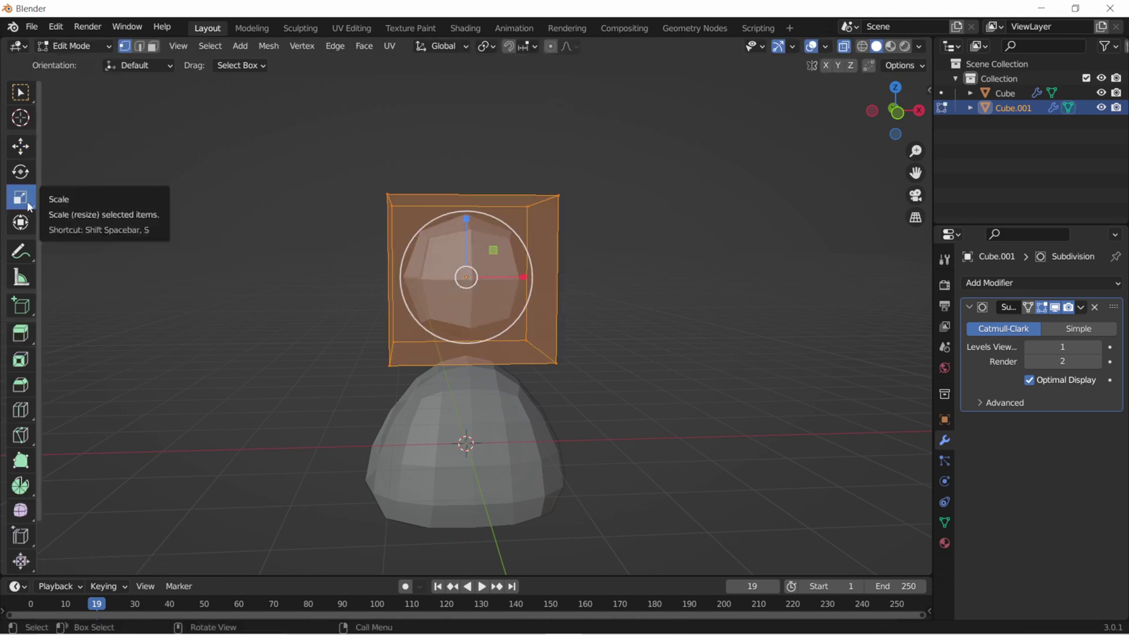
left_click(79, 44)
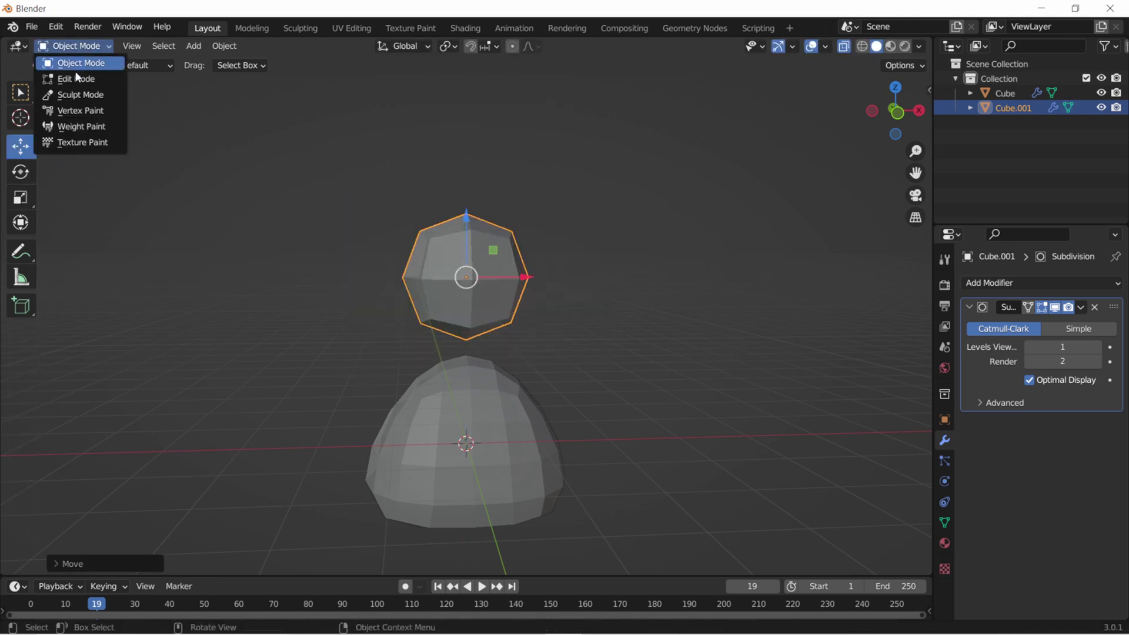
left_click(77, 75)
left_click(24, 203)
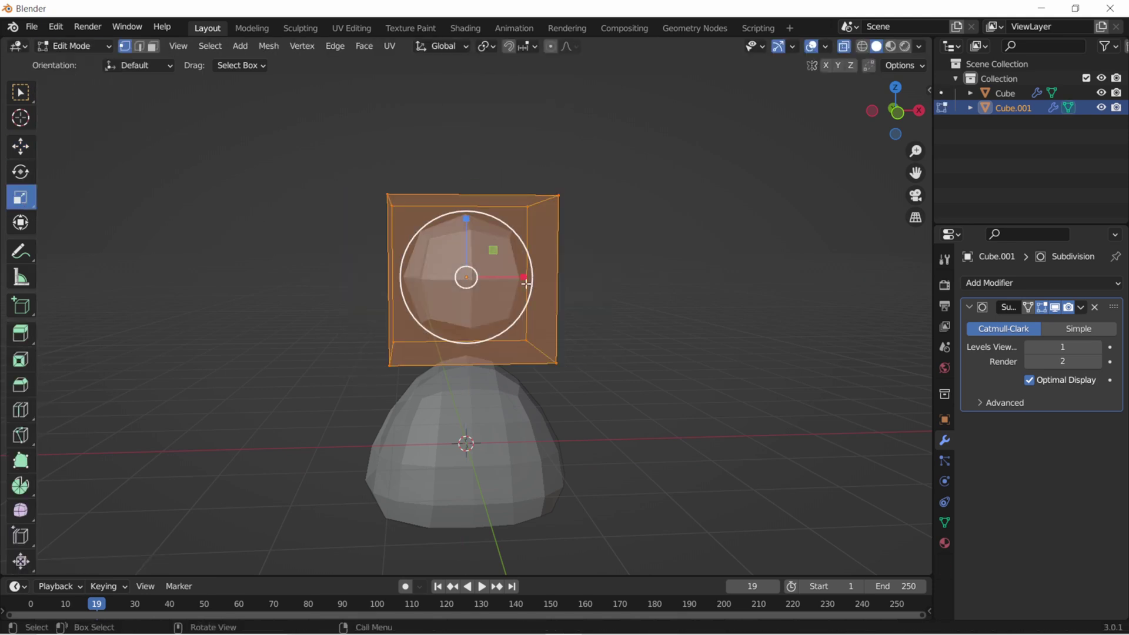
left_click_drag(526, 277, 559, 280)
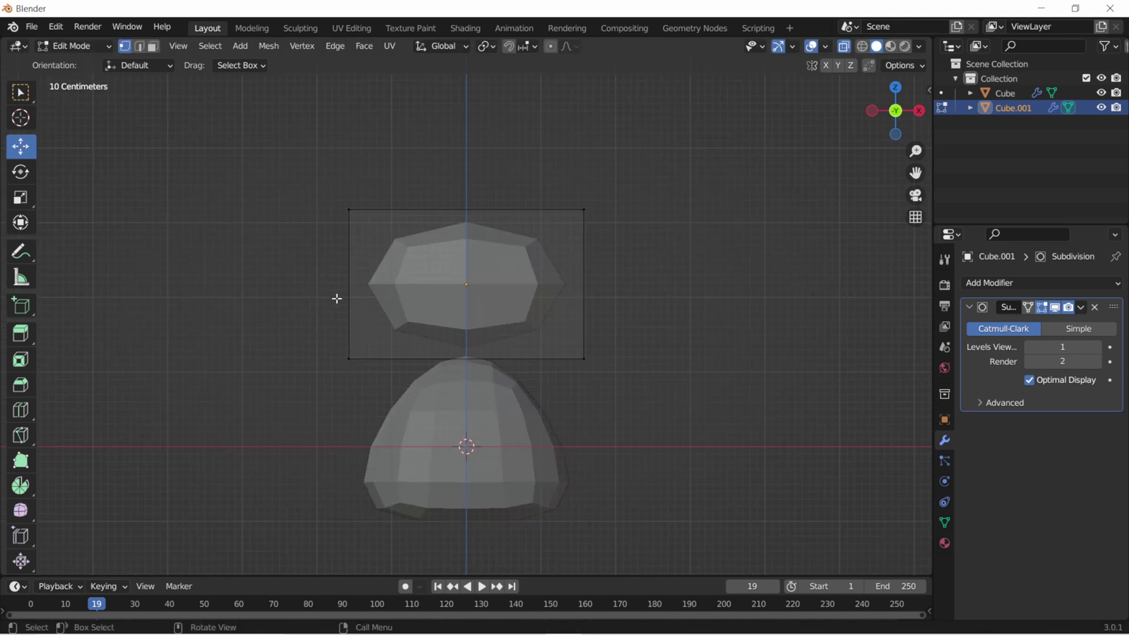
Add a centred vertical loop cut to the head, then apply its Subdivision modifier in Object Mode
key("ctrl+r")
key("ctrl+r")
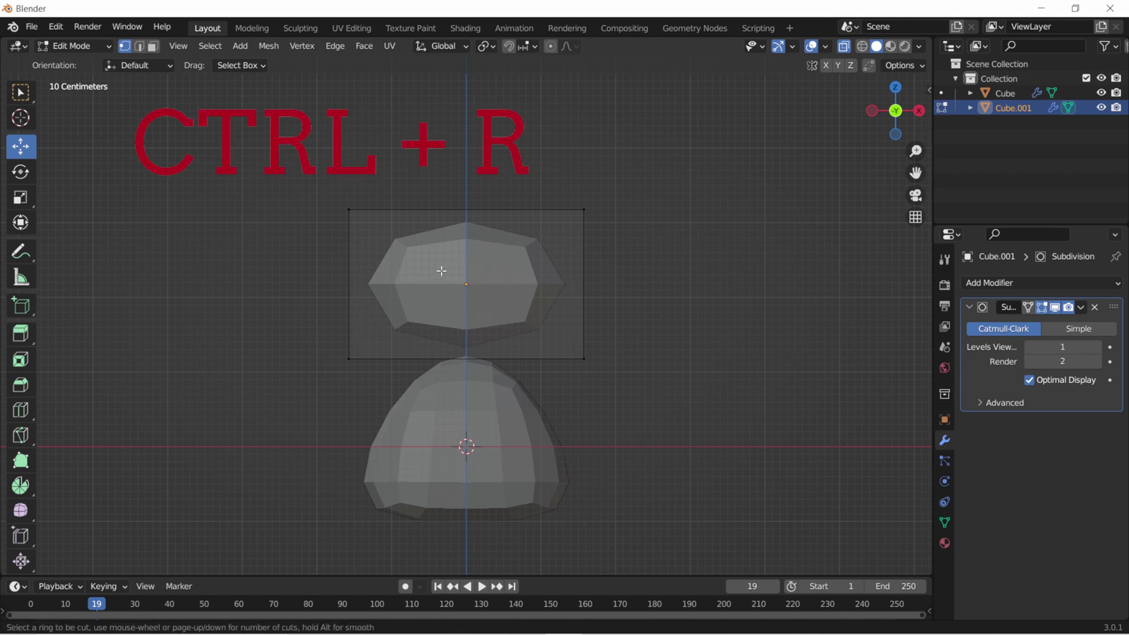
left_click(466, 237)
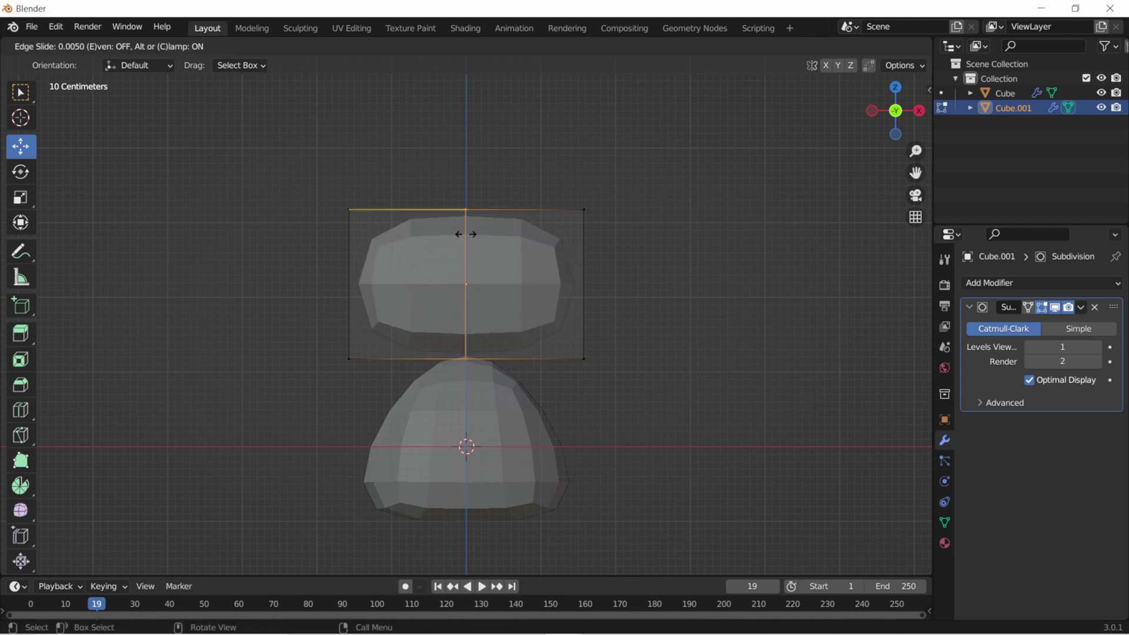
left_click(466, 234)
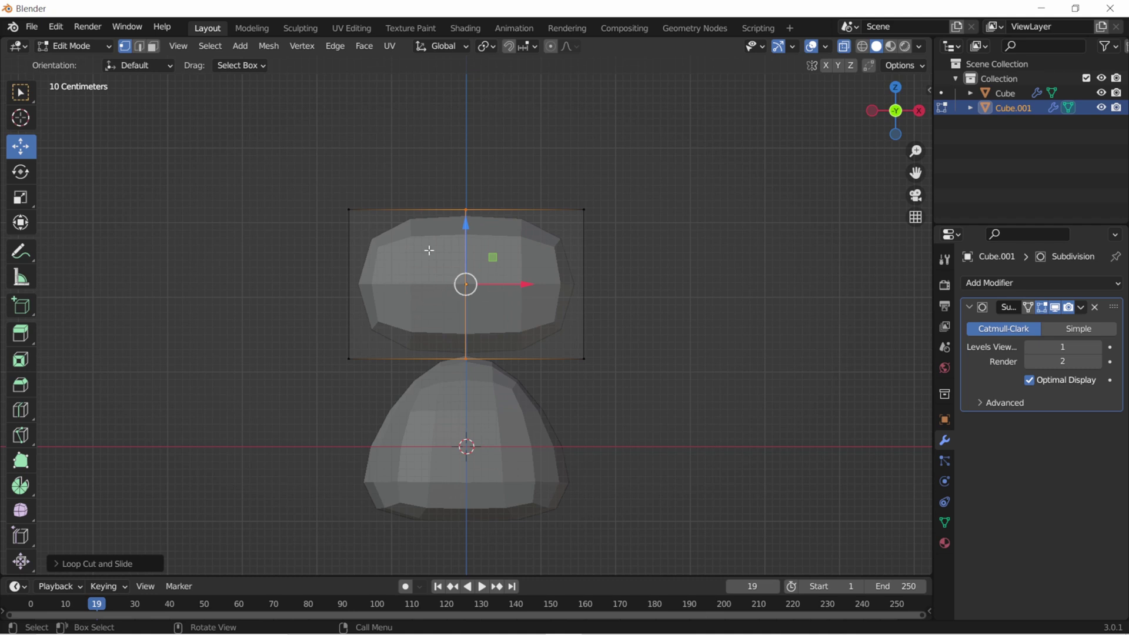
left_click(499, 204)
left_click(85, 53)
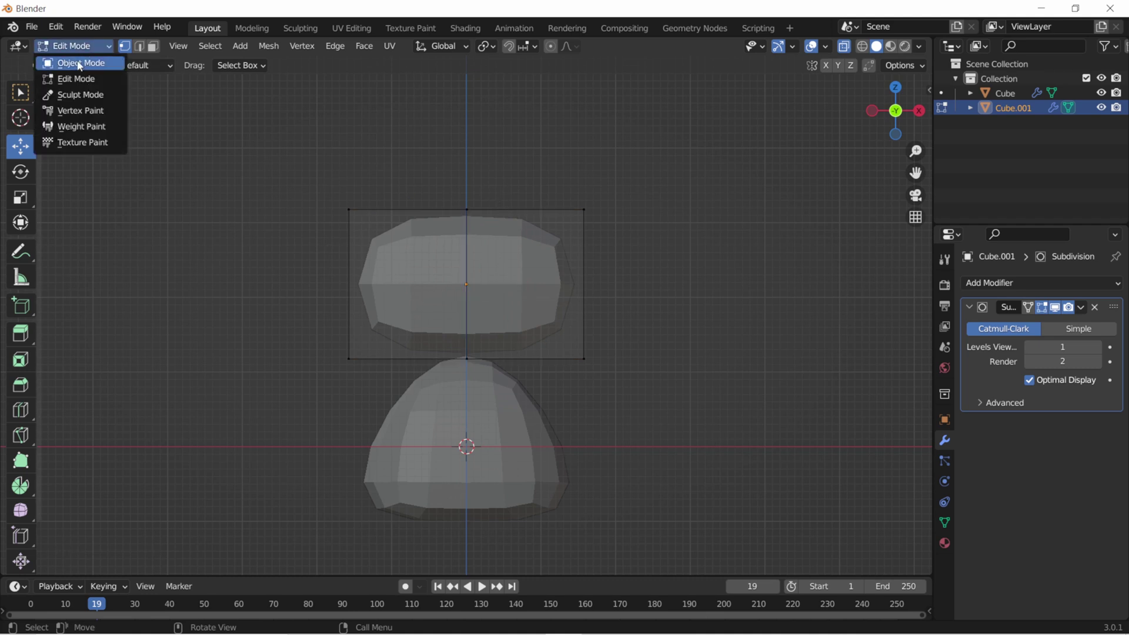
left_click(1081, 308)
left_click(1039, 323)
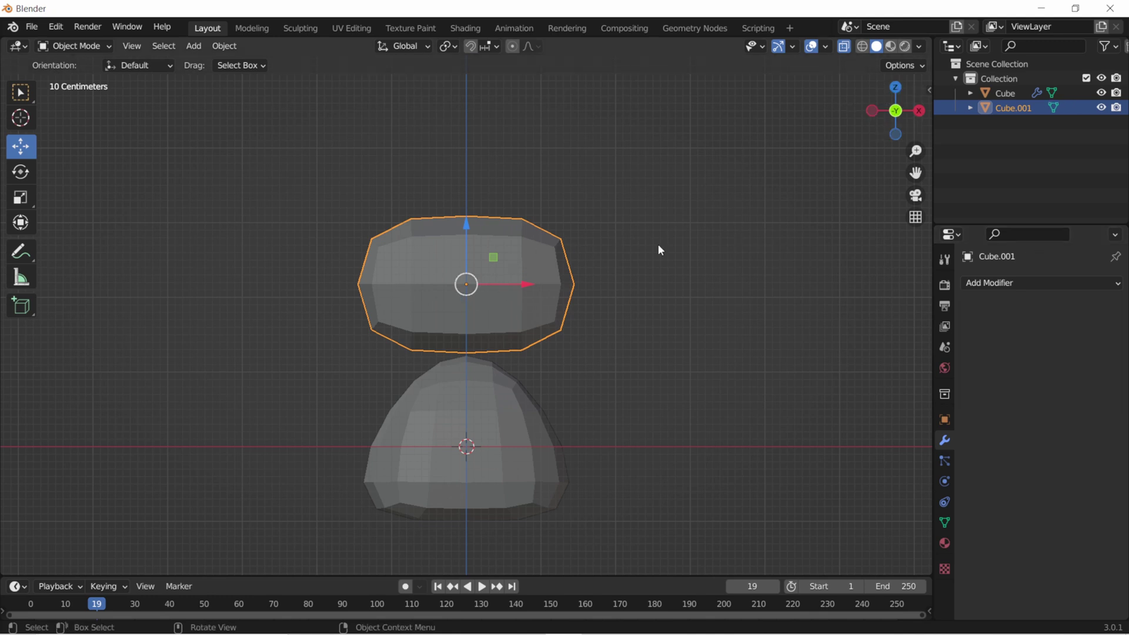
Add a new Subdivision Surface modifier to the head and select it
left_click(1018, 282)
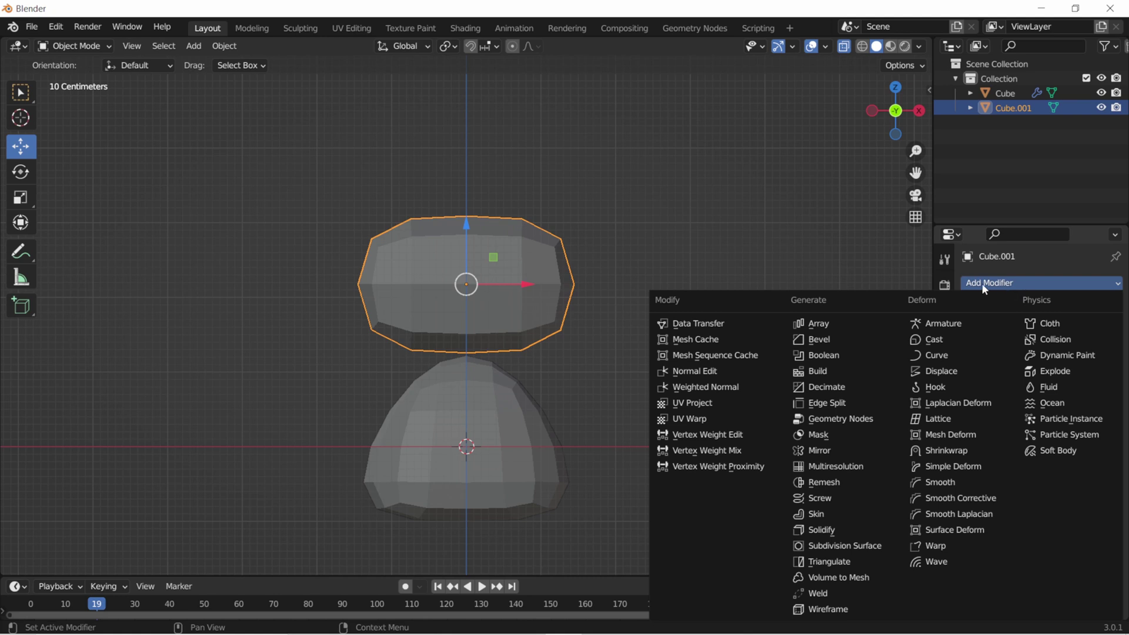
left_click(840, 547)
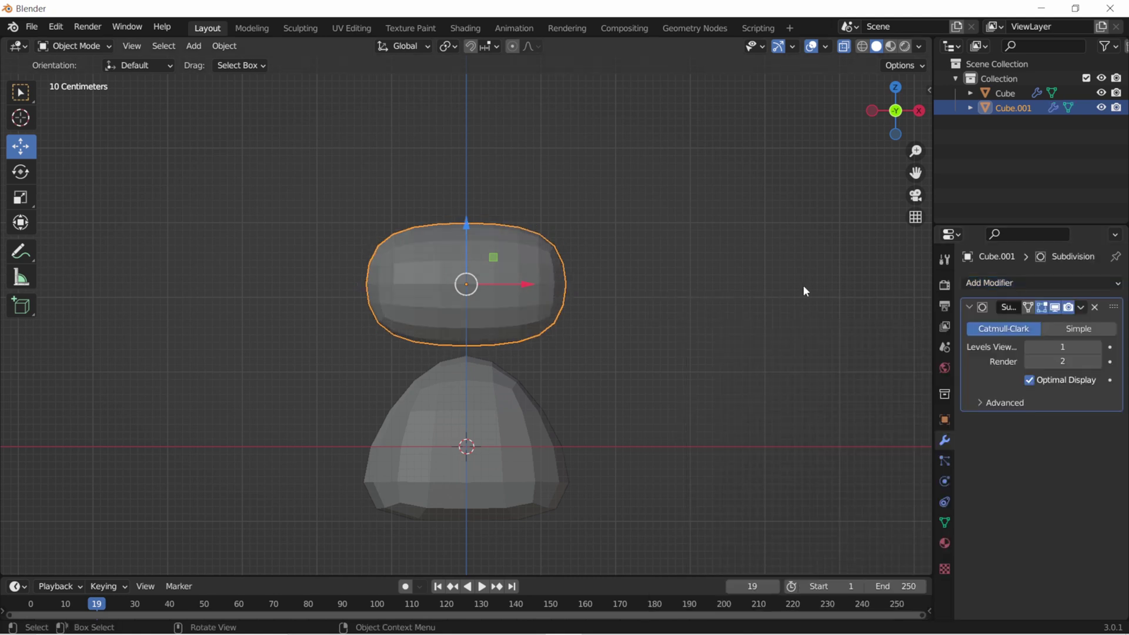
middle_click_drag(588, 294, 624, 282)
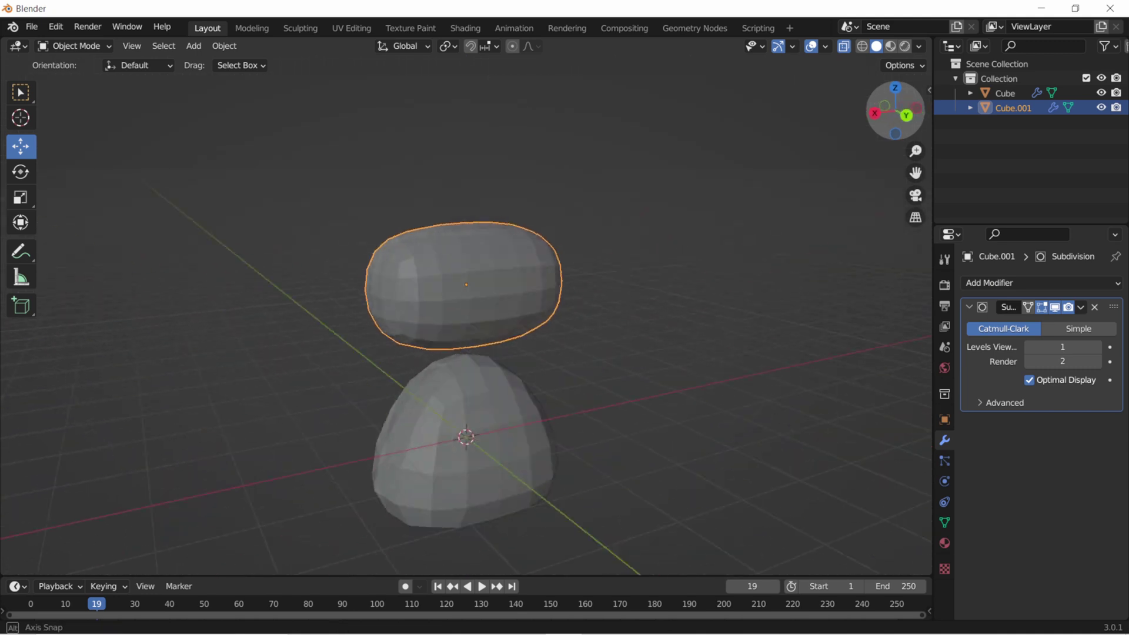
middle_click_drag(820, 154, 820, 154)
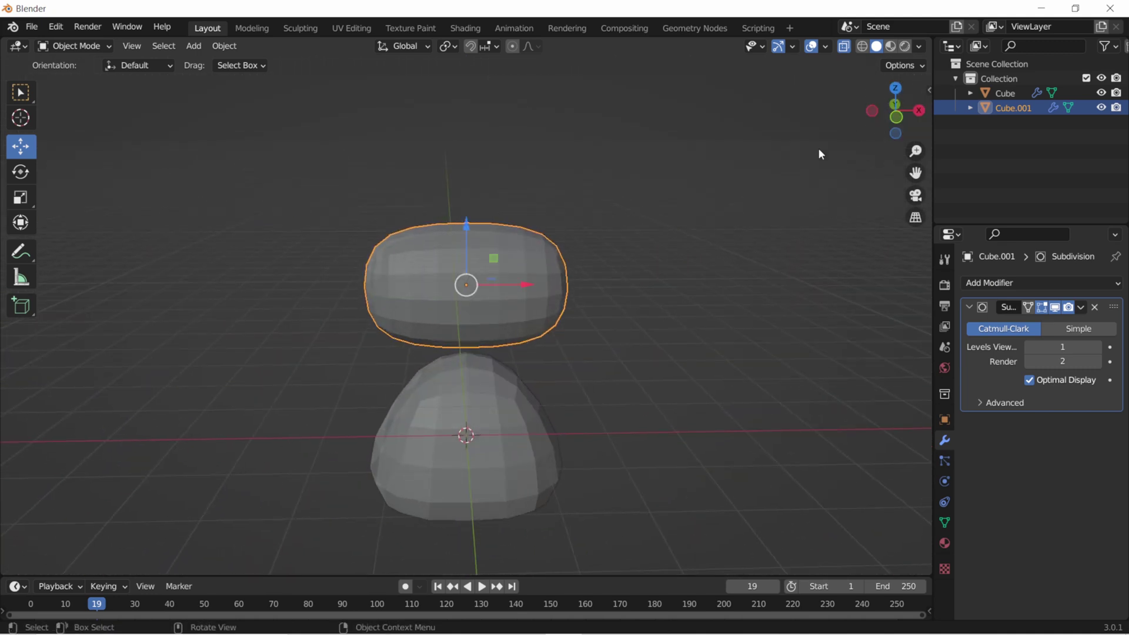
left_click(660, 217)
left_click_drag(640, 202, 303, 329)
Scale the head smaller along X and Z, lower it onto the body, and deselect all
left_click_drag(526, 284, 504, 290)
left_click(20, 197)
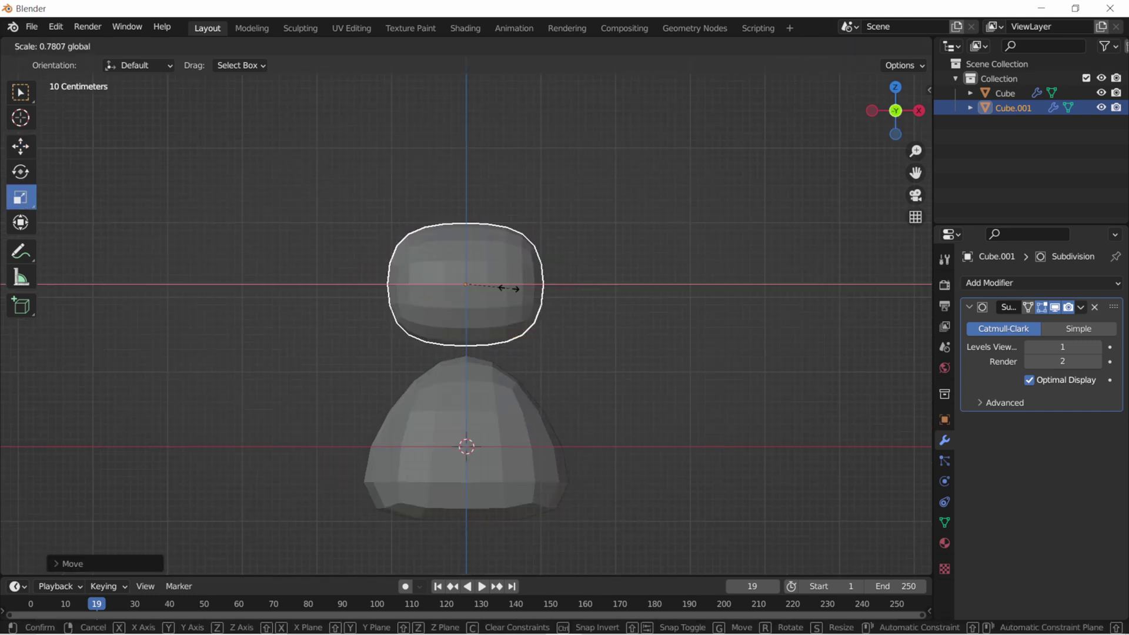
middle_click_drag(529, 294, 576, 276)
left_click_drag(466, 212, 467, 224)
left_click_drag(529, 285, 517, 285)
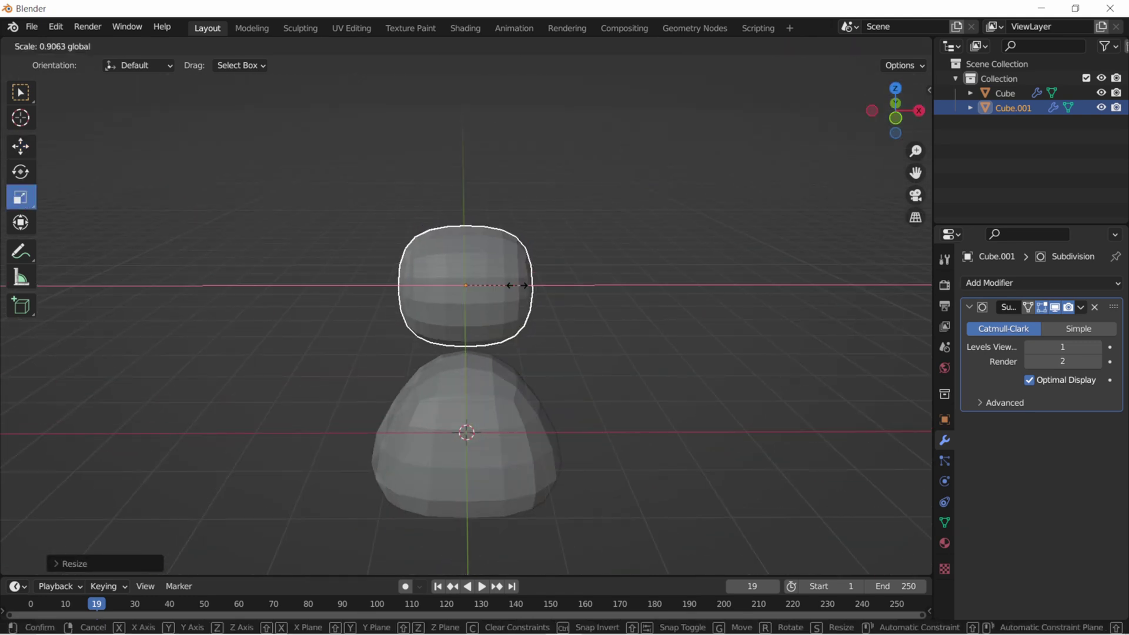
middle_click_drag(517, 285, 529, 282)
left_click(885, 114)
left_click(20, 146)
left_click_drag(466, 253, 467, 247)
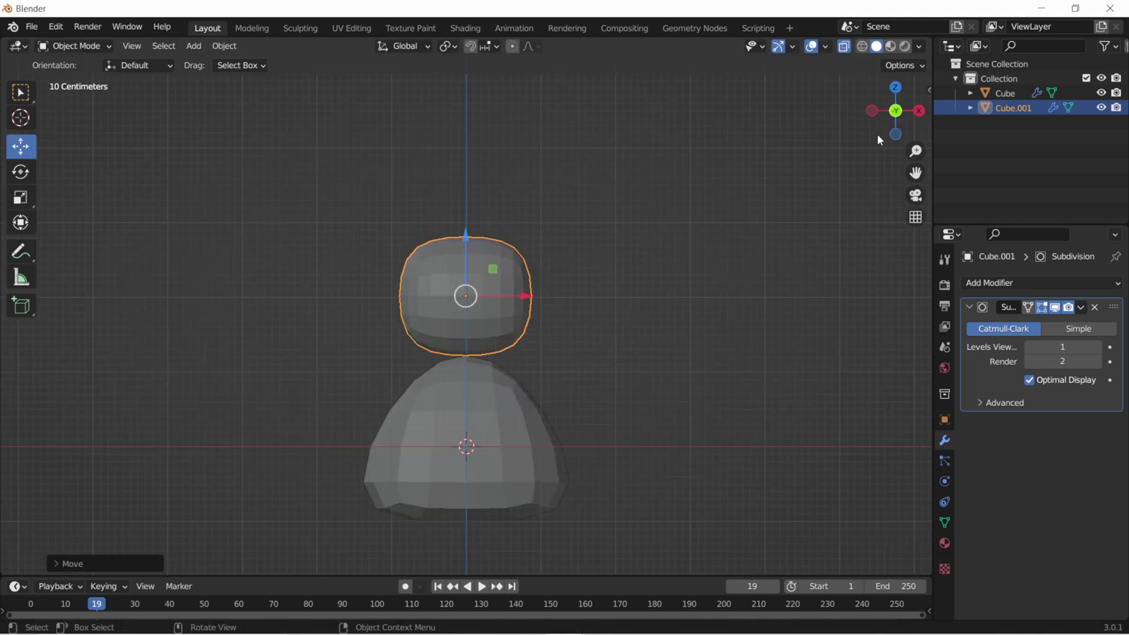
key("alt+a")
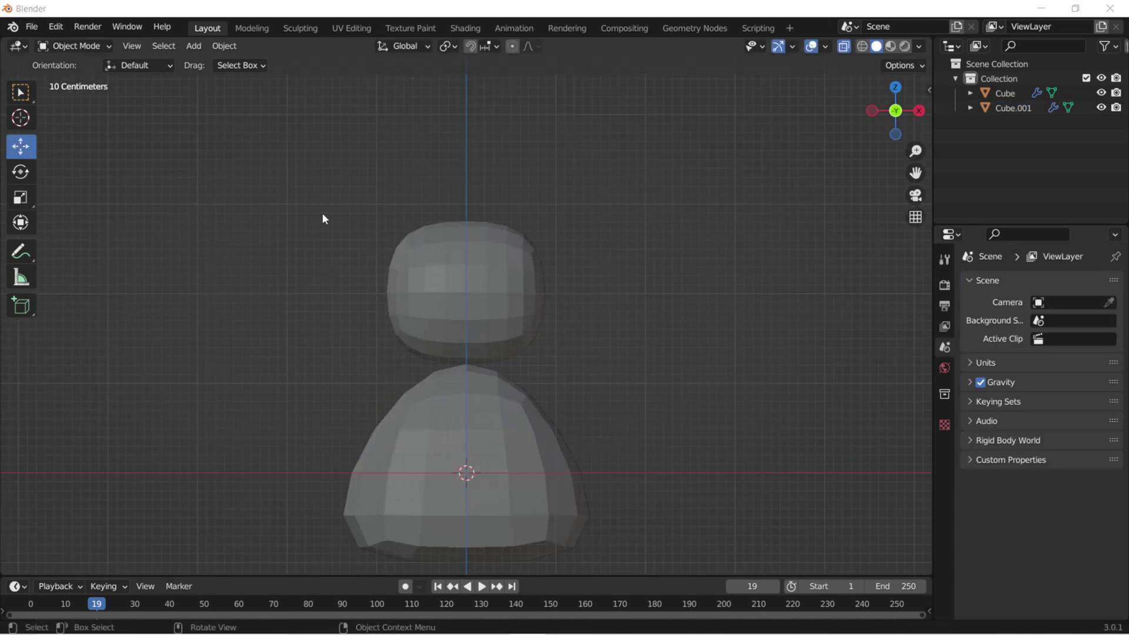
Add a cube, shrink it, and raise it vertically up to the head
left_click(194, 46)
mouse_move(215, 62)
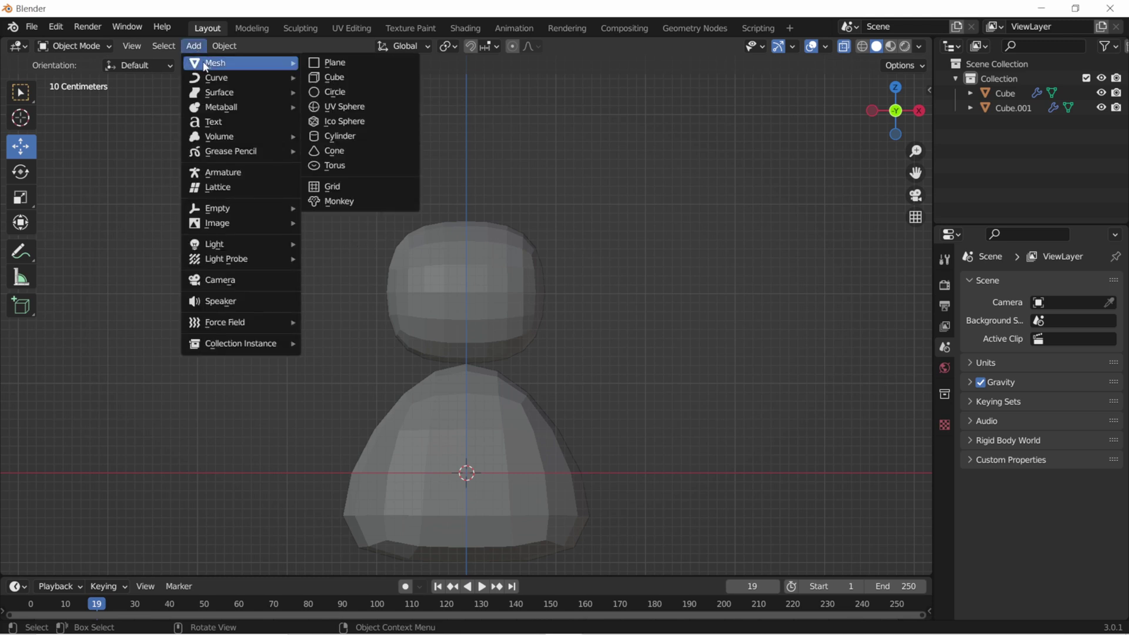
left_click(329, 78)
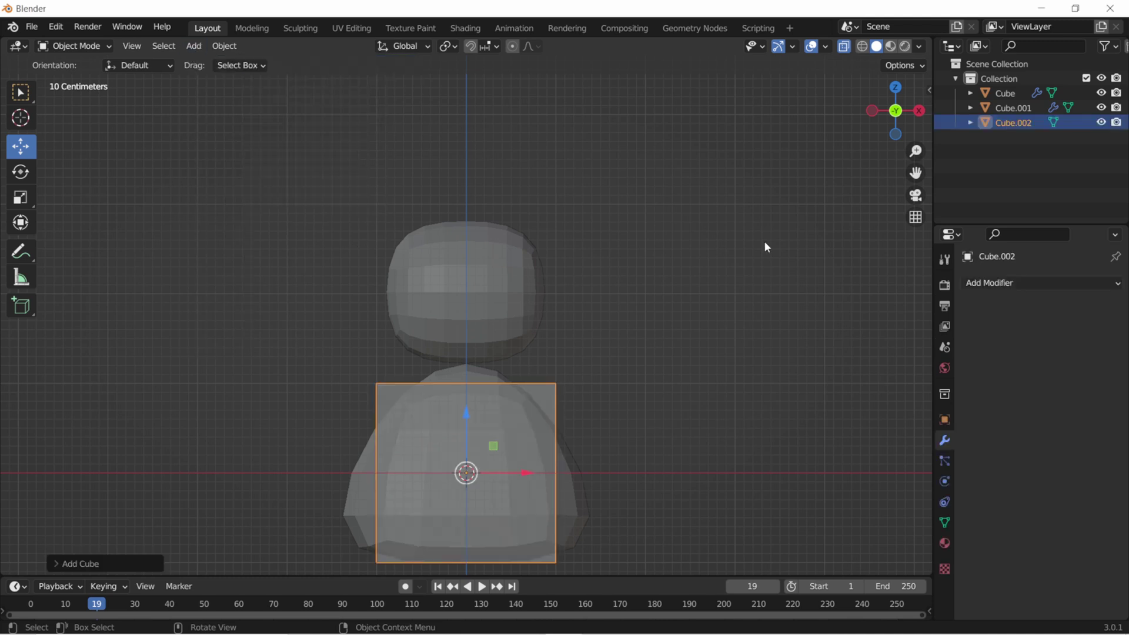
left_click_drag(877, 128, 846, 152)
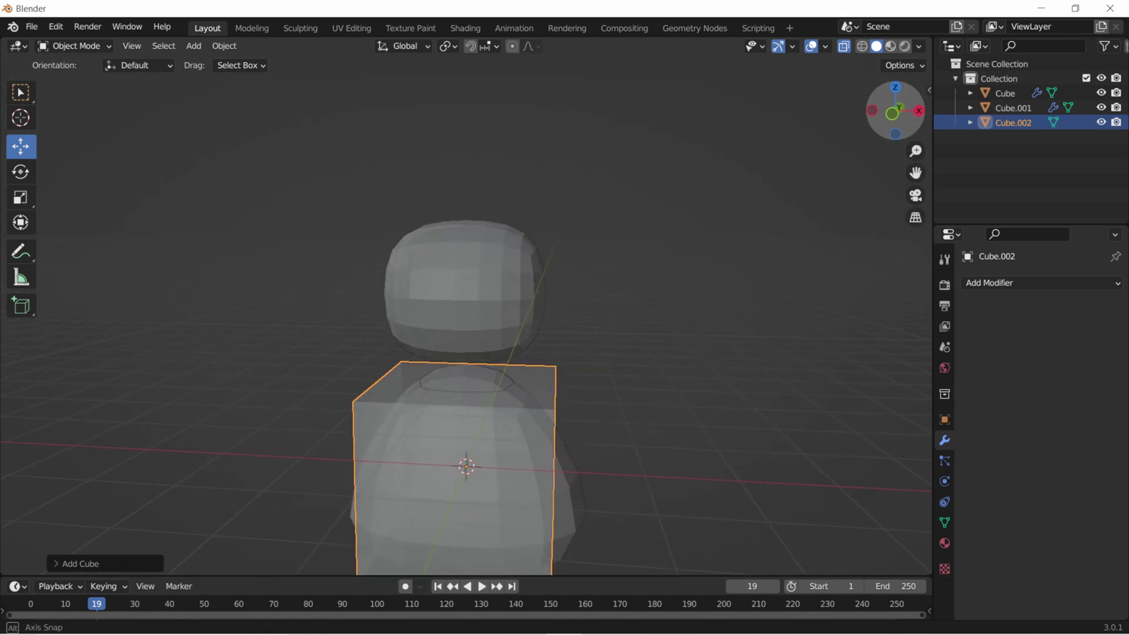
key("shift+space")
key("s")
left_click_drag(532, 469, 517, 479)
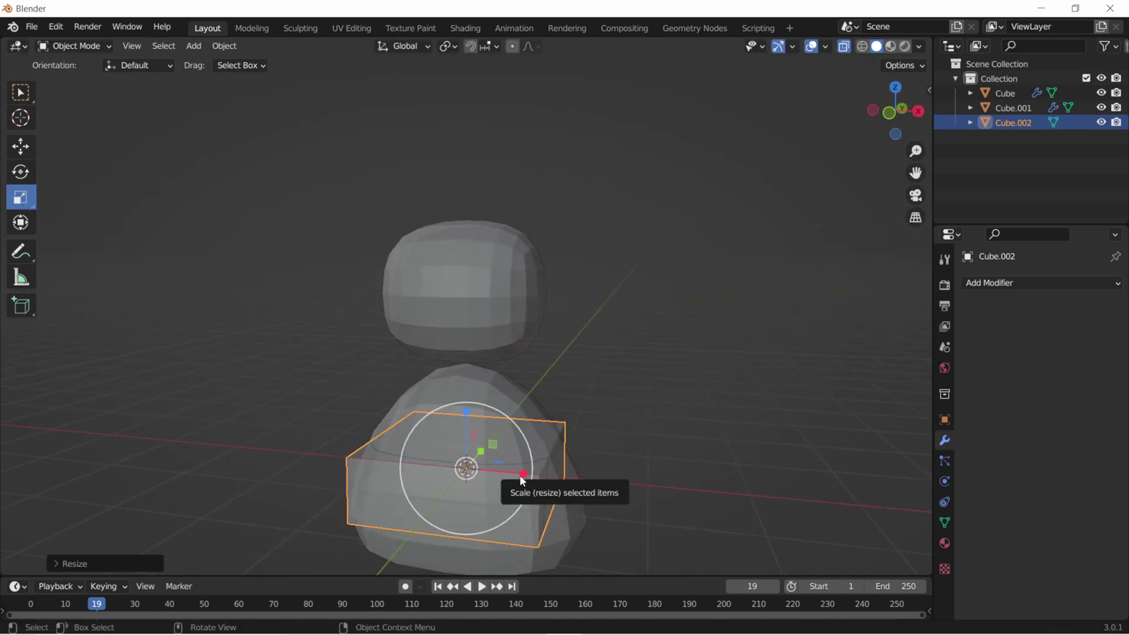
left_click(884, 131)
key("shift+space")
key("g")
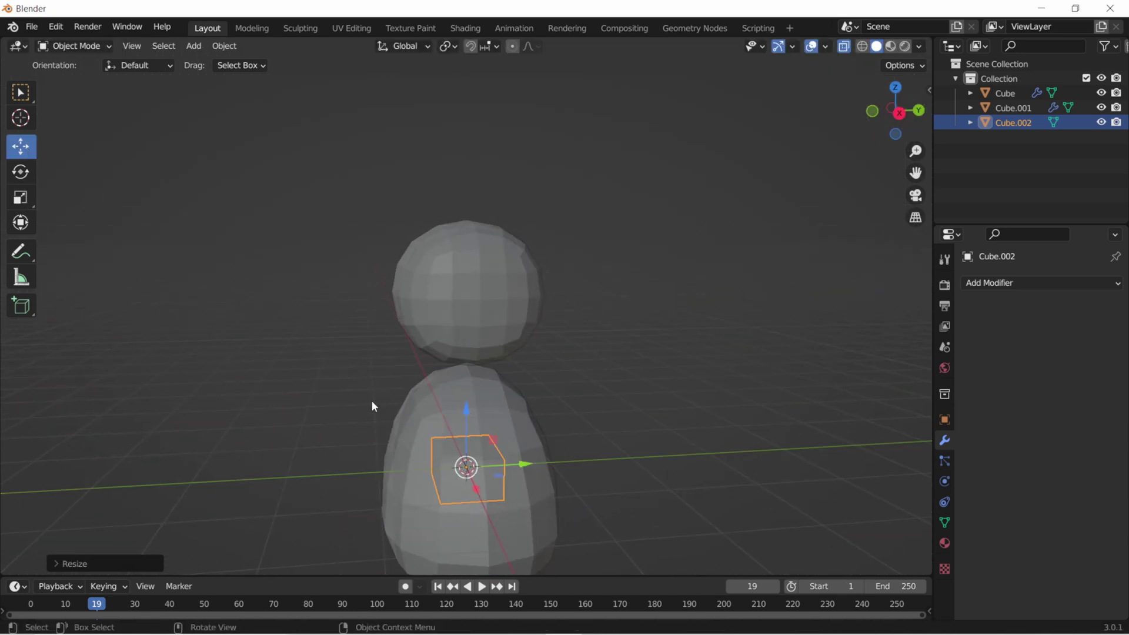
mouse_move(466, 415)
left_mouse_down()
mouse_move(458, 229)
mouse_move(376, 229)
left_mouse_up()
Rescale the small cube in front view to snout size
key("KP_1")
key("shift+space")
key("s")
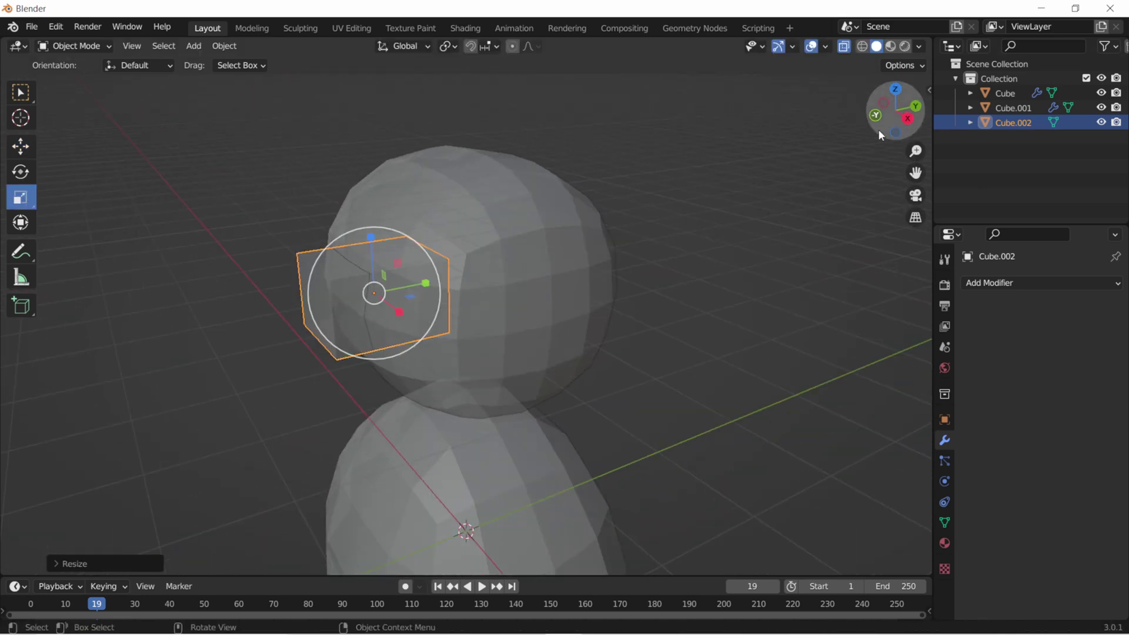
left_click(878, 129)
key("s")
left_click(473, 247)
Give the snout cube a Subdivision Surface modifier, enlarge it, and place it against the head
left_click(1041, 283)
left_click(775, 499)
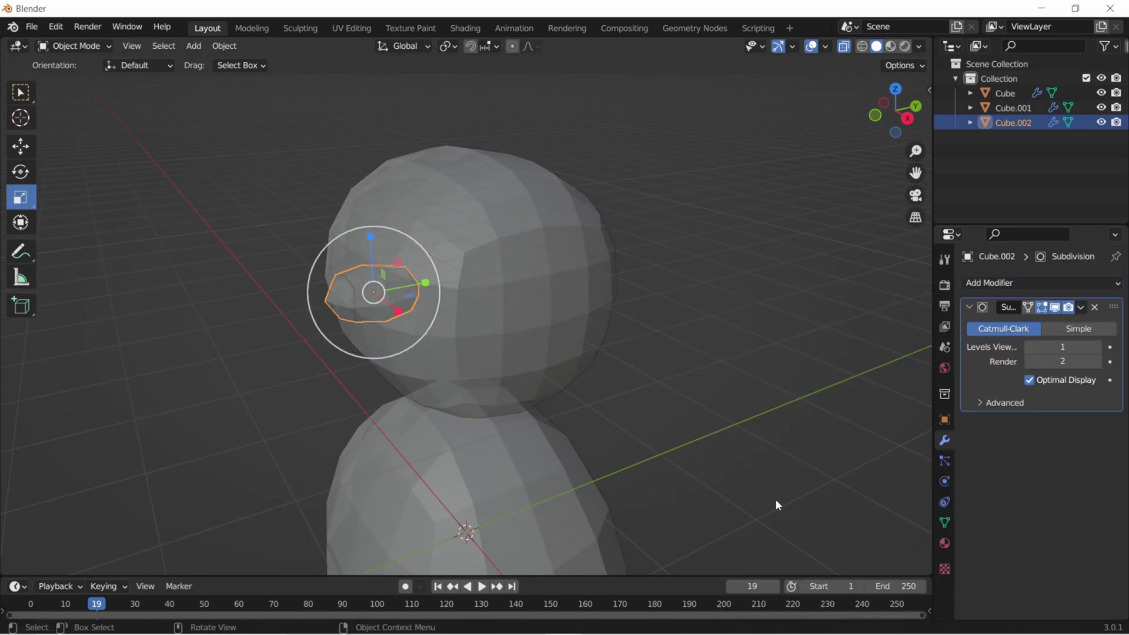
left_click_drag(888, 118, 896, 112)
left_click_drag(461, 245, 535, 294)
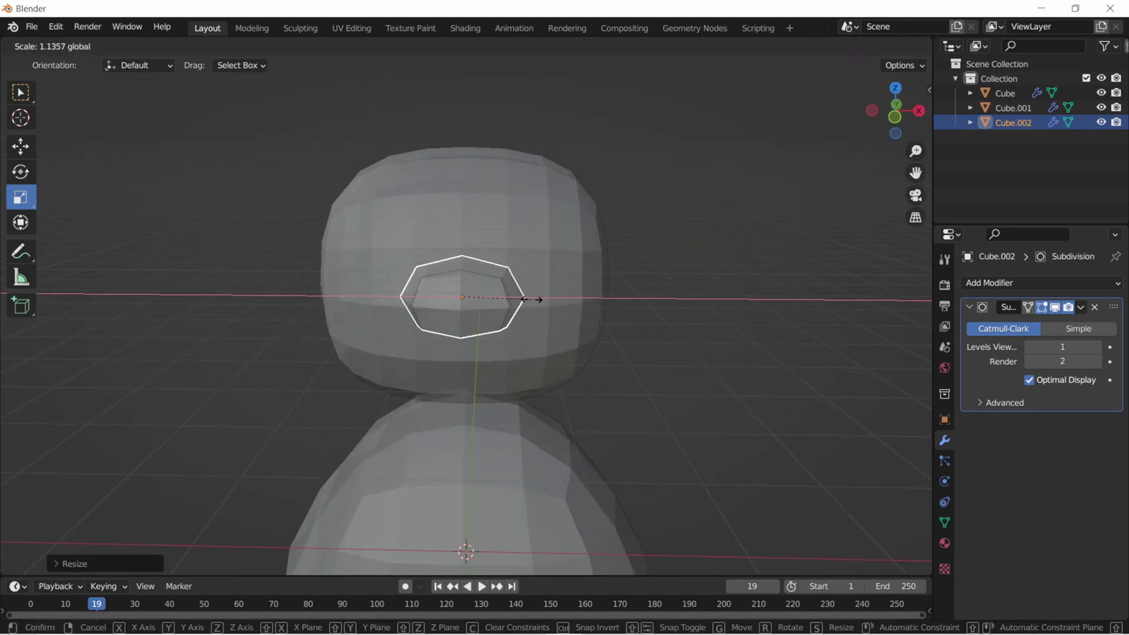
left_click_drag(885, 128, 887, 124)
left_click(20, 146)
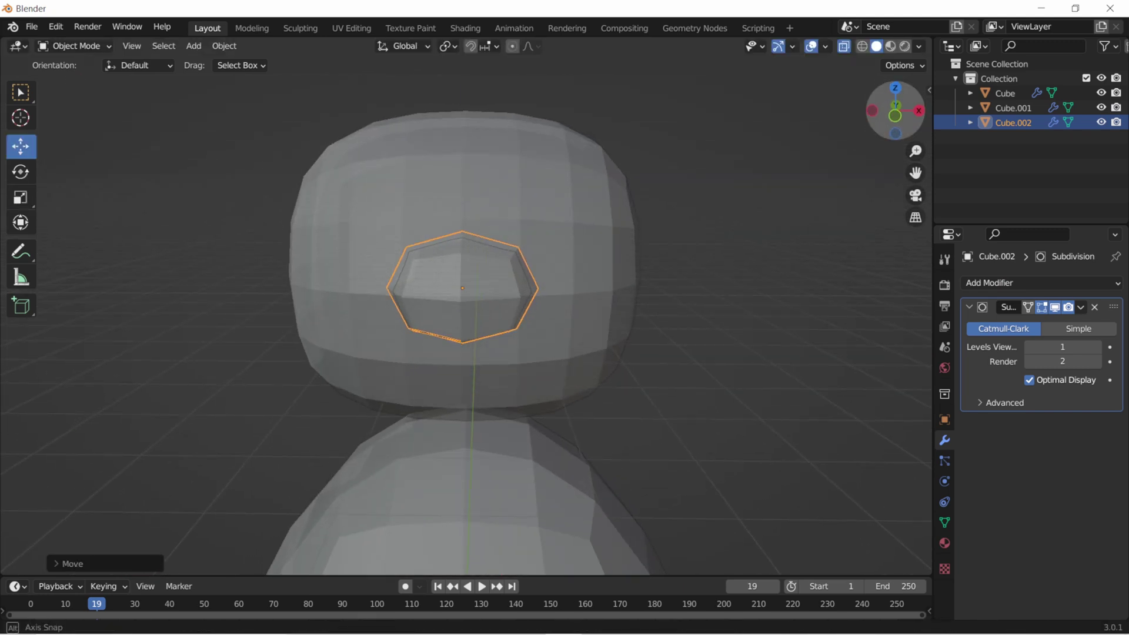
left_click_drag(895, 128, 865, 121)
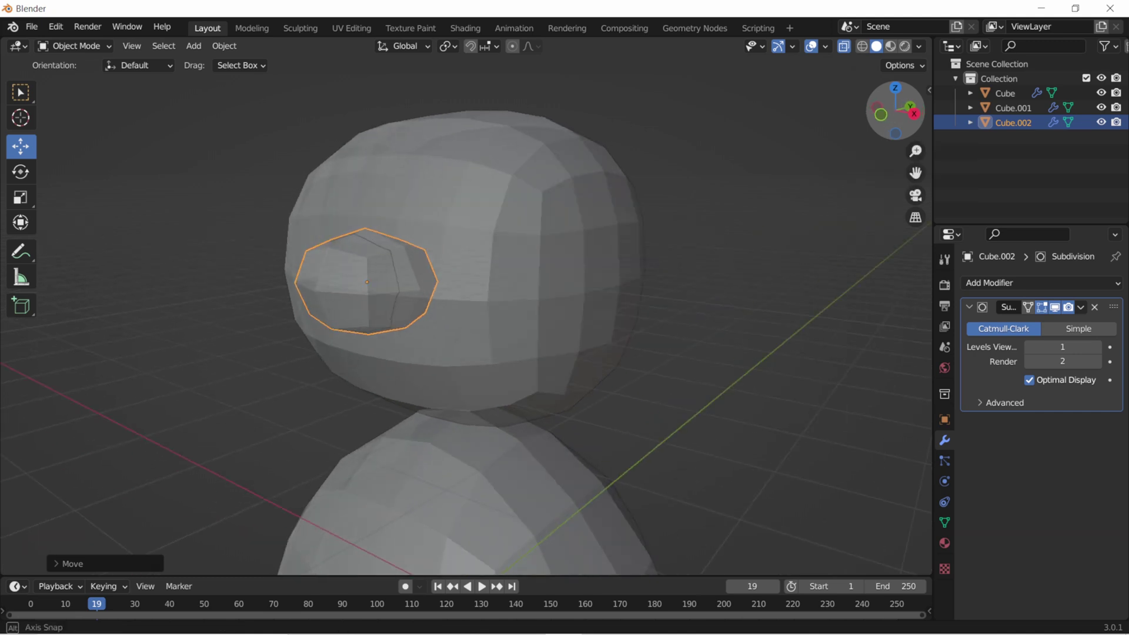
left_click(310, 294)
left_click(291, 298)
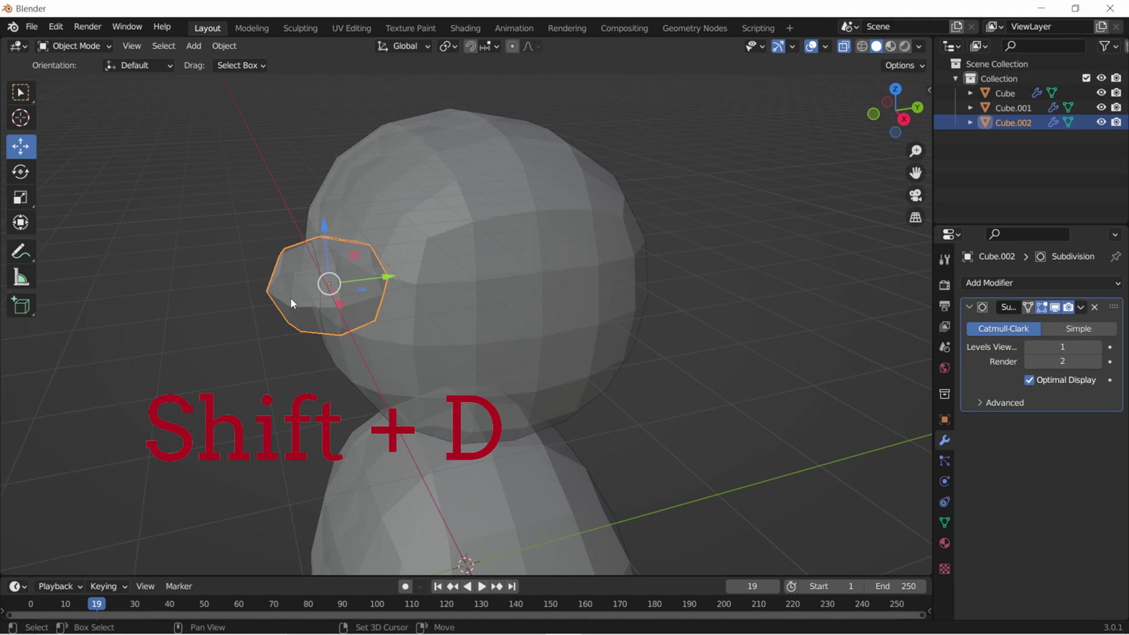
Duplicate the snout piece, shrink the copy, and push it in front of the snout
key("shift+d")
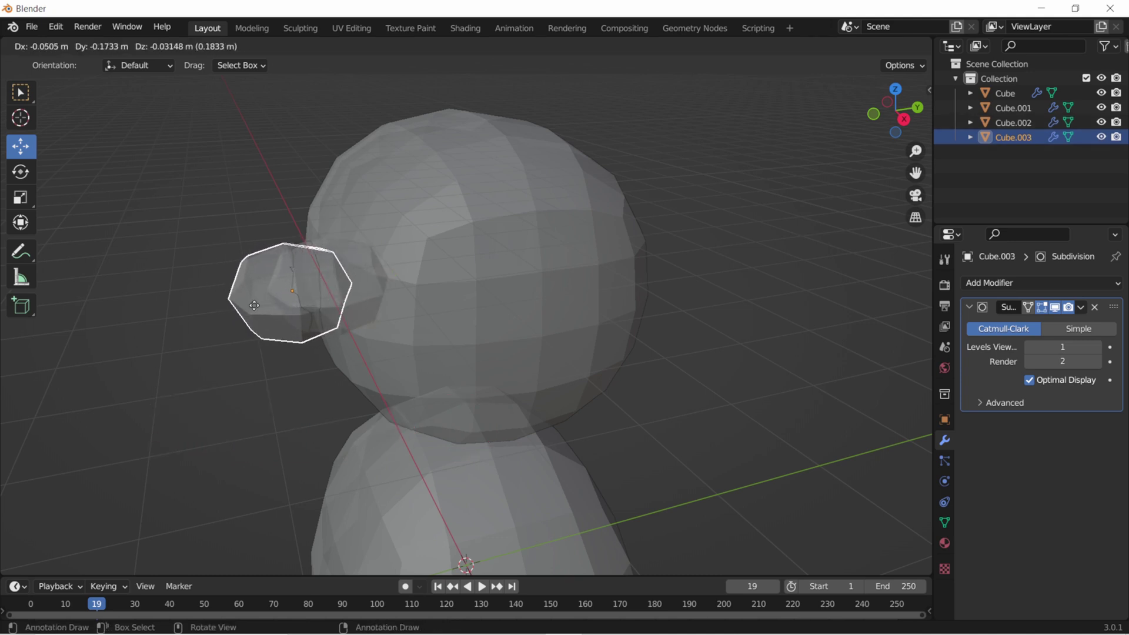
left_click(257, 302)
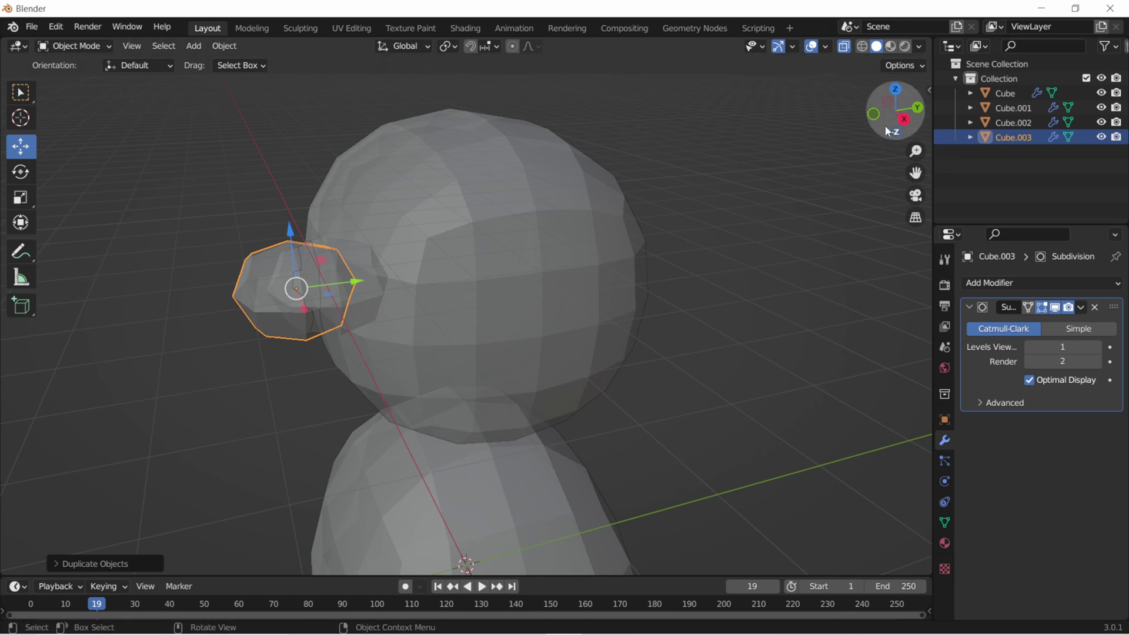
left_click_drag(888, 130, 527, 264)
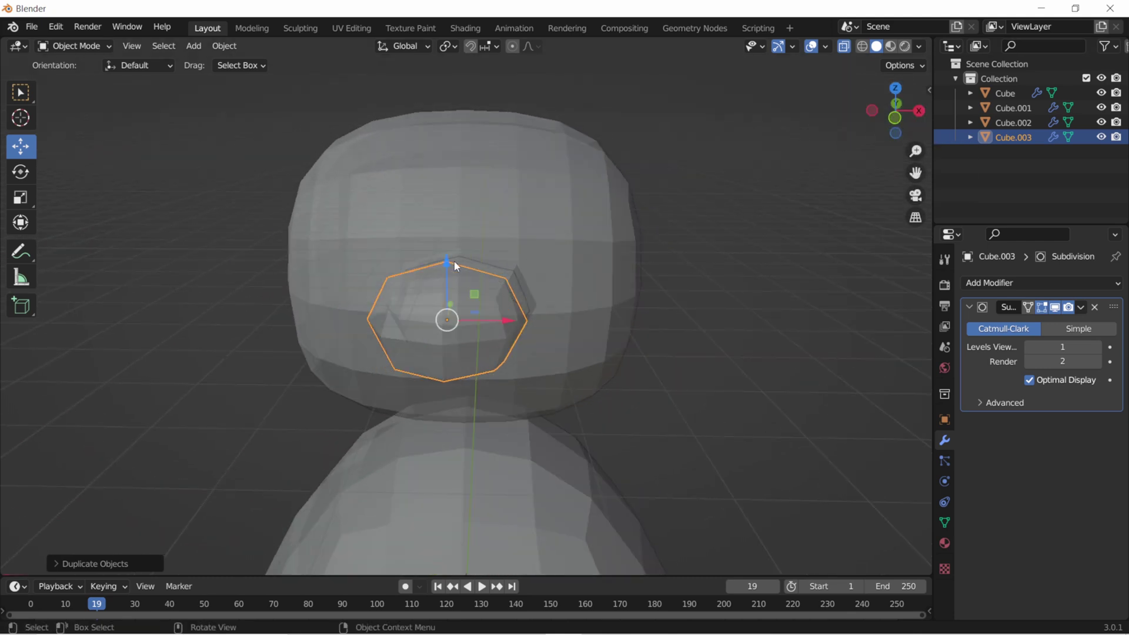
left_click(20, 197)
left_click_drag(447, 259, 458, 346)
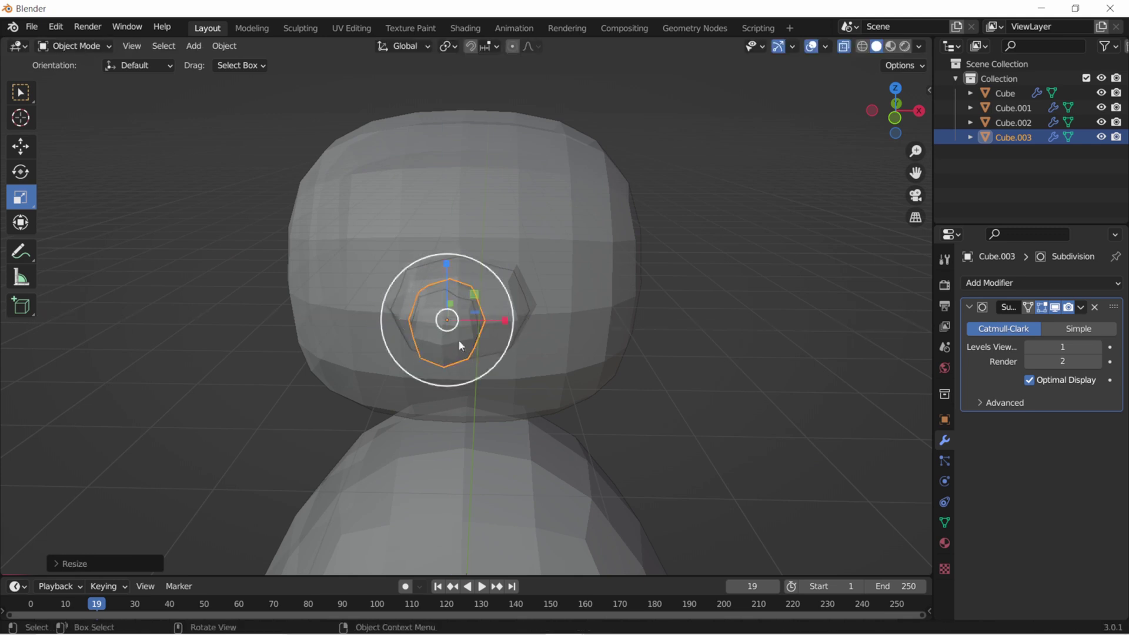
left_click(21, 146)
left_click_drag(887, 126, 841, 132)
mouse_move(368, 271)
left_mouse_down()
mouse_move(317, 275)
mouse_move(335, 280)
left_mouse_up()
left_click(875, 115)
Shrink the nose piece further and raise its viewport subdivision level to 2
key("s")
left_click(458, 236)
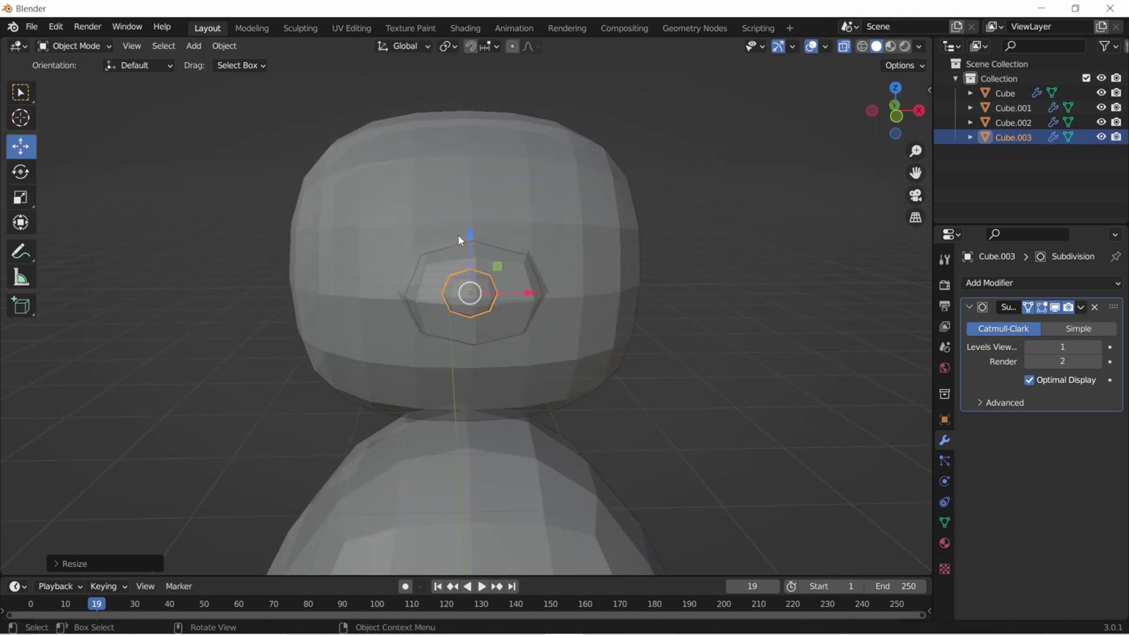
left_click_drag(881, 125, 498, 237)
left_click(889, 120)
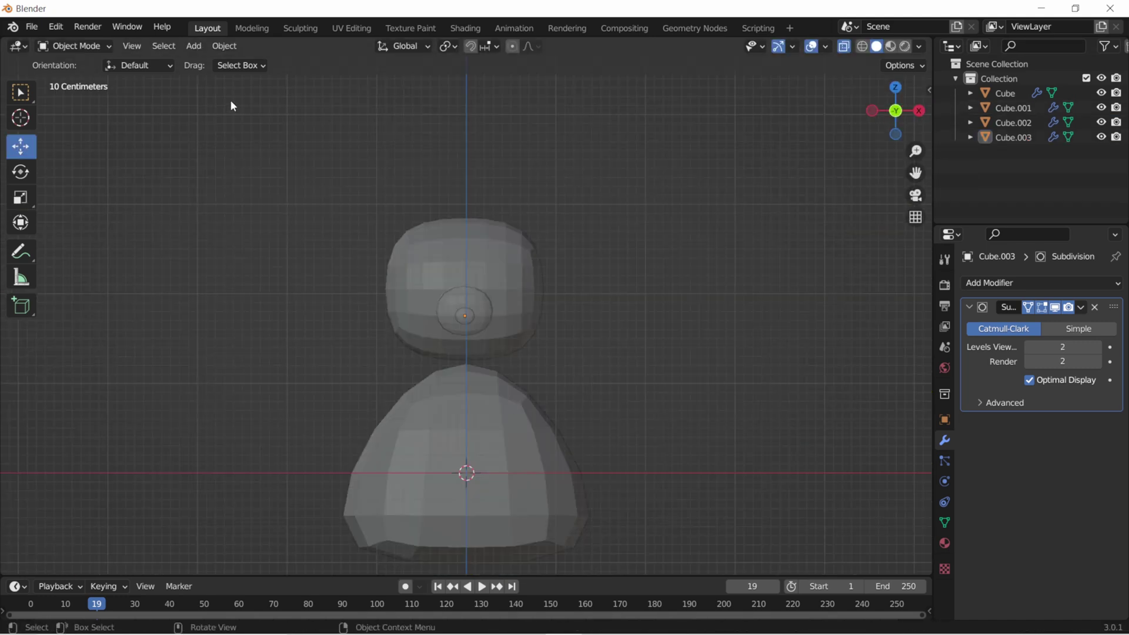
left_click(196, 47)
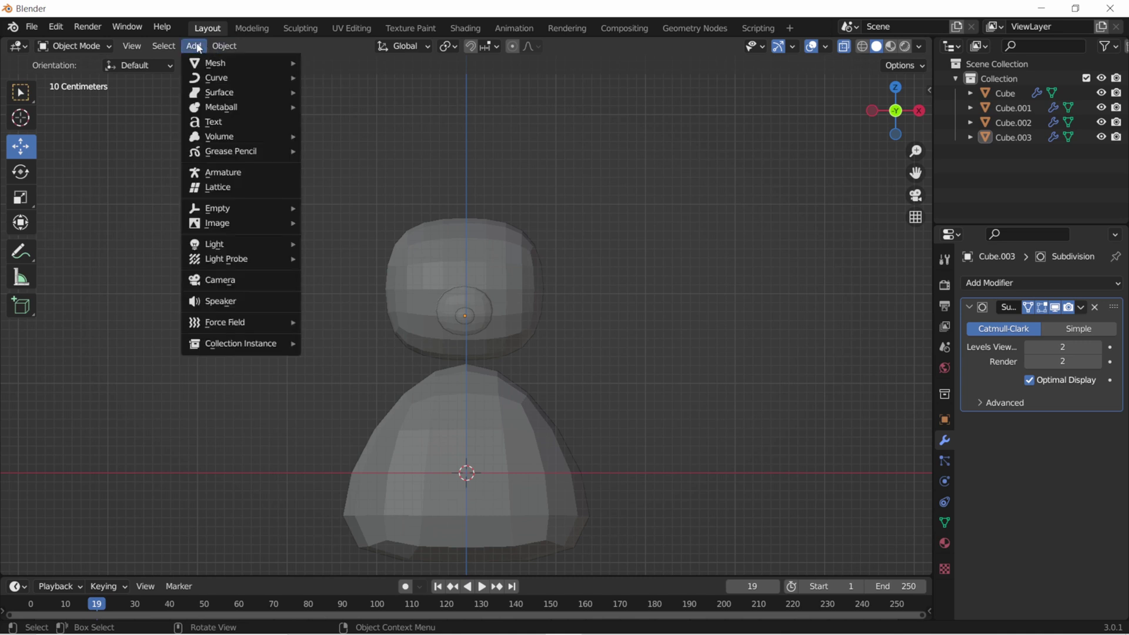
Add a cube, shrink it to a small square, and move it to the head's upper right
left_click(342, 75)
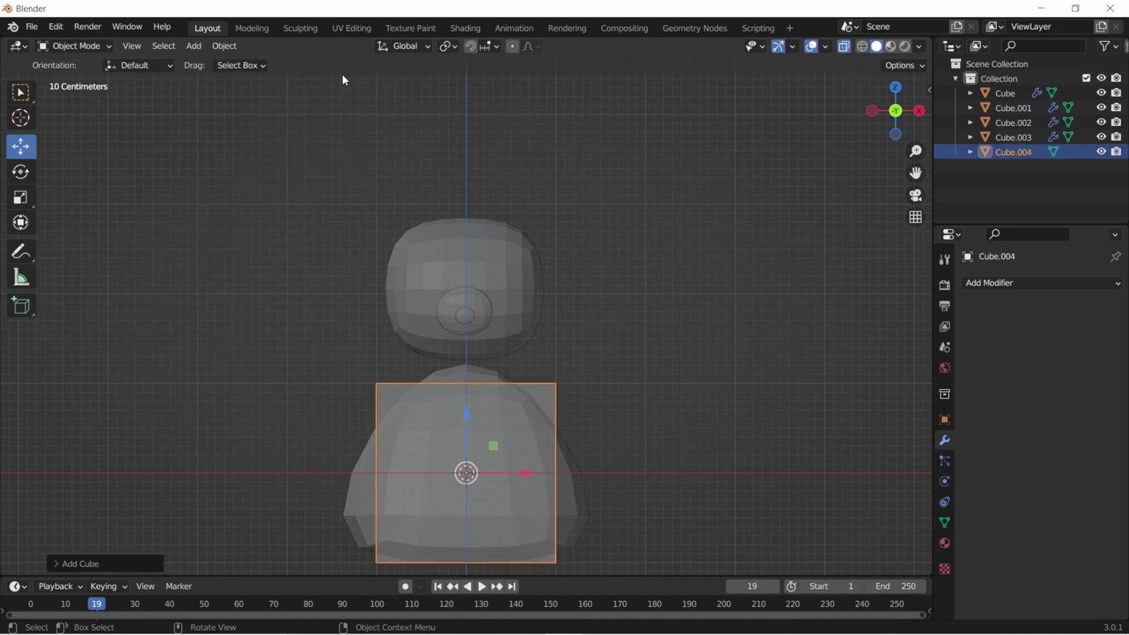
left_click(20, 198)
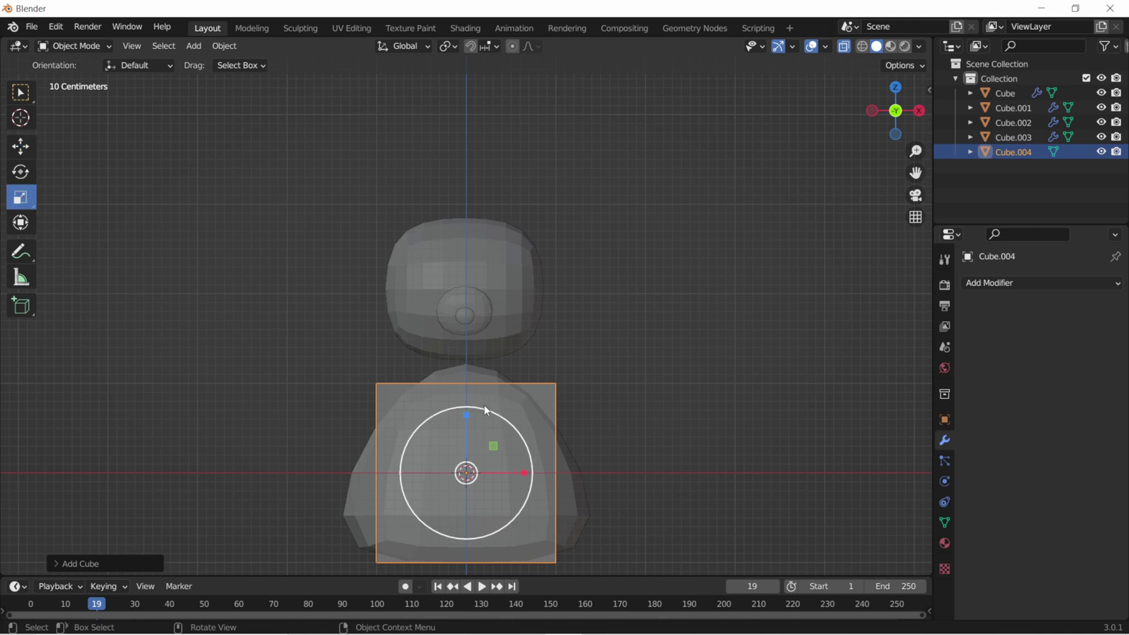
mouse_move(467, 417)
left_mouse_down()
mouse_move(496, 453)
mouse_move(571, 213)
left_mouse_up()
key("shift+space")
key("g")
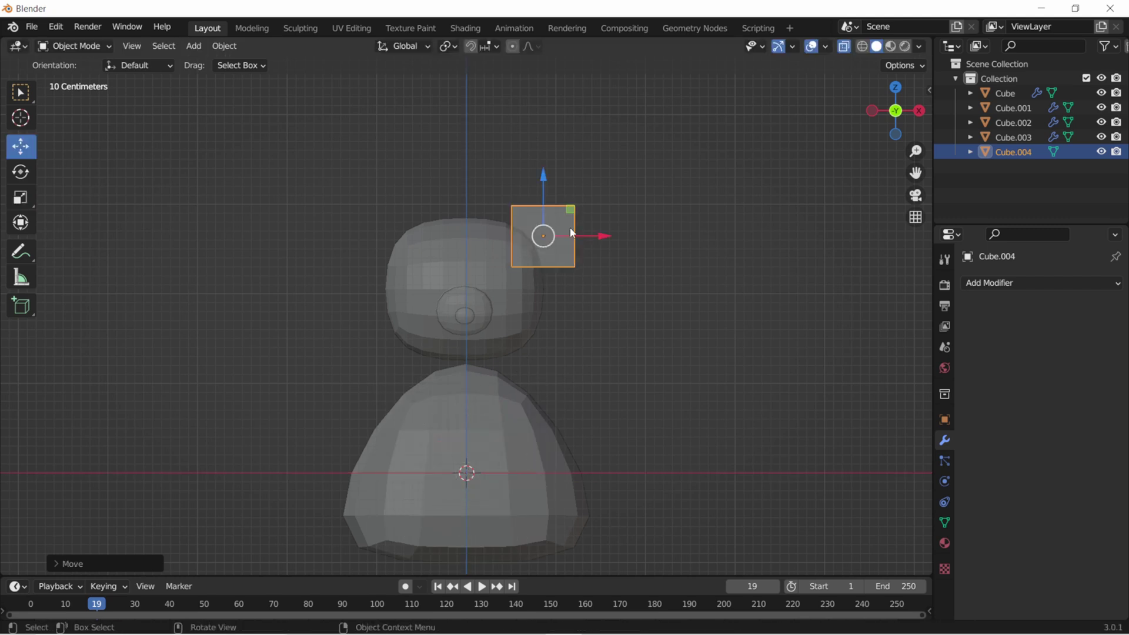
left_click_drag(895, 111, 882, 121)
key("shift+space")
key("s")
left_click_drag(497, 355, 493, 341)
left_click(493, 341)
left_click_drag(895, 112, 880, 111)
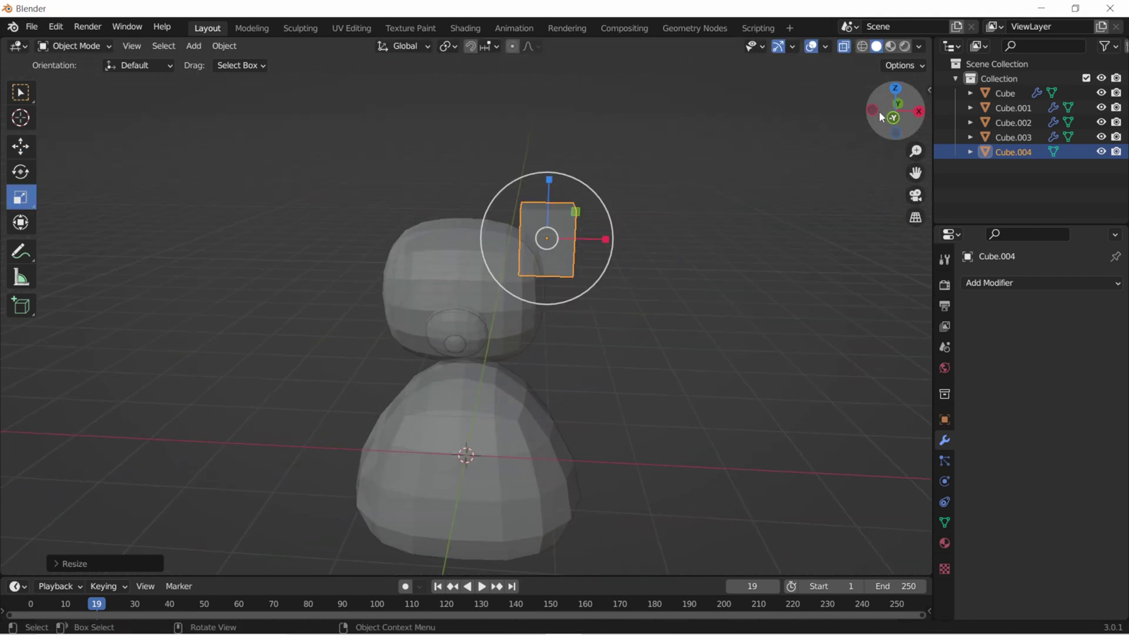
Tilt the ear cube sideways and smooth it with a Subdivision Surface modifier
key("shift+space")
key("g")
key("shift+space")
key("r")
left_click_drag(542, 184, 567, 232)
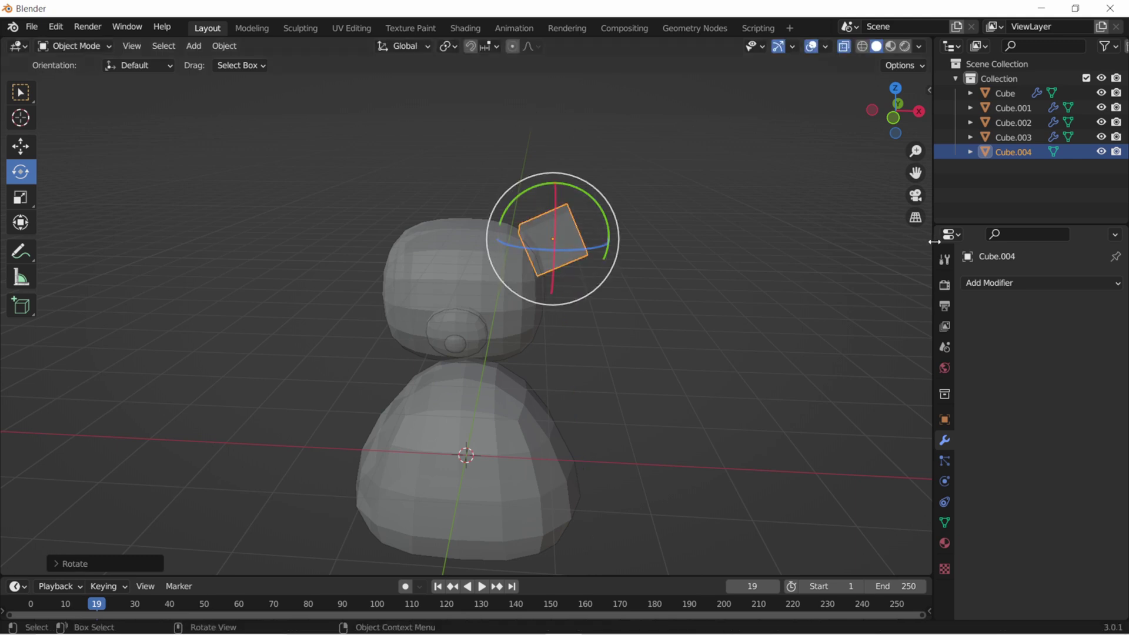
left_click(1013, 281)
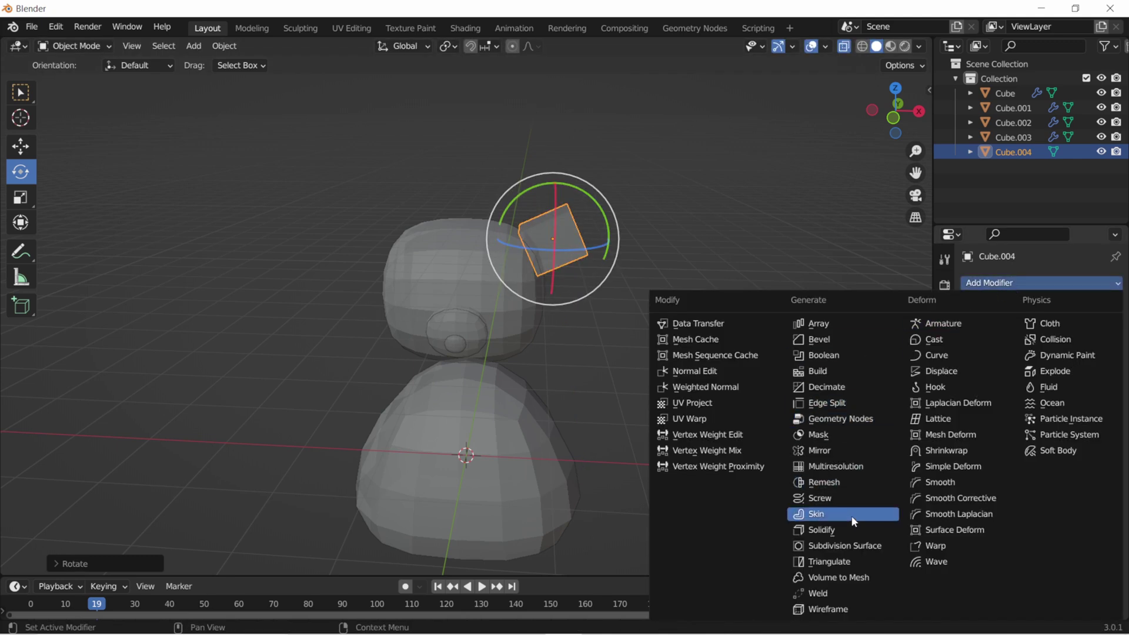
left_click(842, 546)
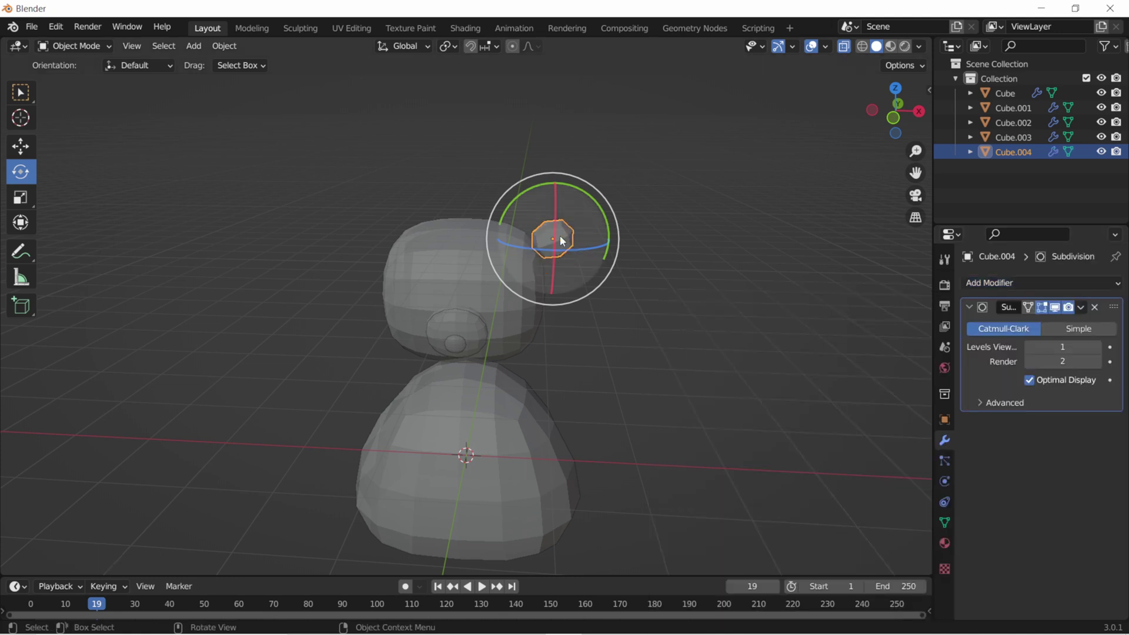
left_click_drag(885, 124, 840, 146)
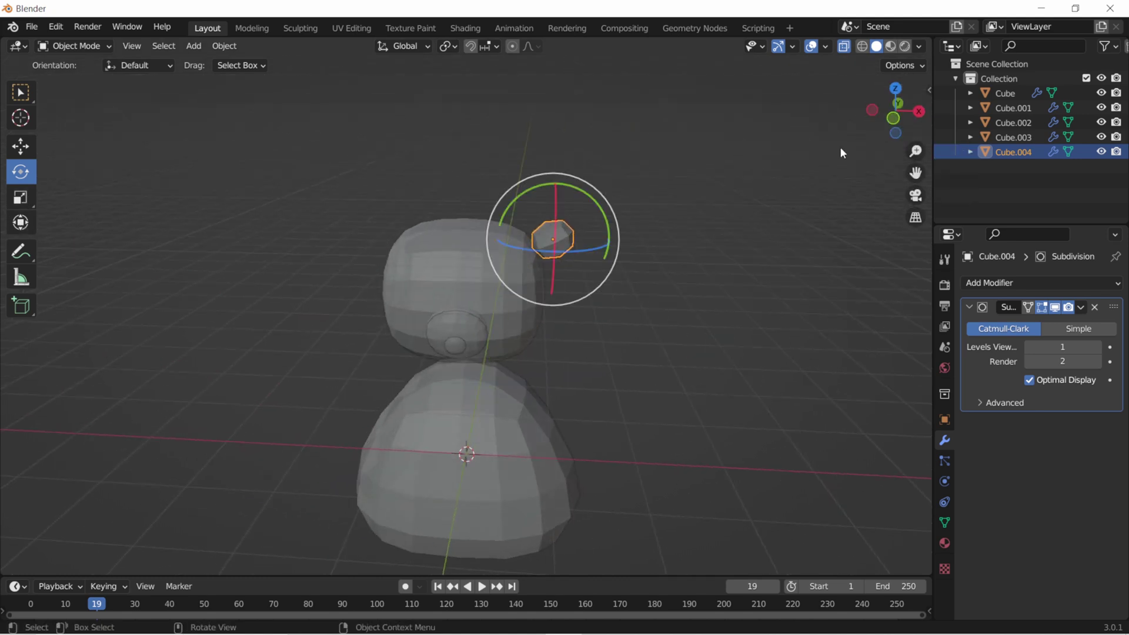
scroll(685, 160, "up", 3)
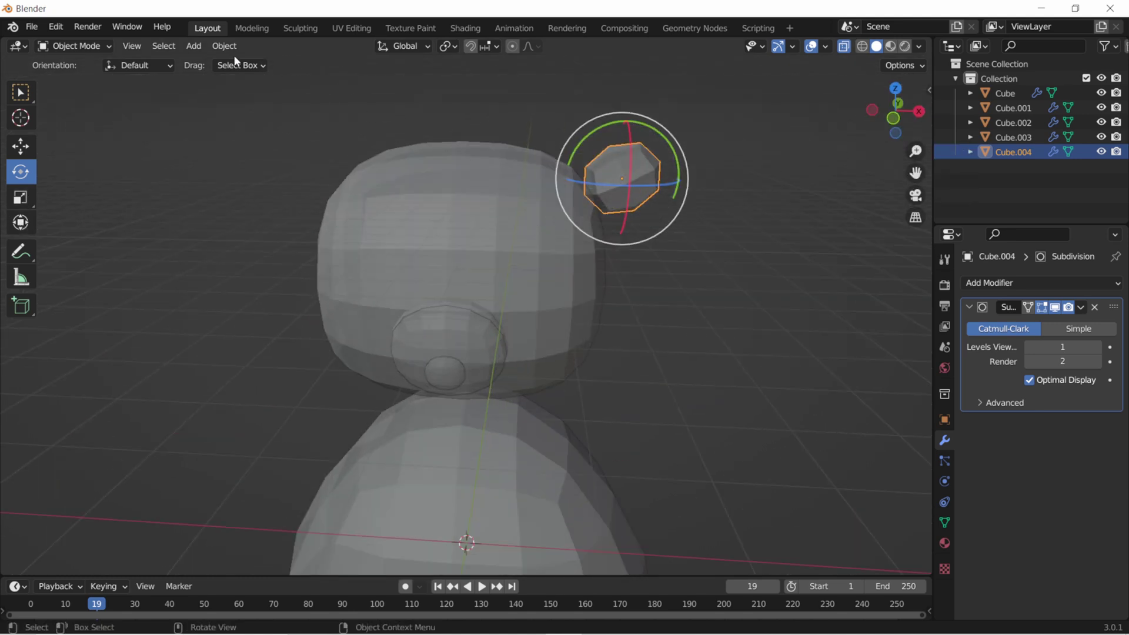
left_click(71, 45)
In Edit Mode, add a loop cut around the ear cube
left_click(71, 77)
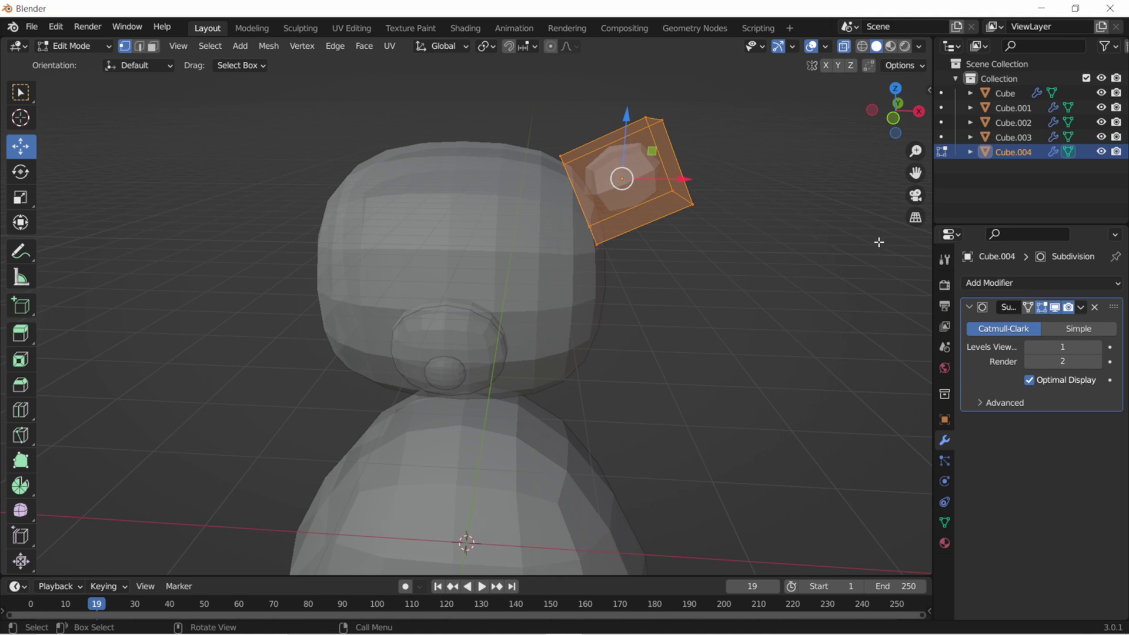
key("ctrl+r")
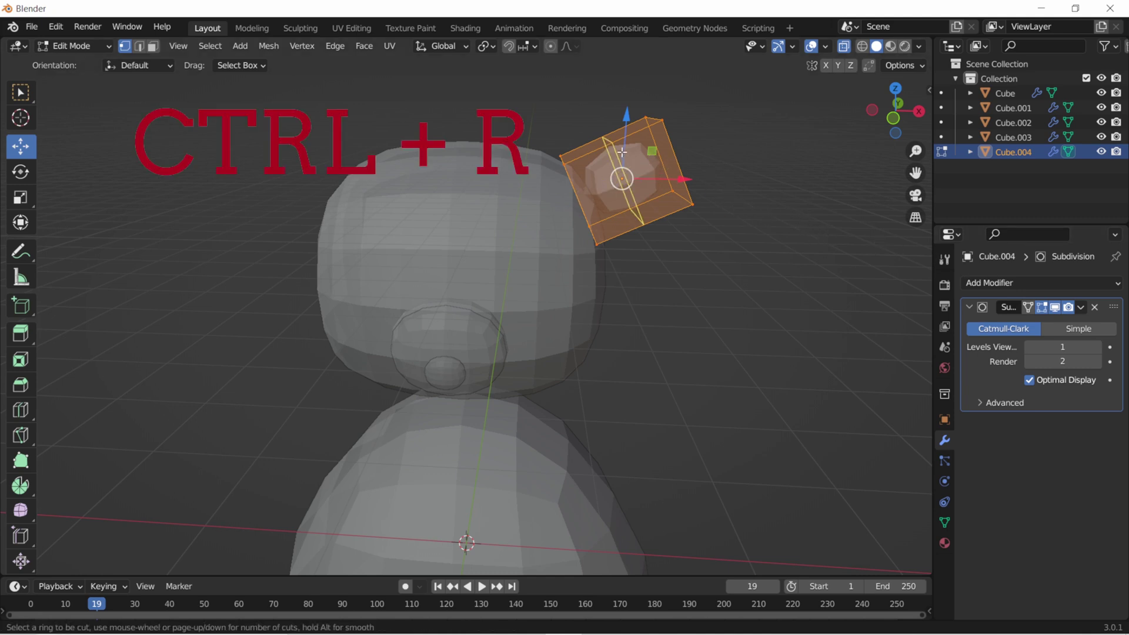
left_click(622, 152)
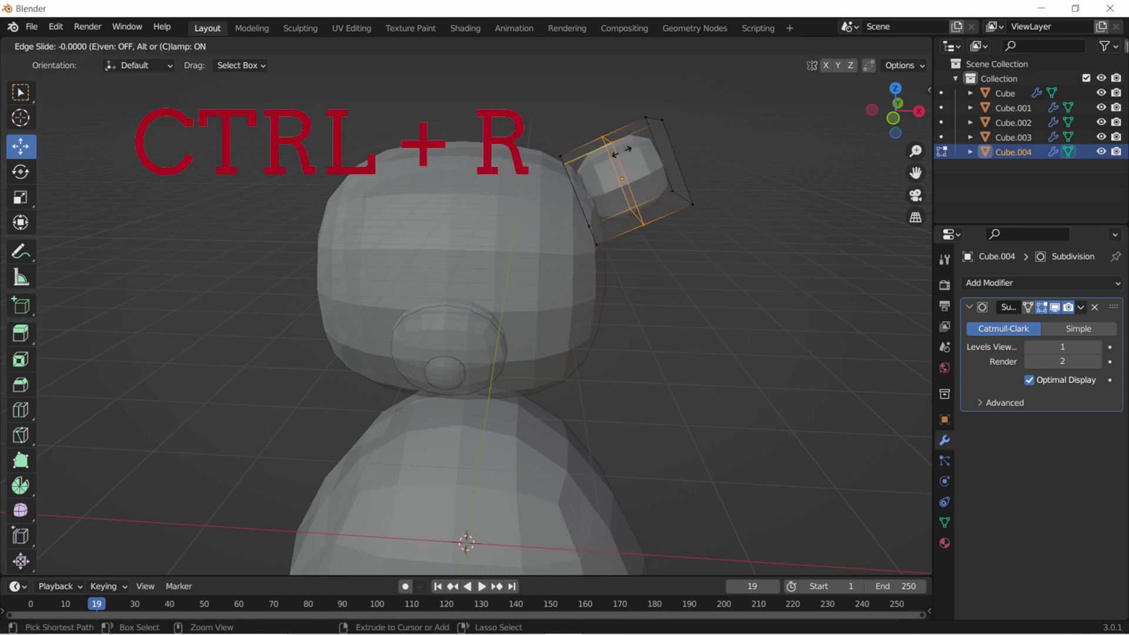
left_click(562, 174)
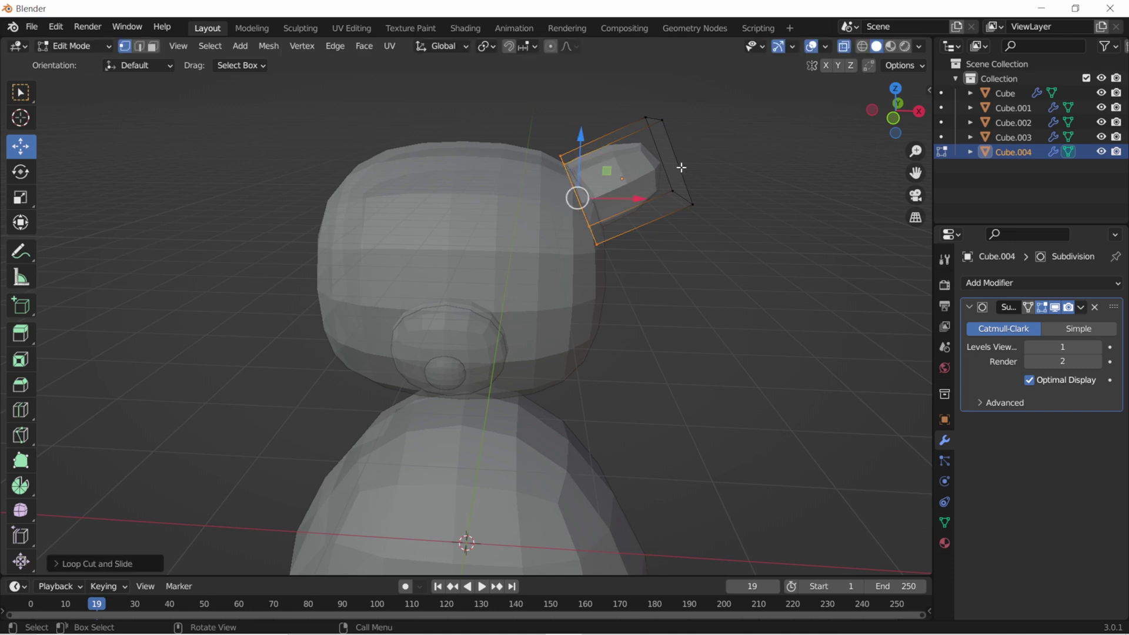
Scale, move, and rotate the ear into shape on the head's upper right
left_click(21, 197)
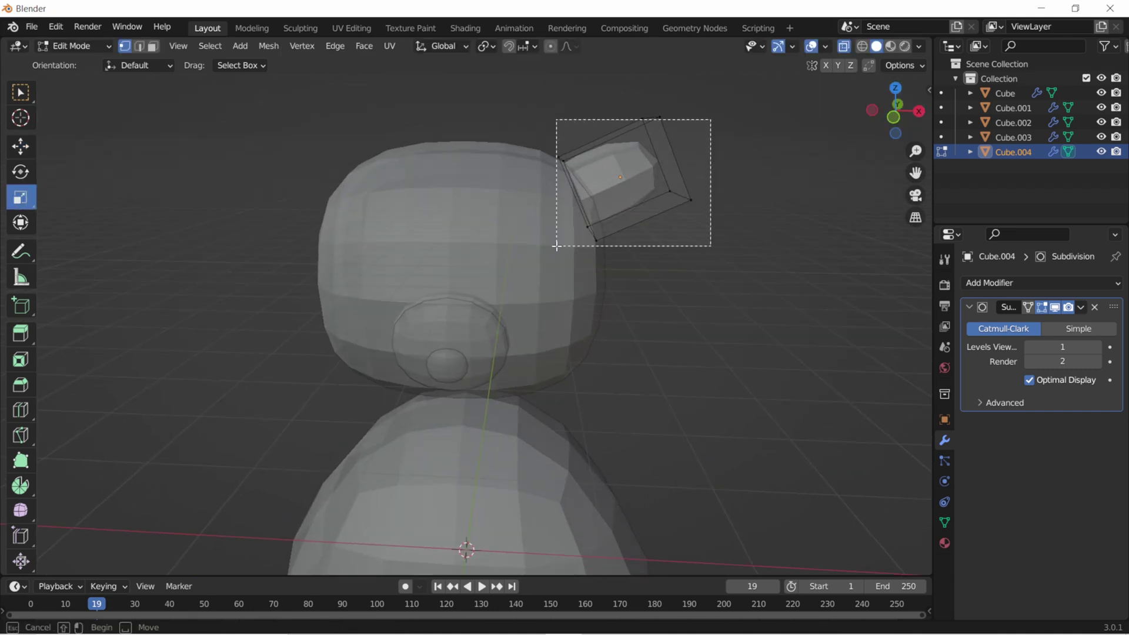
key("Tab")
key("s")
left_click(21, 145)
key("g")
left_click(20, 172)
key("r")
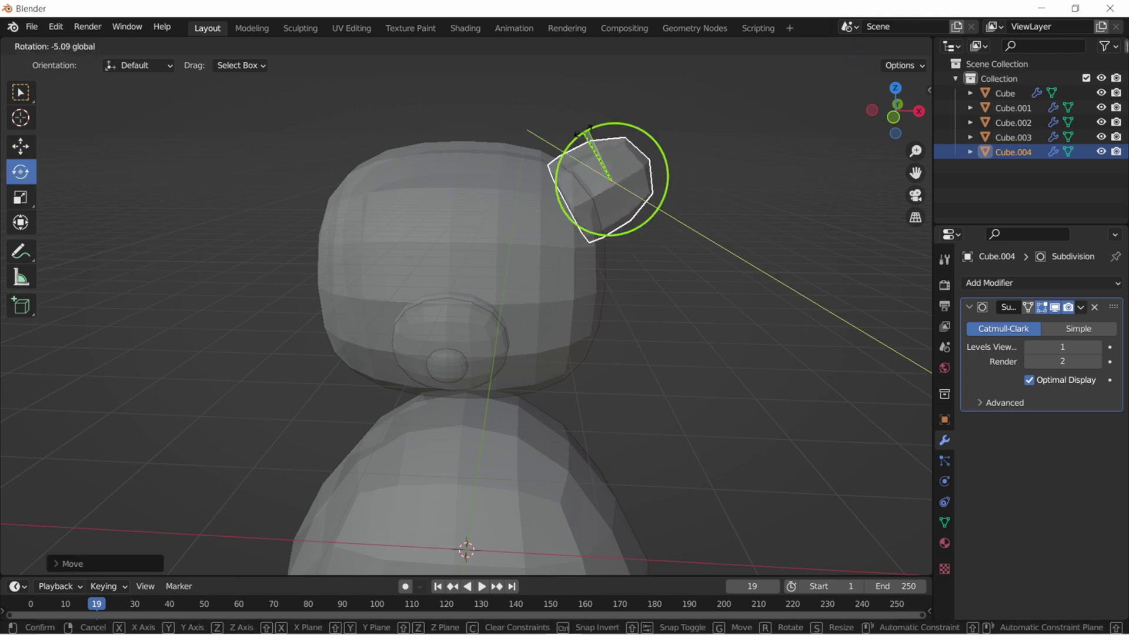
left_click(712, 234)
middle_click_drag(712, 234, 239, 193)
key("shift+space")
key("s")
left_click(475, 192)
middle_click_drag(475, 191, 623, 207)
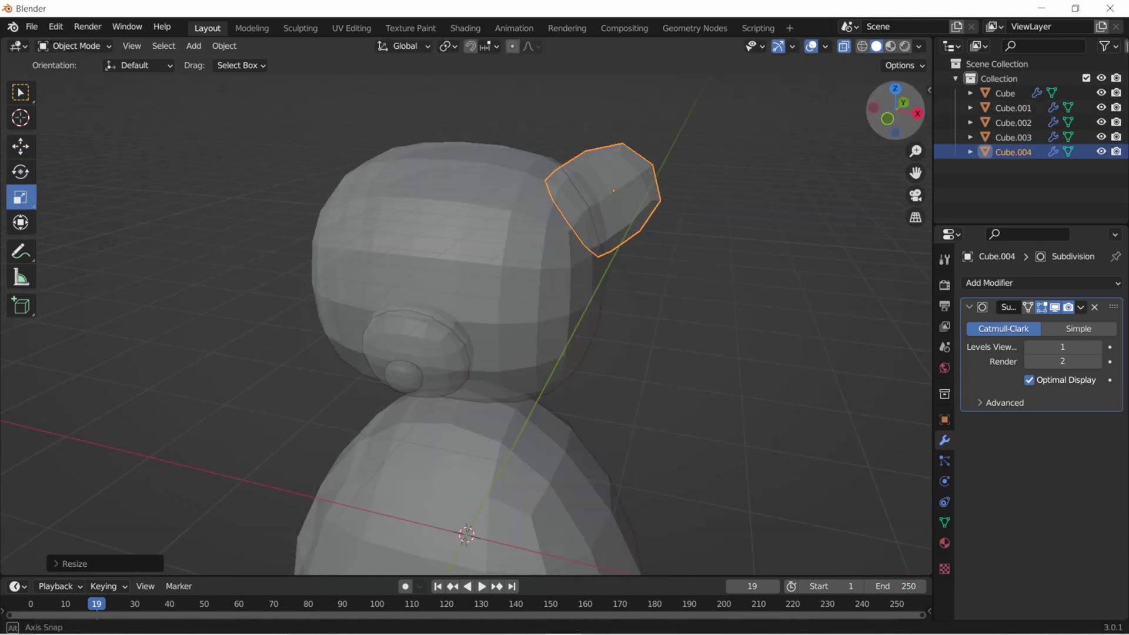
Duplicate the ear as Cube.005 and place it on the head's left side
key("shift+d")
key("r")
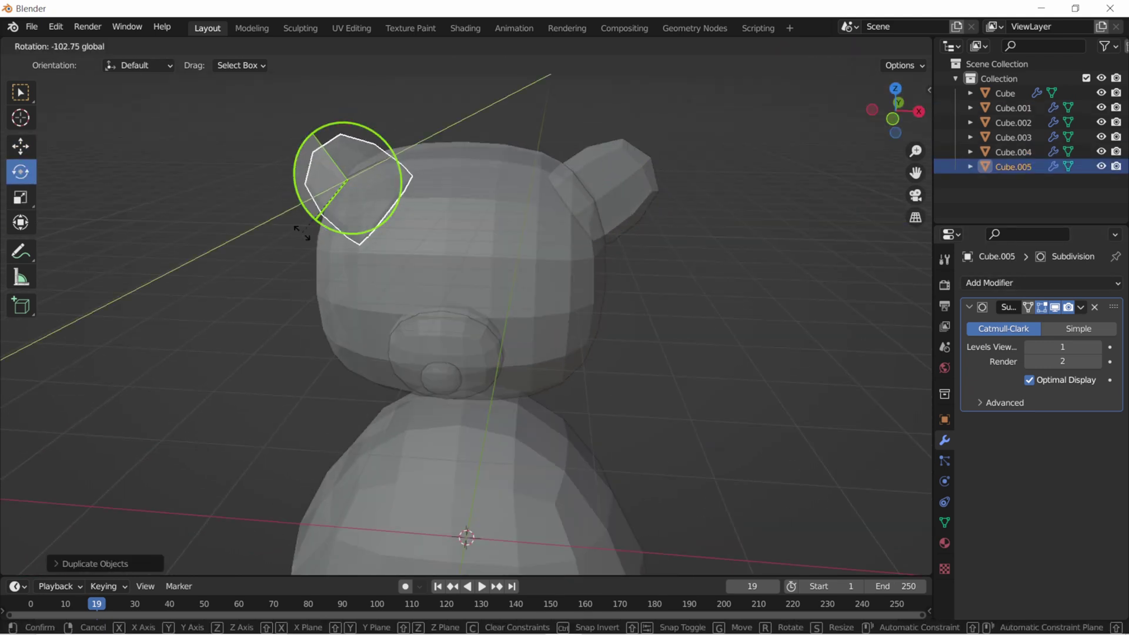
key("KP_1")
key("g")
left_click(330, 180)
mouse_move(845, 347)
middle_mouse_down()
mouse_move(429, 121)
mouse_move(461, 517)
middle_mouse_up()
left_click(718, 269)
key("KP_1")
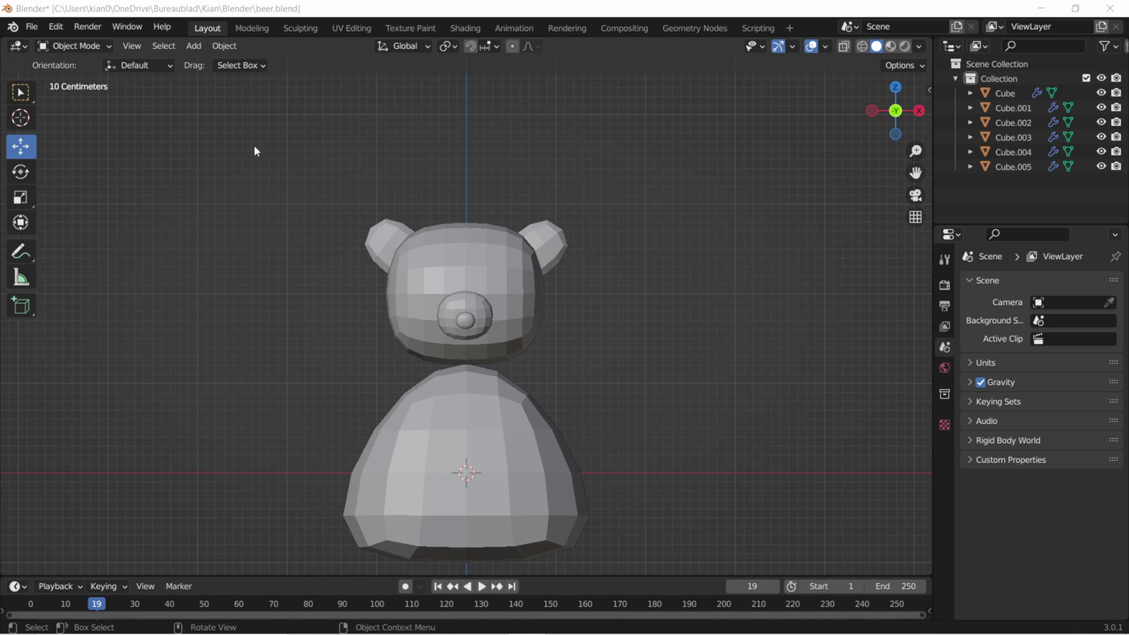
Add a cube, squash it, and tilt it beside the body's right side as an arm
left_click(193, 47)
mouse_move(231, 63)
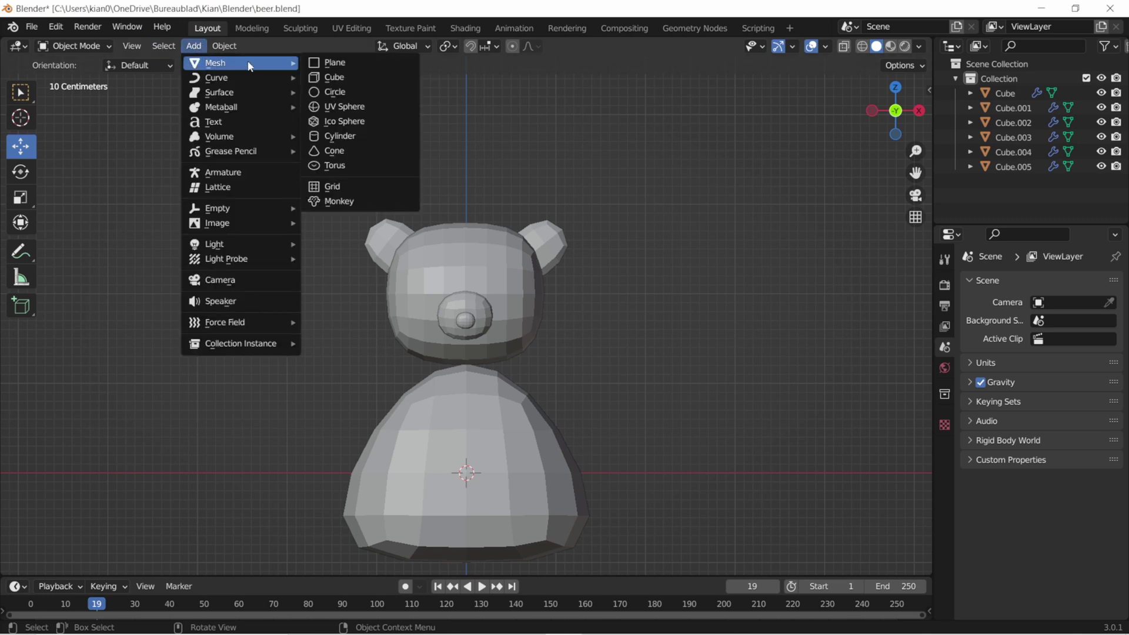
left_click(333, 79)
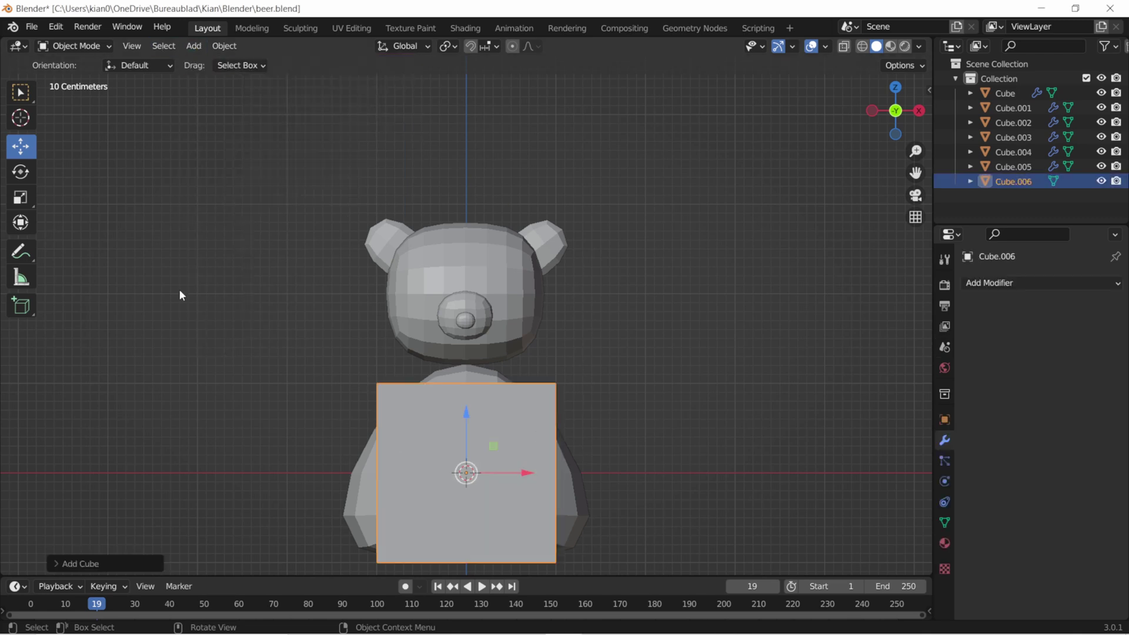
left_click(15, 202)
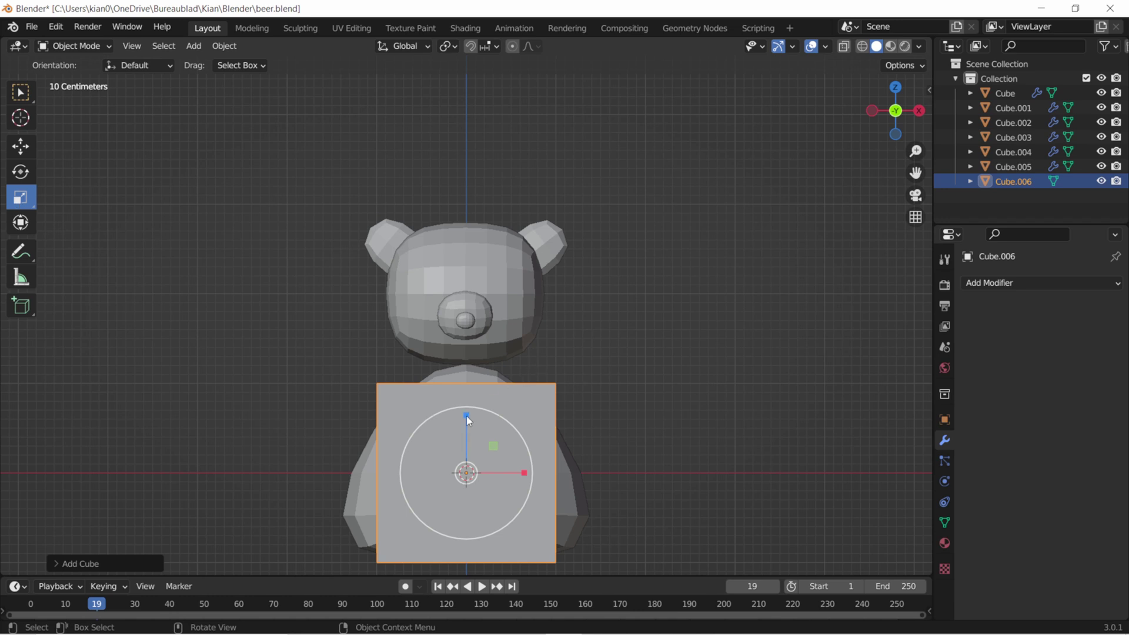
left_click_drag(467, 415, 469, 428)
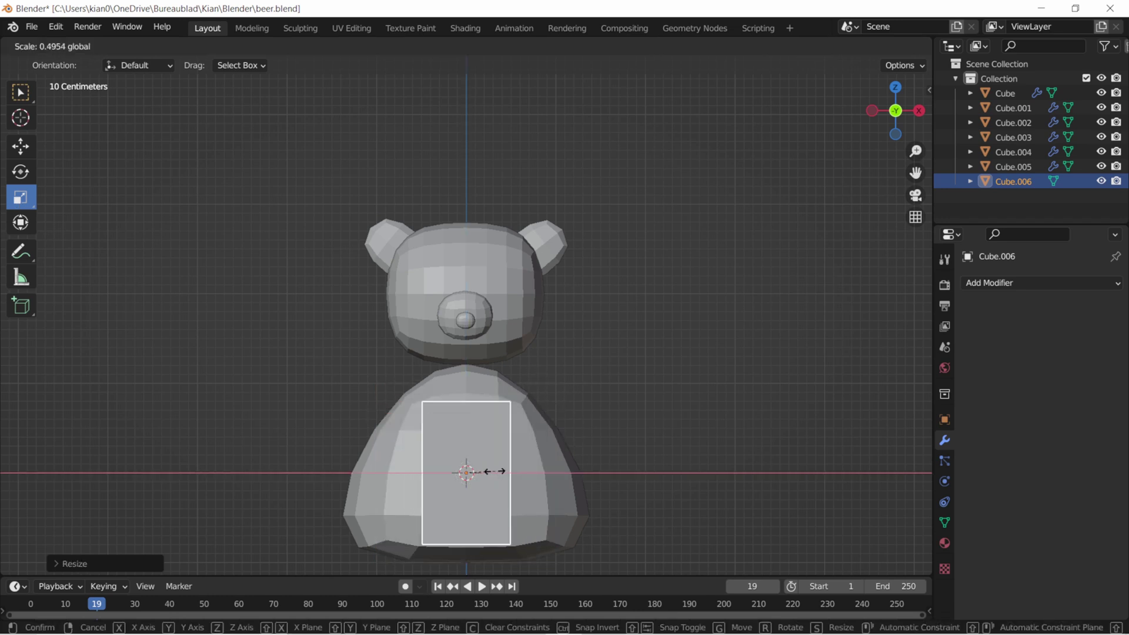
key("w")
left_click_drag(471, 473, 569, 438)
key("e")
mouse_move(589, 400)
left_mouse_down()
mouse_move(605, 419)
mouse_move(586, 410)
left_mouse_up()
key("w")
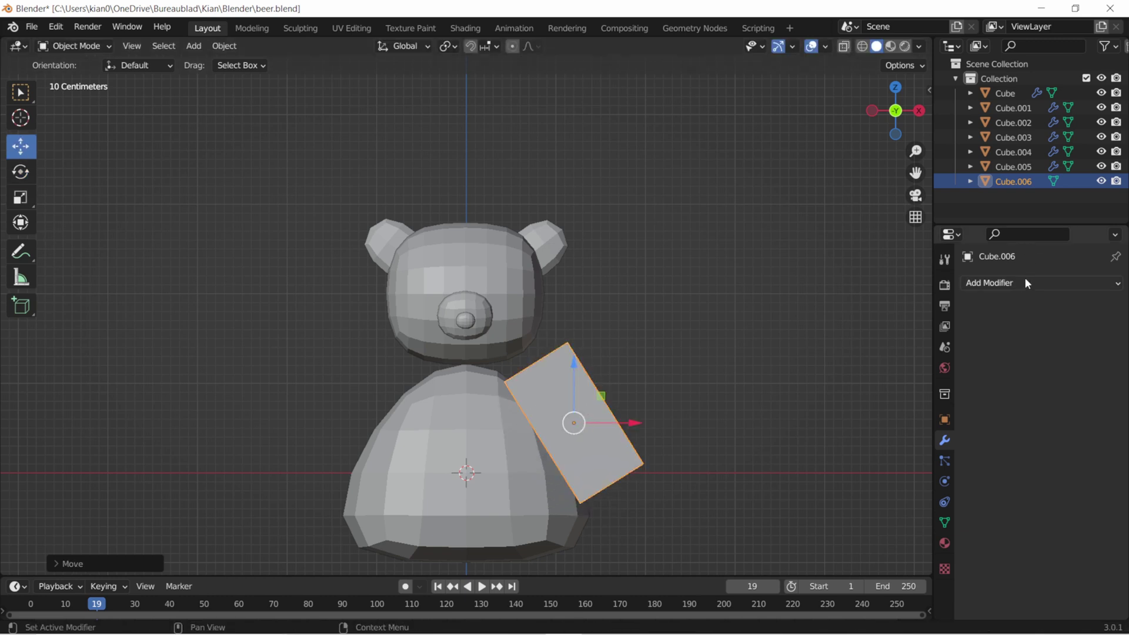
Add Subdivision Surface to the arm, then resize, tilt further, and move it against the body
left_click(1021, 282)
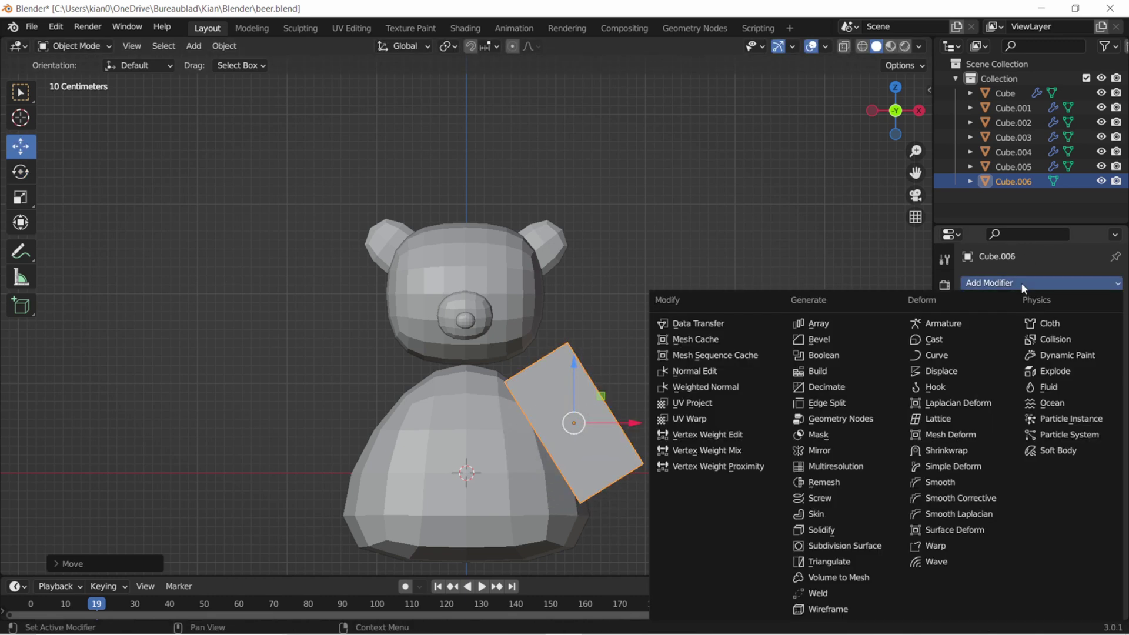
left_click(842, 547)
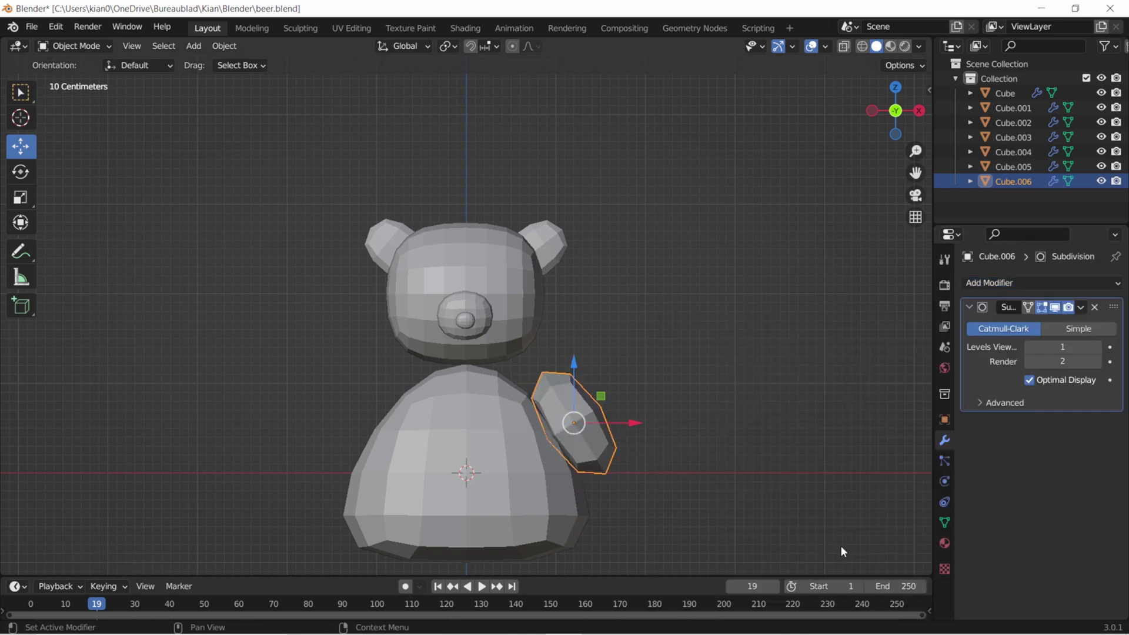
left_click_drag(880, 133, 864, 147)
left_click(20, 197)
left_click_drag(579, 424, 582, 427)
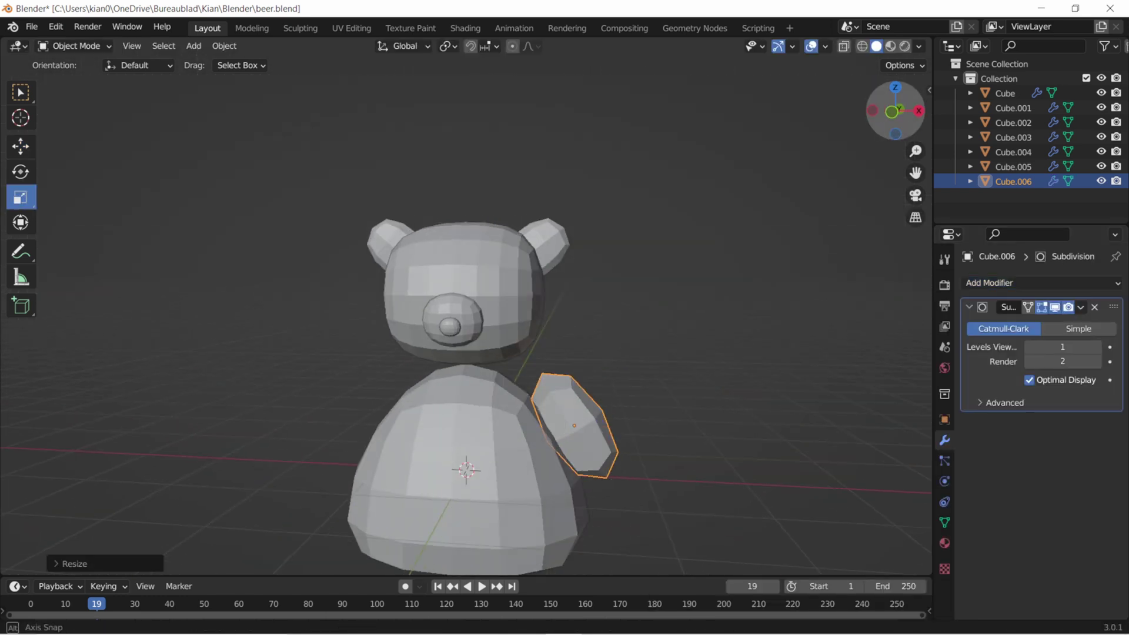
key("g")
left_click(571, 426)
left_click(20, 171)
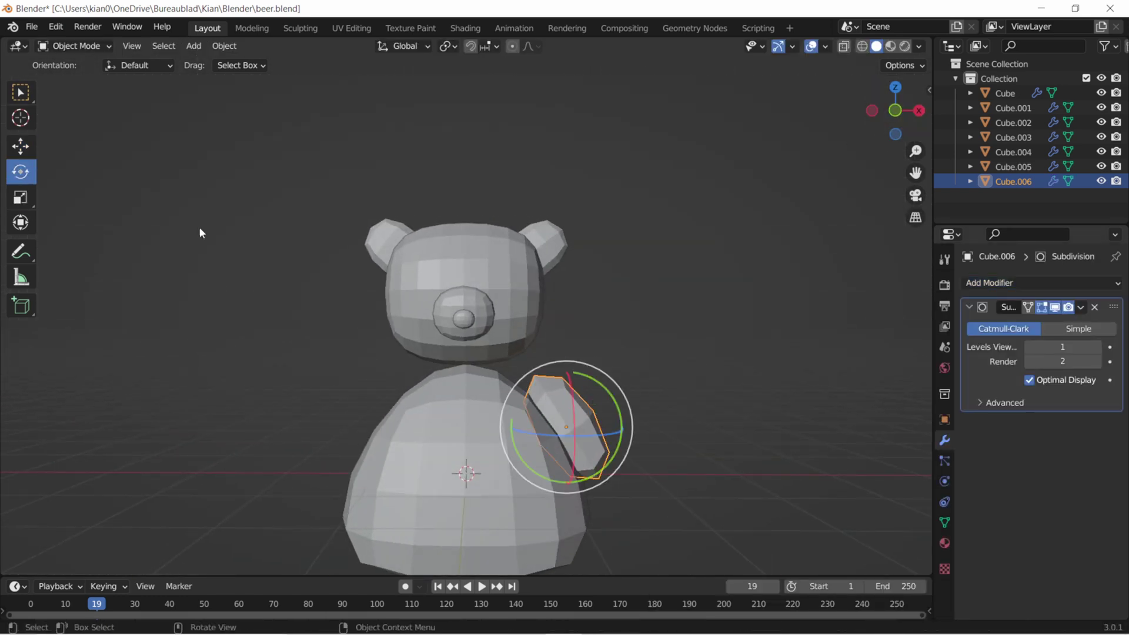
left_click_drag(588, 376, 567, 371)
left_click(20, 145)
mouse_move(564, 424)
left_mouse_down()
mouse_move(615, 462)
mouse_move(573, 453)
left_mouse_up()
Fine-tune the right arm's size and position against the body
left_click(767, 447)
left_click(20, 197)
left_click(20, 146)
left_click(672, 384)
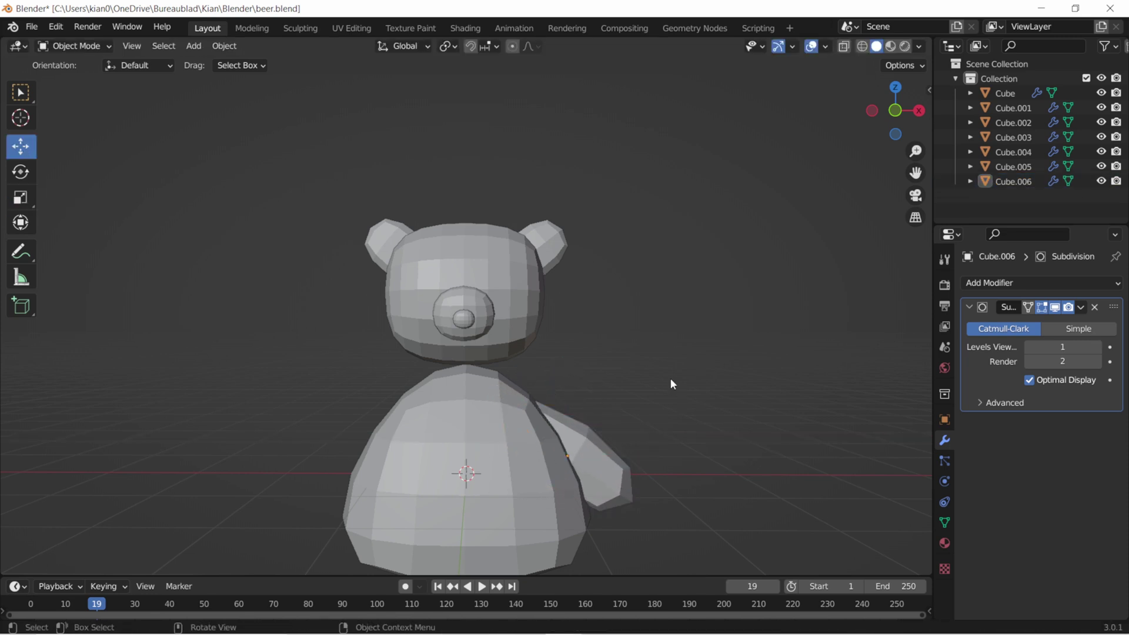
left_click(604, 442)
key("g")
key("z")
left_click(607, 422)
Duplicate the arm, rotate the copy, and move it toward the body's left side
left_click(595, 466)
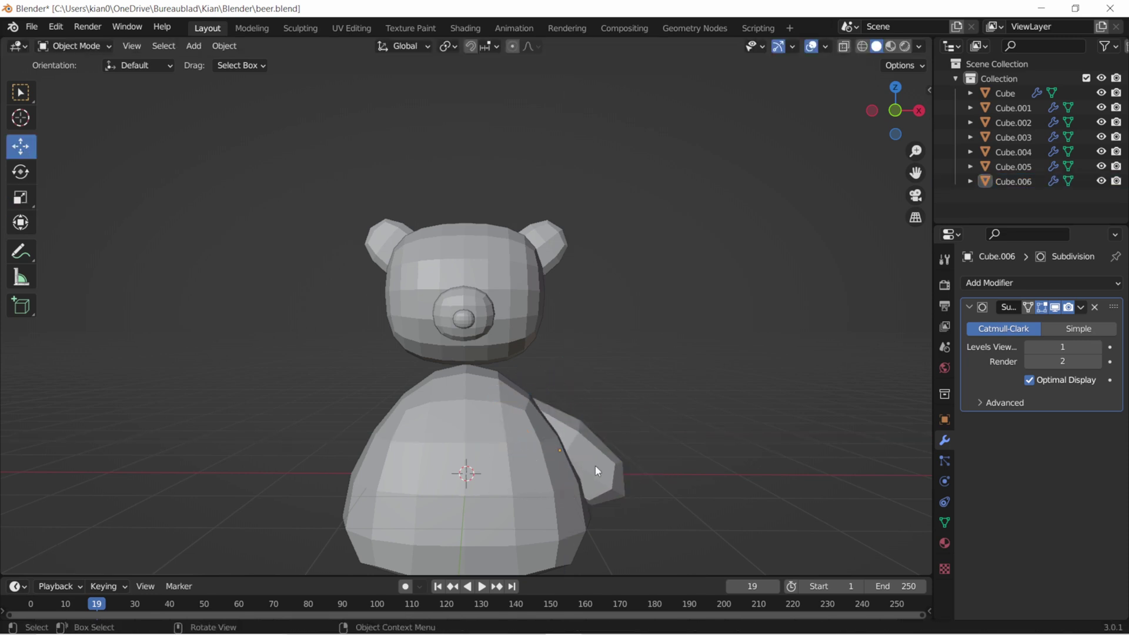
key("shift+d")
left_click(432, 446)
key("r")
left_click(376, 447)
key("g")
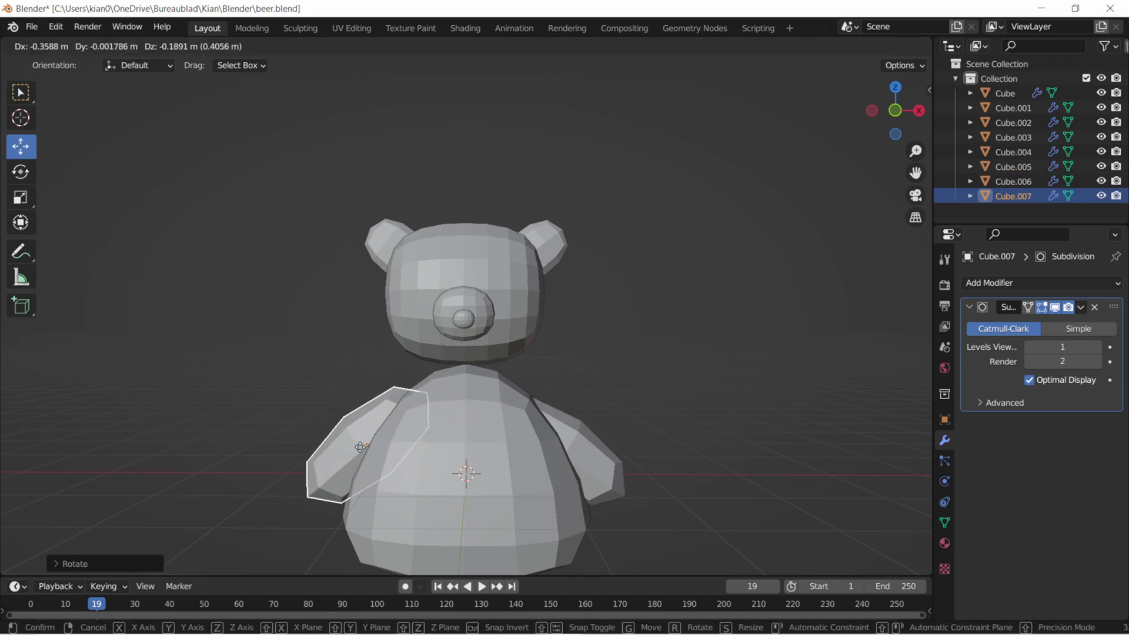
key("g")
left_click(465, 499)
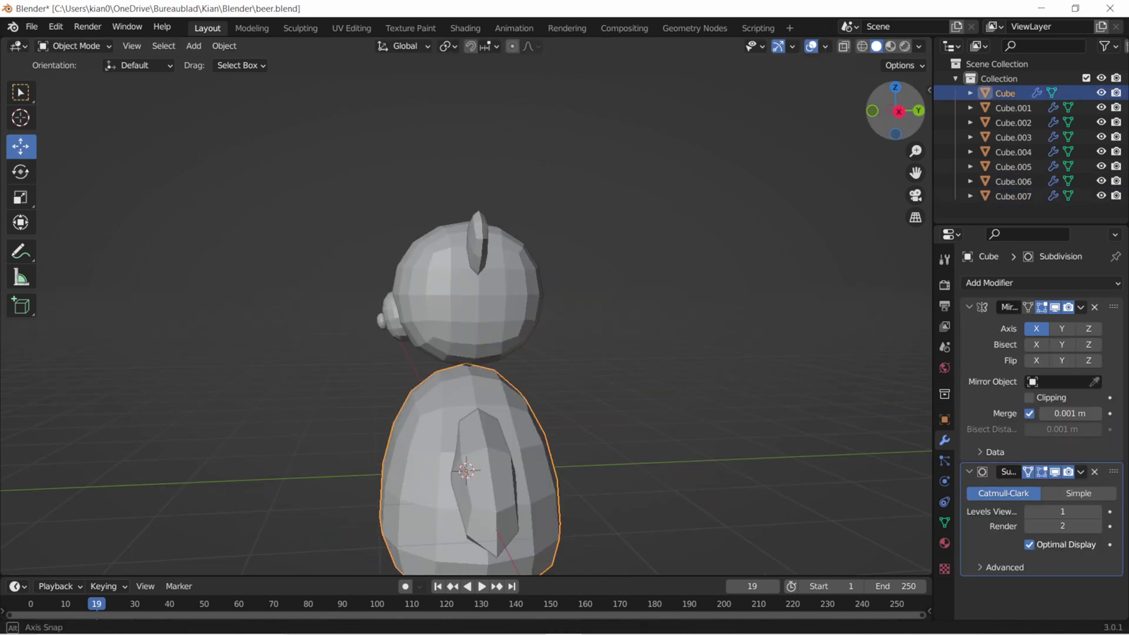
Reposition the duplicate arm and tilt it outward from the body
mouse_move(895, 110)
left_mouse_down()
mouse_move(917, 112)
mouse_move(870, 112)
left_mouse_up()
left_click(566, 430)
left_click(661, 403)
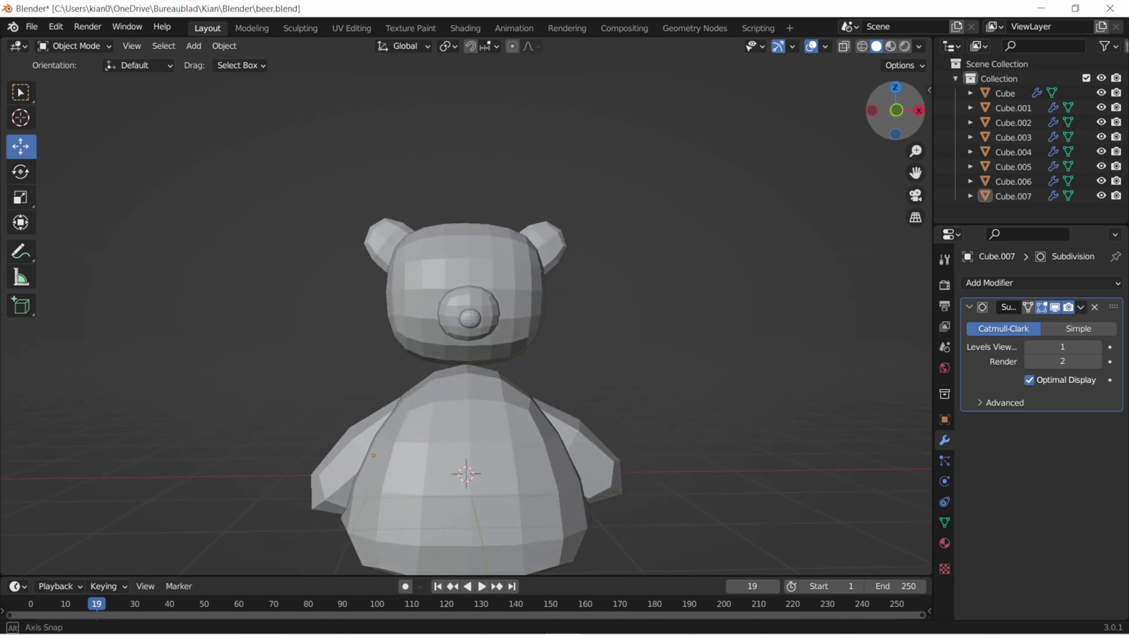
left_click(367, 451)
key("g")
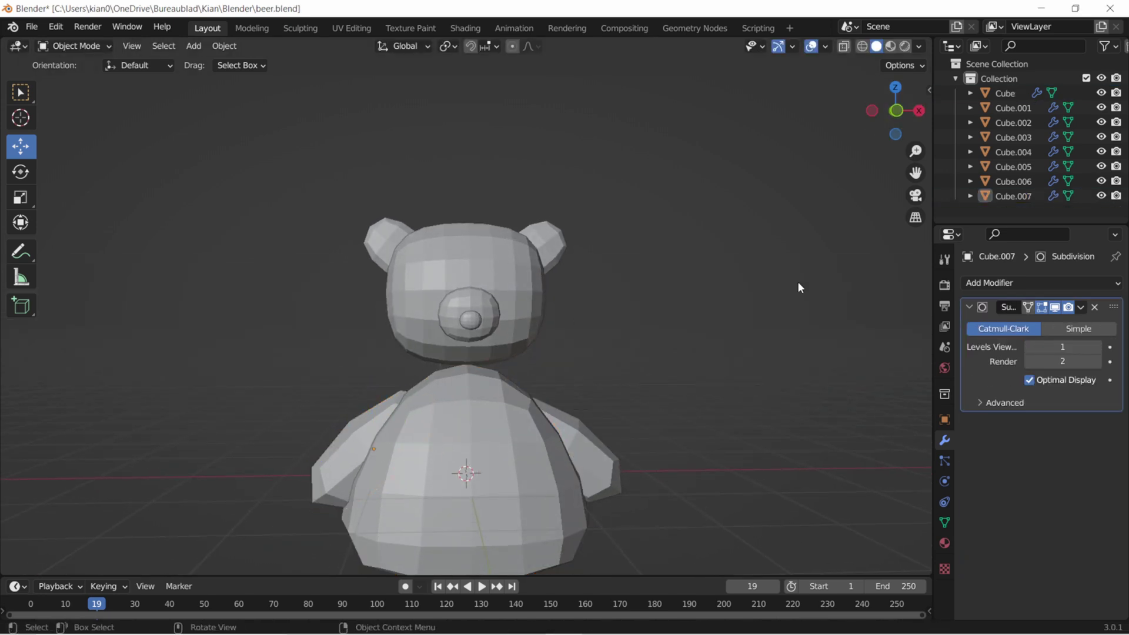
left_click(315, 421)
left_click(335, 465)
key("r")
left_click_drag(391, 408, 351, 460)
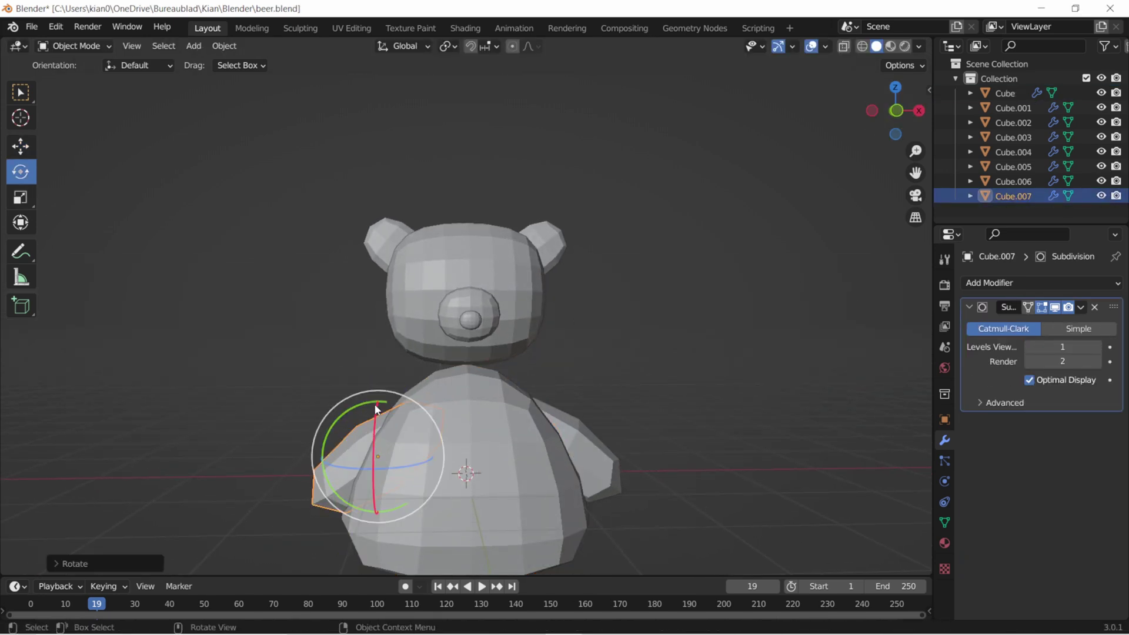
key("g")
left_click(266, 408)
Nudge the left arm against the body and check it from the front view
left_click(305, 415)
key("g")
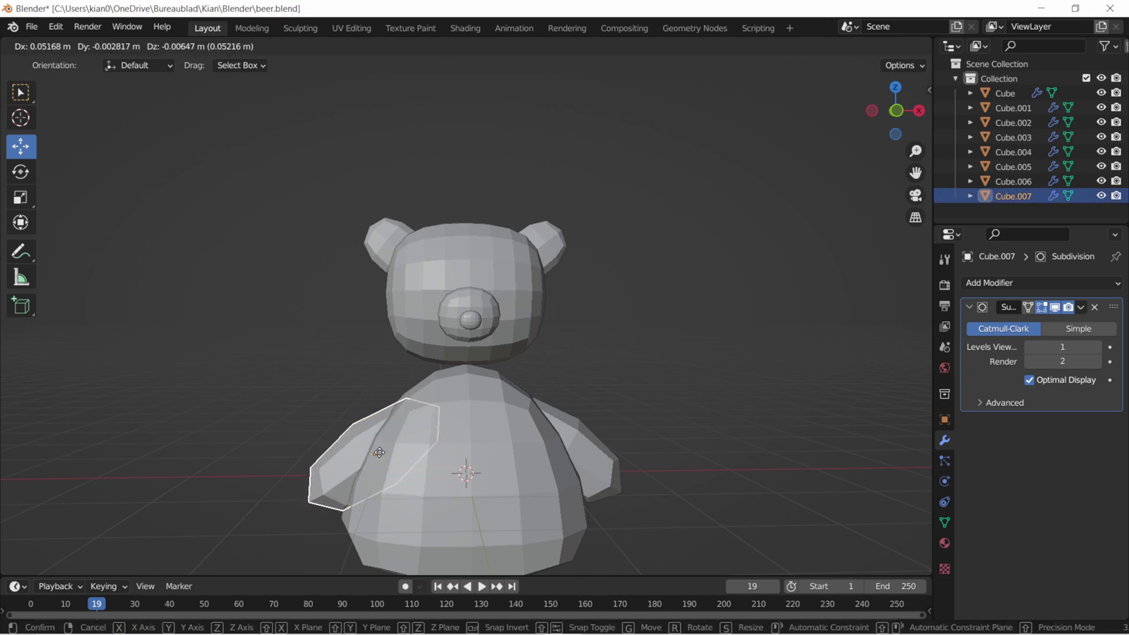
left_click(206, 386)
left_click(346, 453)
key("g")
key("KP_1")
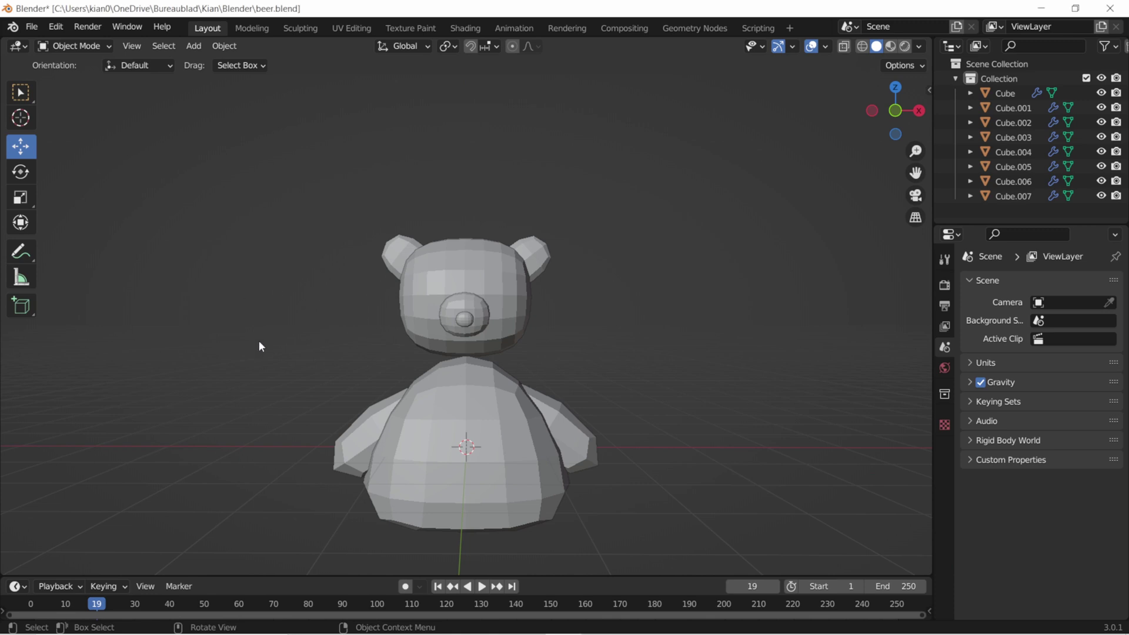
scroll(260, 346, "down", 1)
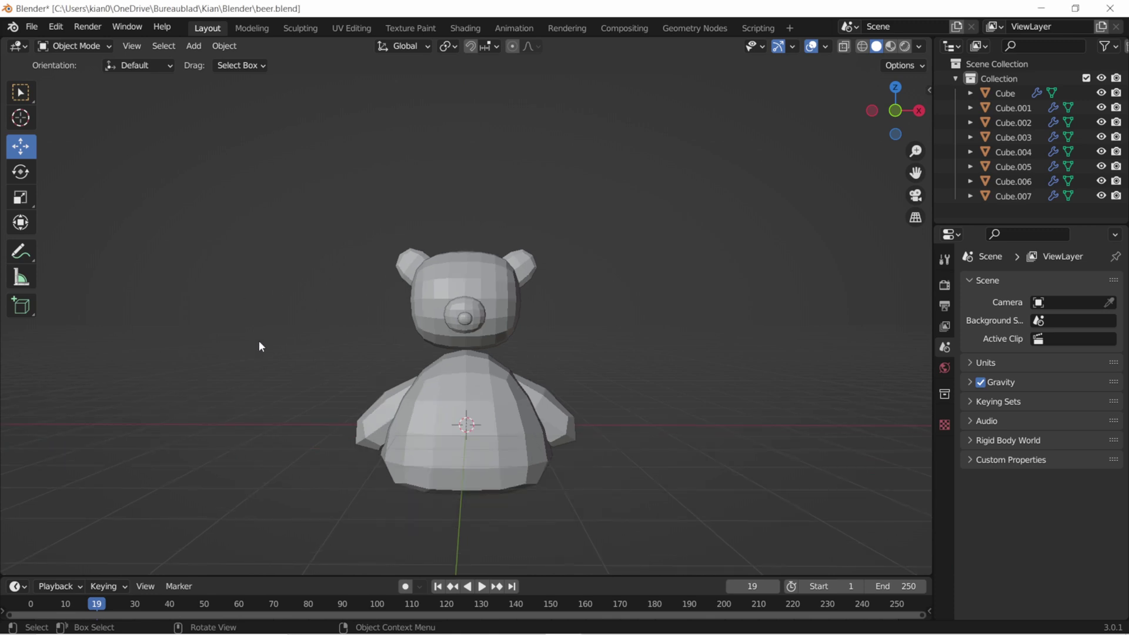
Add a cube, flatten it into a low block under the belly, and add Subdivision Surface
left_click(194, 48)
mouse_move(216, 63)
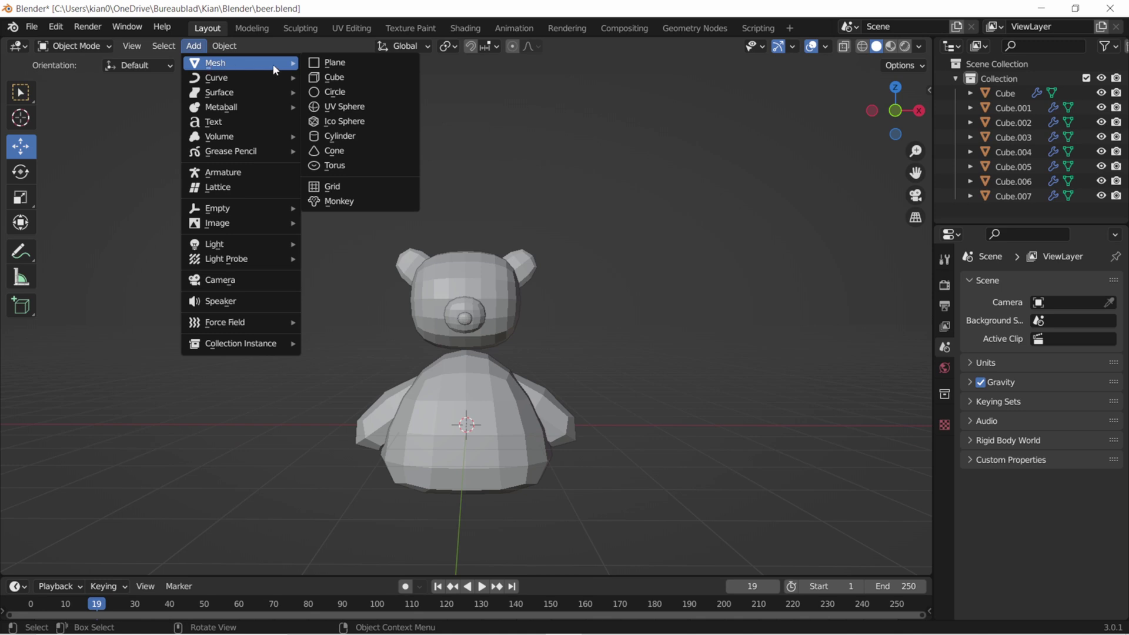
left_click(351, 78)
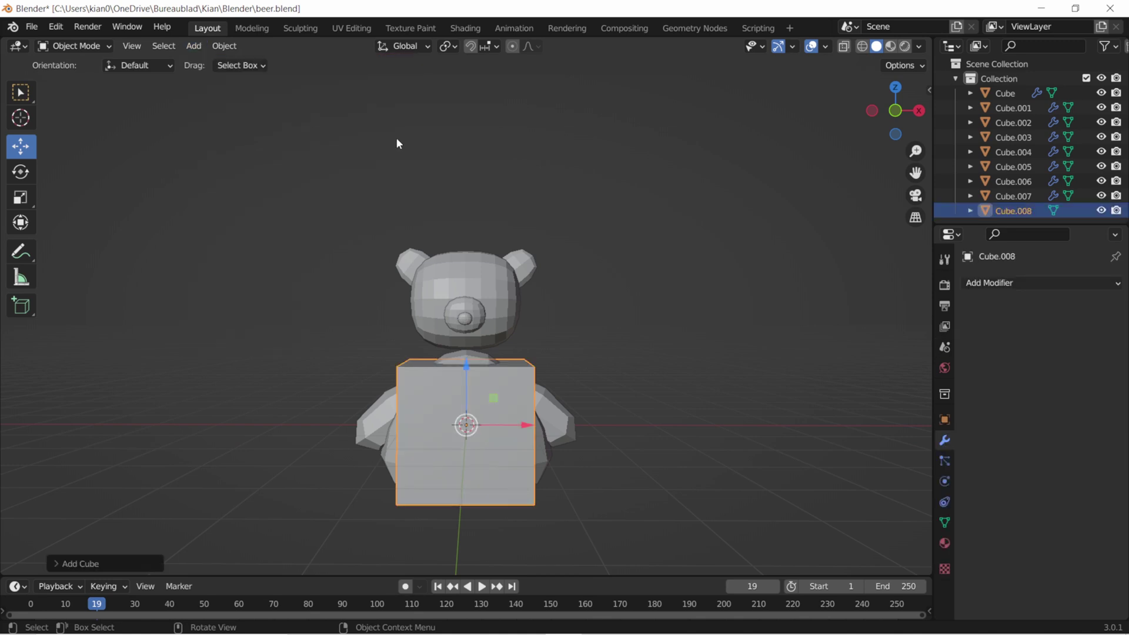
left_click(22, 200)
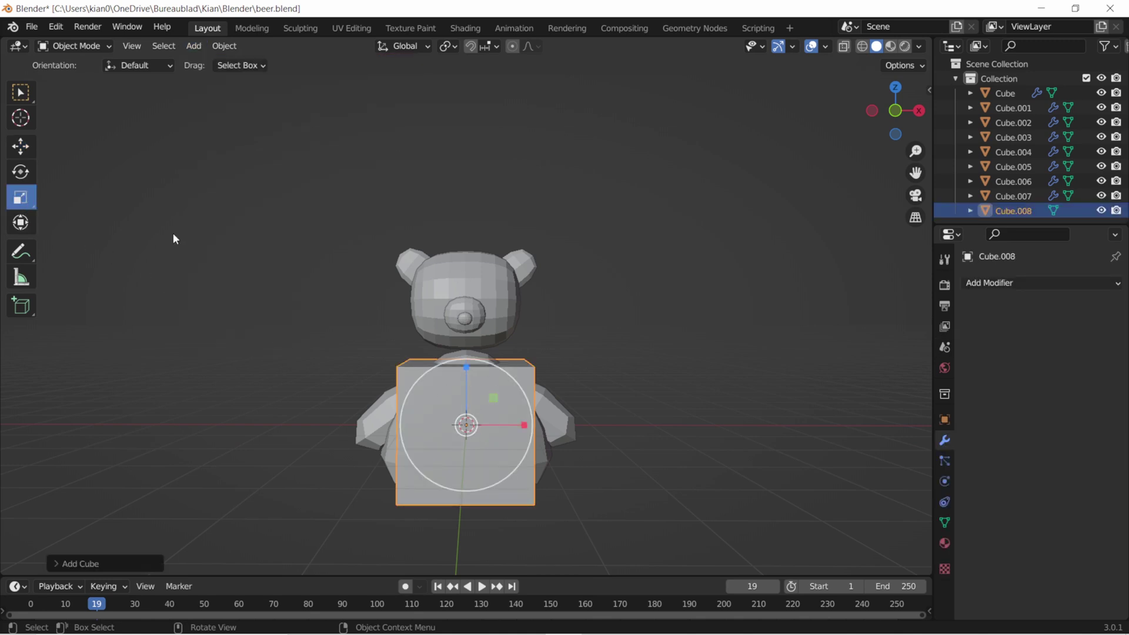
mouse_move(468, 366)
left_mouse_down()
mouse_move(525, 418)
mouse_move(493, 423)
left_mouse_up()
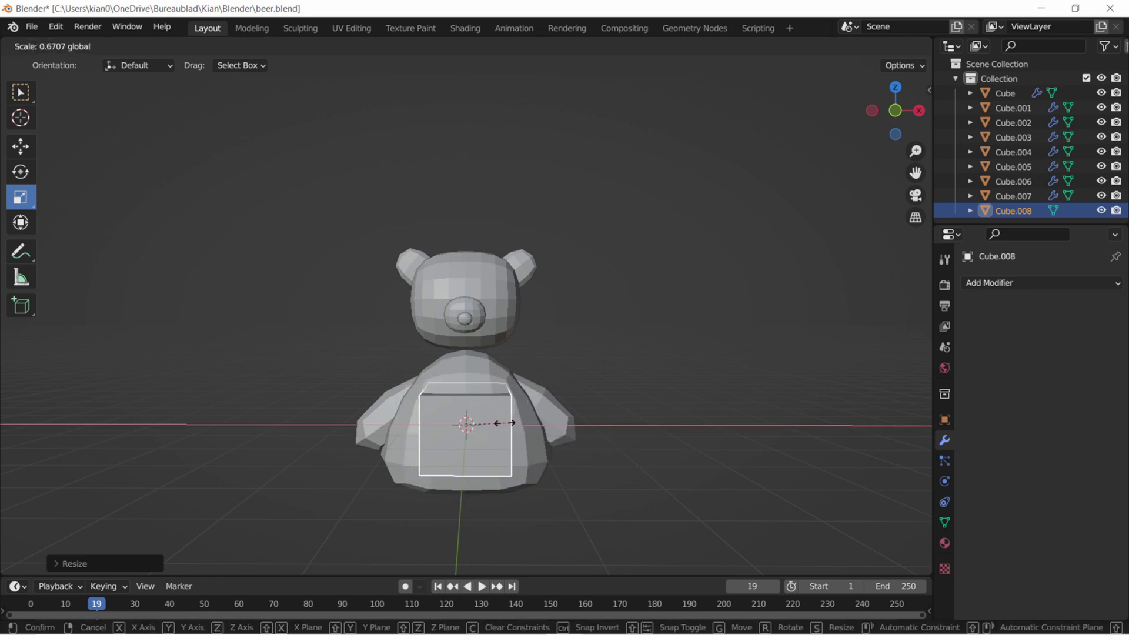
left_click_drag(466, 365, 467, 378)
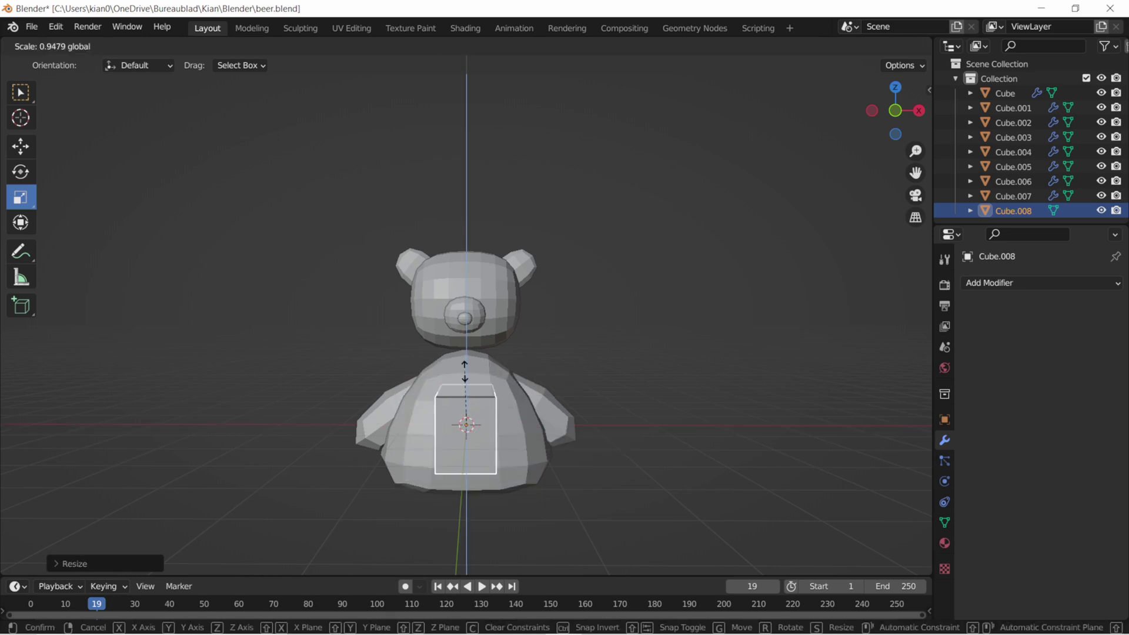
left_click(21, 154)
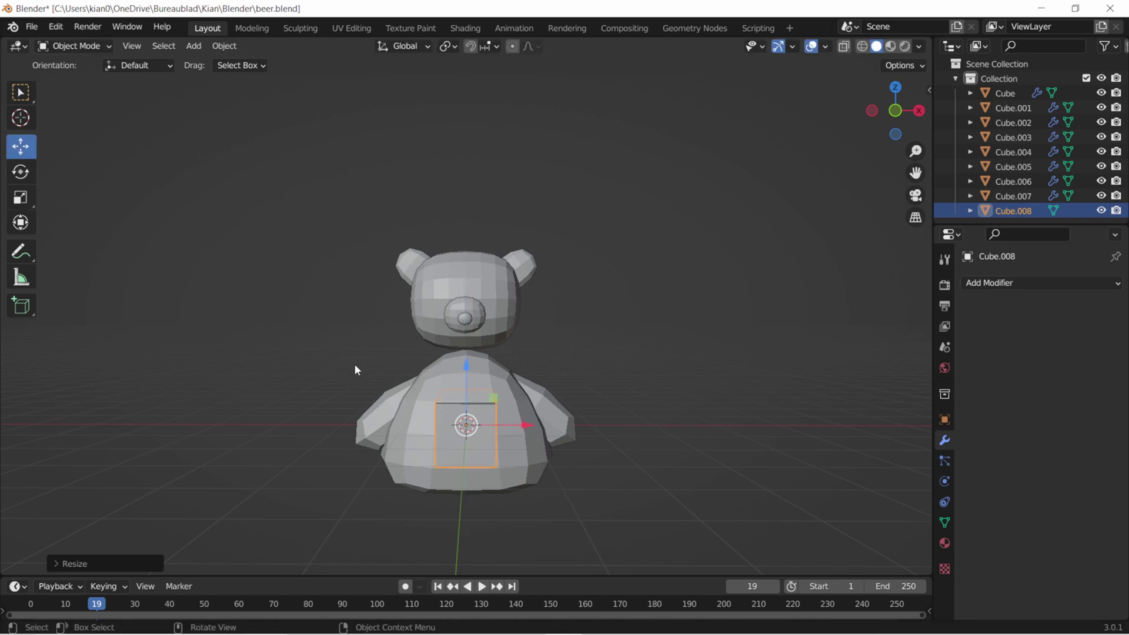
left_click_drag(457, 431, 495, 471)
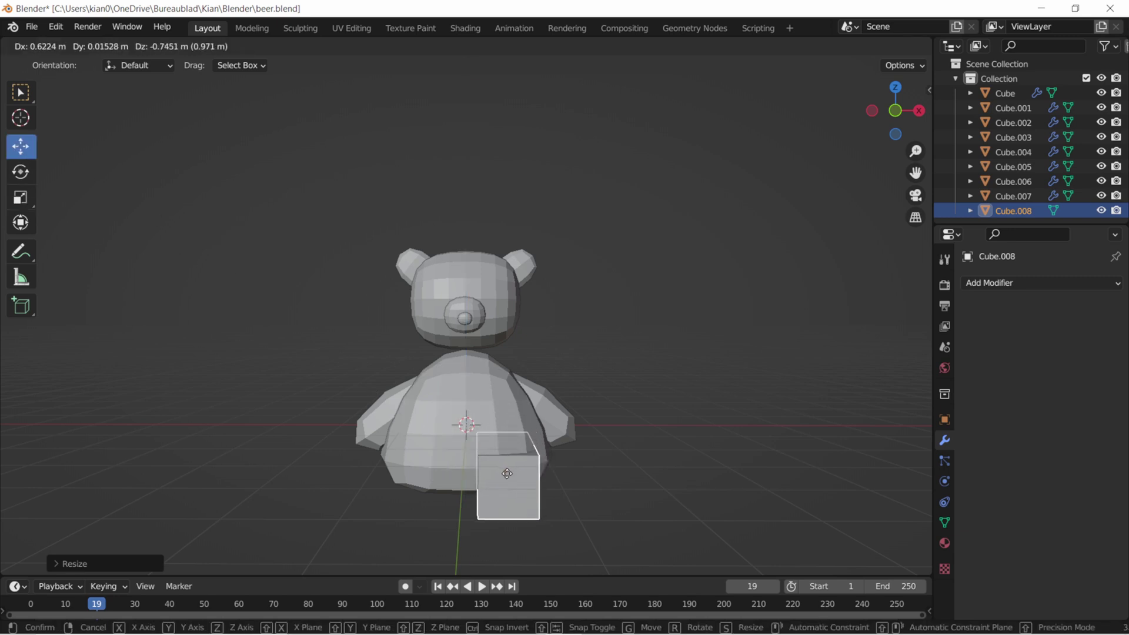
left_click(1000, 285)
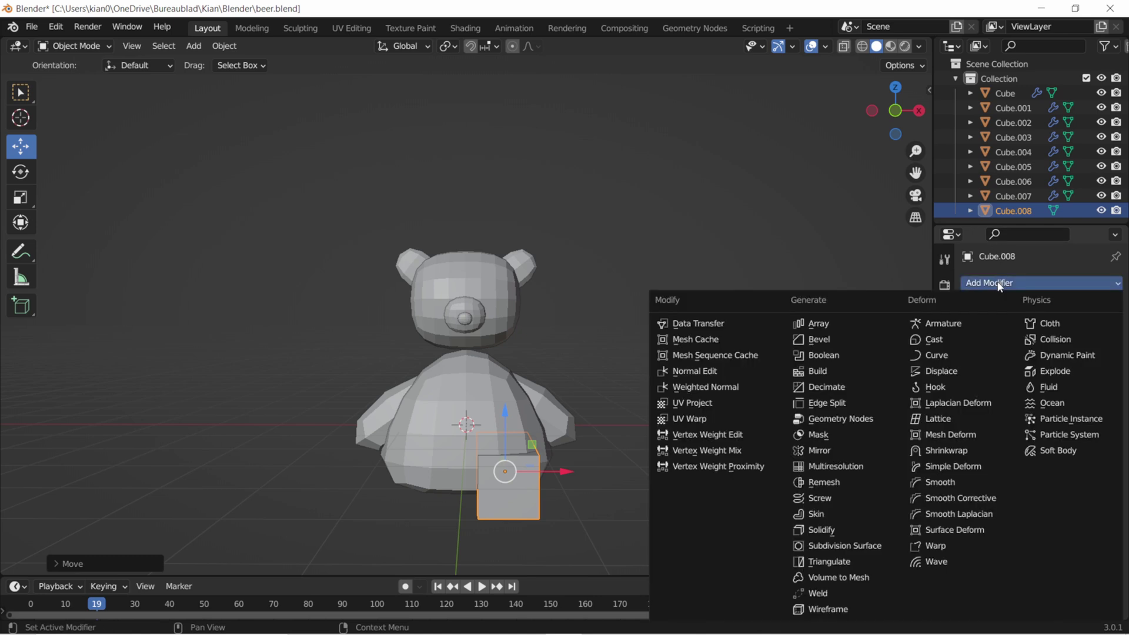
left_click(850, 546)
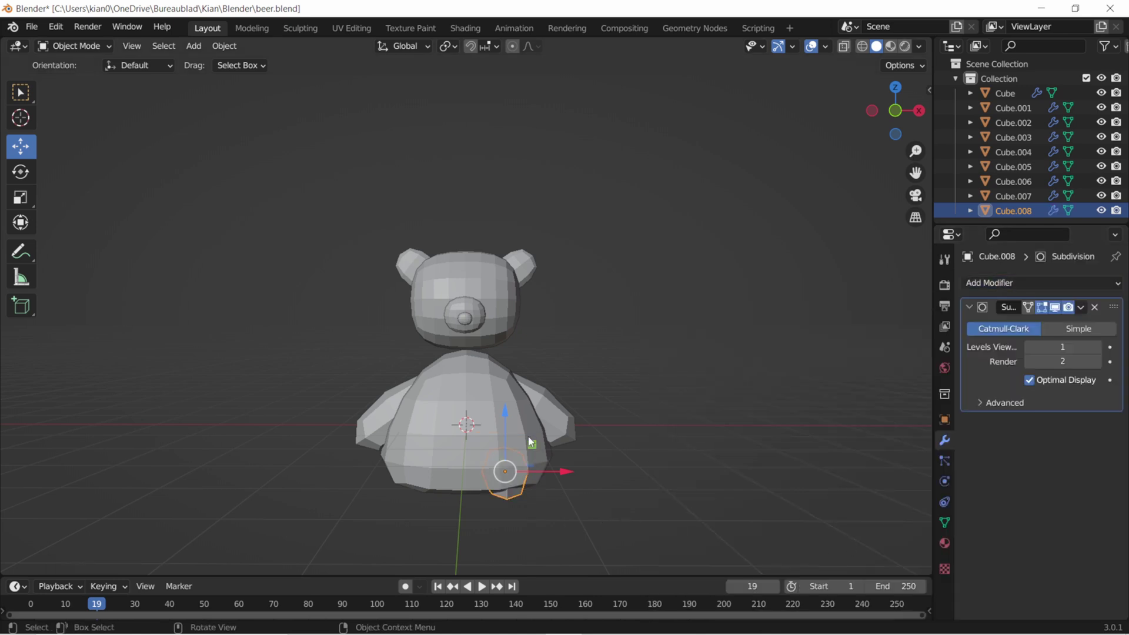
Move the foot in front of the body and rescale it to fit the bear's base
left_click_drag(877, 122, 366, 446)
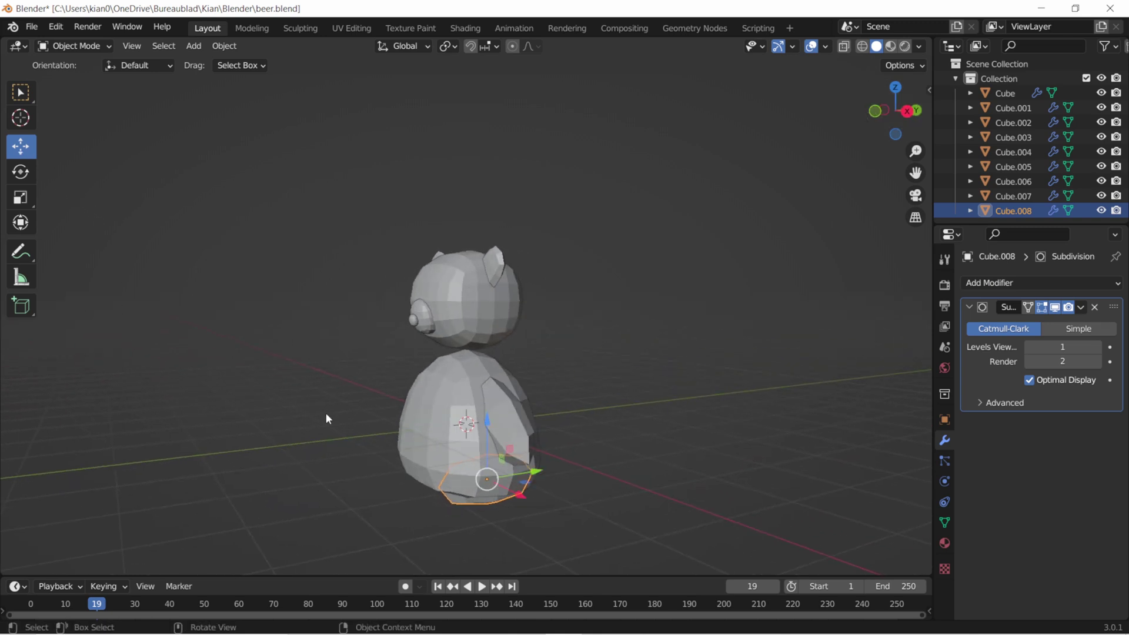
left_click_drag(541, 475, 497, 476)
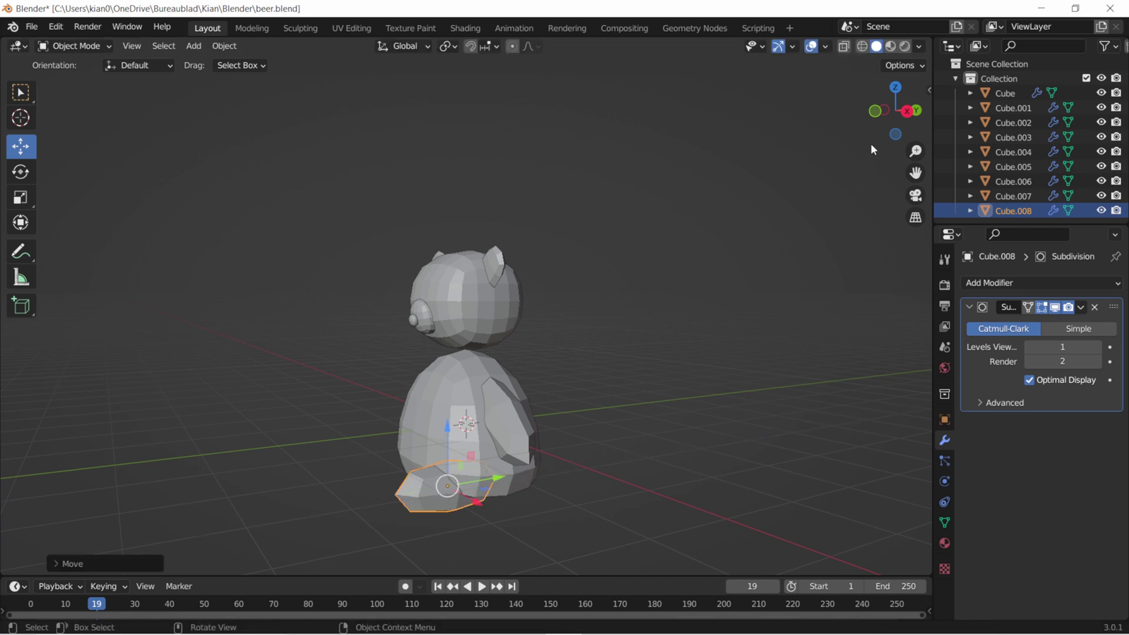
left_click_drag(878, 126, 905, 117)
left_click(20, 197)
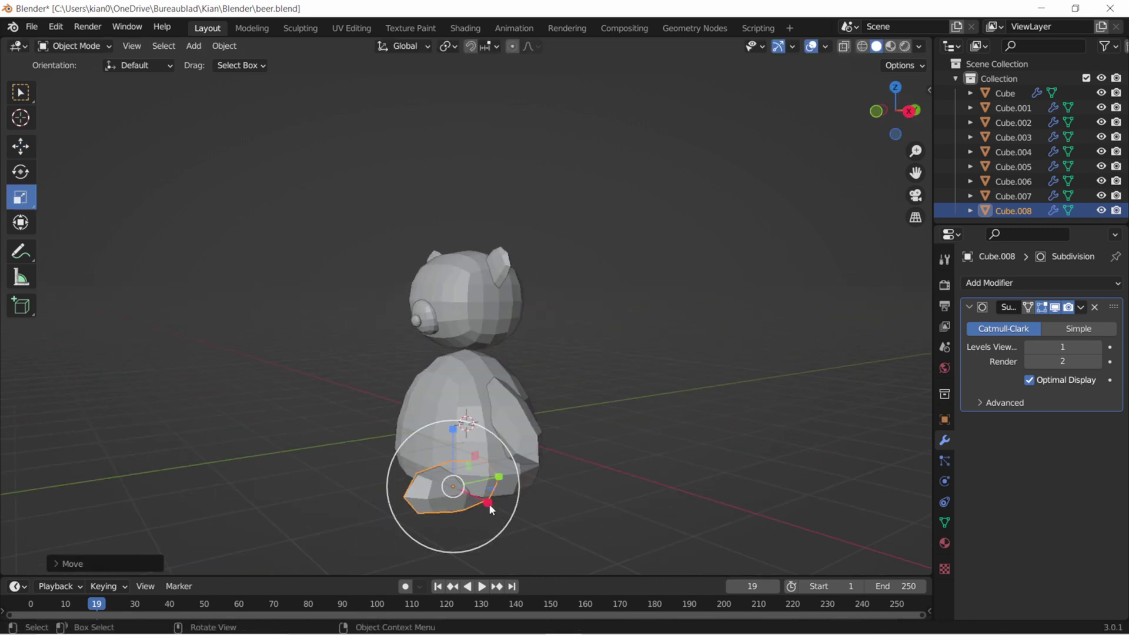
left_click_drag(489, 504, 497, 494)
left_click_drag(891, 117, 917, 113)
left_click(20, 147)
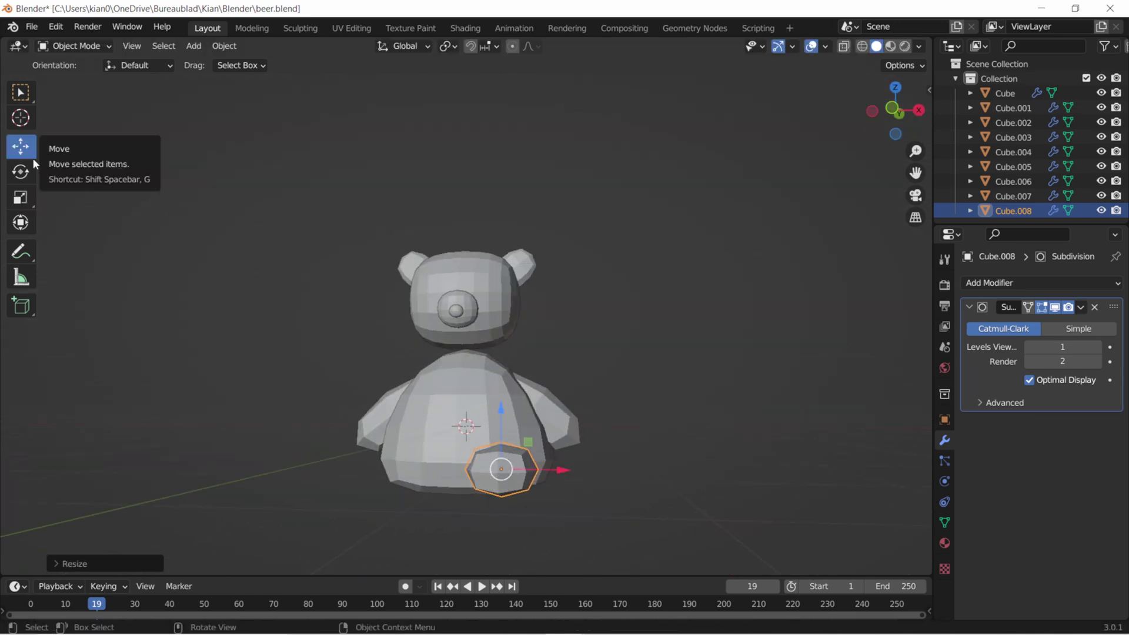
left_click(20, 197)
left_click_drag(516, 479, 529, 462)
mouse_move(895, 111)
left_mouse_down()
mouse_move(912, 112)
mouse_move(870, 150)
left_mouse_up()
left_click(28, 153)
Duplicate the foot with Shift+D and place the copy on the bear's left side
key("shift+d")
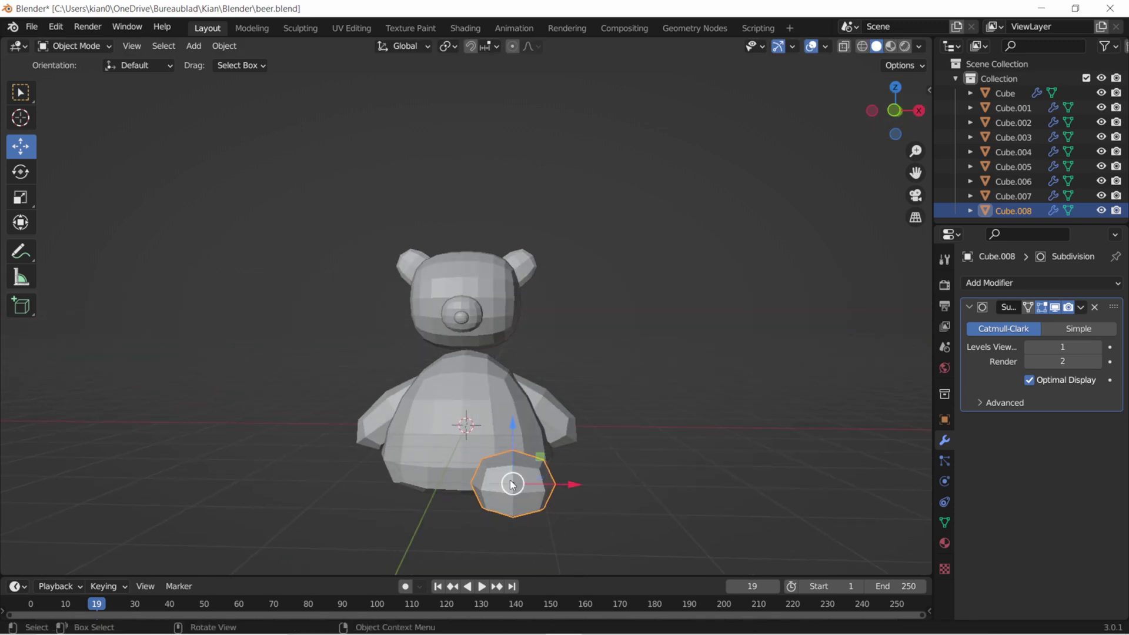
left_click(414, 507)
left_click_drag(403, 201, 661, 398)
left_click(433, 498)
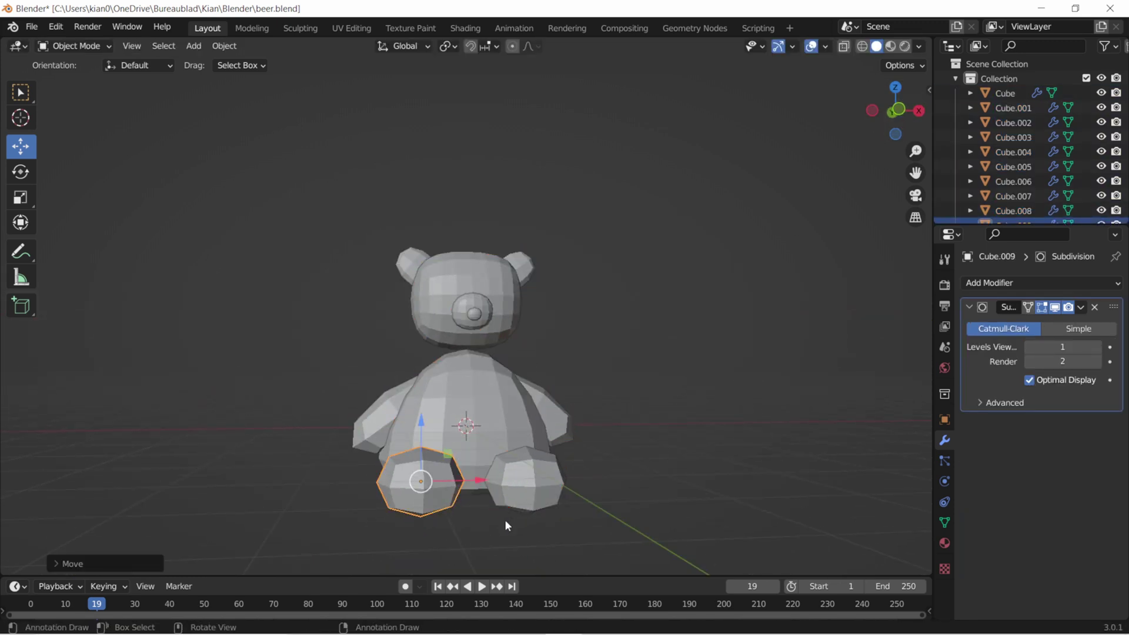
key("KP_1")
key("g")
key("Escape")
key("a")
key("alt+a")
mouse_move(689, 393)
middle_mouse_down()
mouse_move(735, 382)
mouse_move(550, 344)
middle_mouse_up()
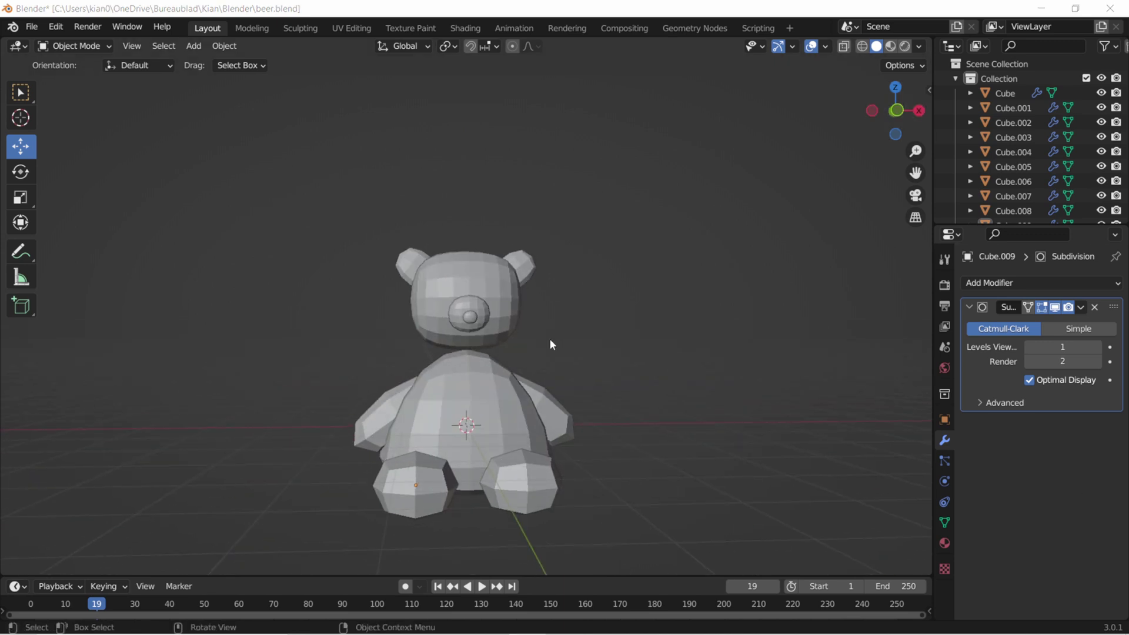
Add a small, thin cube at the head and round it with Subdivision Surface
left_click(192, 46)
mouse_move(216, 62)
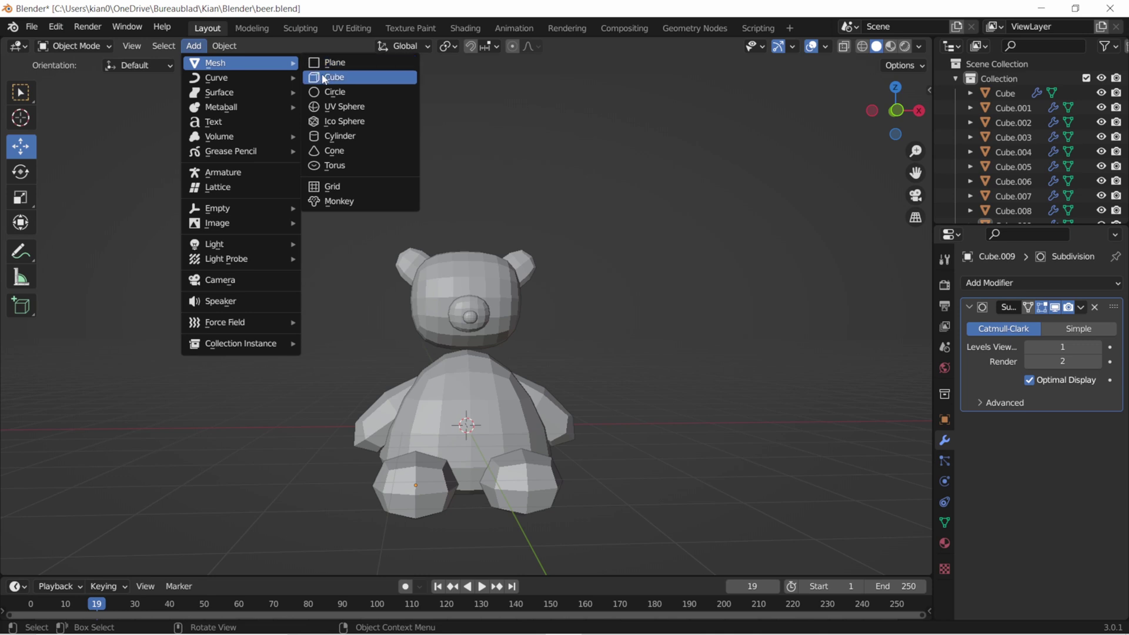
left_click(324, 77)
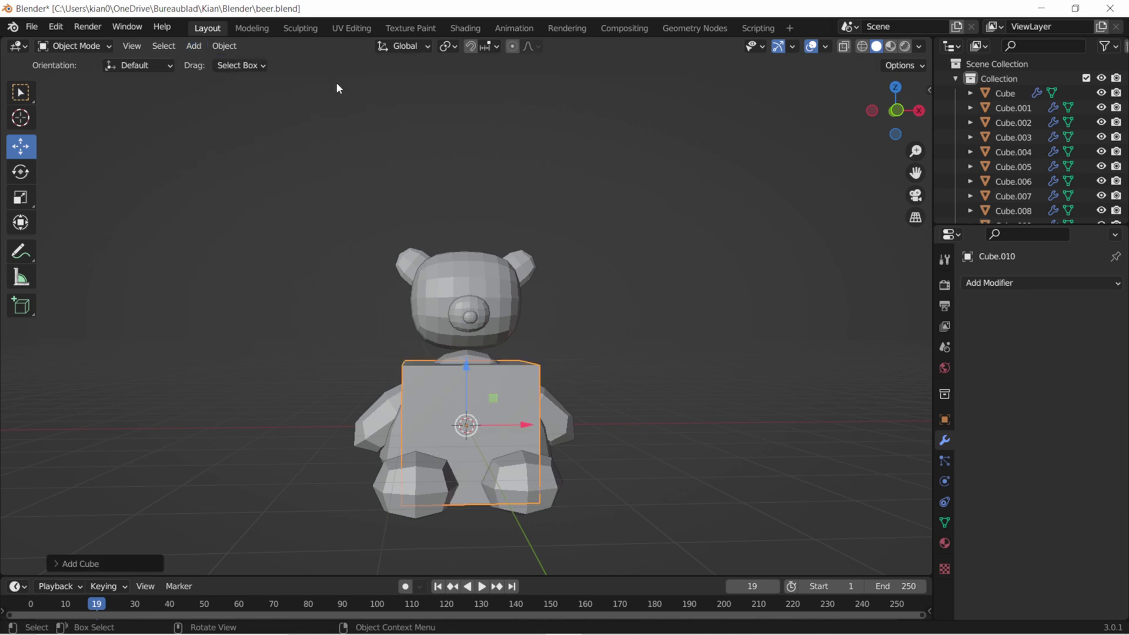
left_click(23, 197)
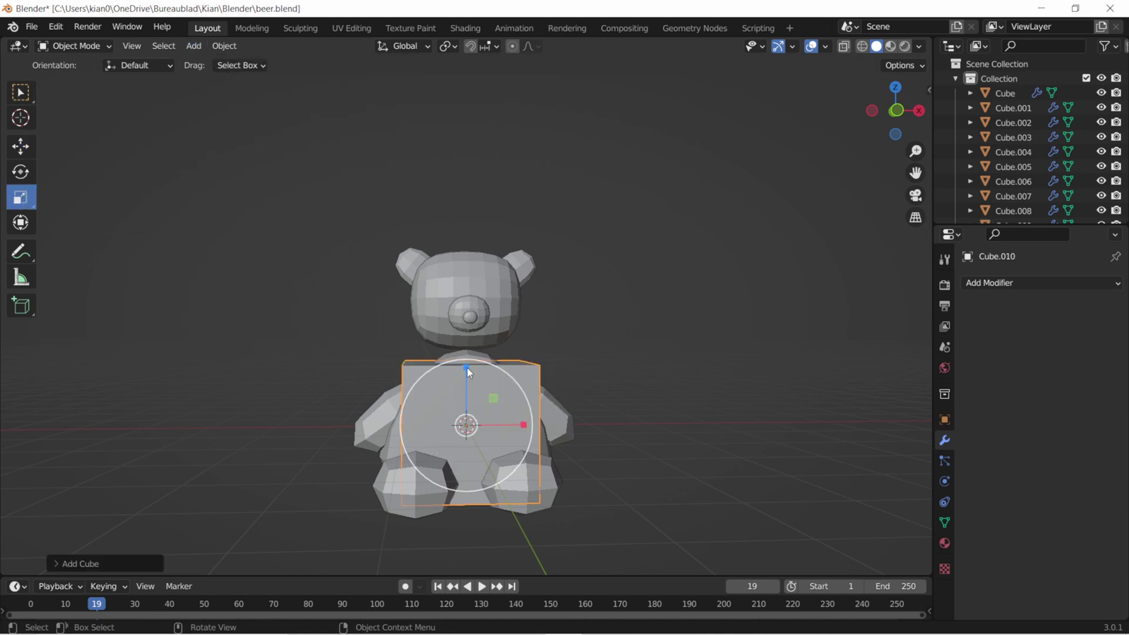
left_click_drag(467, 368, 465, 405)
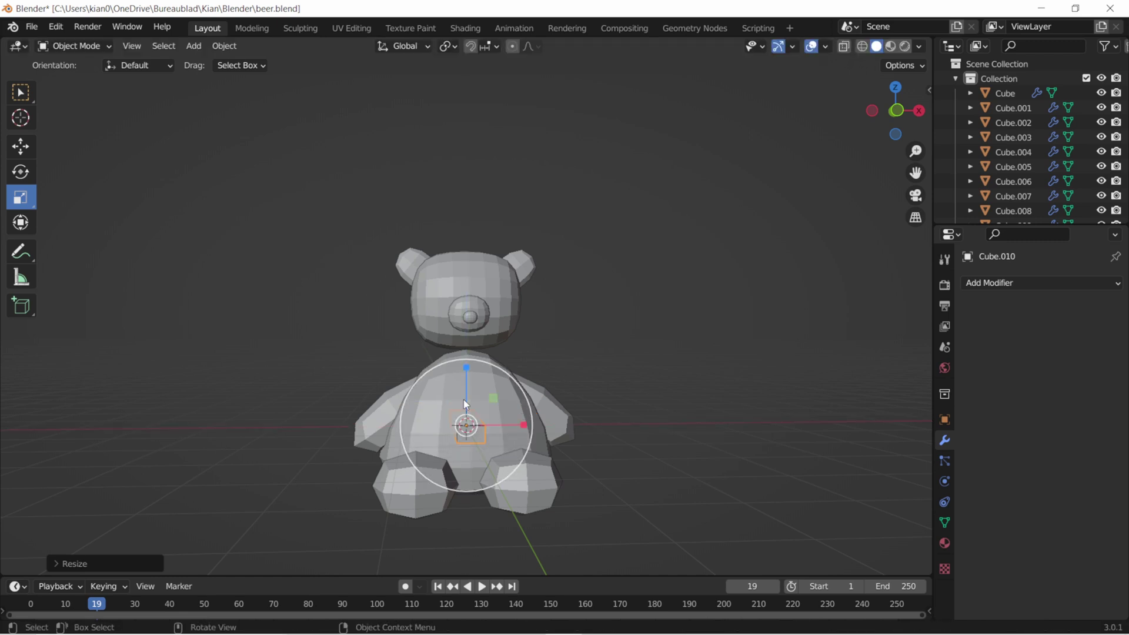
key("g")
left_click(591, 311)
key("KP_3")
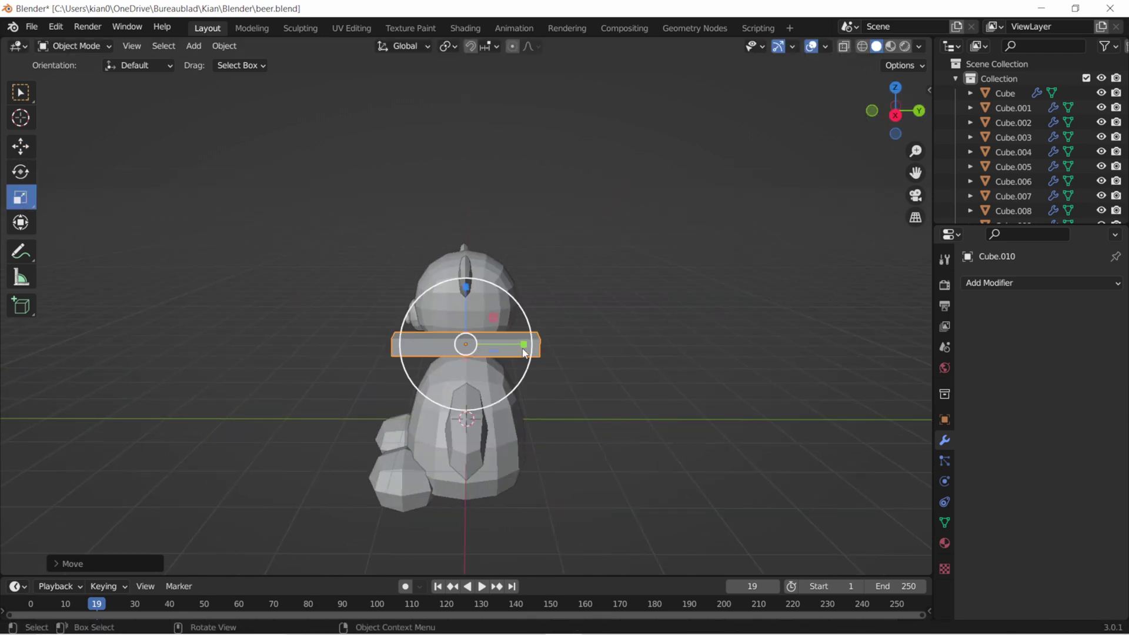
scroll(453, 322, "up", 5)
left_click_drag(523, 411, 479, 411)
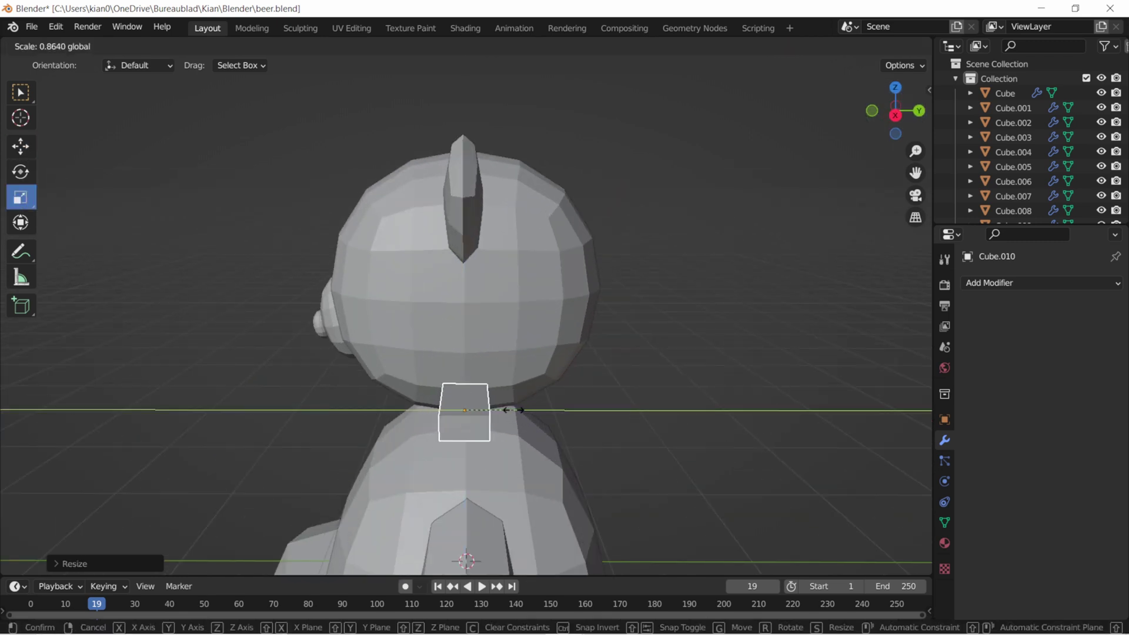
left_click(999, 284)
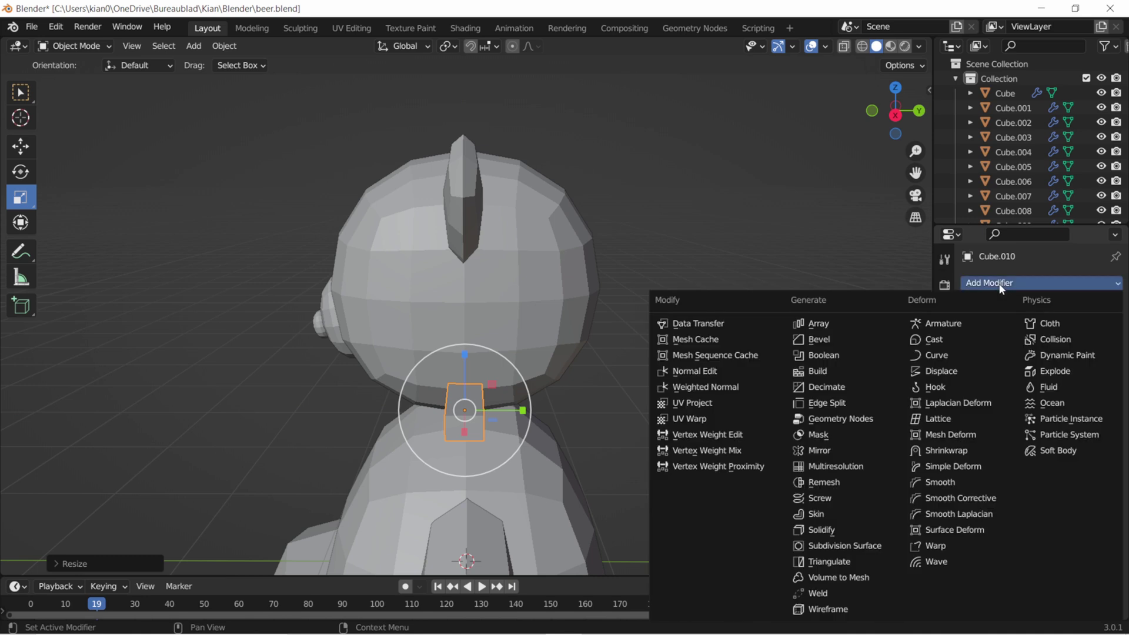
left_click(818, 547)
Resize the rounded eye and position it on the bear's face
mouse_move(865, 124)
left_mouse_down()
mouse_move(879, 123)
mouse_move(844, 143)
left_mouse_up()
left_click(21, 146)
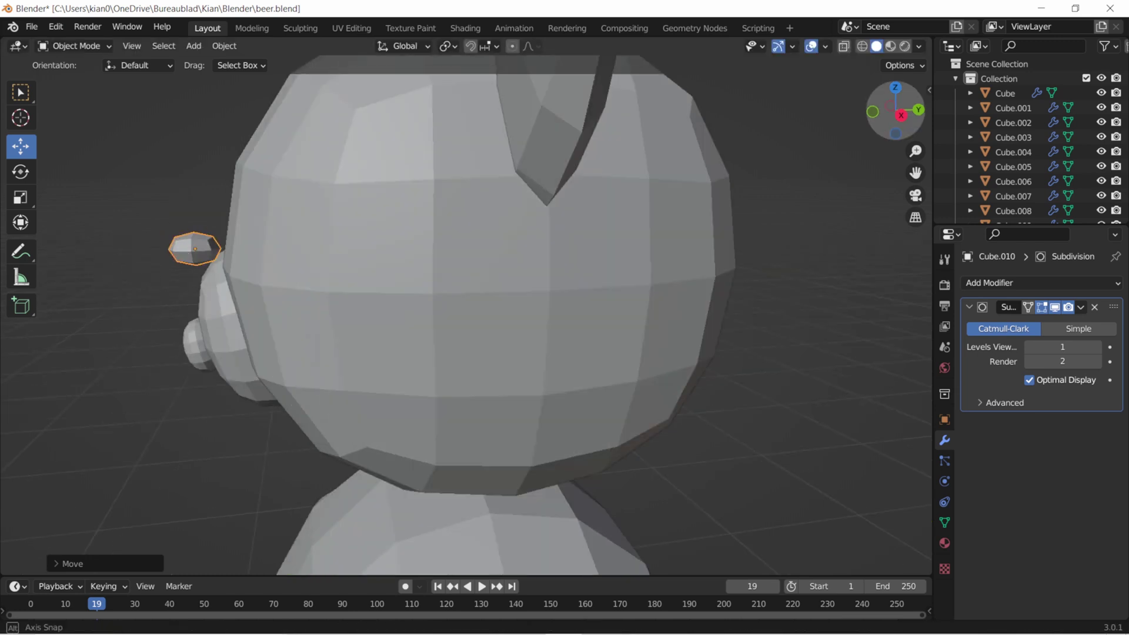
mouse_move(845, 142)
middle_mouse_down()
mouse_move(234, 250)
mouse_move(529, 283)
middle_mouse_up()
left_click(21, 197)
left_click_drag(474, 225, 473, 233)
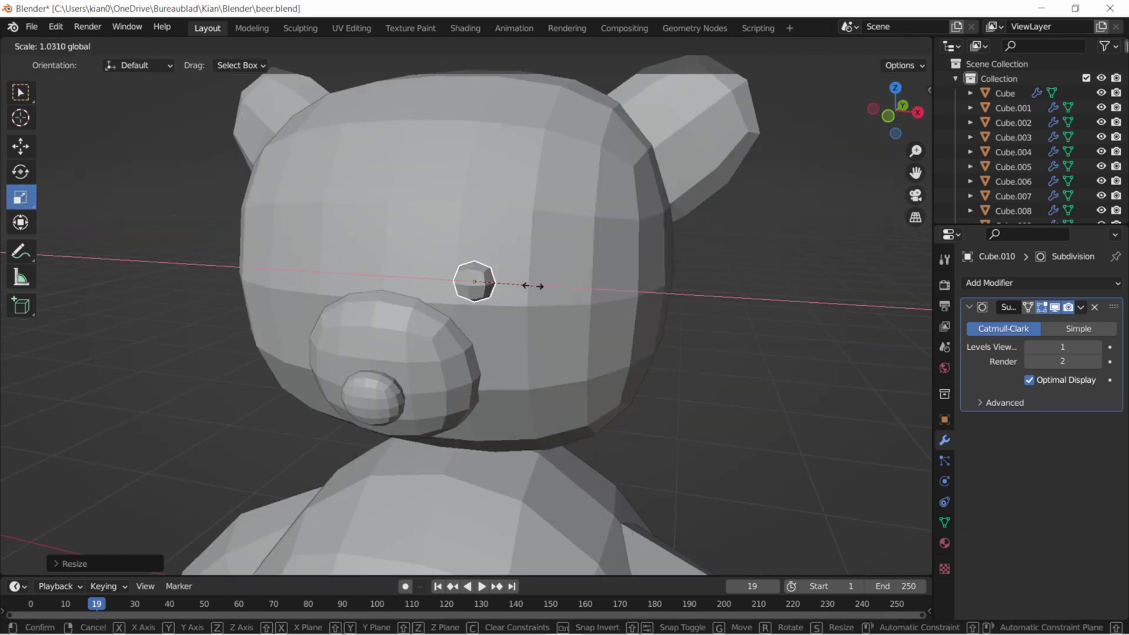
mouse_move(474, 232)
middle_mouse_down()
mouse_move(55, 156)
mouse_move(517, 242)
mouse_move(280, 265)
mouse_move(471, 259)
middle_mouse_up()
left_click(21, 146)
key("g")
left_click(517, 242)
Select the eye and duplicate it with Shift+D for the other side
scroll(793, 150, "down", 3)
left_click(21, 197)
scroll(280, 266, "up", 3)
left_click(21, 146)
key("shift+d")
Drop the duplicated eye on the left of the face and switch to front view
left_click(308, 275)
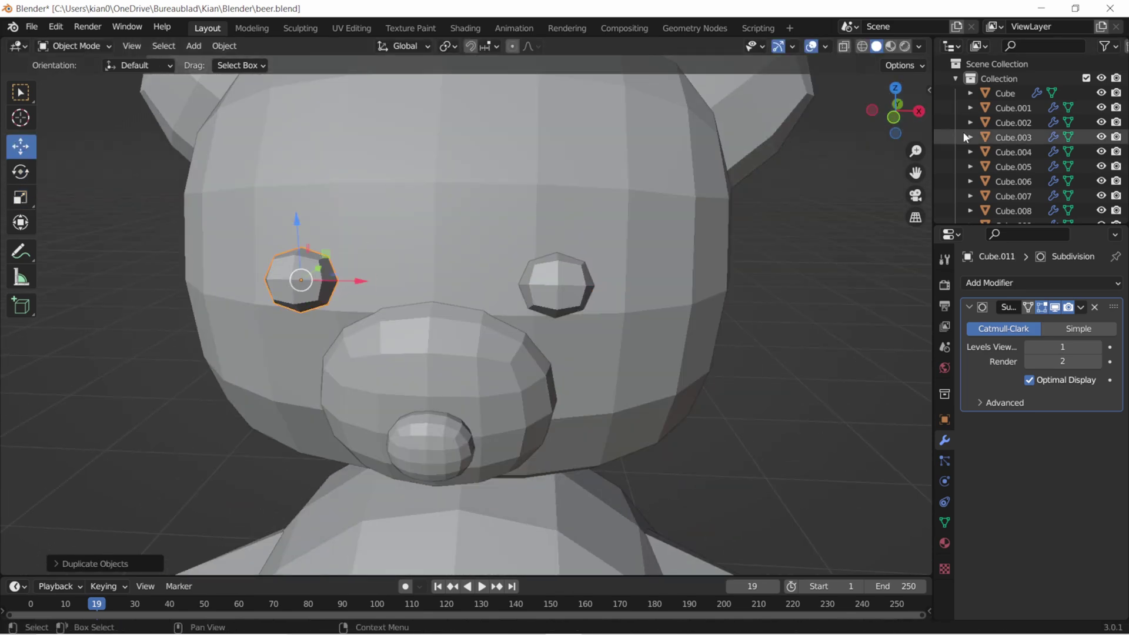
scroll(520, 285, "down", 4)
key("KP_1")
scroll(464, 369, "up", 2)
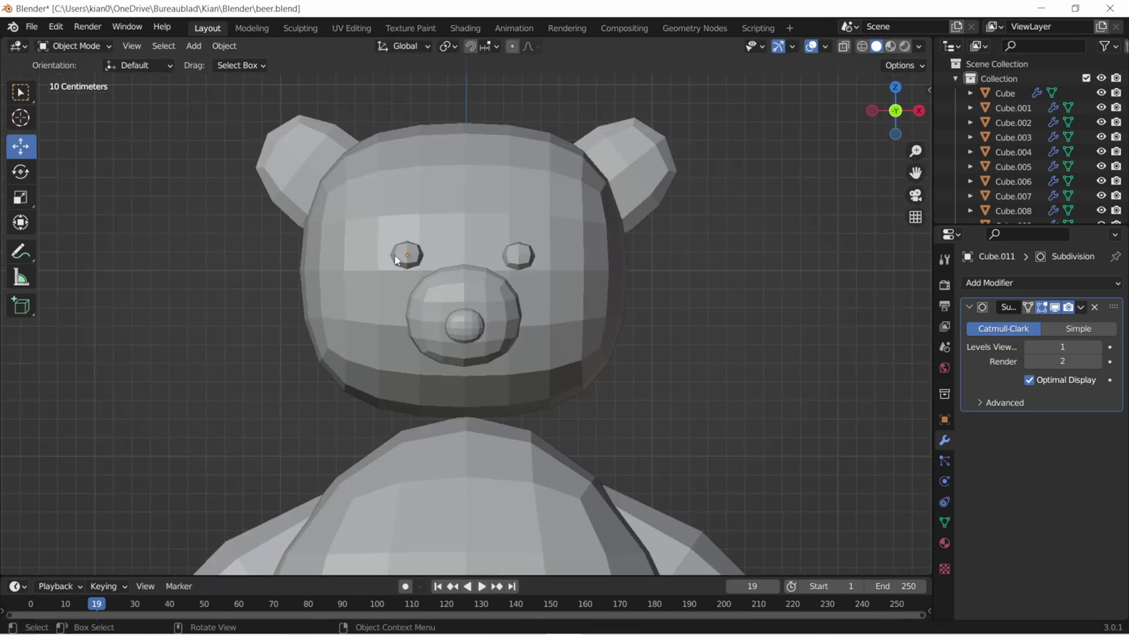
Select both eyes, try scaling them larger, then undo the enlargement
left_click(406, 255)
left_click(518, 258, "shift")
key("shift+space")
key("s")
left_click_drag(493, 234, 514, 236)
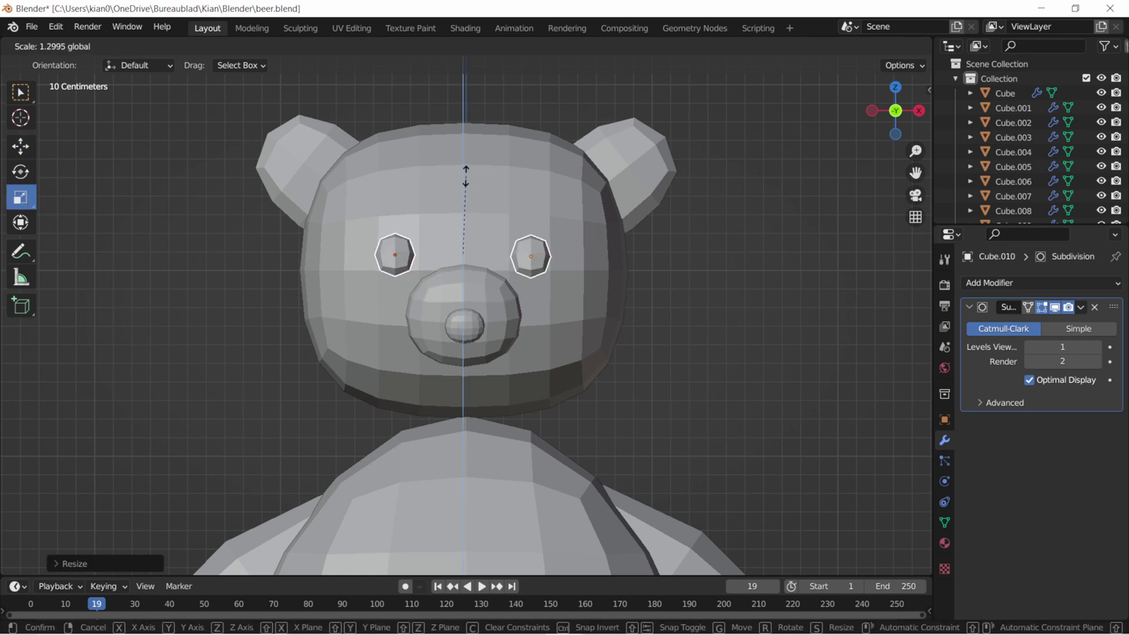
left_click(21, 146)
left_click(573, 227)
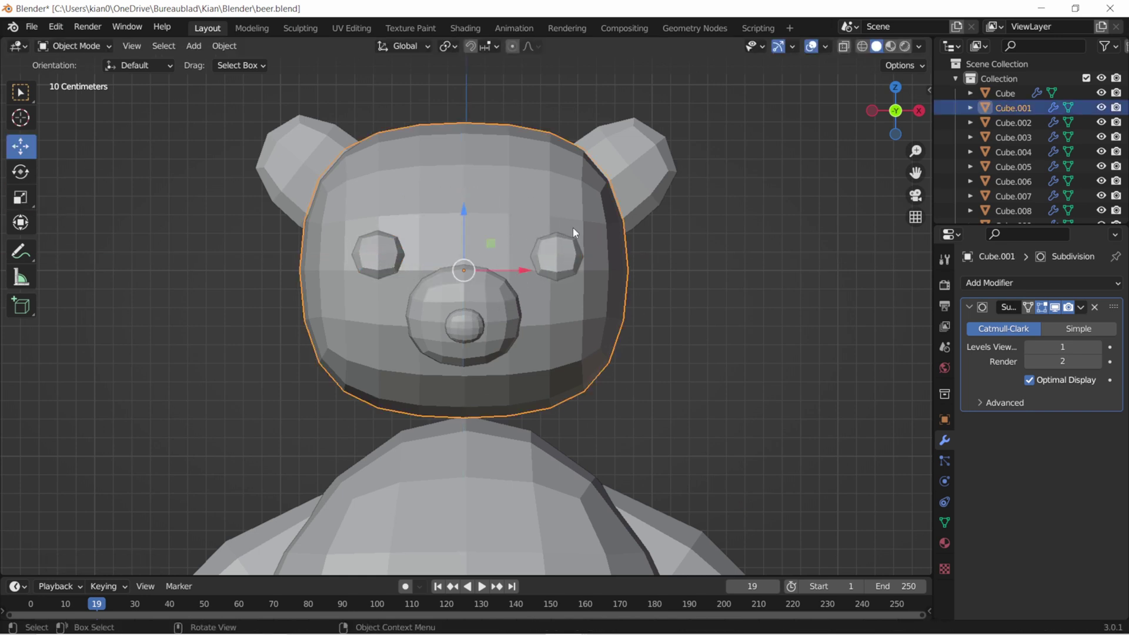
key("ctrl+z")
key("ctrl+z")
key("ctrl+z")
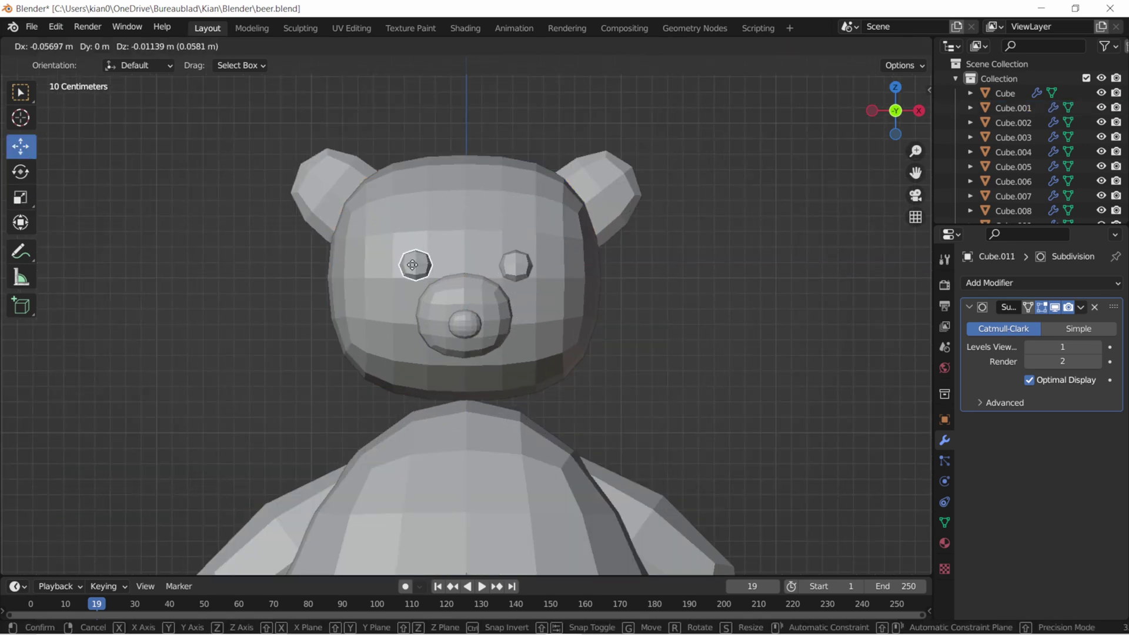
Check the eyes' placement from side, front and back numpad views
scroll(511, 266, "down", 3)
scroll(544, 521, "down", 2)
key("ctrl+KP_3")
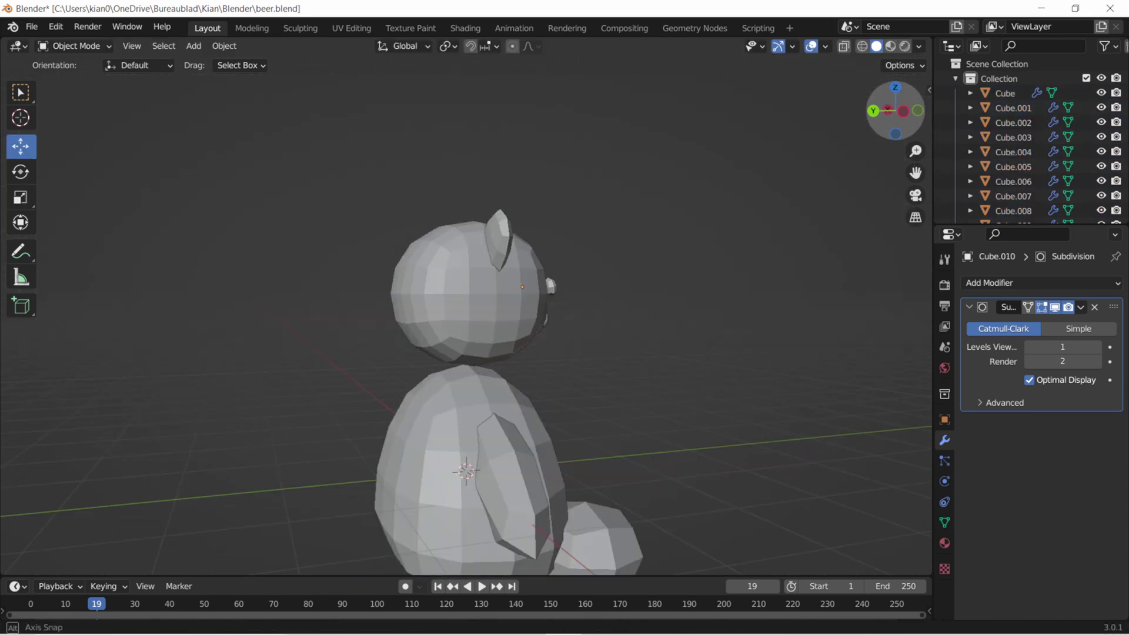
key("KP_1")
key("KP_3")
scroll(481, 322, "up", 3)
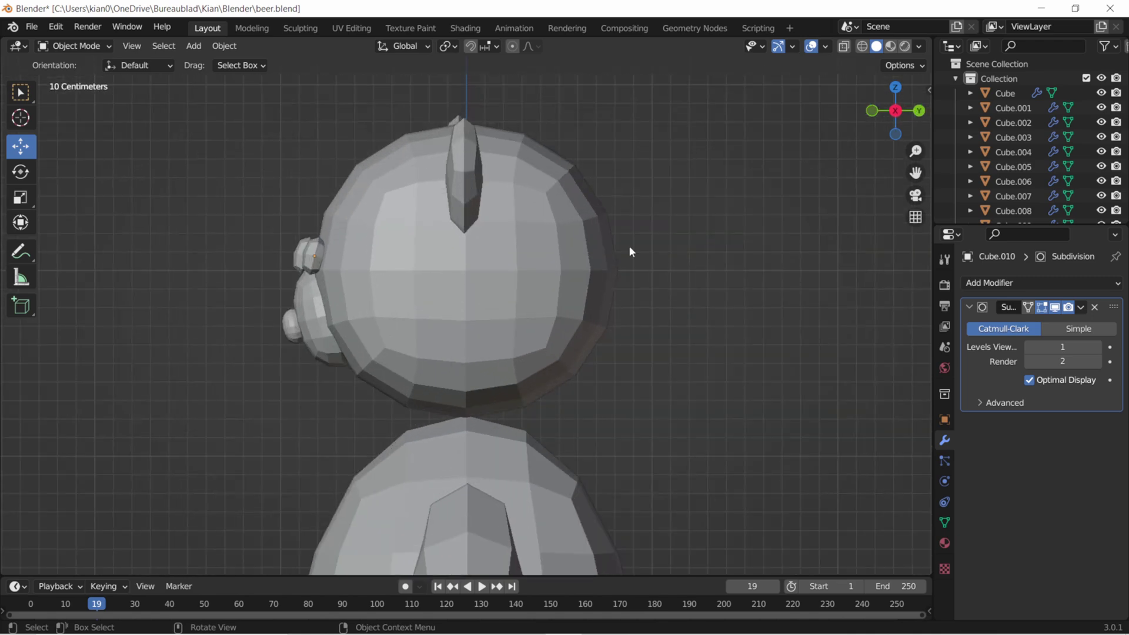
key("grave")
left_click_drag(895, 111, 870, 117)
key("ctrl+KP_1")
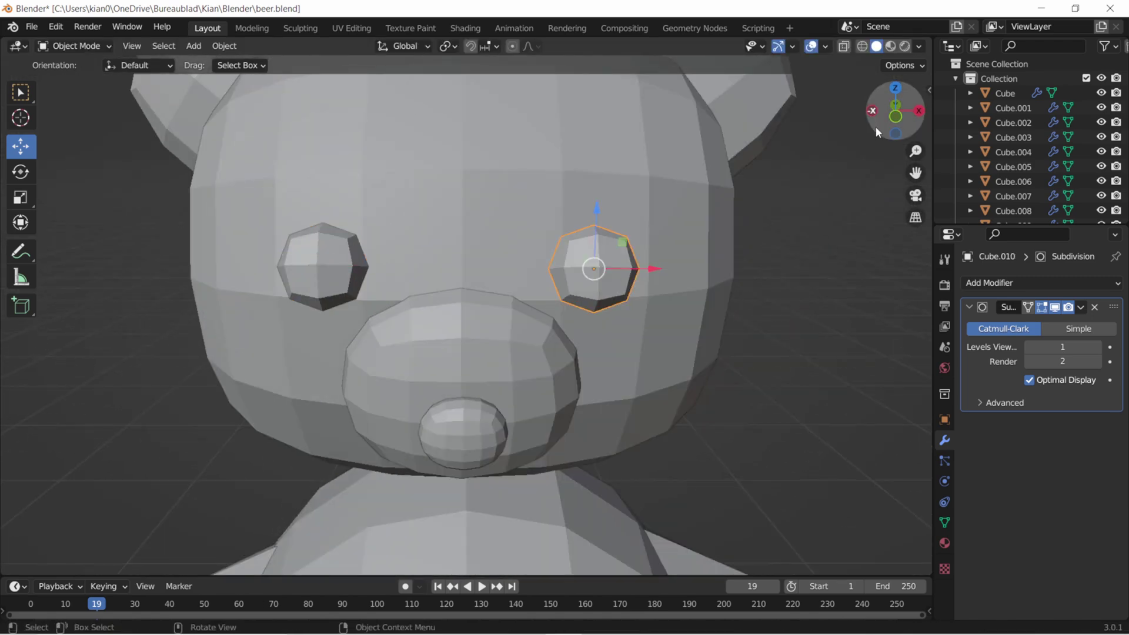
key("ctrl+KP_3")
In front view, shift the right eye sideways to line up with the left
key("g")
key("Return")
key("KP_1")
left_click(607, 267)
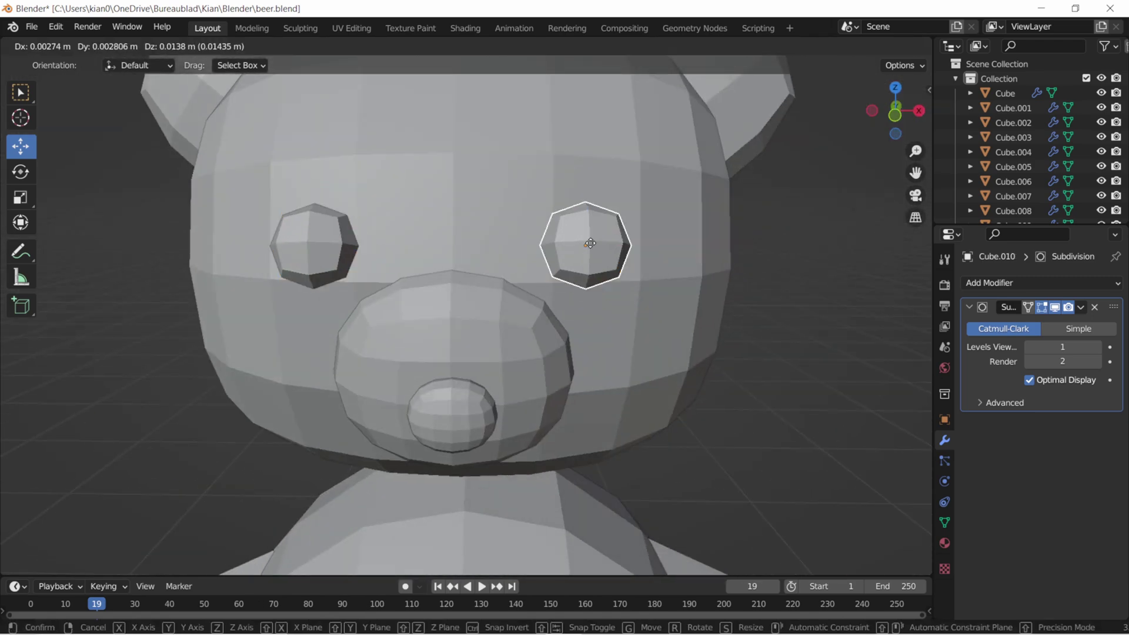
left_click(895, 110)
scroll(501, 286, "up", 3)
left_click_drag(501, 285, 518, 294)
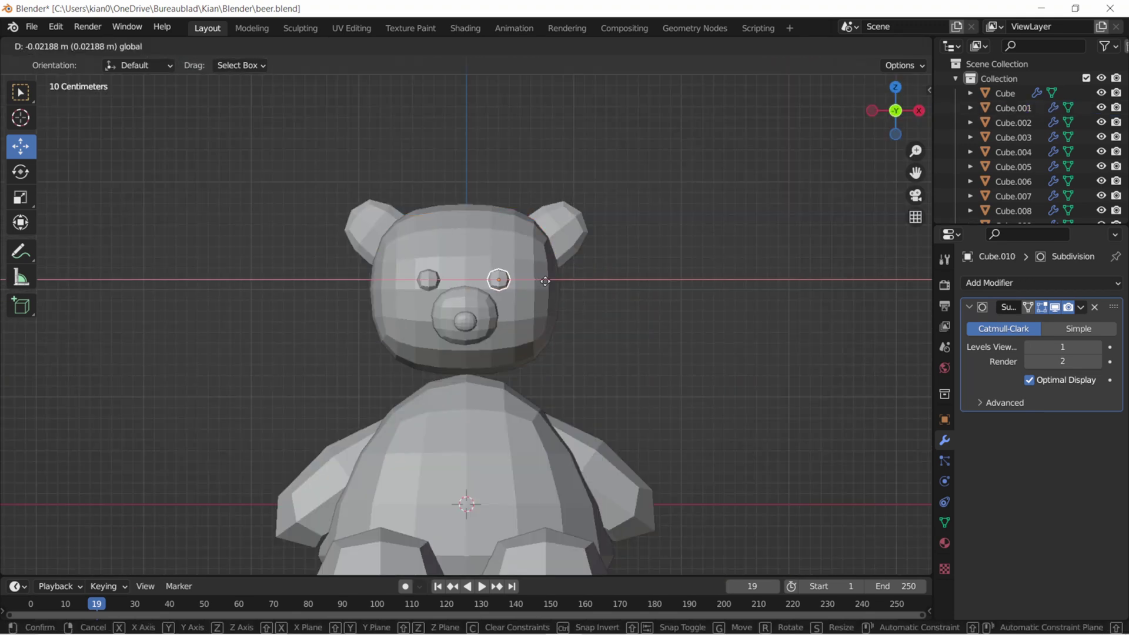
scroll(746, 434, "down", 3)
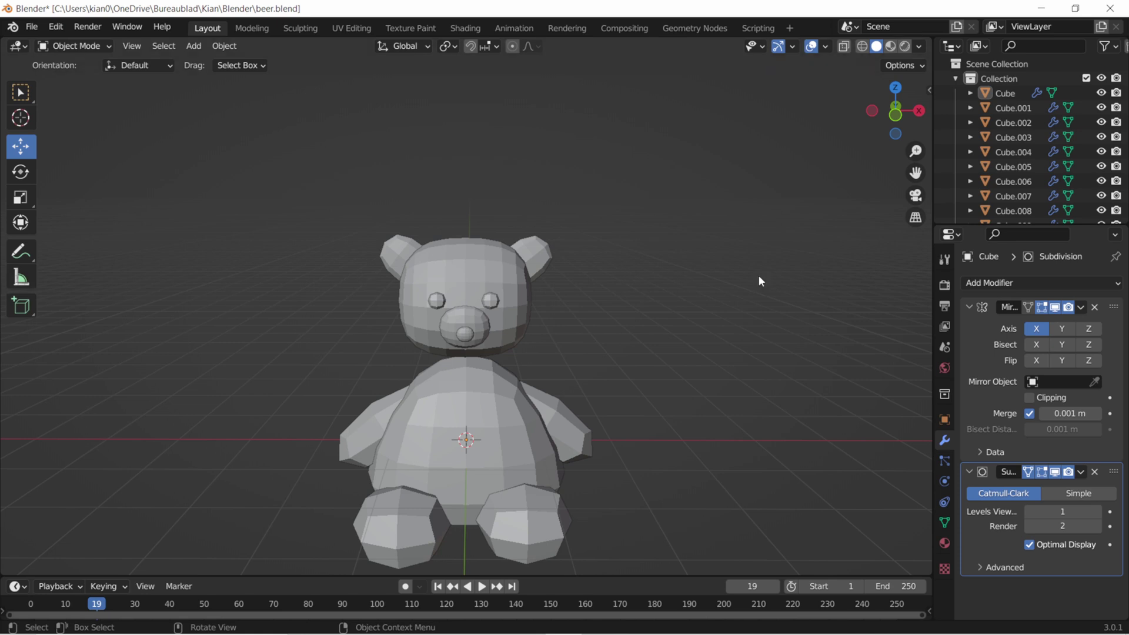
Select the head and add a particle system named Hair
left_click_drag(875, 117, 877, 125)
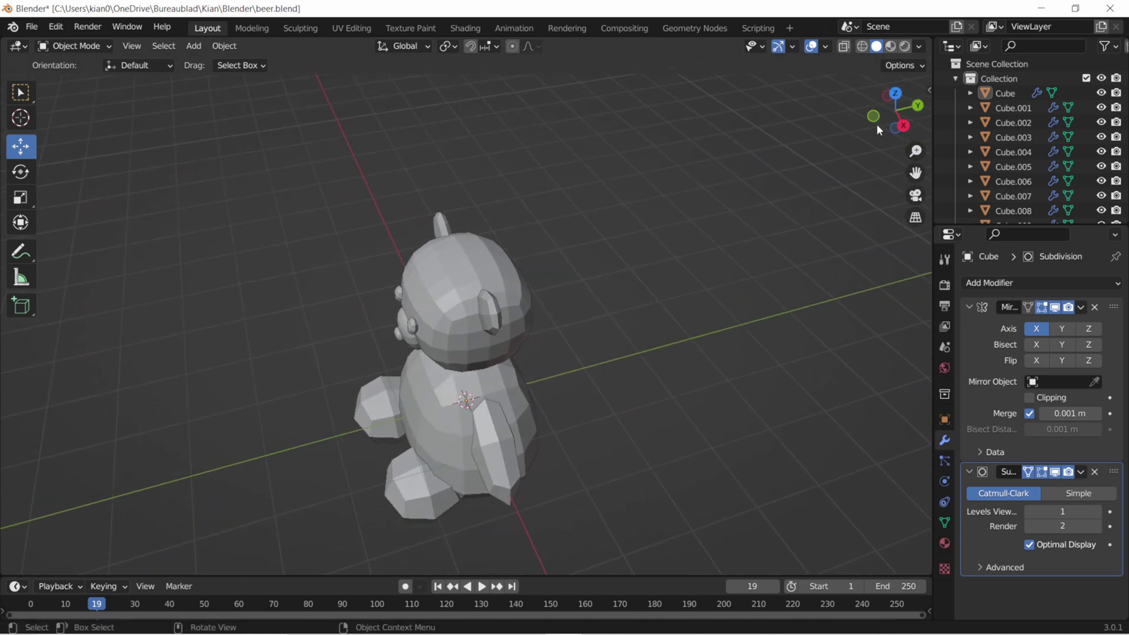
left_click(441, 281)
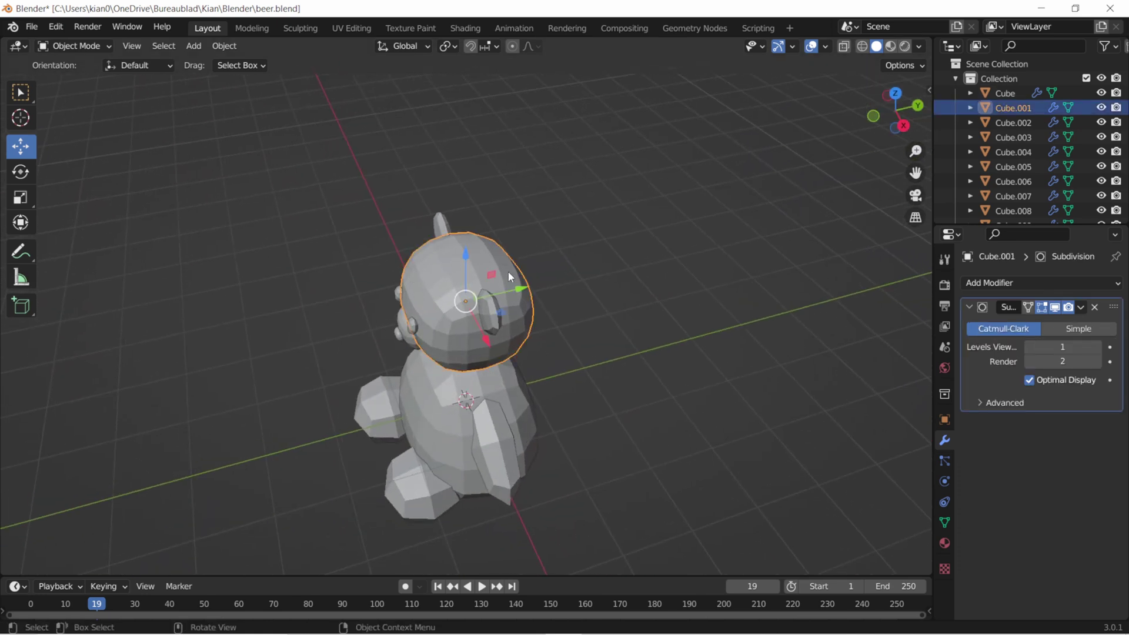
left_click(943, 462)
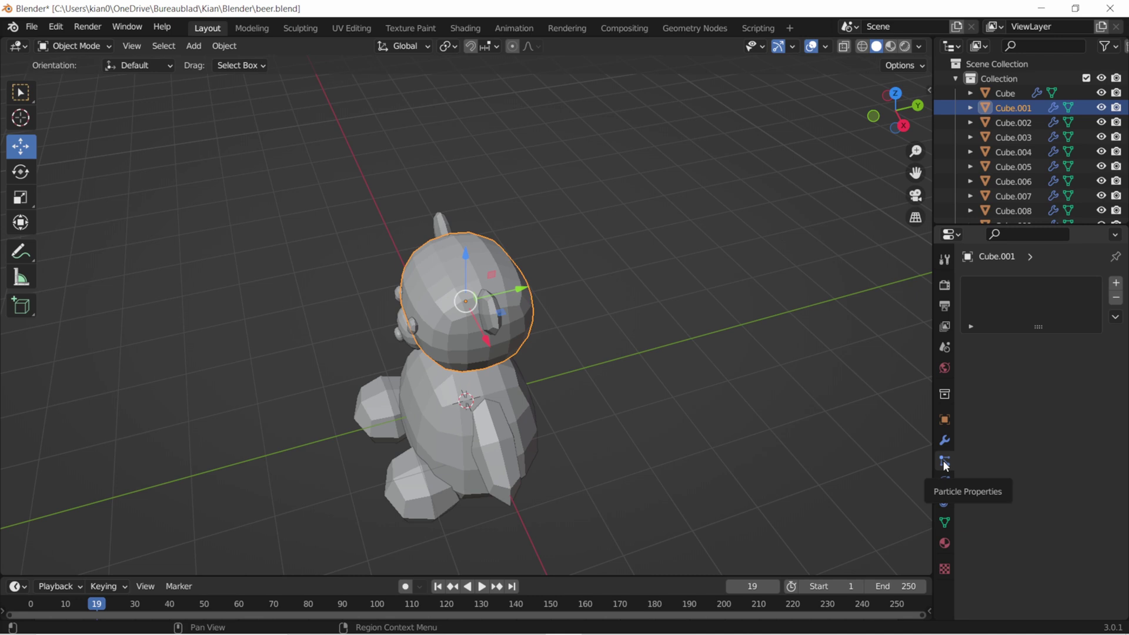
left_click(1115, 283)
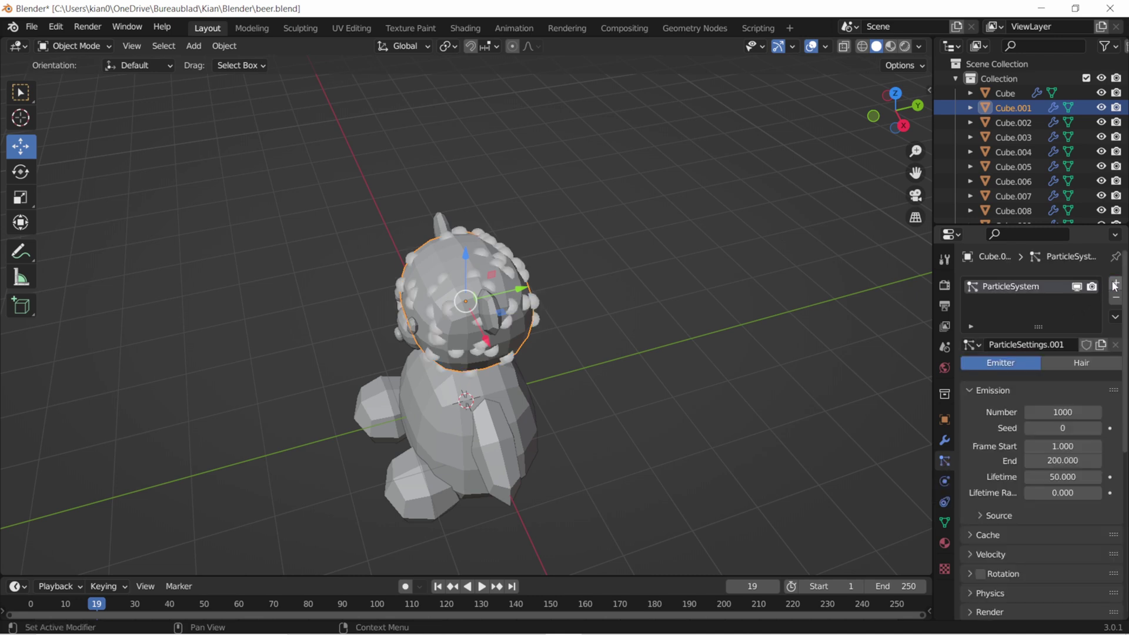
type("H")
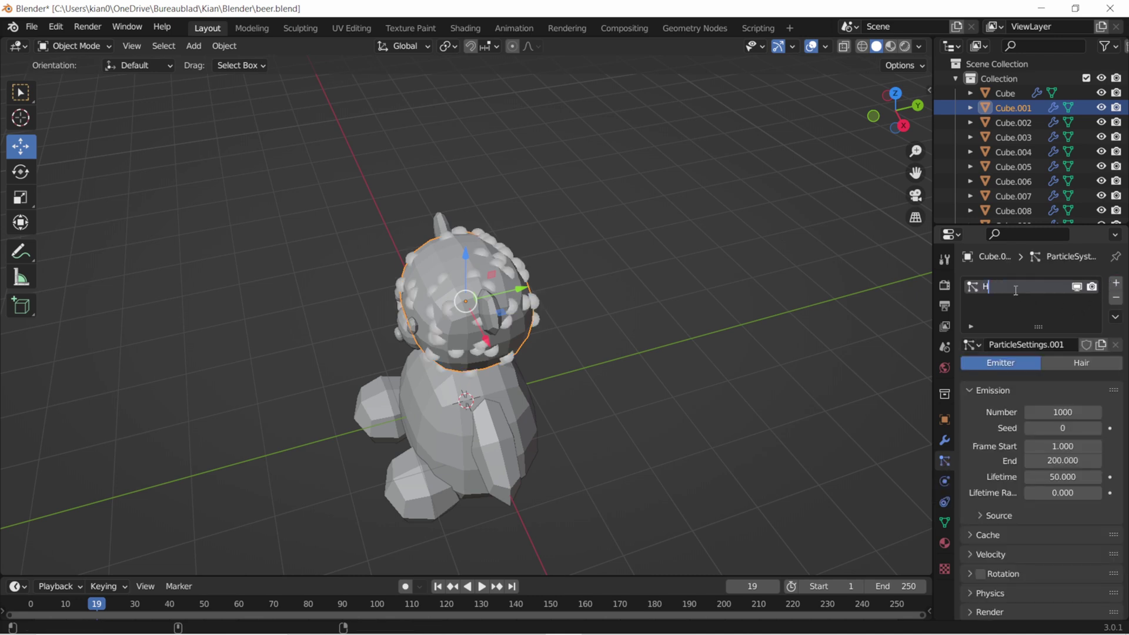
type("air")
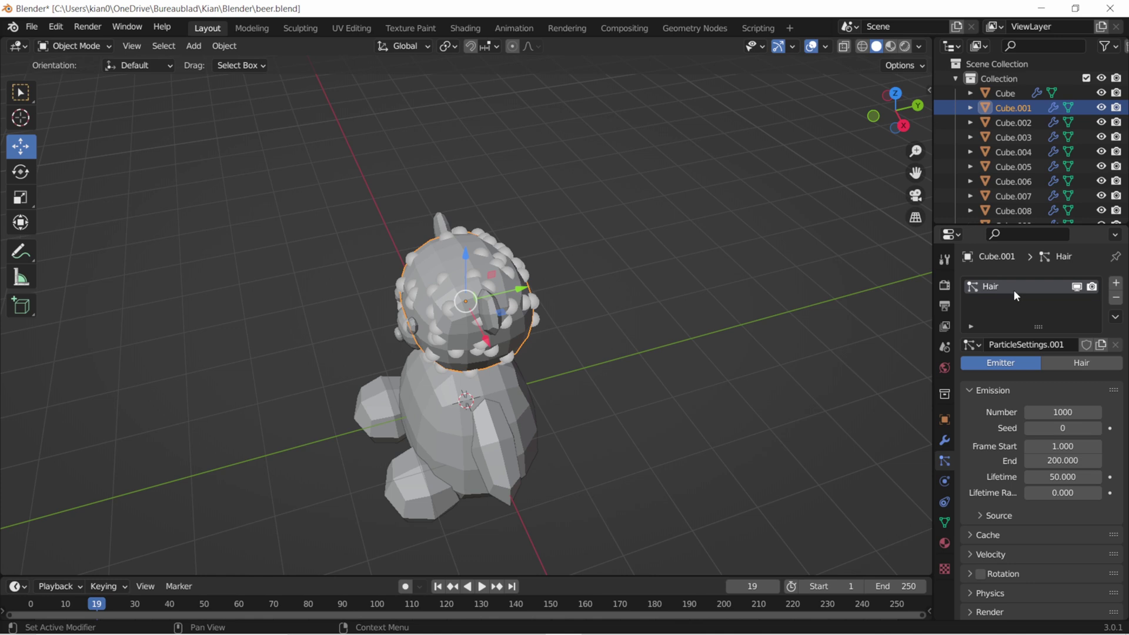
Add a vertex group named Hair to the head's mesh data
left_click(947, 521)
left_click(1110, 330)
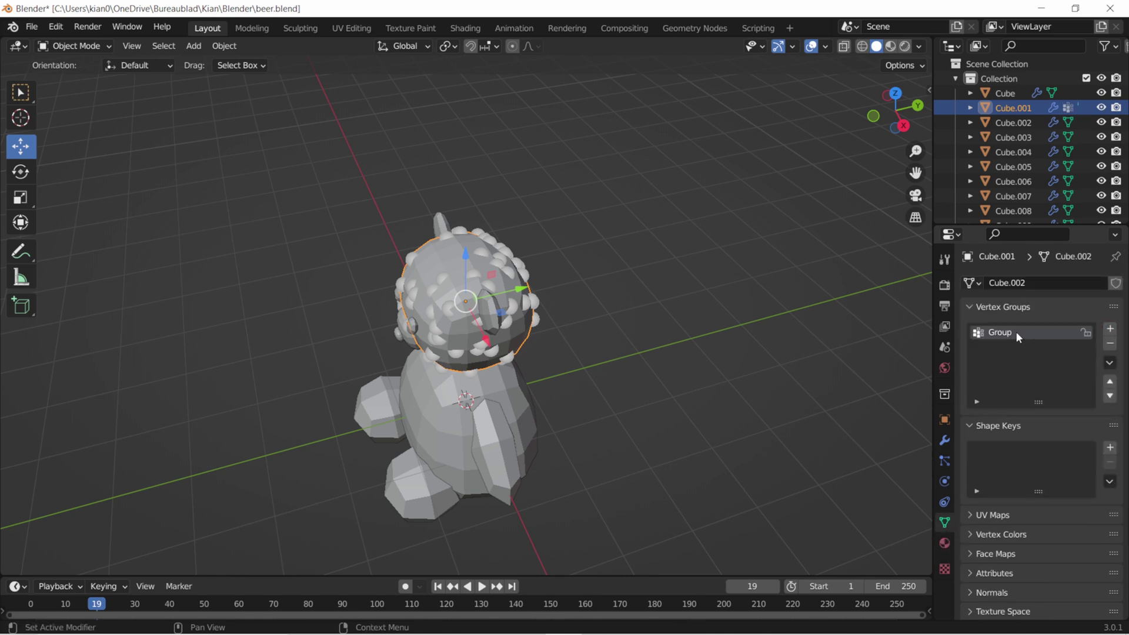
type("H")
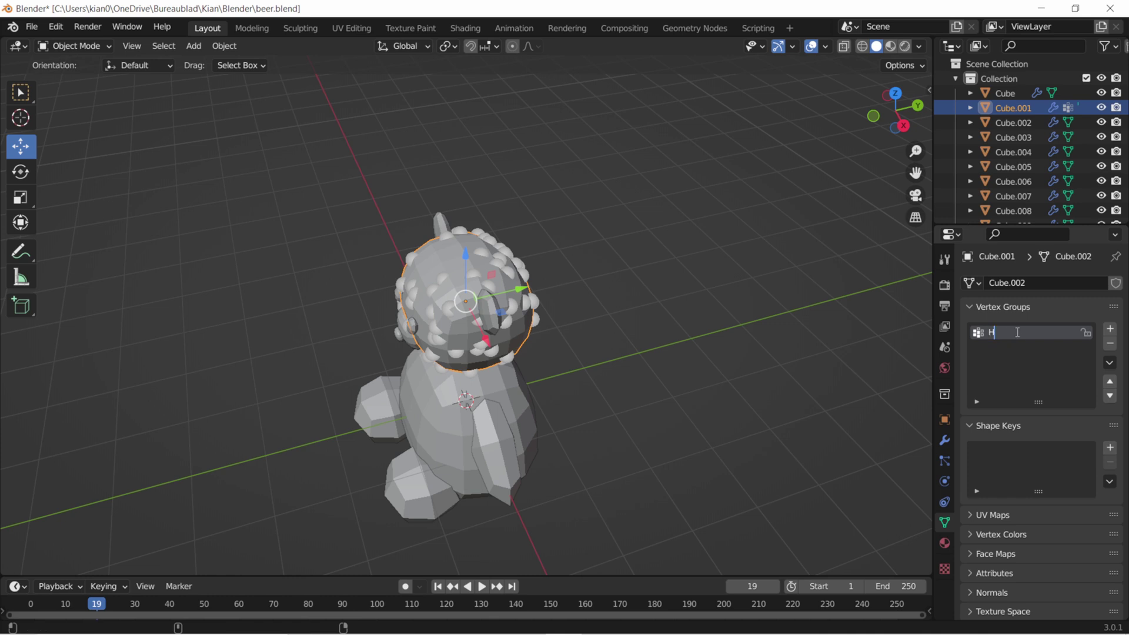
type("air")
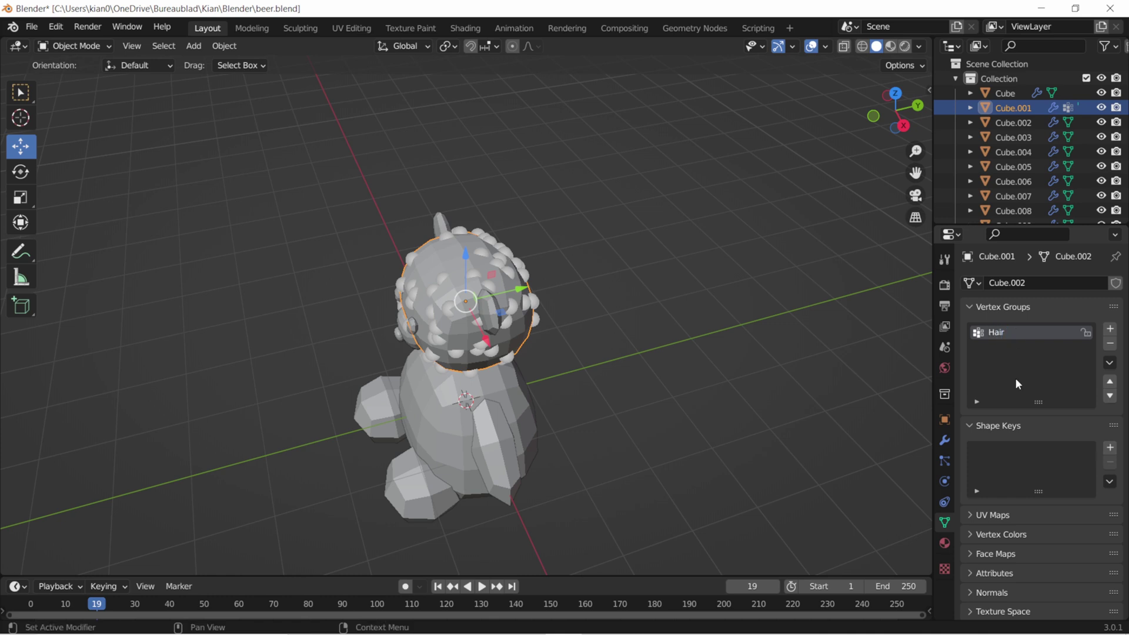
left_click(944, 460)
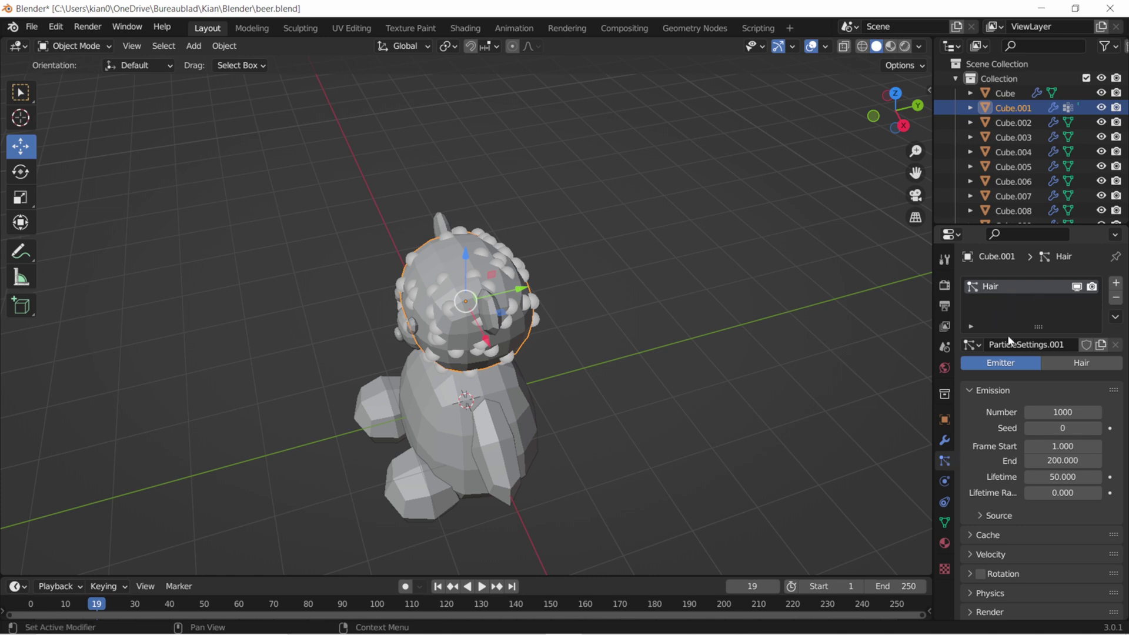
Make the particles Hair with 500 strands of 0.5 m, then enter Weight Paint mode
left_click(1064, 364)
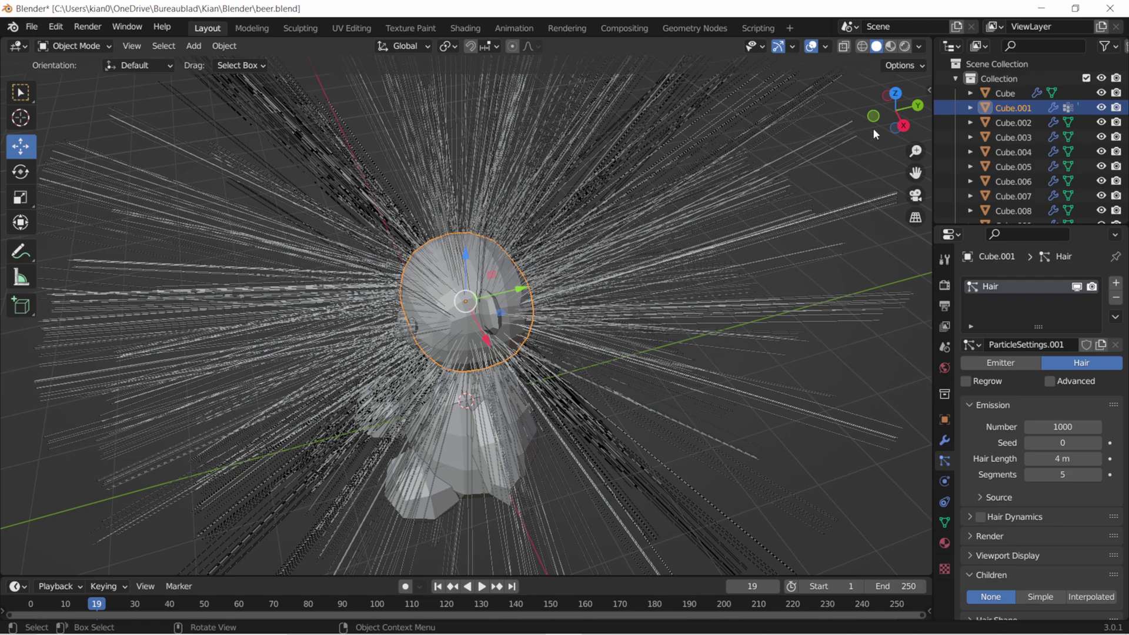
left_click_drag(880, 128, 900, 118)
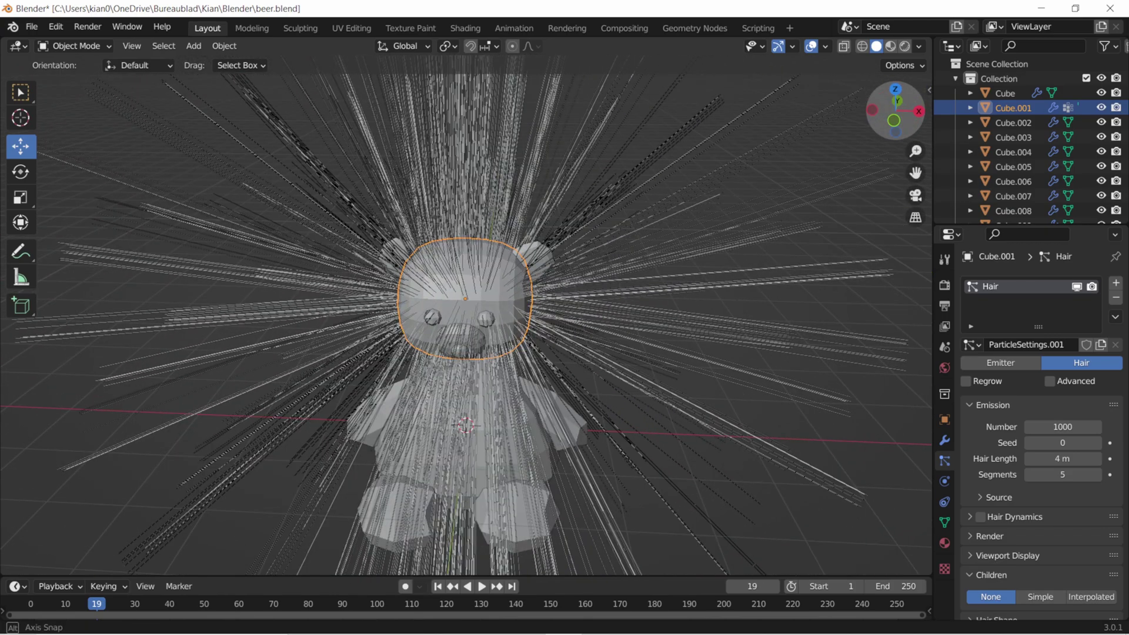
left_click(1065, 425)
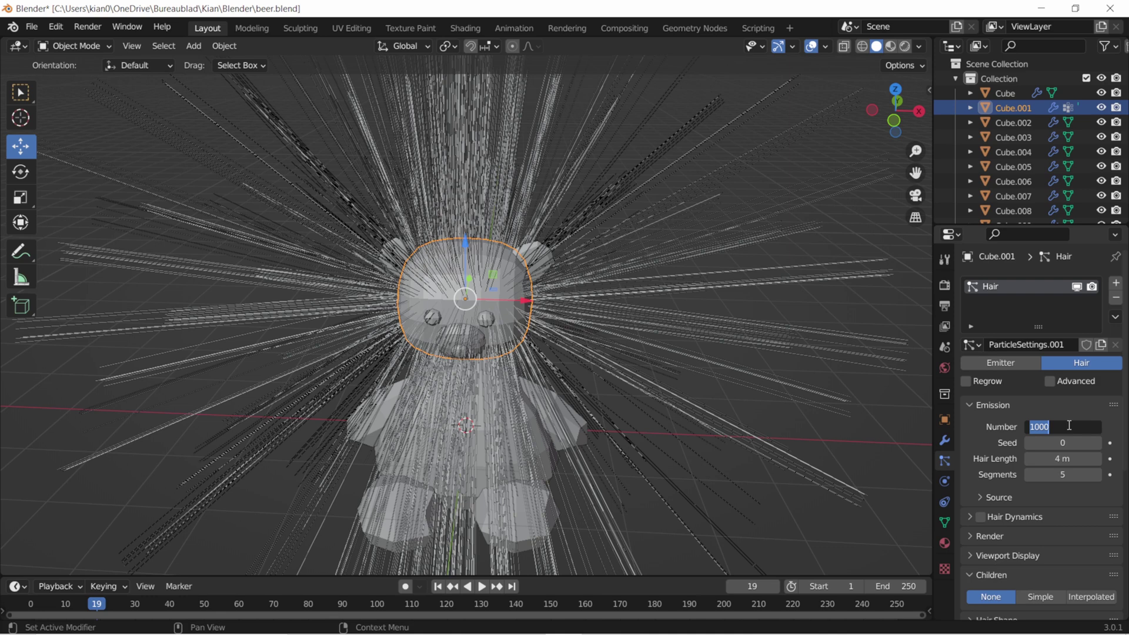
type("500")
key("Return")
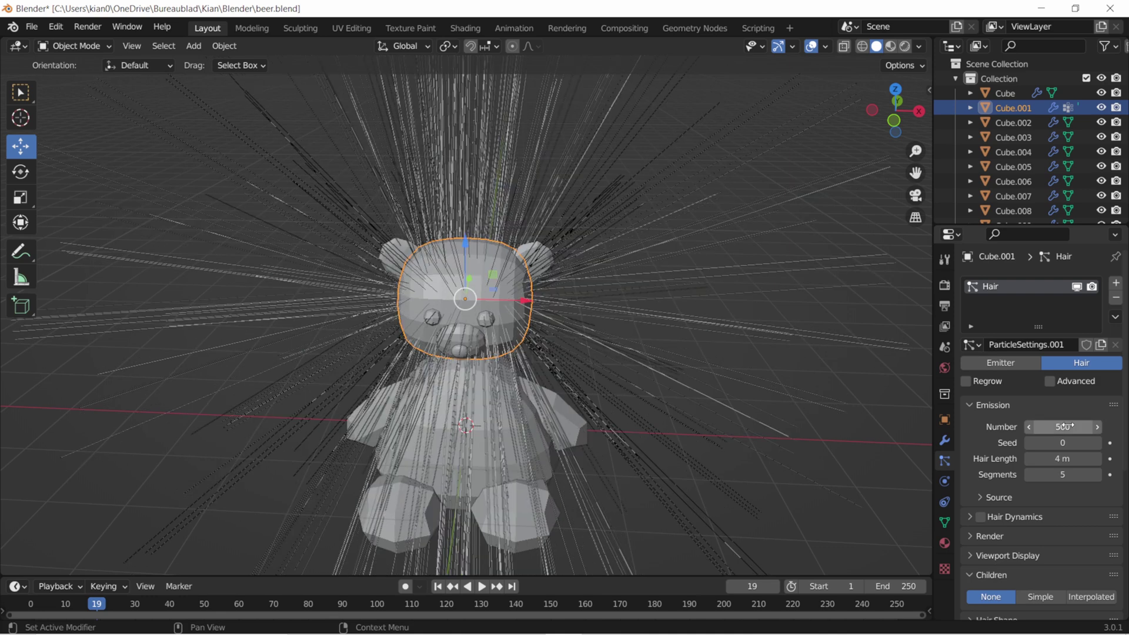
left_click(1063, 460)
type("0.5")
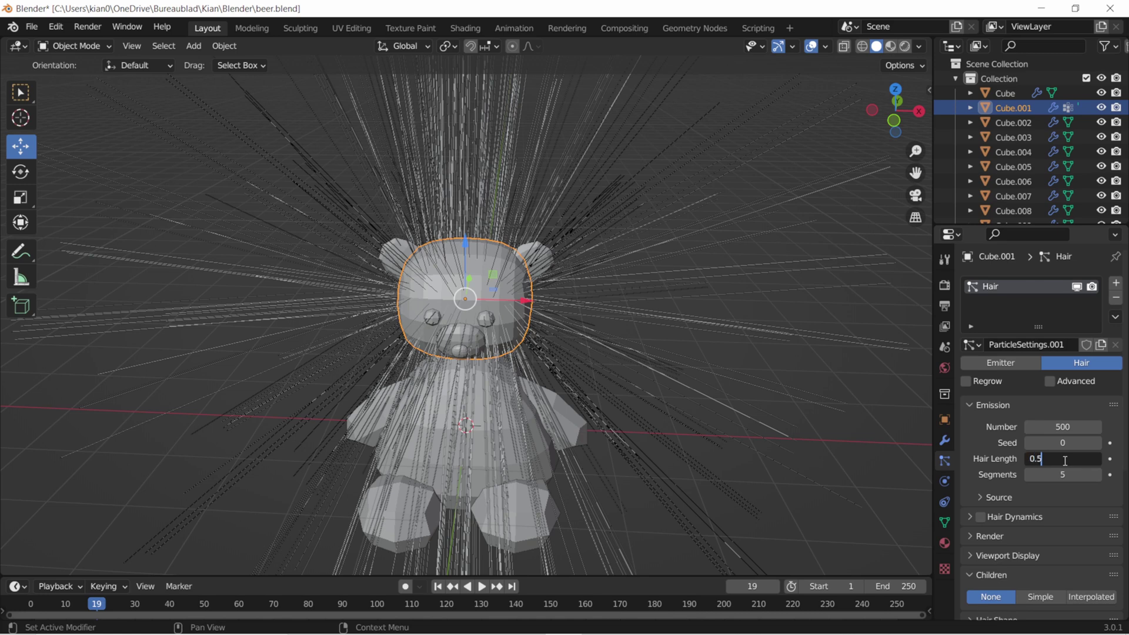
key("Return")
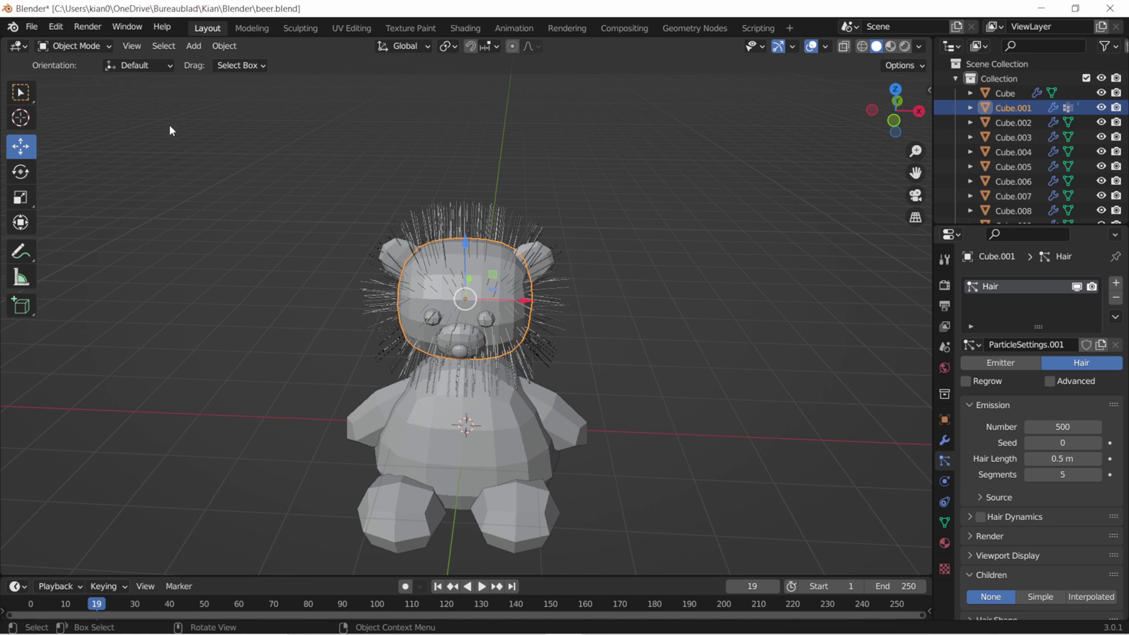
left_click(89, 49)
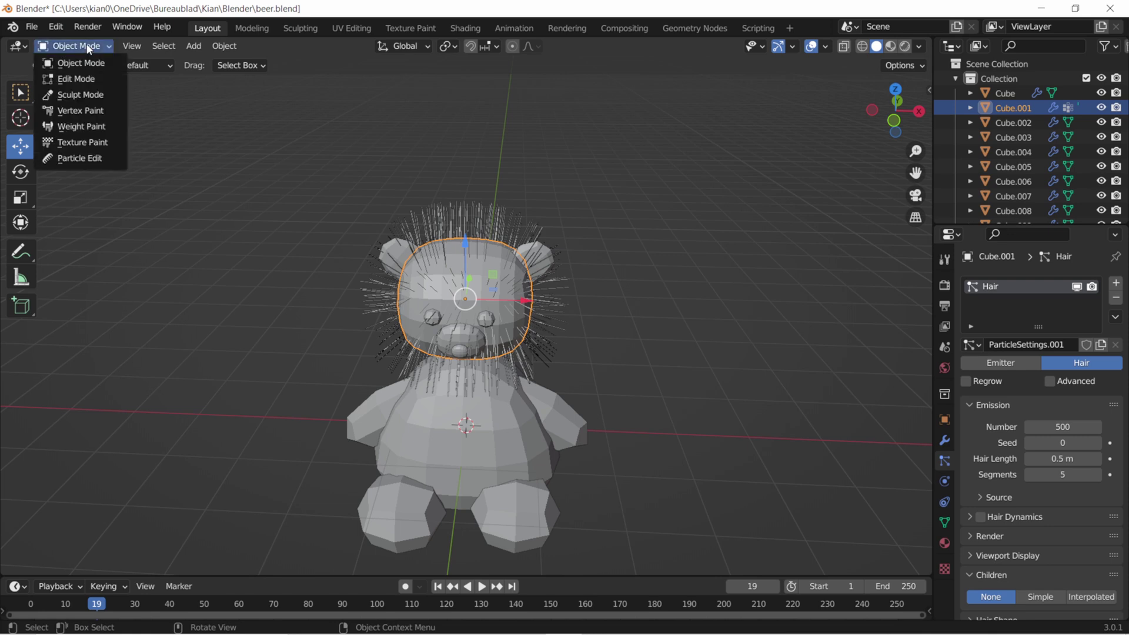
left_click(83, 127)
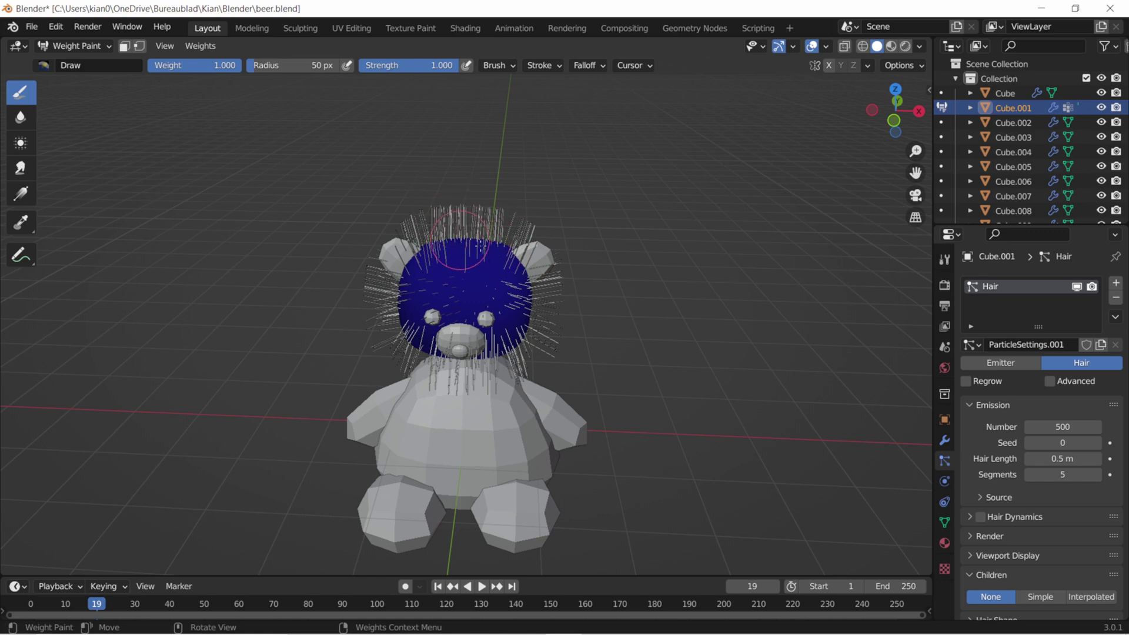
Set the particle Density vertex group to Hair after viewing the painted head
left_click_drag(885, 127, 897, 103)
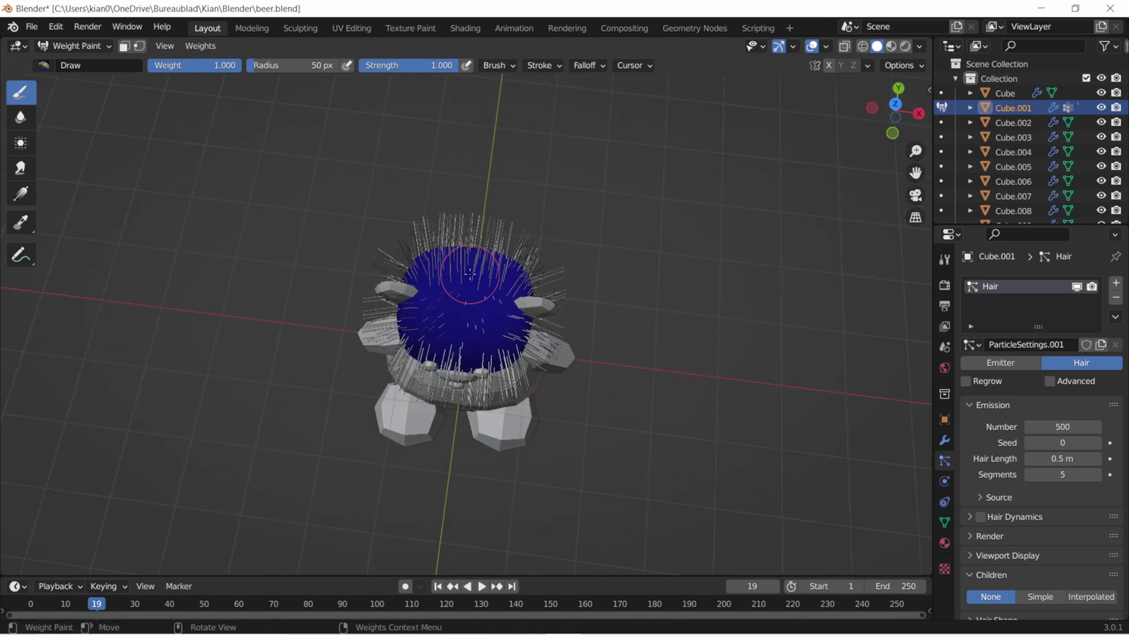
left_click_drag(459, 297, 491, 300)
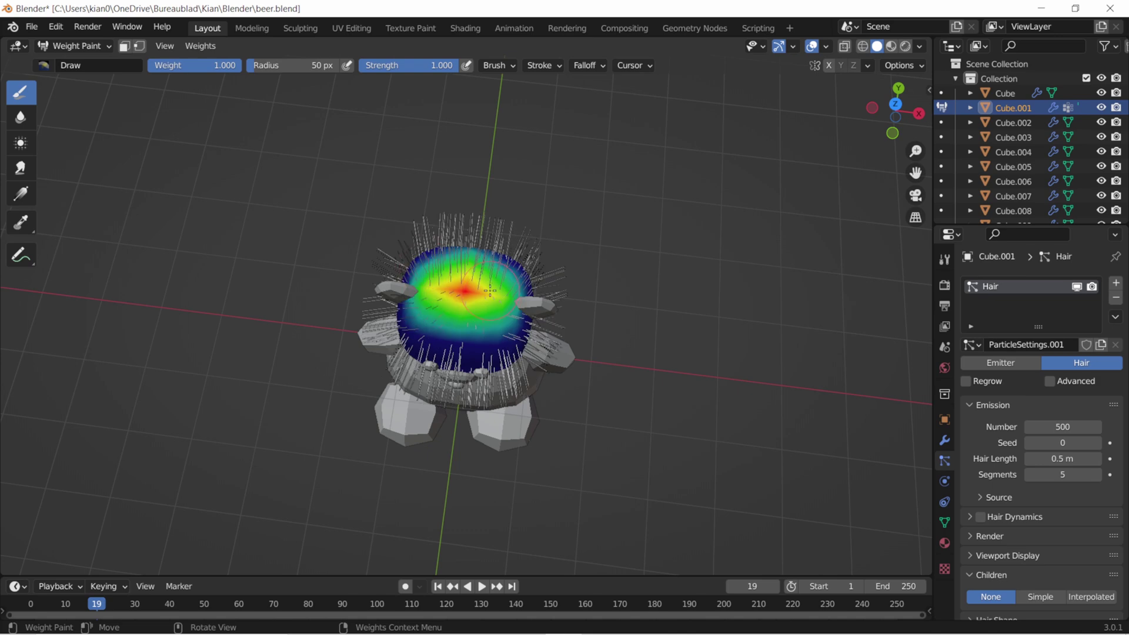
left_click_drag(893, 105, 884, 122)
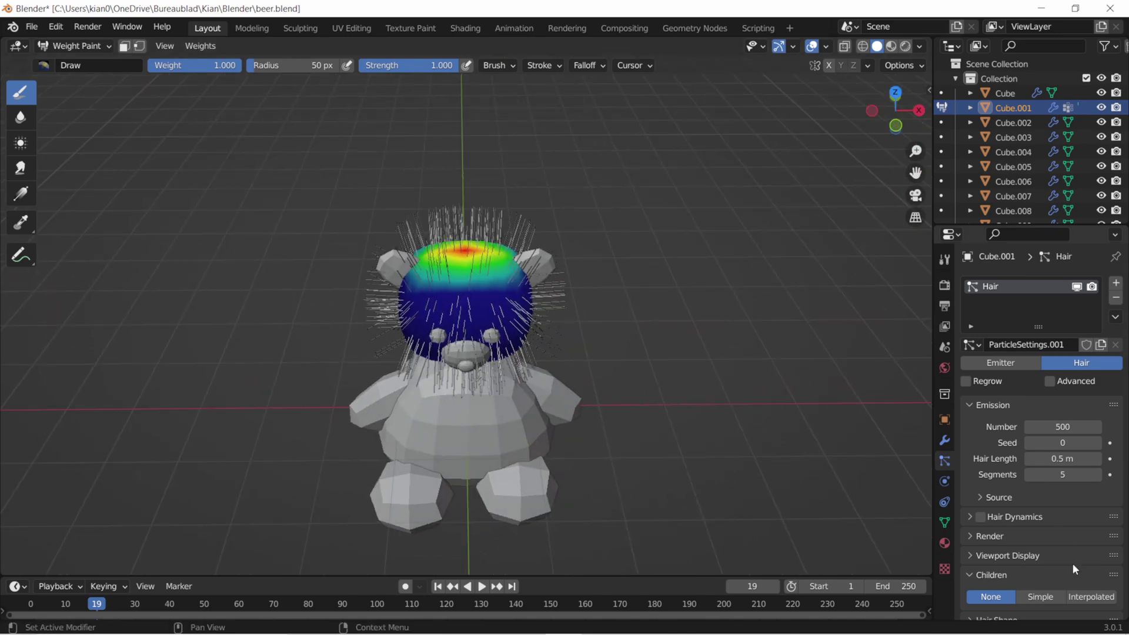
scroll(1012, 538, "down", 2)
scroll(1019, 538, "down", 2)
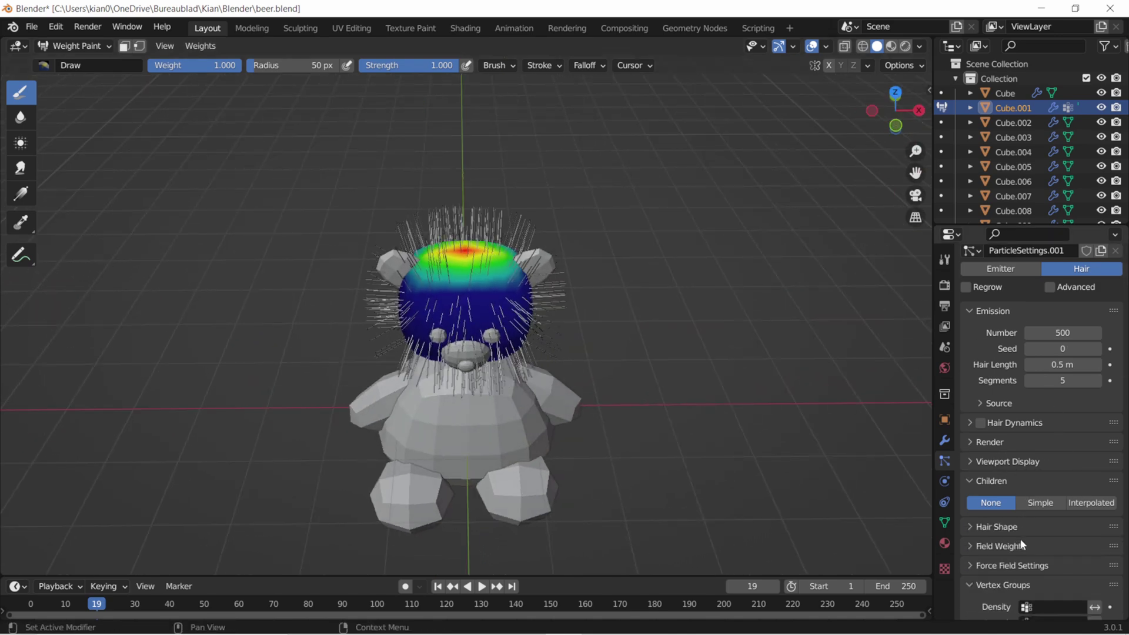
scroll(1000, 564, "down", 1)
scroll(990, 571, "down", 1)
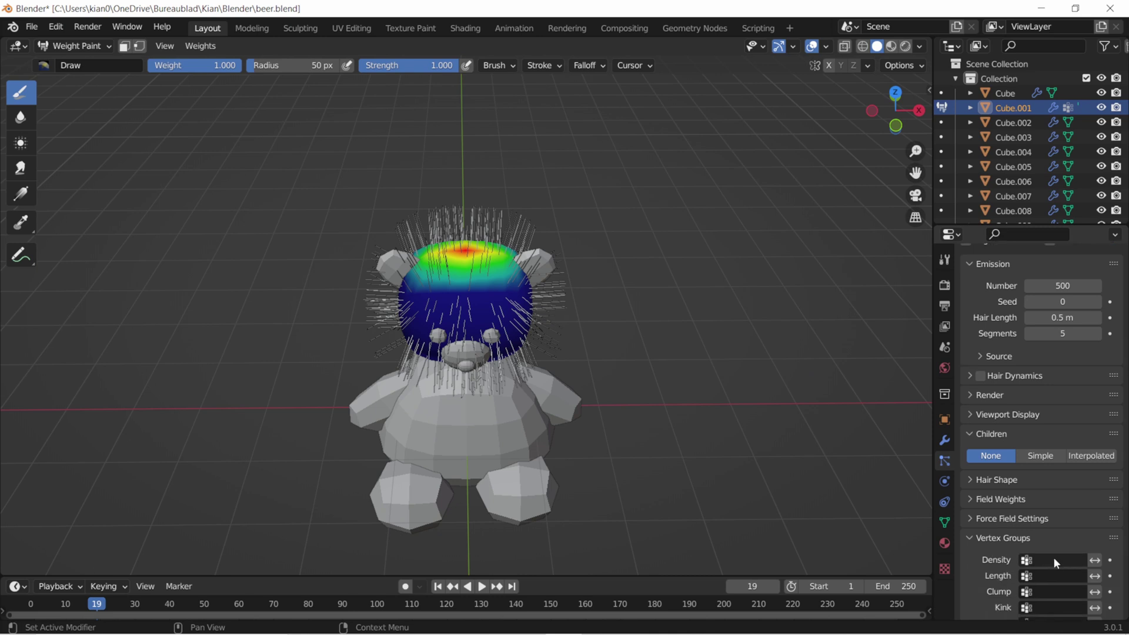
left_click(1053, 561)
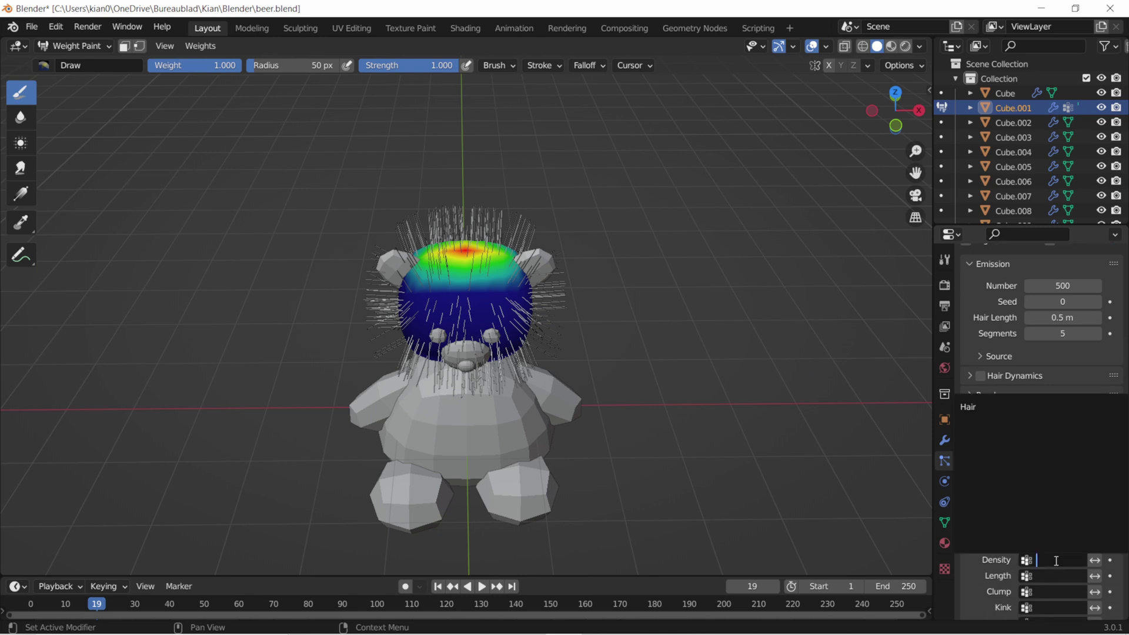
left_click(985, 408)
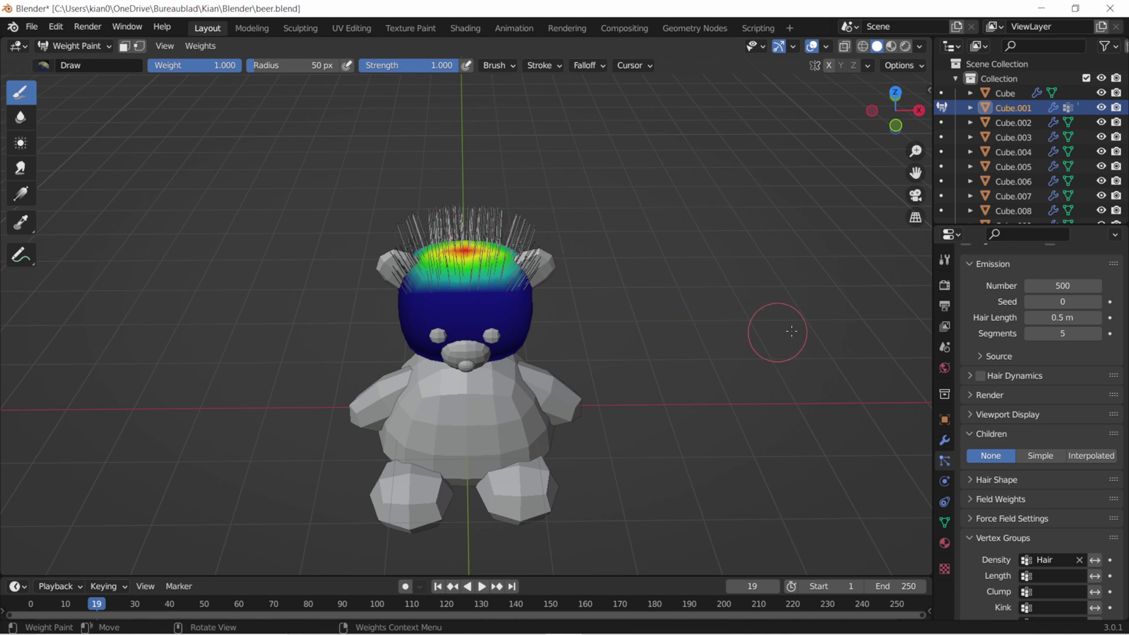
Set child hair to Interpolated with a display amount of 100
left_click(1036, 456)
left_click(1085, 456)
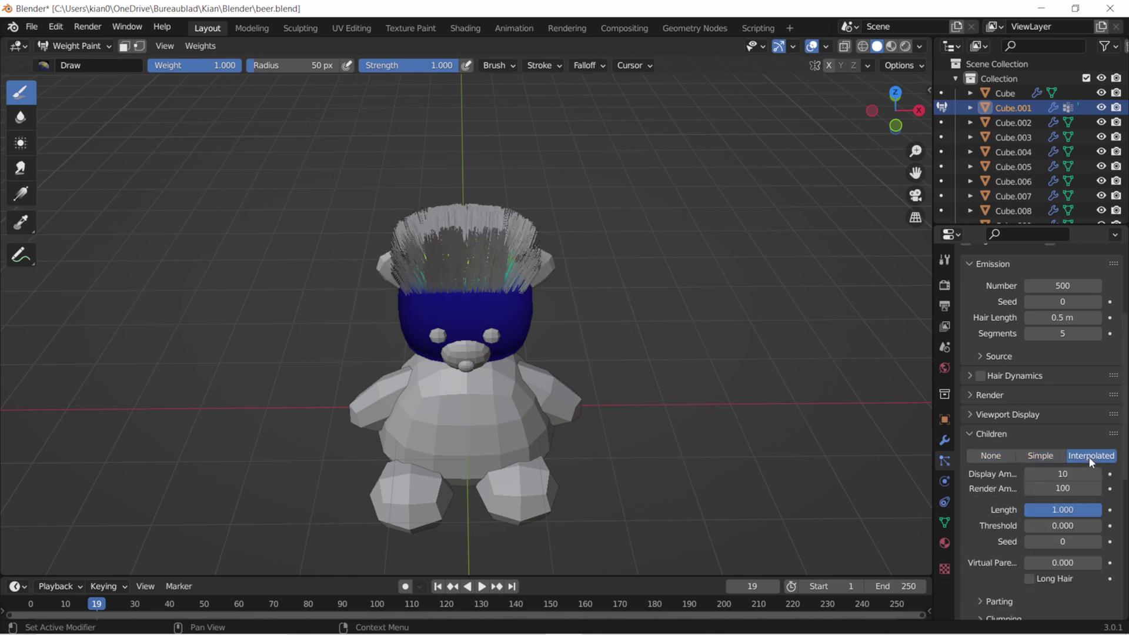
left_click(1063, 474)
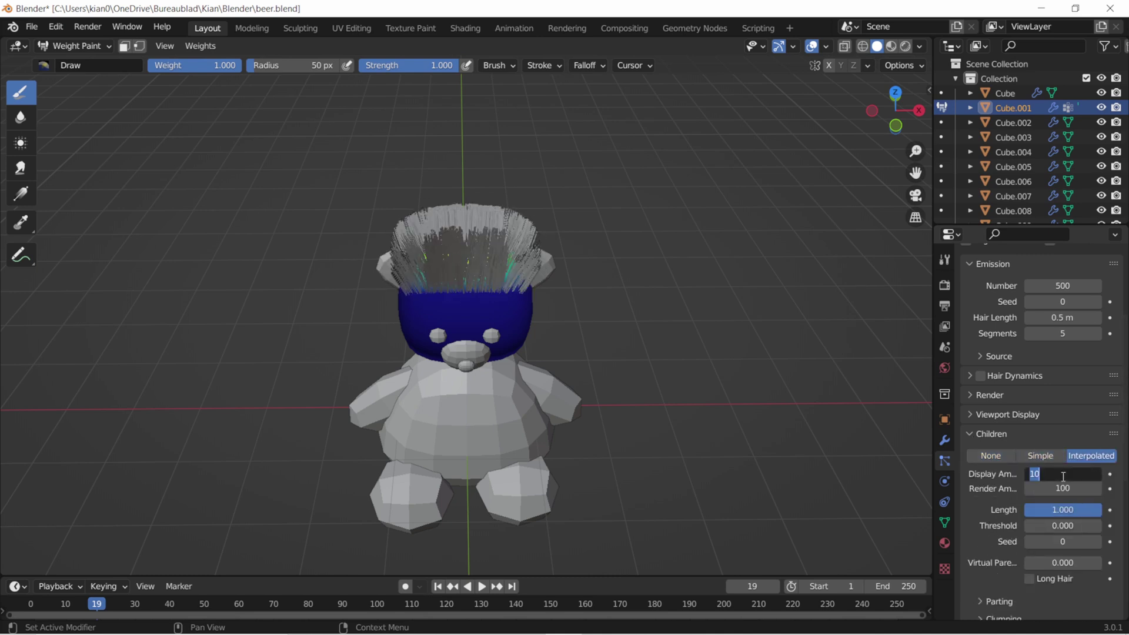
type("100")
key("Return")
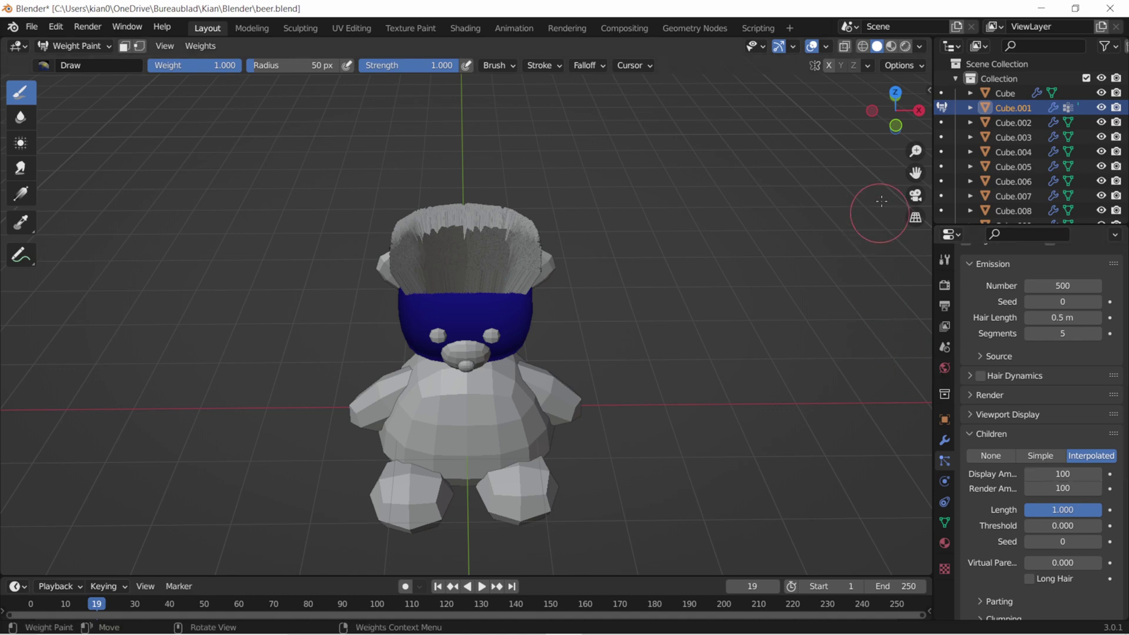
mouse_move(895, 110)
left_mouse_down()
mouse_move(889, 118)
mouse_move(906, 115)
mouse_move(895, 111)
left_mouse_up()
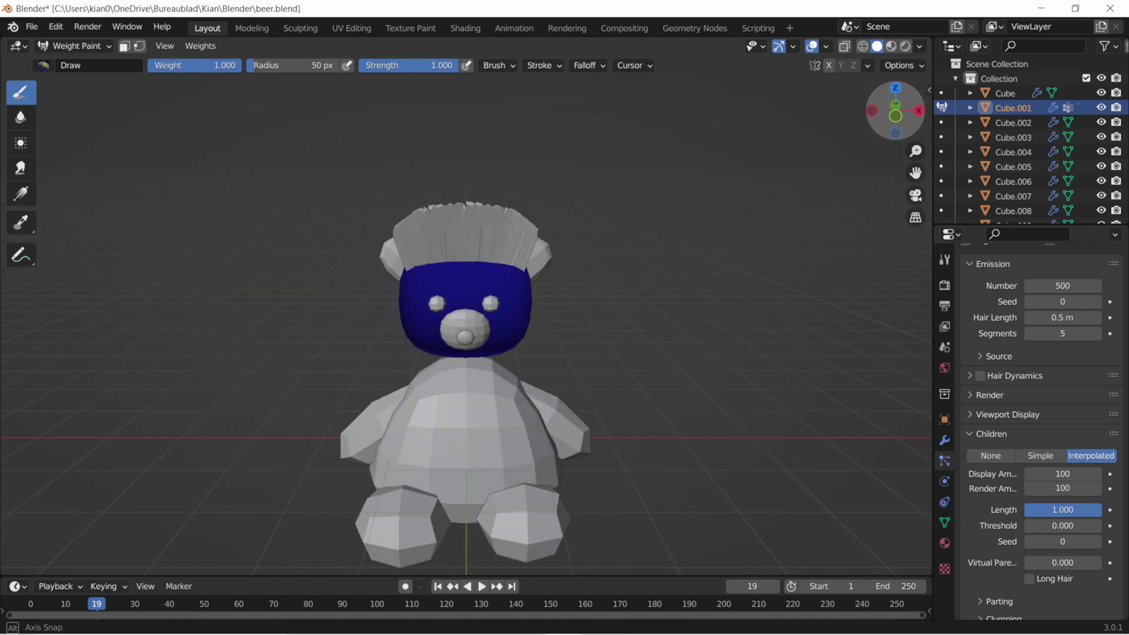
Set child Clump to 0.522, roughness size to 0.986, and expand Hair Shape
scroll(1065, 528, "down", 4)
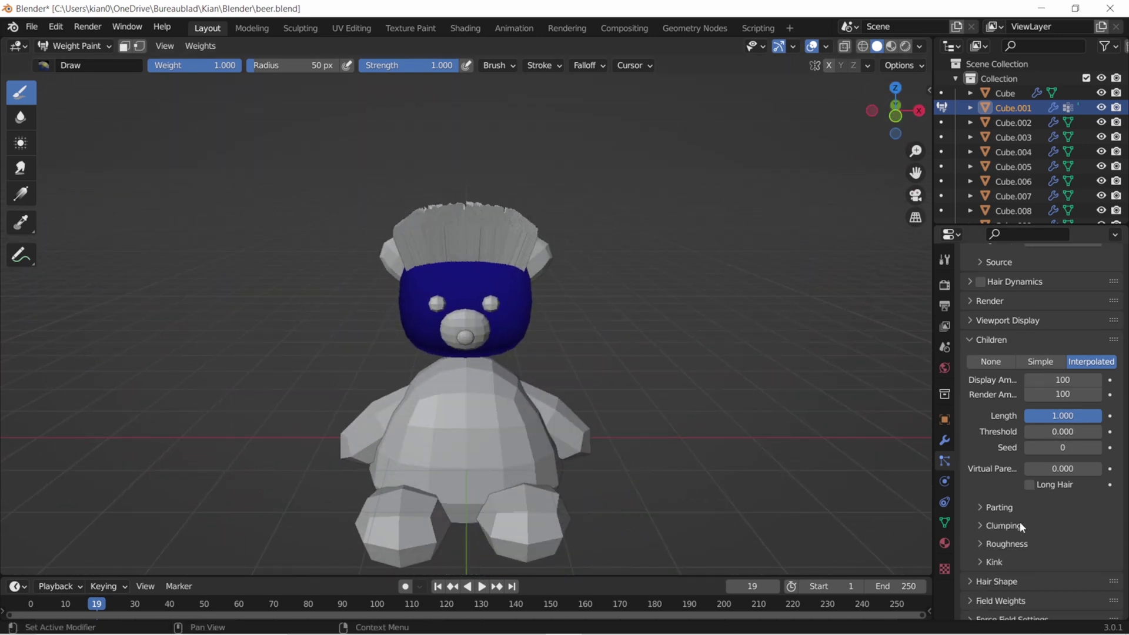
left_click(982, 527)
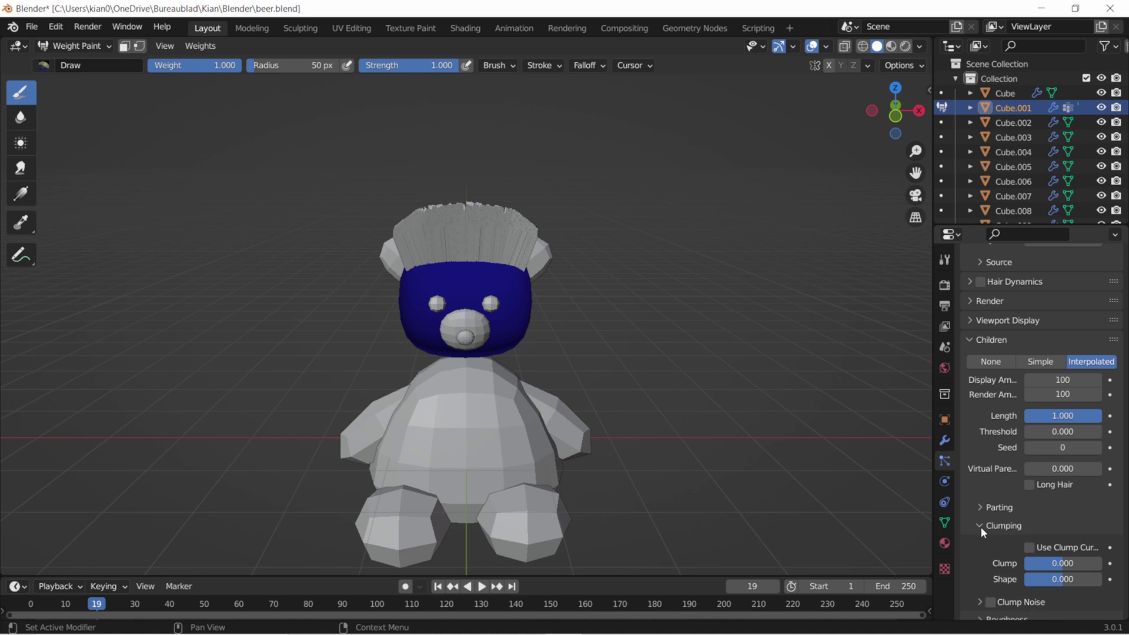
scroll(982, 527, "down", 1)
mouse_move(1062, 549)
left_mouse_down()
mouse_move(1023, 547)
mouse_move(1083, 540)
left_mouse_up()
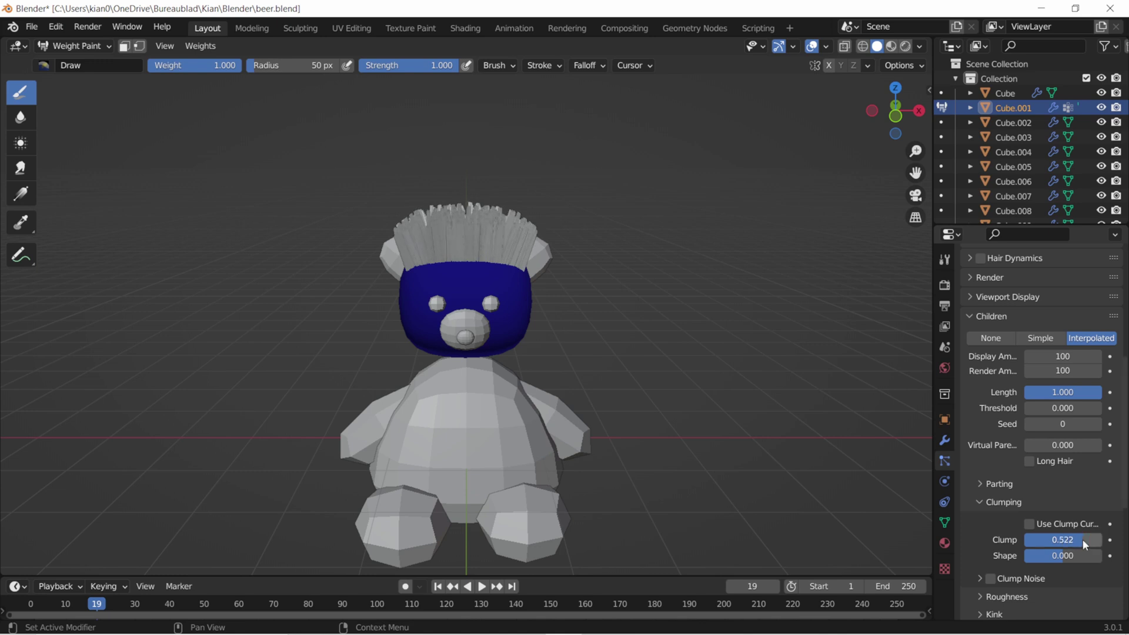
scroll(989, 574, "down", 1)
left_click(979, 572)
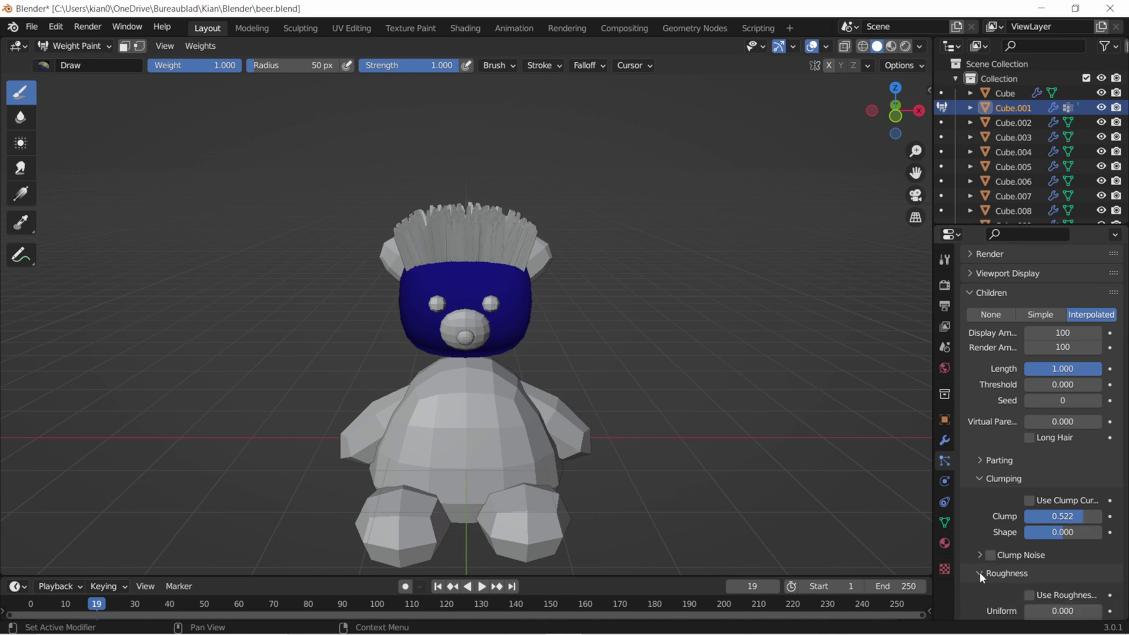
scroll(1044, 574, "down", 2)
mouse_move(1044, 564)
left_mouse_down()
mouse_move(1062, 565)
mouse_move(1044, 564)
mouse_move(1052, 579)
left_mouse_up()
scroll(1029, 560, "down", 7)
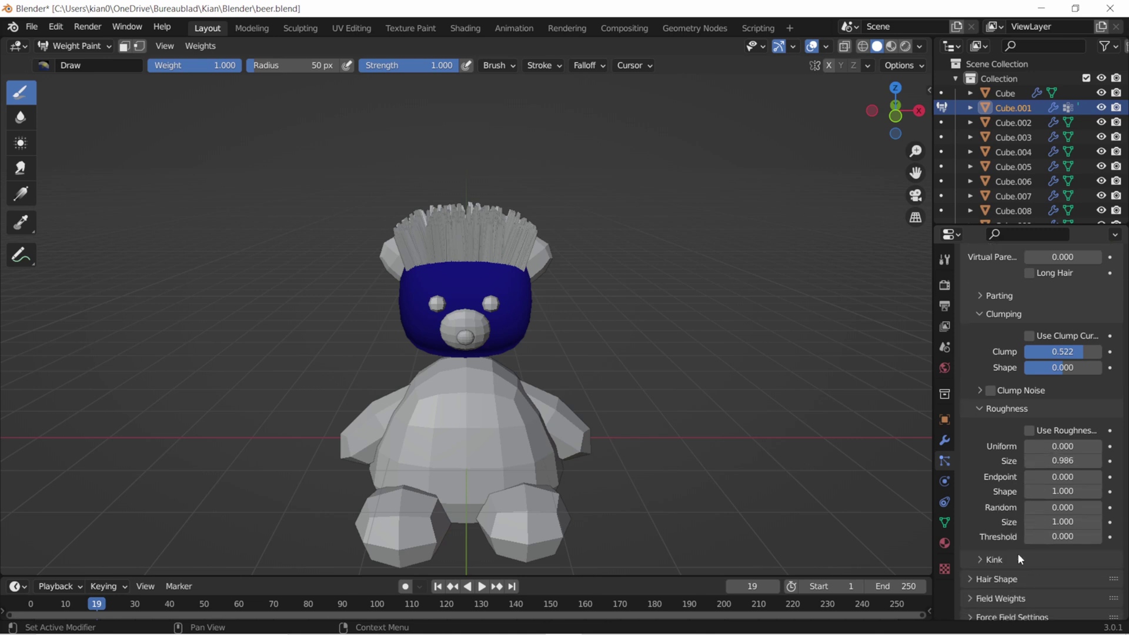
left_click(970, 533)
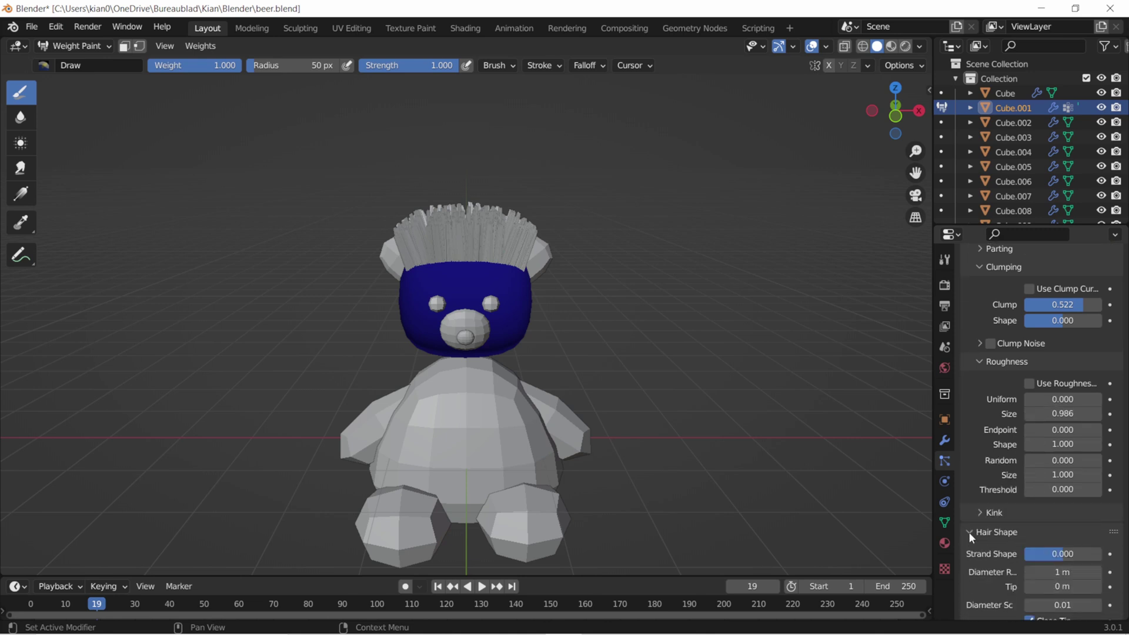
Try the Braid, Curl and Wave kink types on the head hair, settling on Braid
scroll(971, 518, "down", 1)
left_click(978, 488)
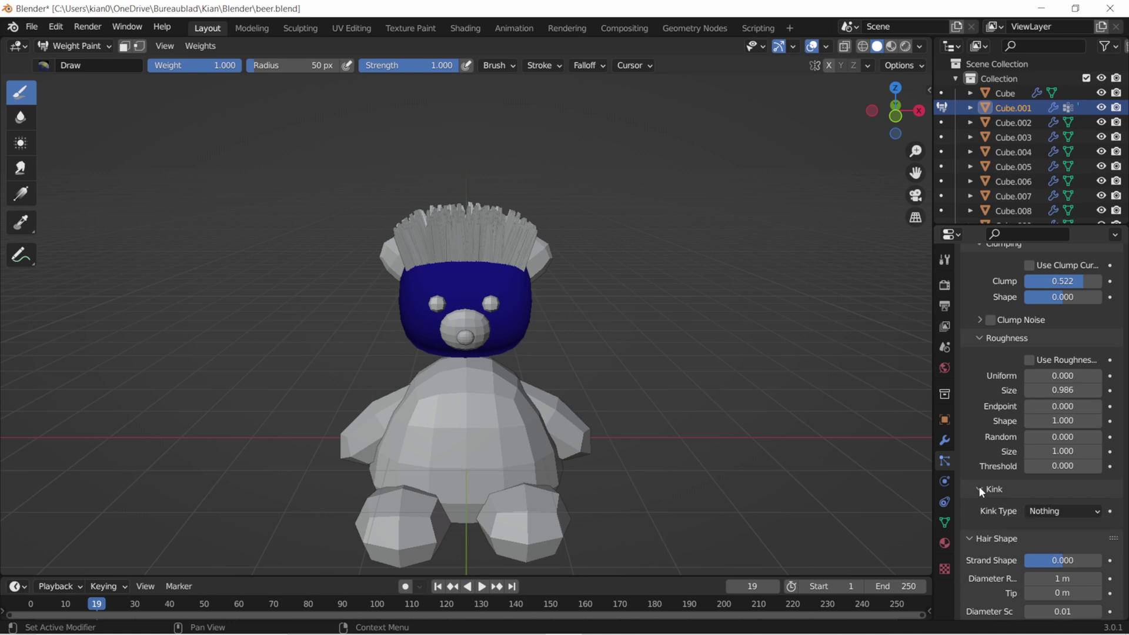
left_click(1050, 511)
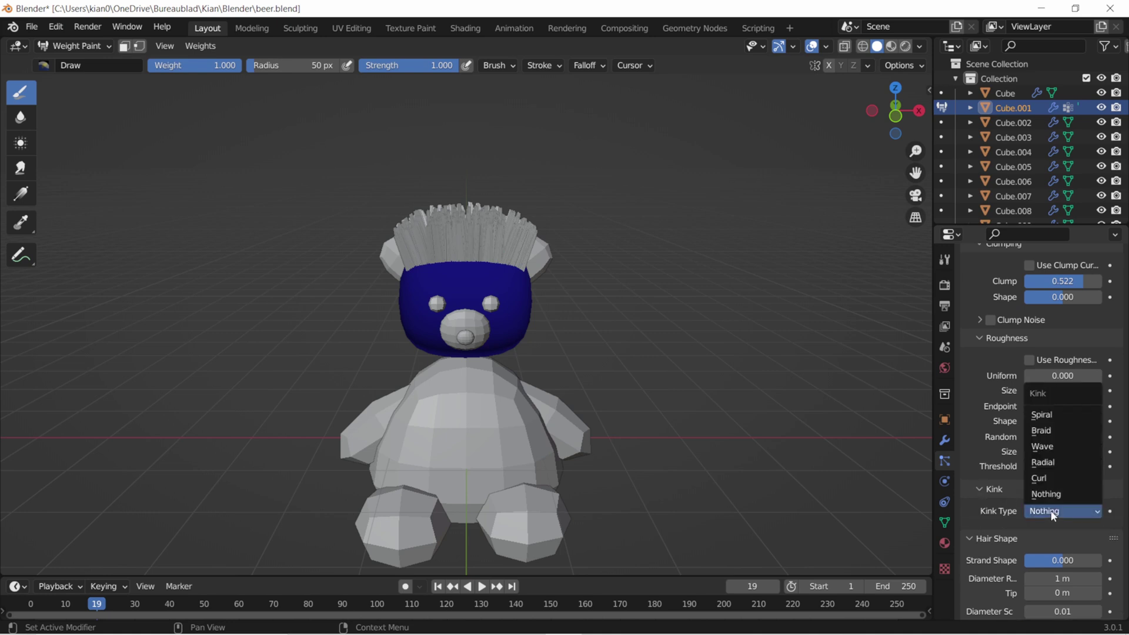
left_click(1051, 432)
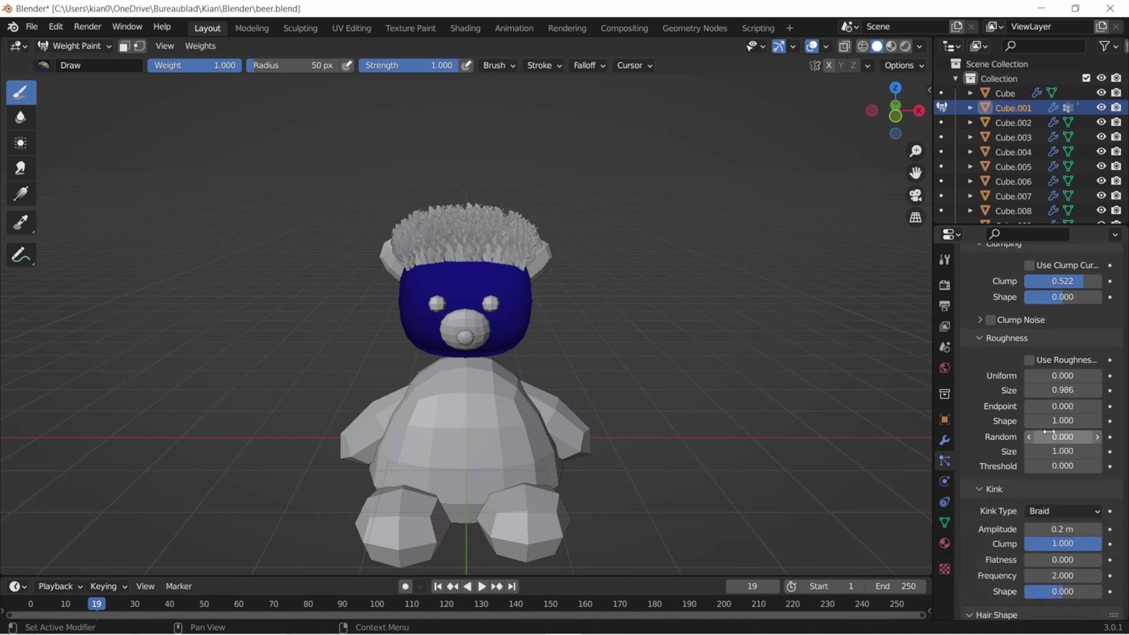
left_click(1052, 511)
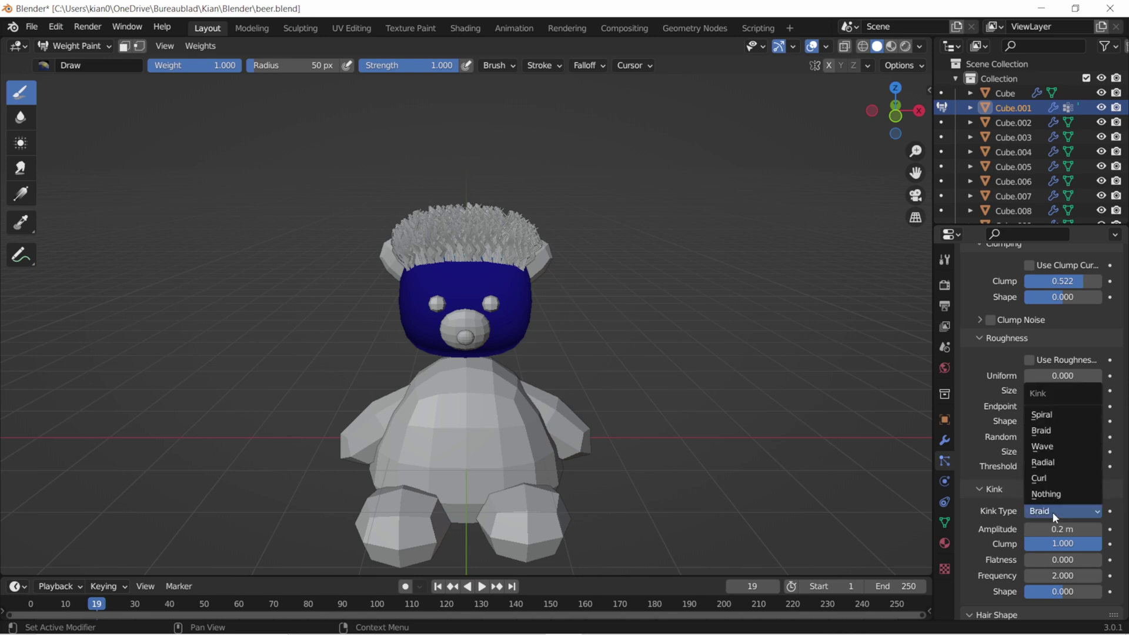
left_click(1049, 477)
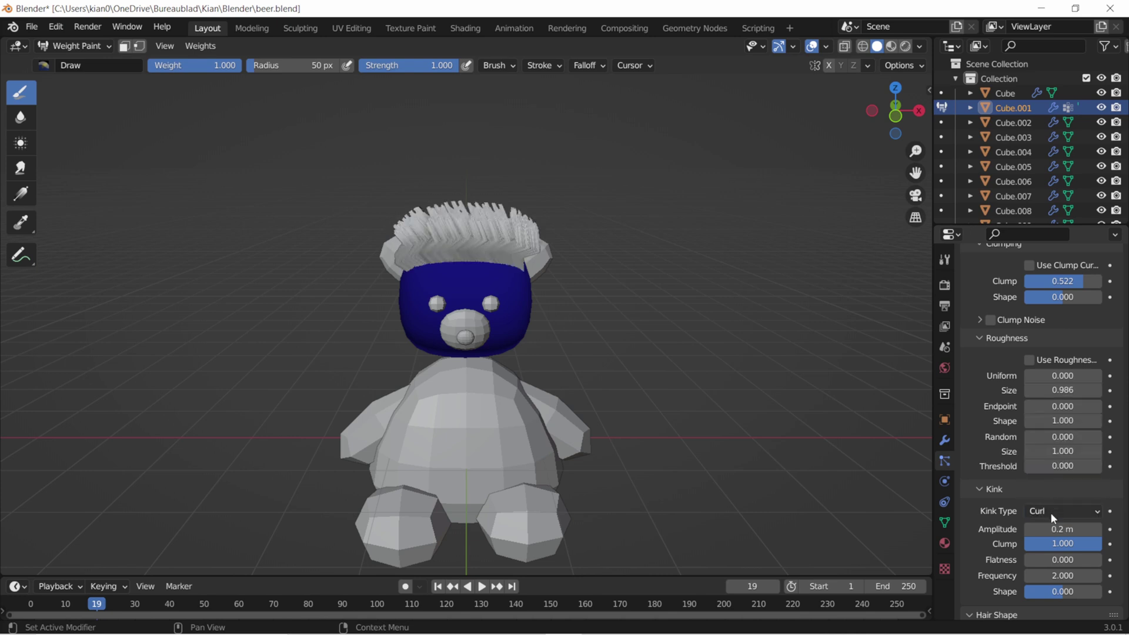
left_click(1051, 514)
left_click(1052, 450)
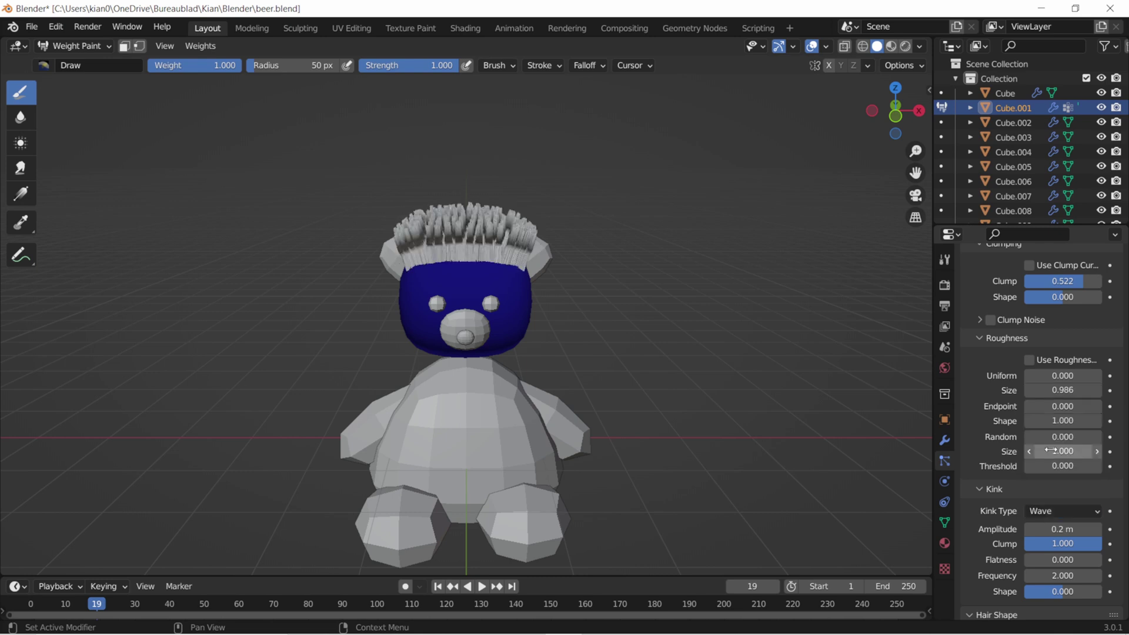
left_click(1050, 514)
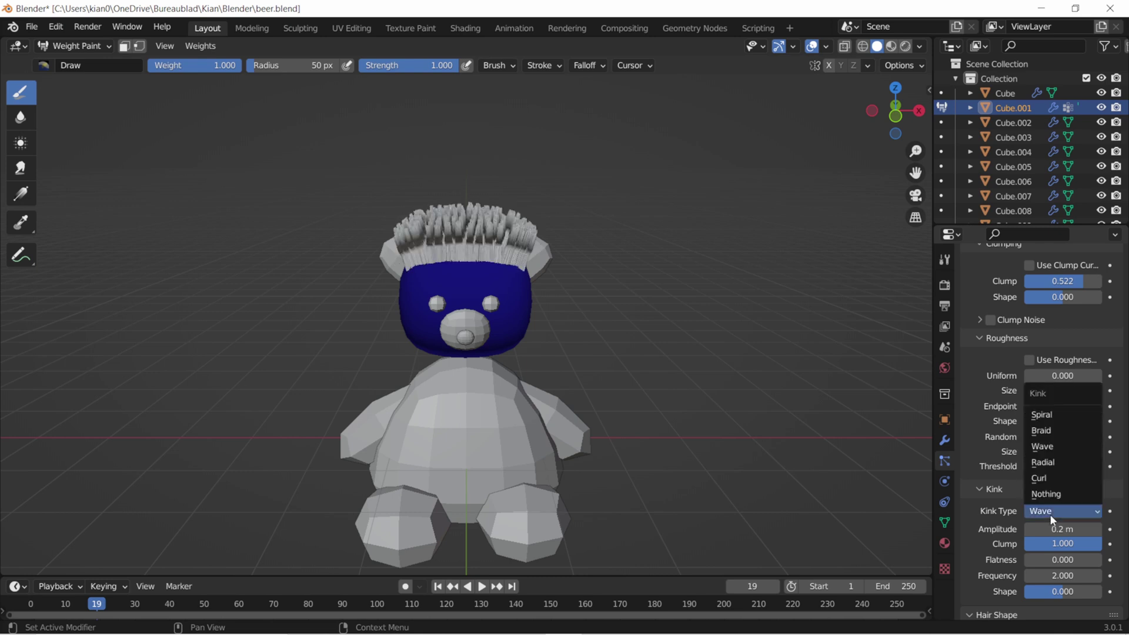
left_click(1049, 437)
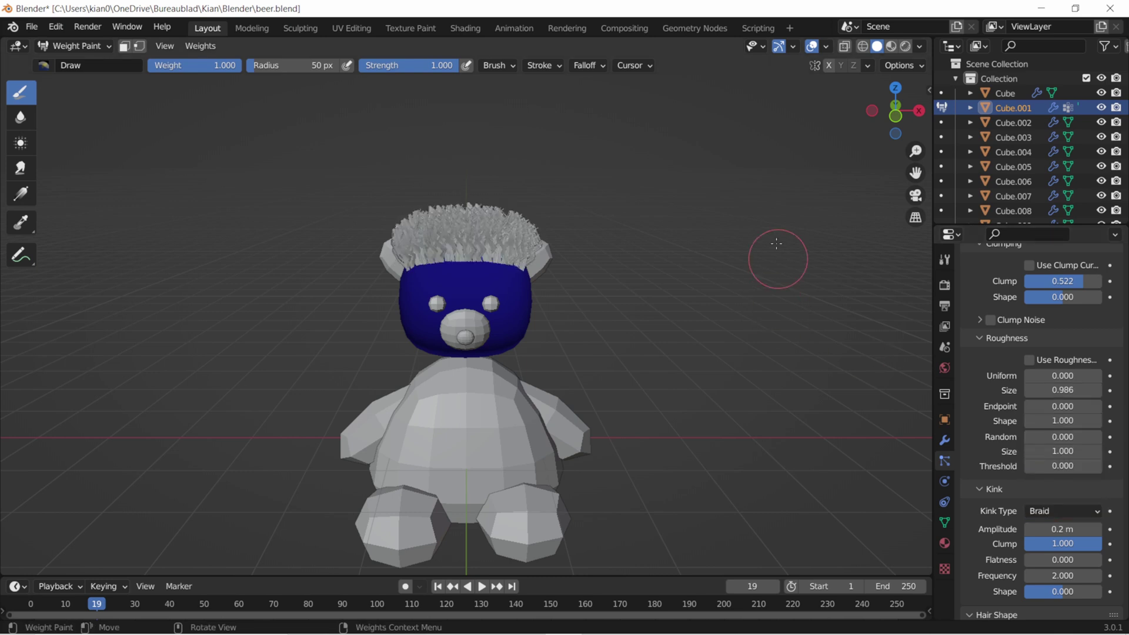
Zoom in and orbit the view around the bear's braided head hair
scroll(566, 189, "up", 1)
scroll(575, 168, "up", 1)
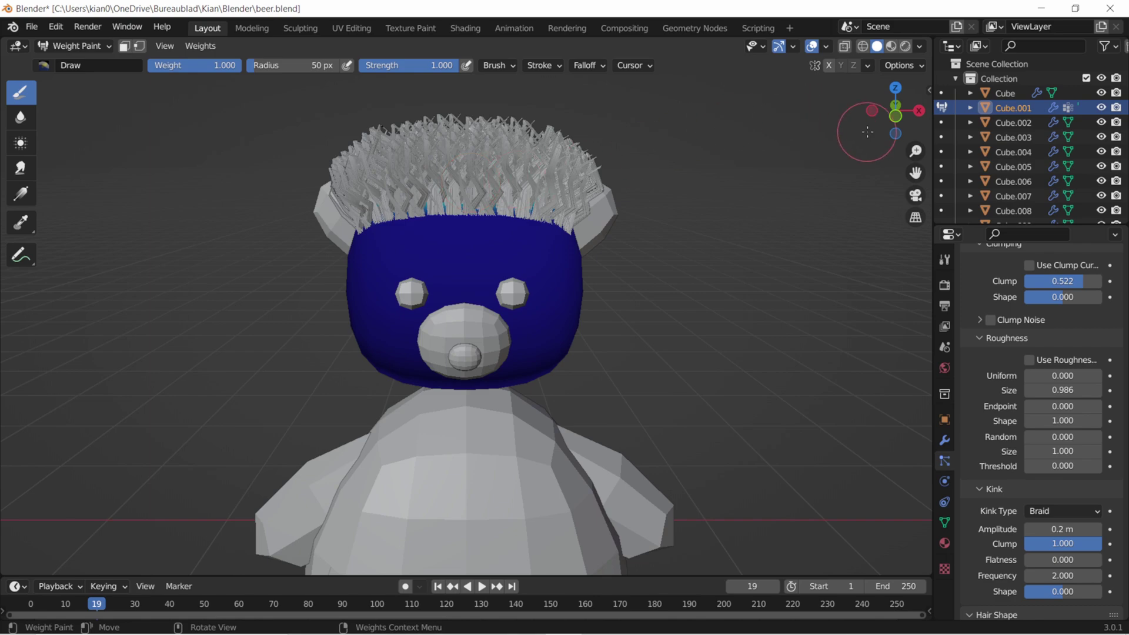
mouse_move(895, 112)
left_mouse_down()
mouse_move(852, 117)
mouse_move(882, 112)
mouse_move(895, 125)
left_mouse_up()
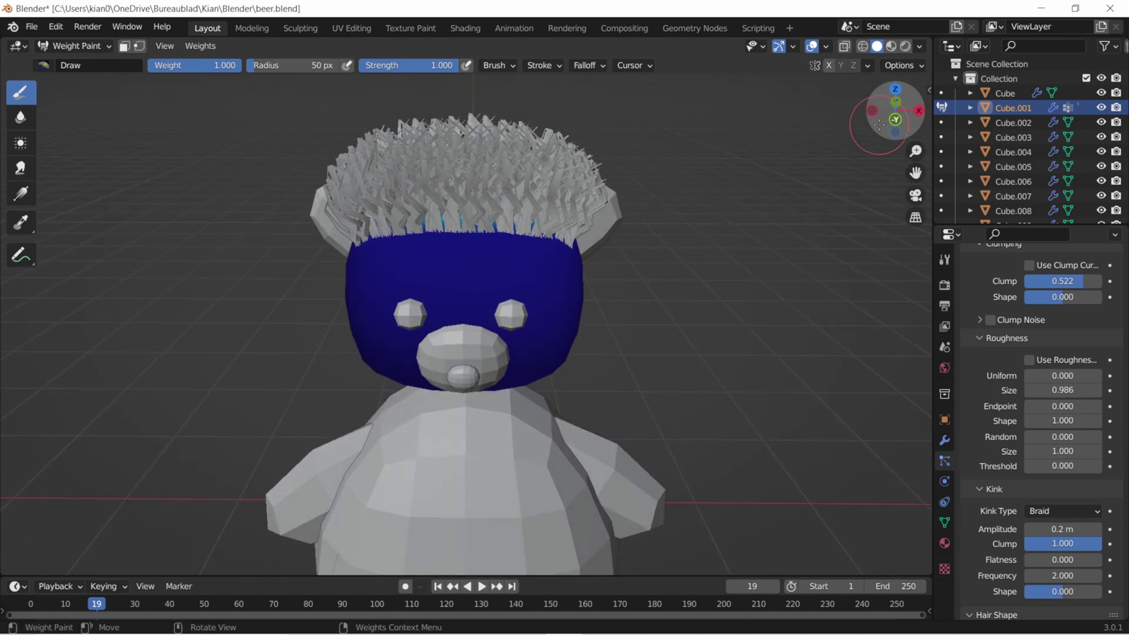
left_click(89, 51)
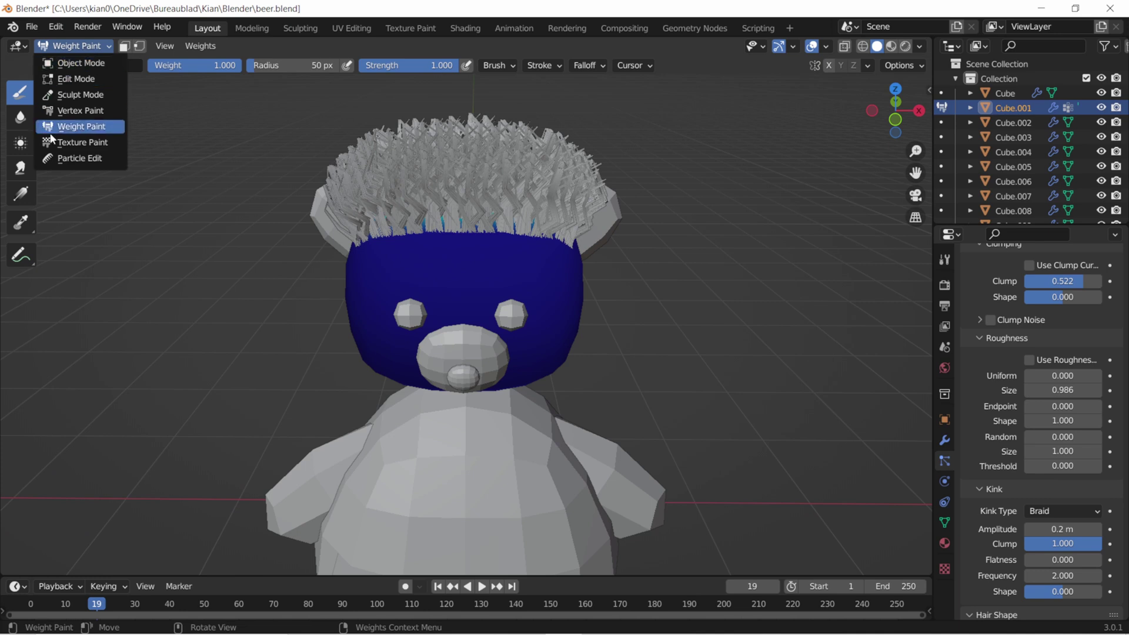
Enter Particle Edit with the Comb brush and sweep the left-ear strands upward
left_click(72, 159)
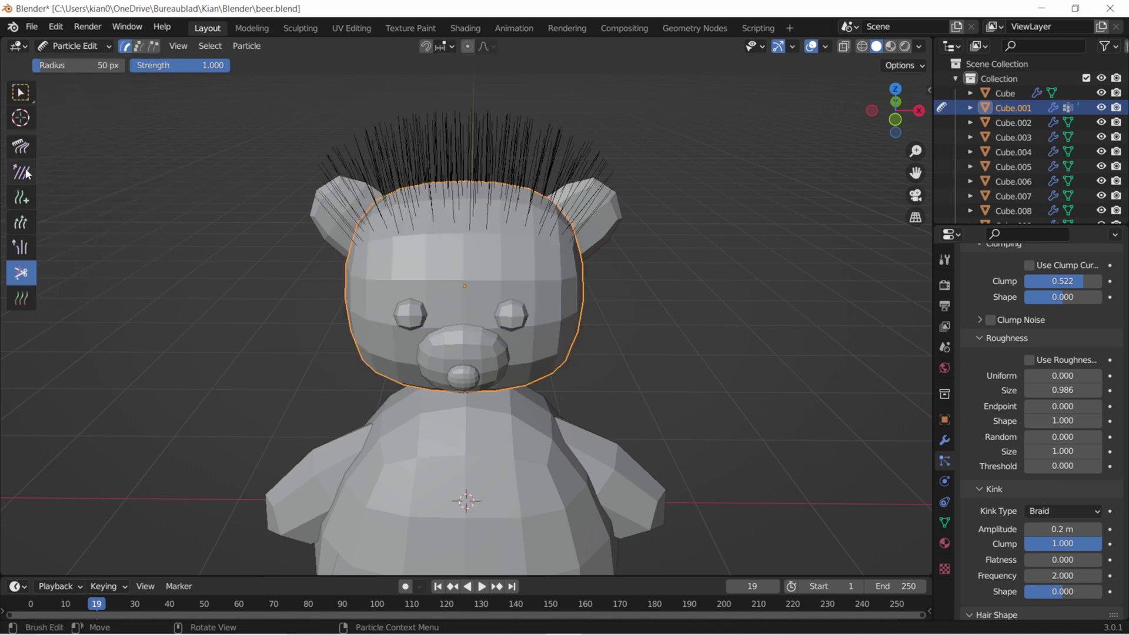
left_click(21, 146)
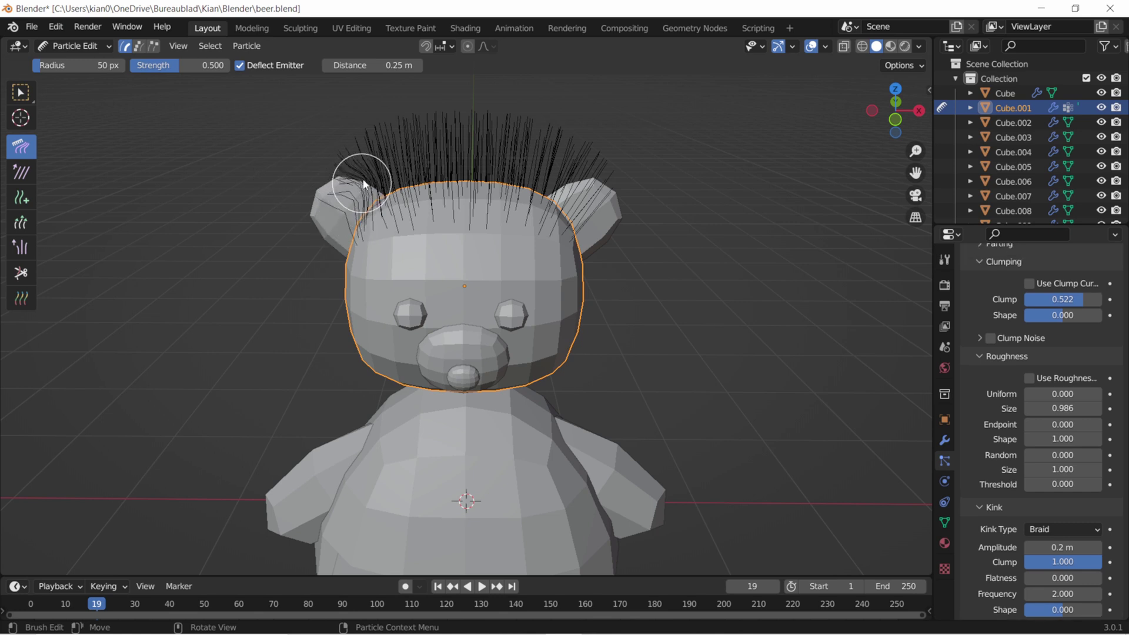
left_click_drag(363, 184, 346, 211)
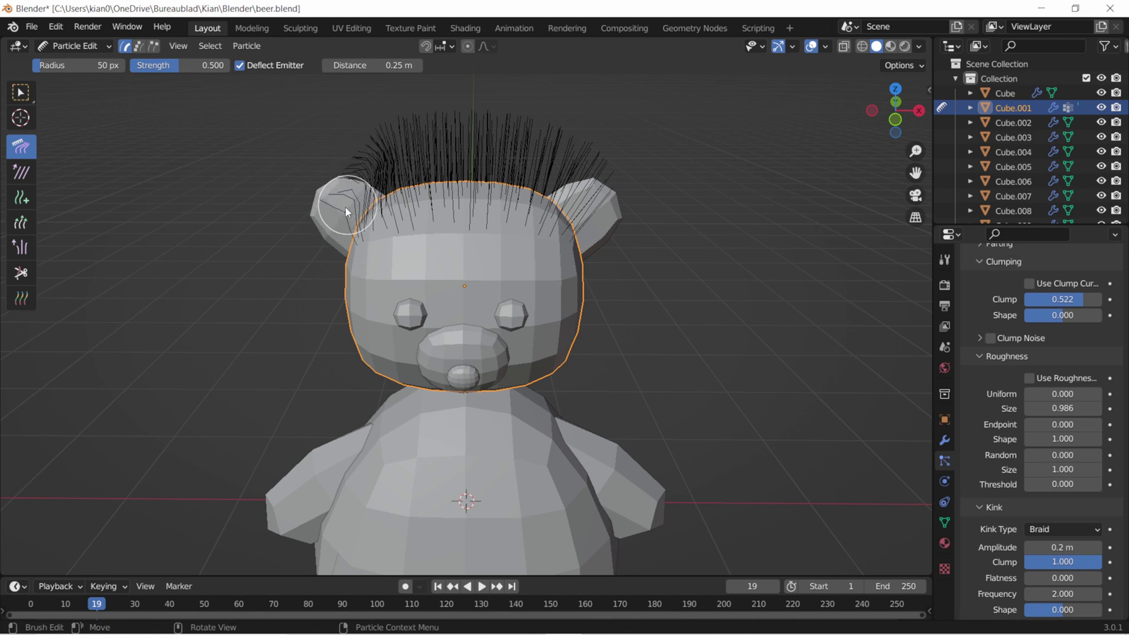
left_click(139, 46)
mouse_move(371, 213)
left_mouse_down()
mouse_move(365, 194)
mouse_move(391, 150)
left_mouse_up()
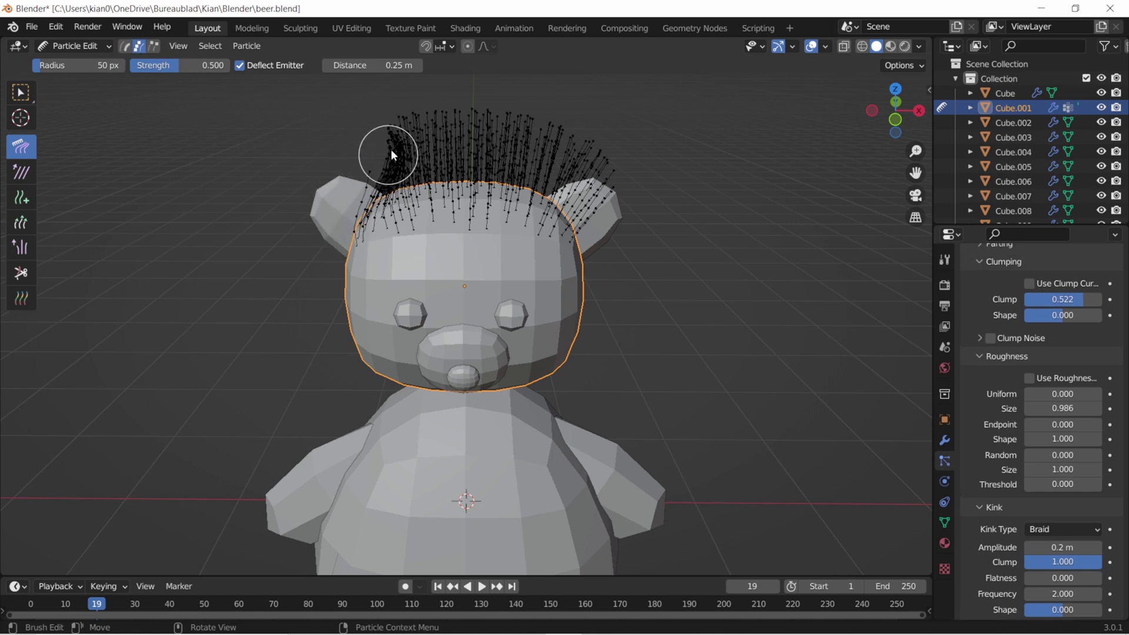
left_click_drag(358, 185, 421, 112)
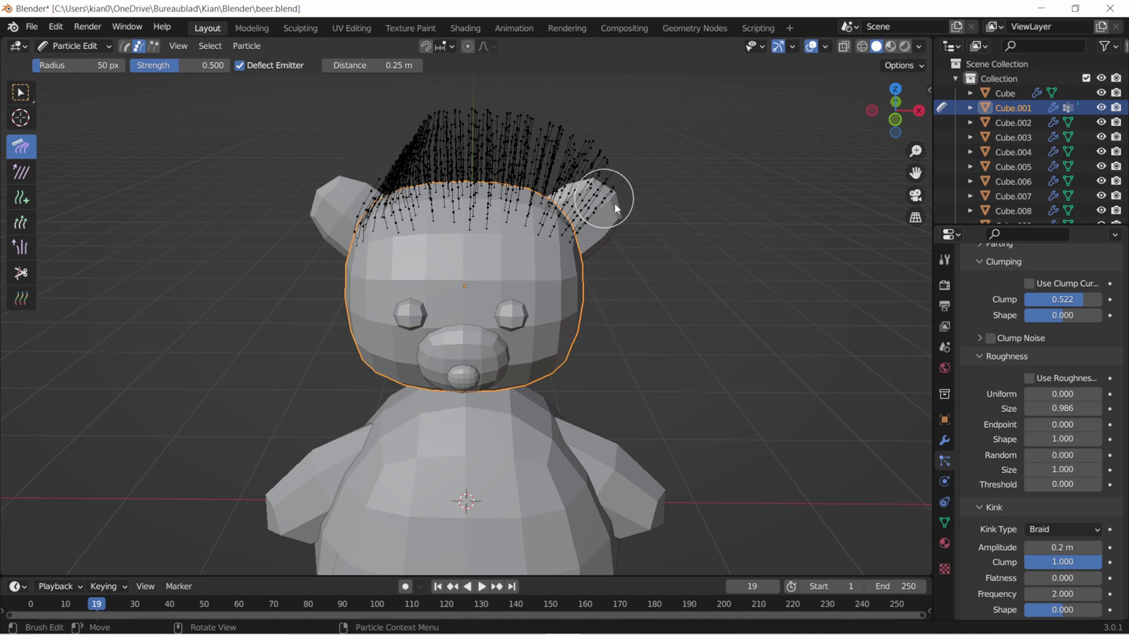
Comb the strands beside both ears up and inward into a peak on the crown
left_click_drag(602, 206, 576, 136)
left_click_drag(590, 189, 567, 153)
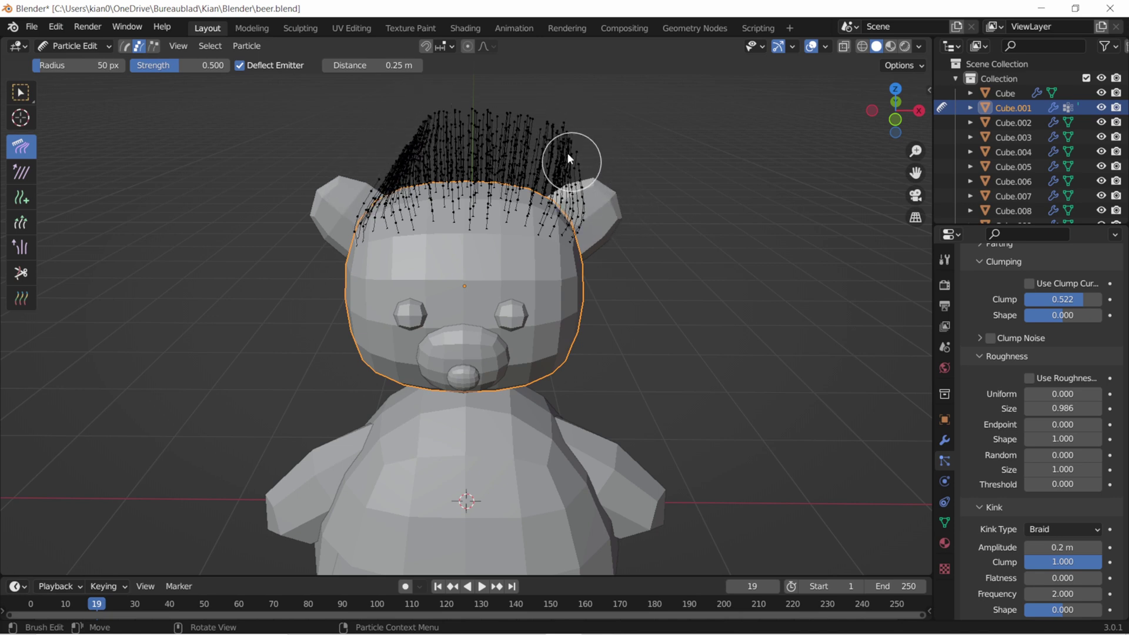
left_click_drag(582, 212, 548, 174)
left_click_drag(572, 210, 542, 168)
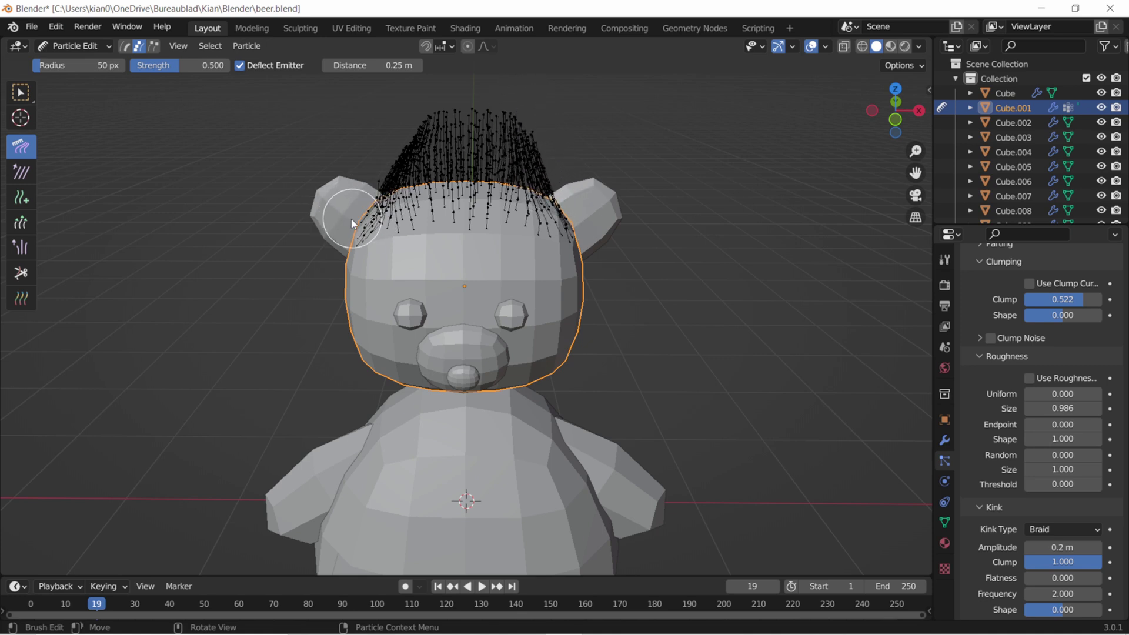
left_click_drag(351, 219, 383, 174)
left_click_drag(353, 211, 400, 151)
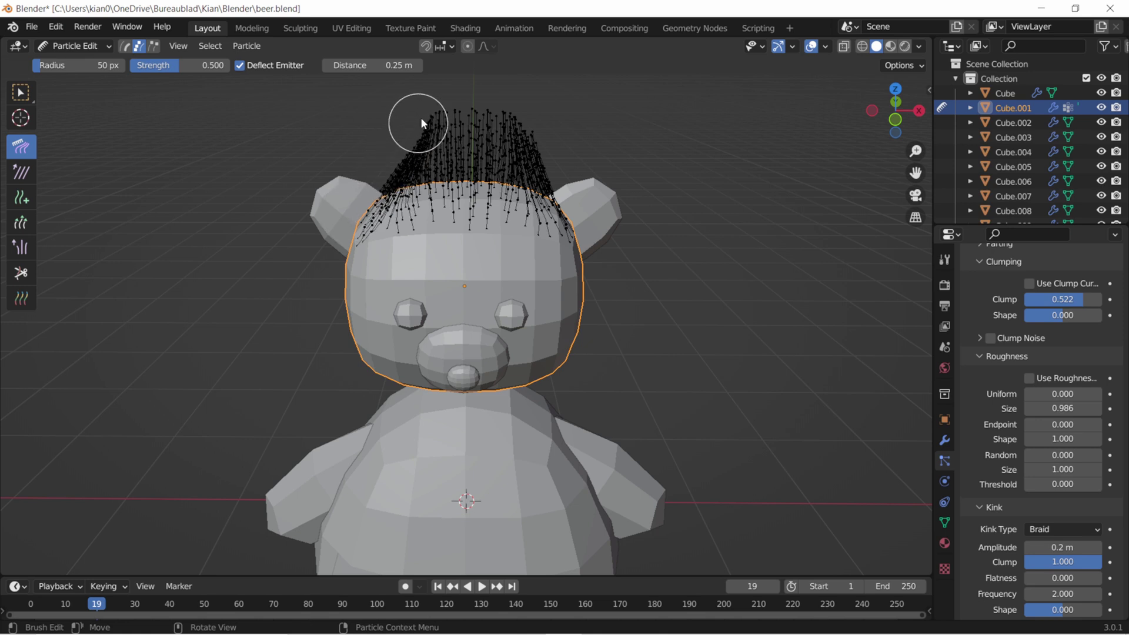
left_click_drag(555, 188, 541, 160)
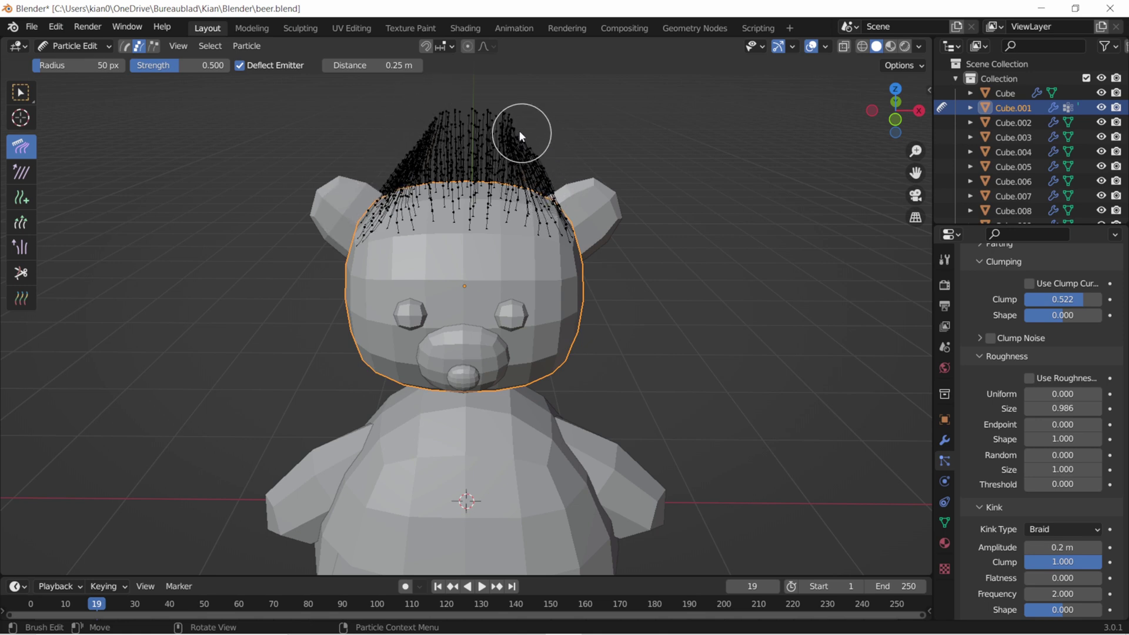
left_click_drag(565, 223, 506, 118)
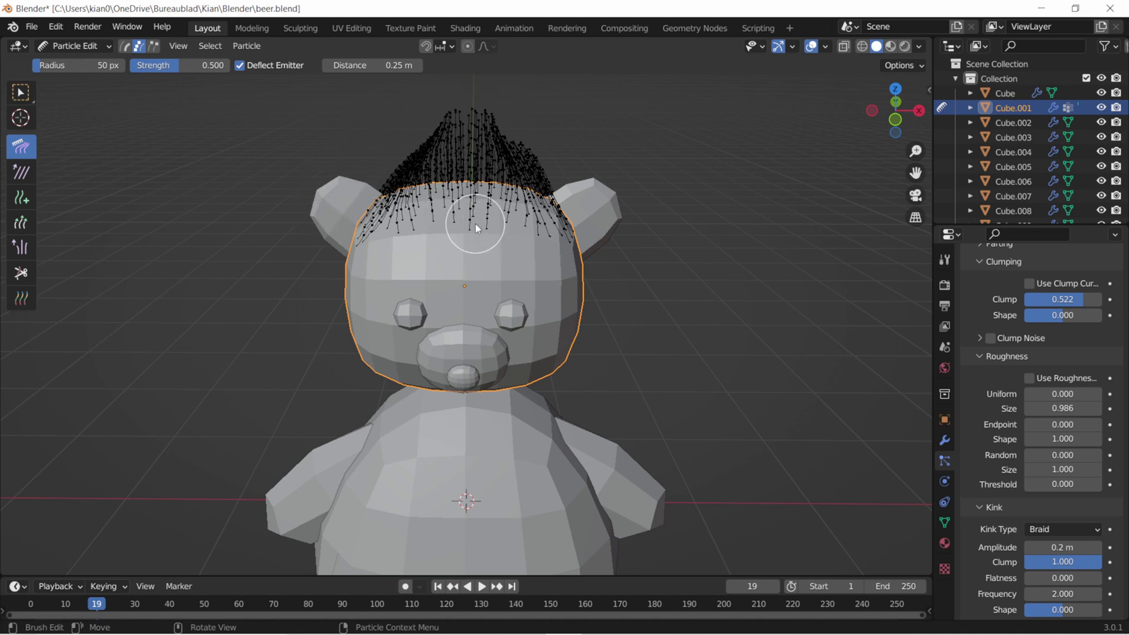
Return to Object Mode and orbit and zoom out over the orange bear and yellow backdrop
left_click(70, 46)
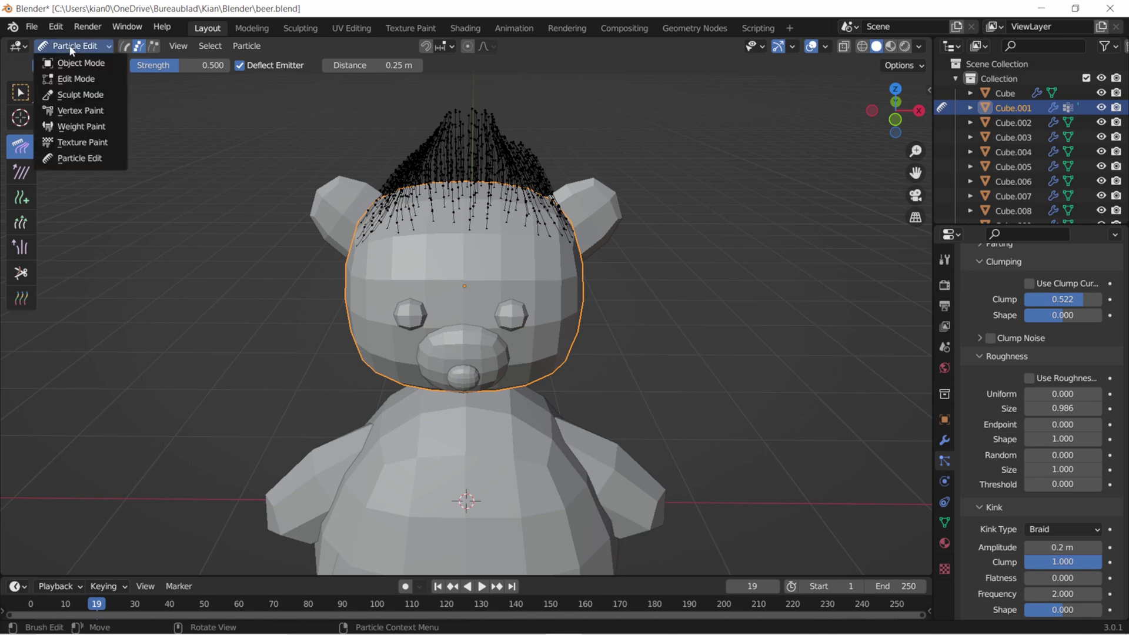
left_click(64, 64)
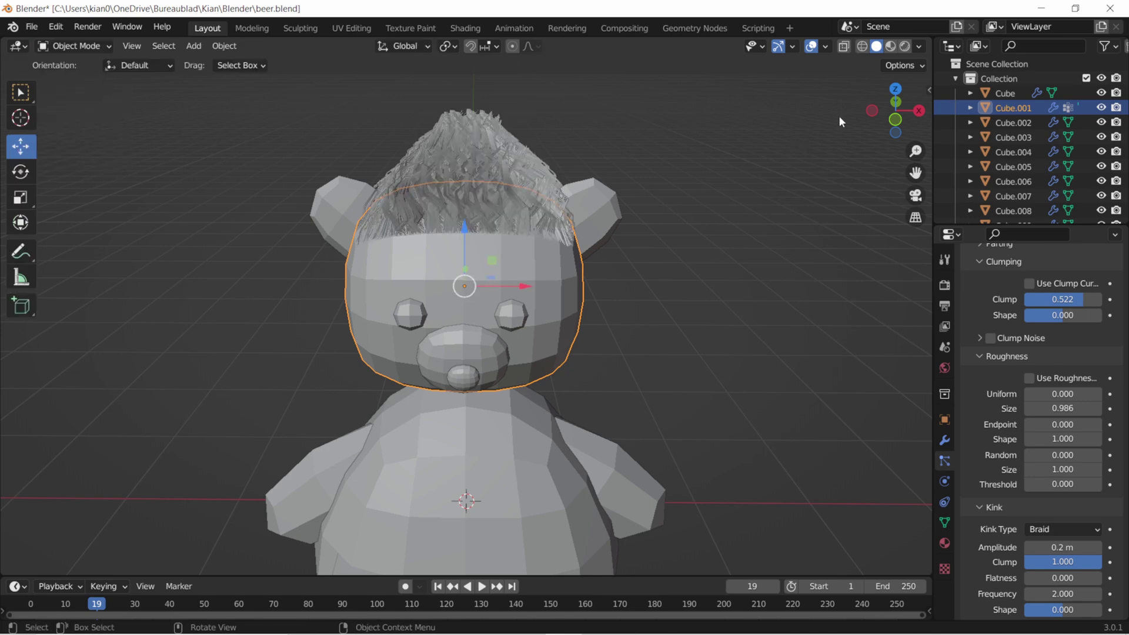
mouse_move(879, 126)
left_mouse_down()
mouse_move(905, 115)
mouse_move(891, 114)
left_mouse_up()
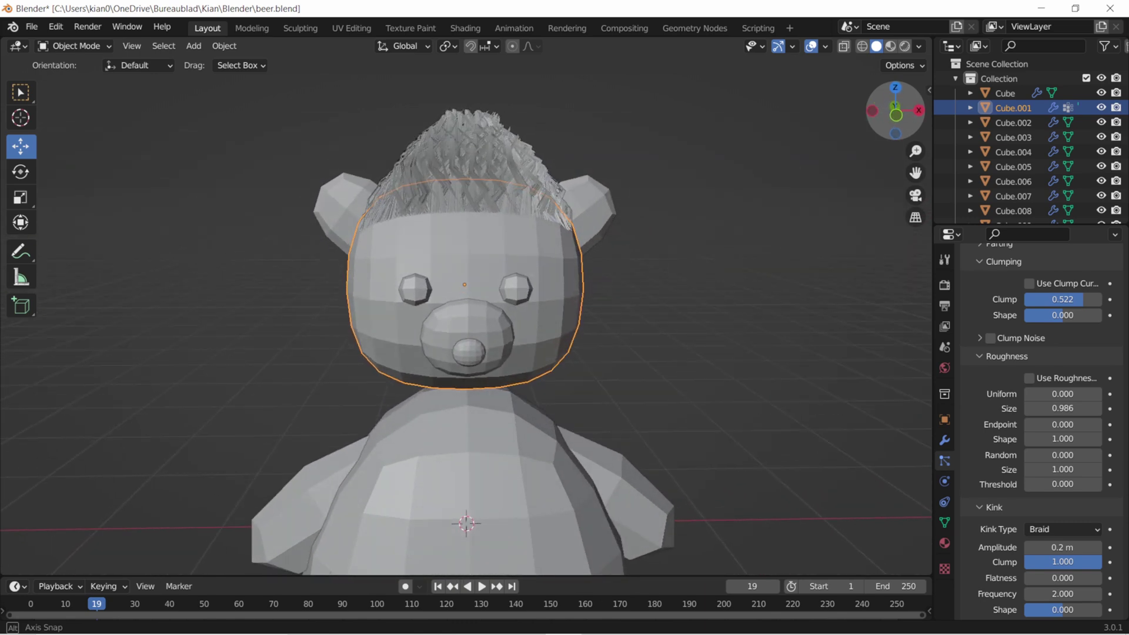
scroll(588, 379, "down", 3)
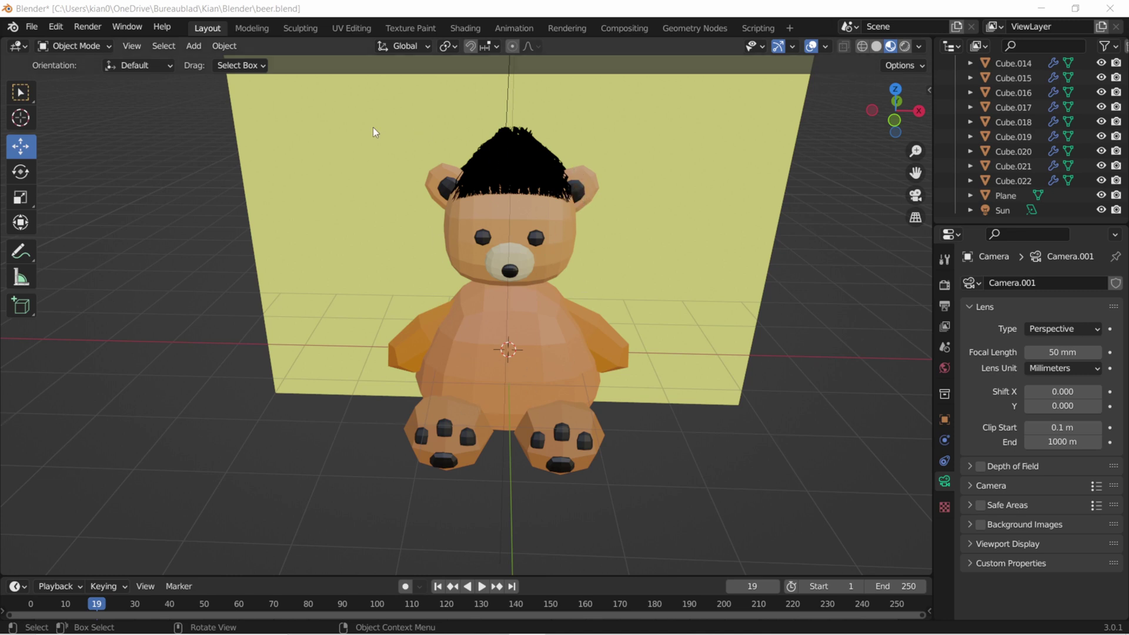
left_click(194, 46)
mouse_move(215, 63)
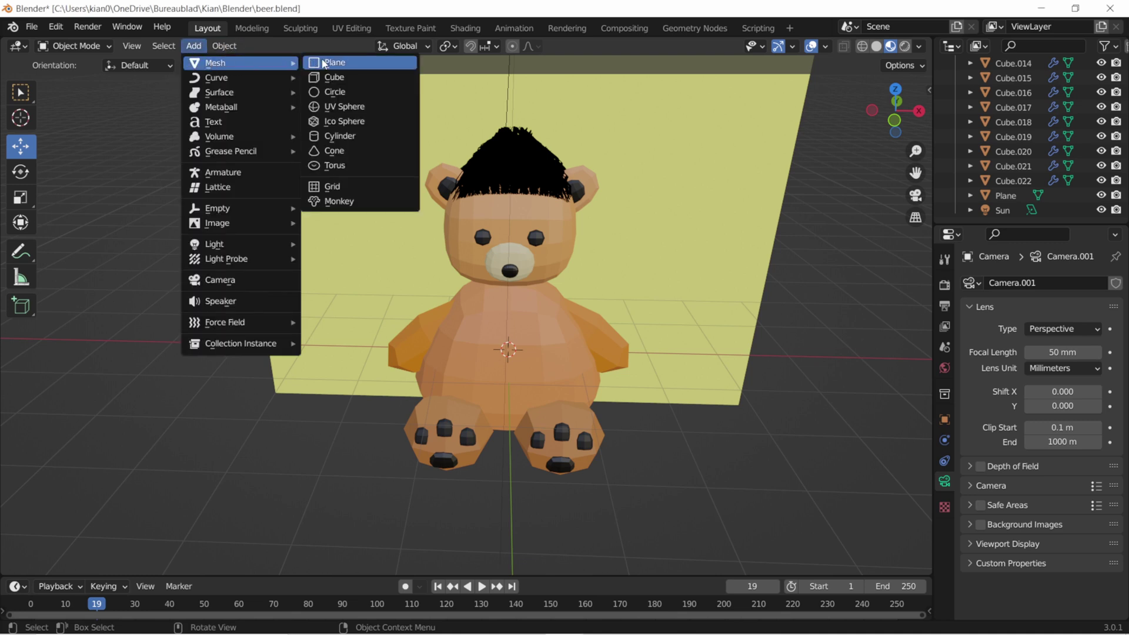
key("Escape")
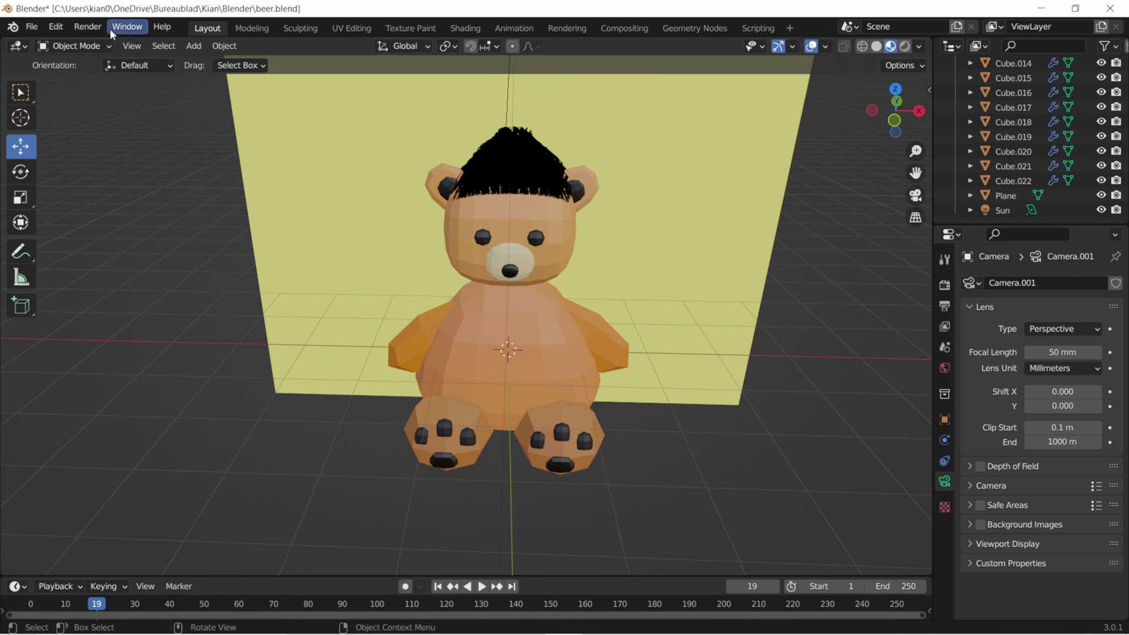
Render an image of the camera view showing the black-haired bear's head and shoulders
left_click(93, 30)
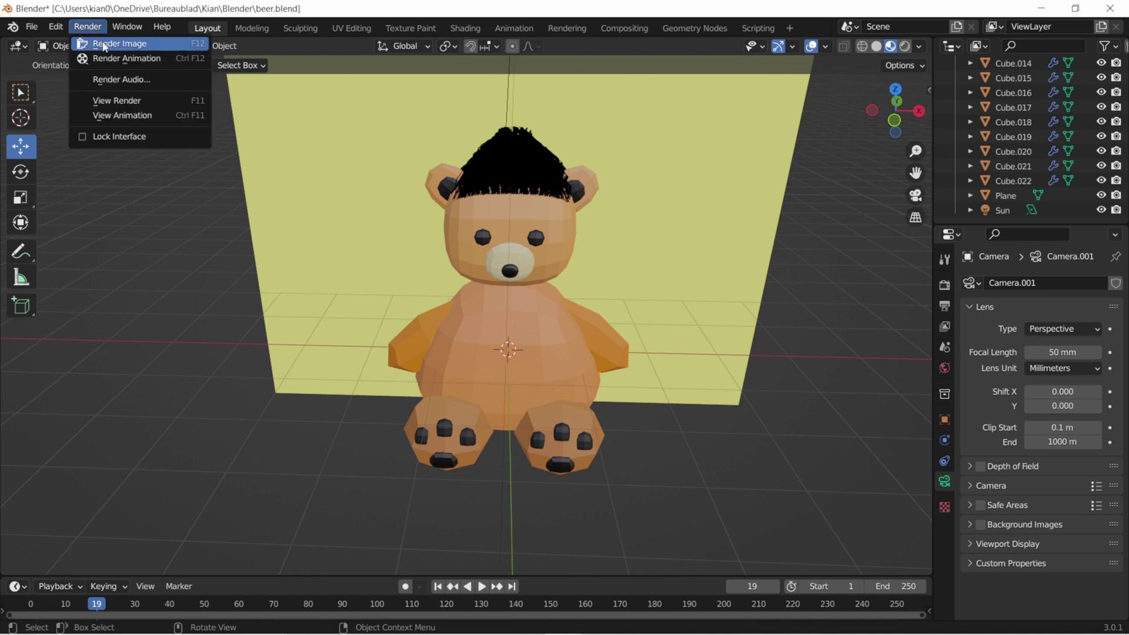
left_click(100, 30)
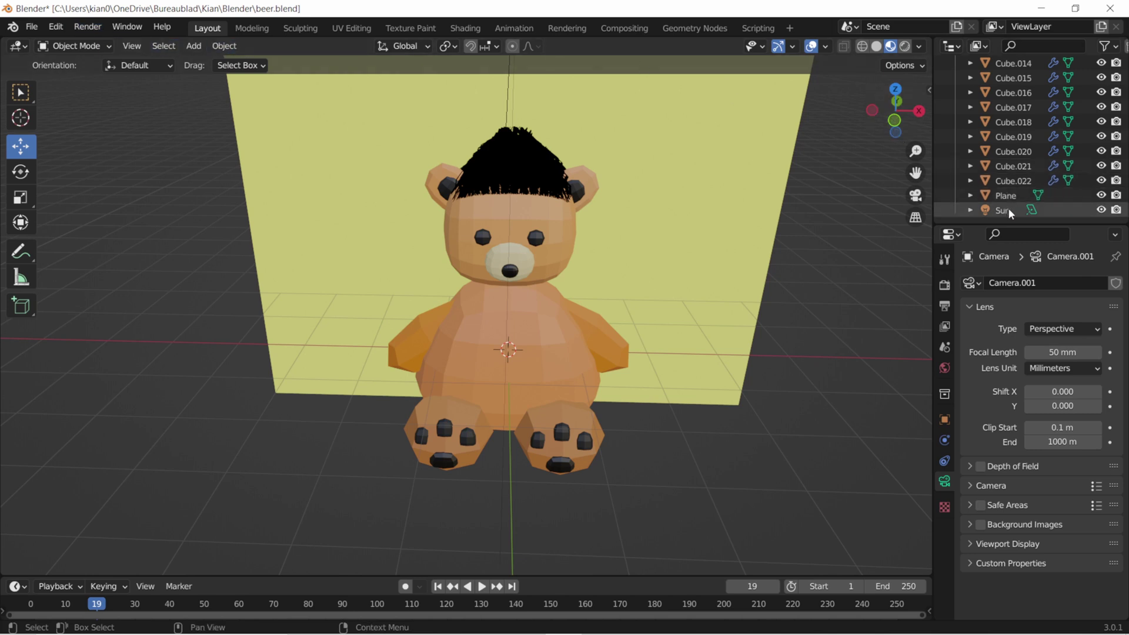
scroll(1010, 156, "up", 2)
scroll(1010, 156, "up", 2)
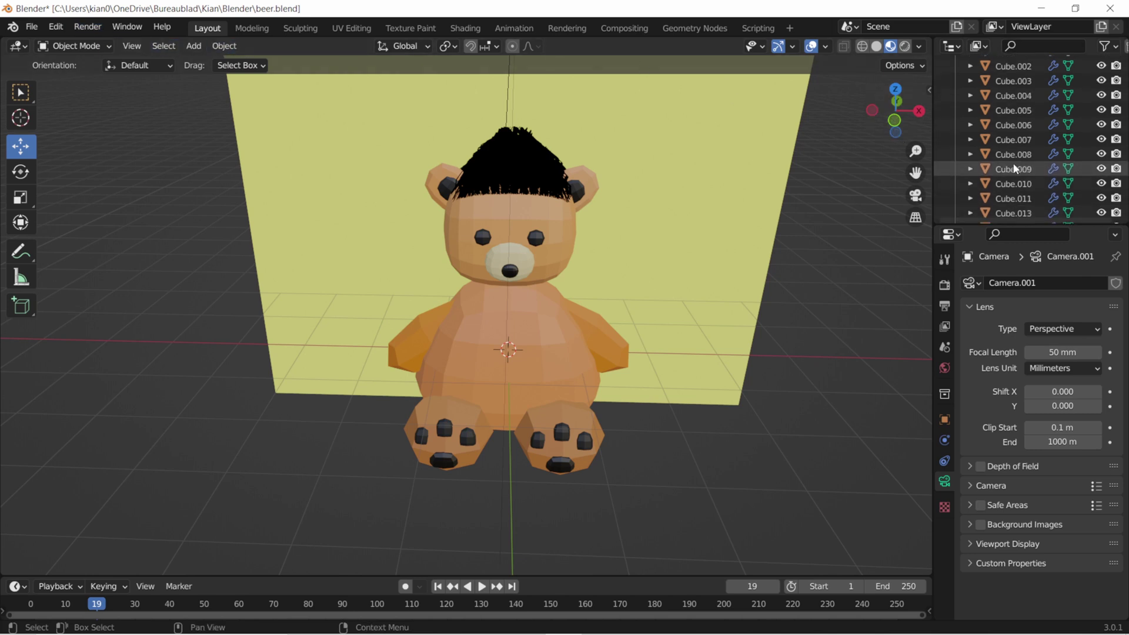
scroll(1010, 154, "up", 6)
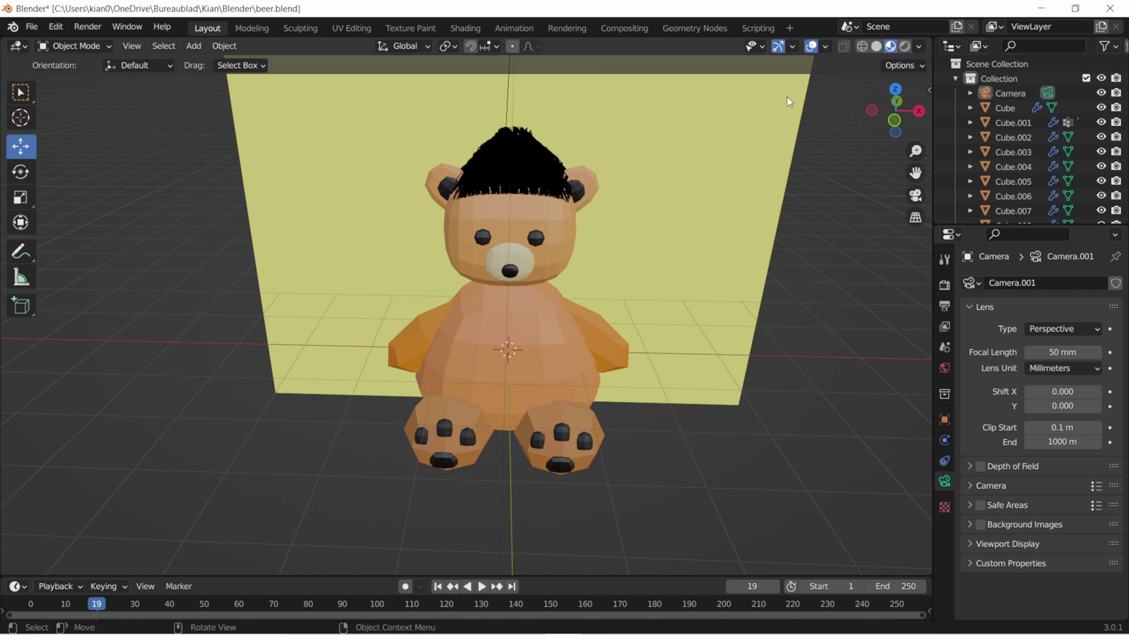
left_click(194, 47)
left_click(100, 30)
left_click(100, 42)
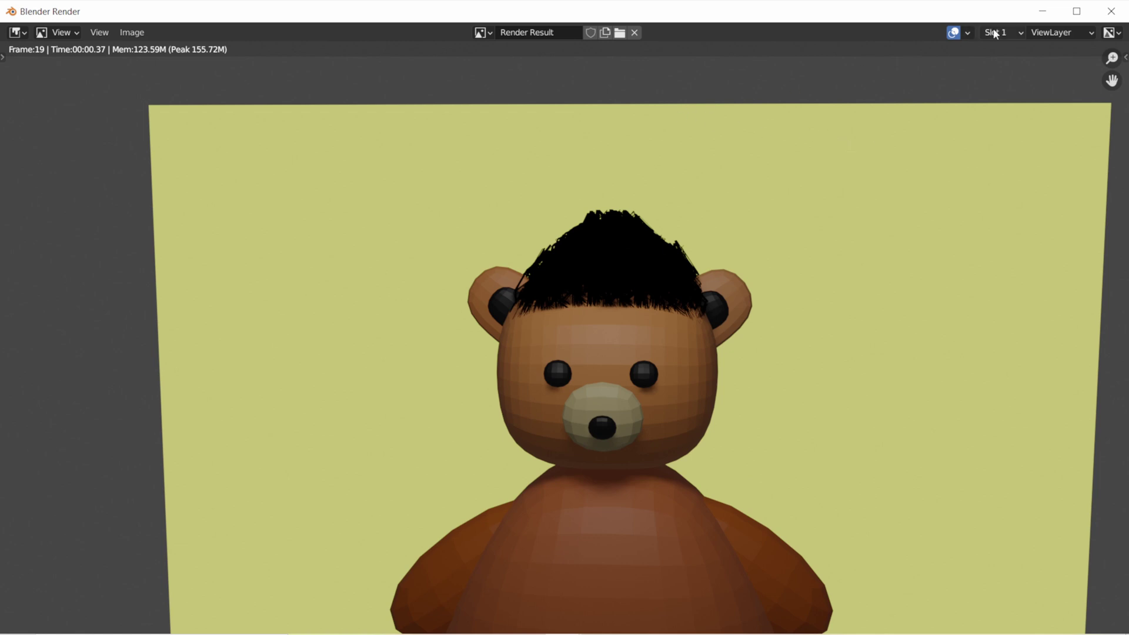
Close the render window and orbit the viewport around the backdrop walls, lights and cameras
left_click(1111, 11)
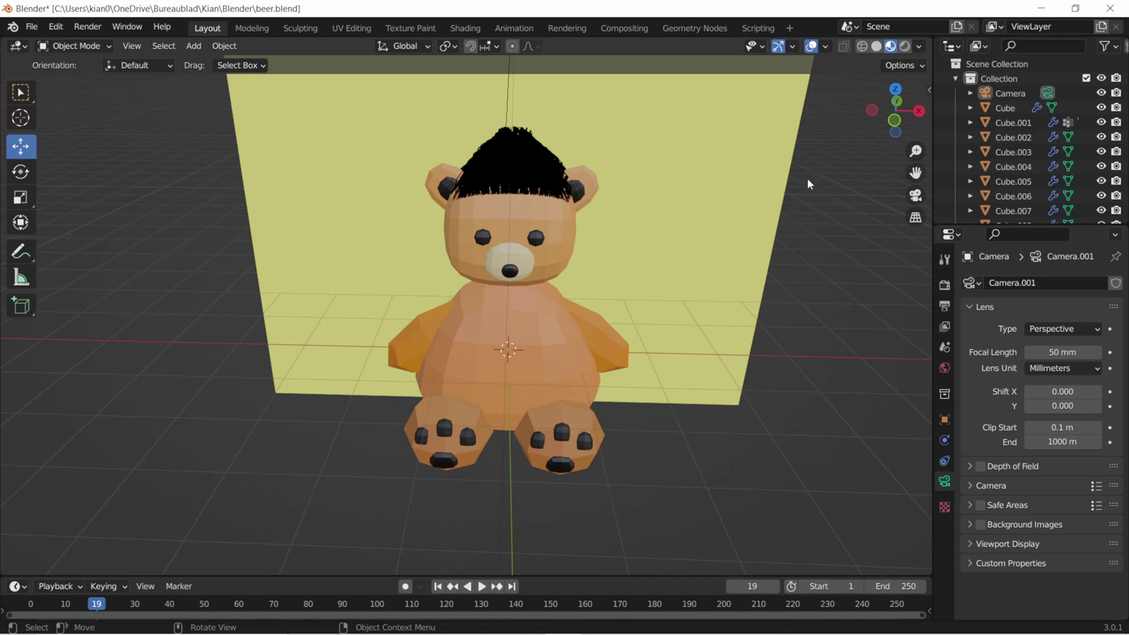
left_click_drag(895, 109, 513, 120)
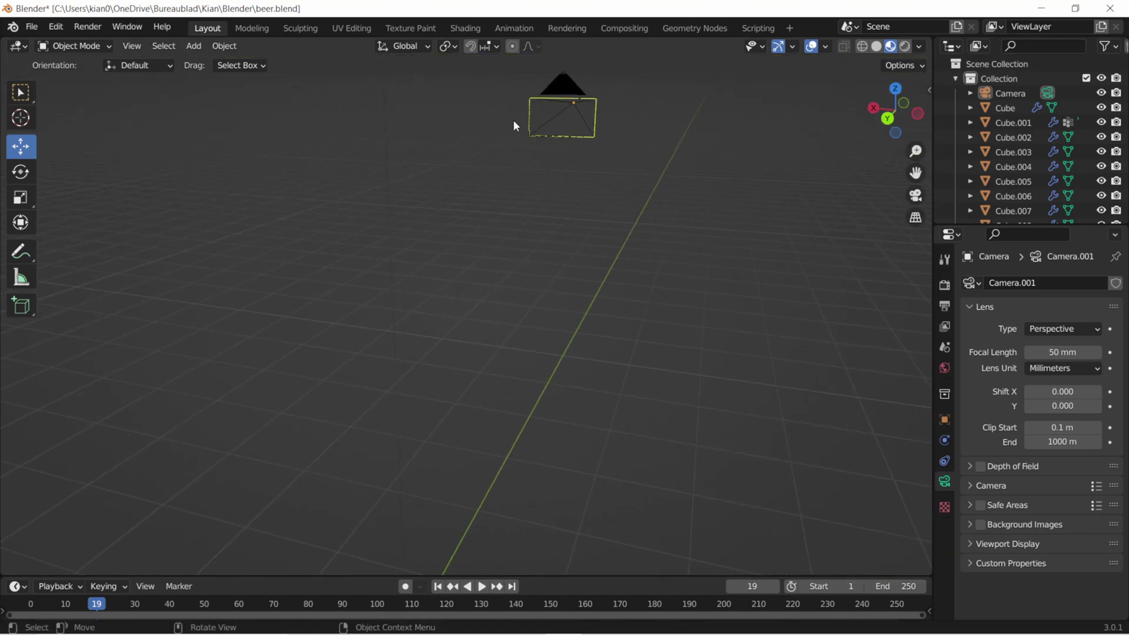
scroll(569, 141, "down", 5)
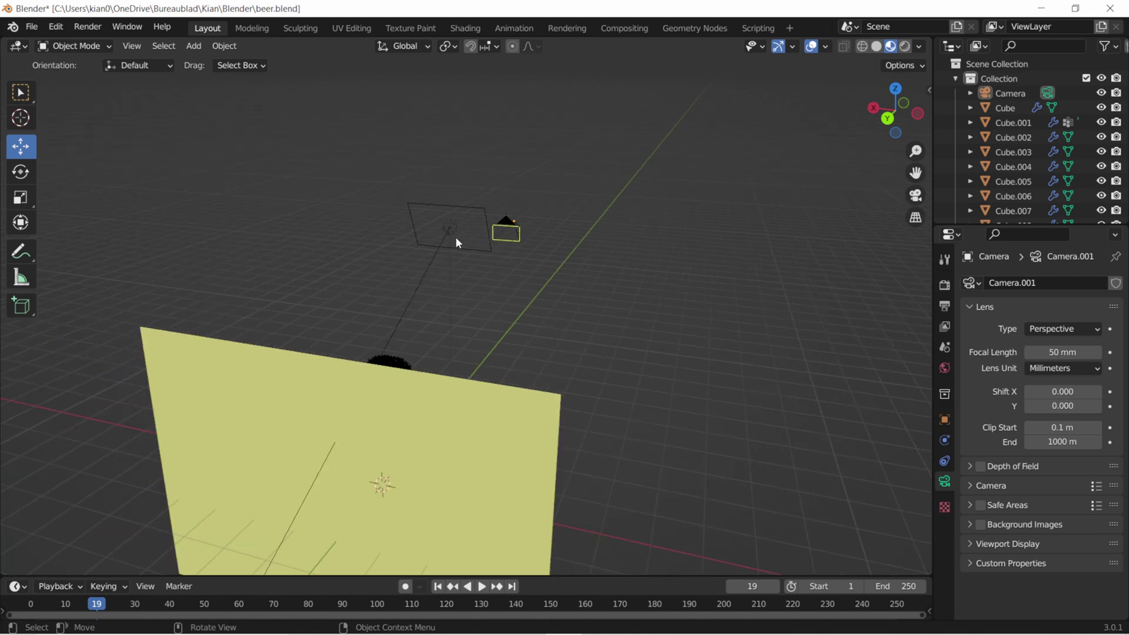
left_click_drag(910, 135, 812, 147)
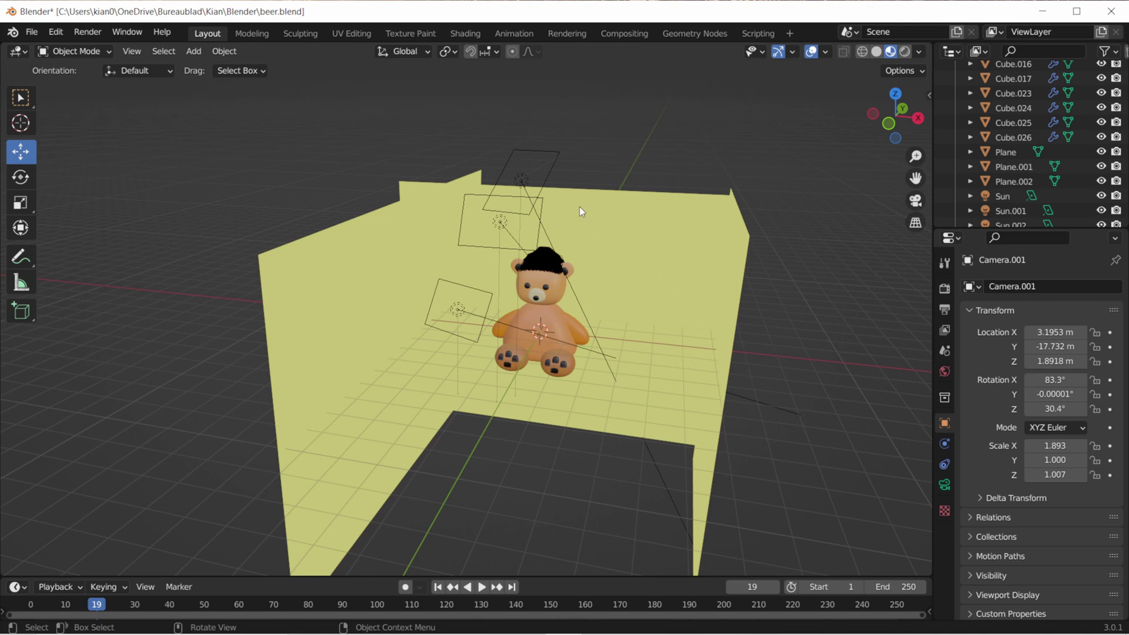
left_click_drag(903, 130, 871, 135)
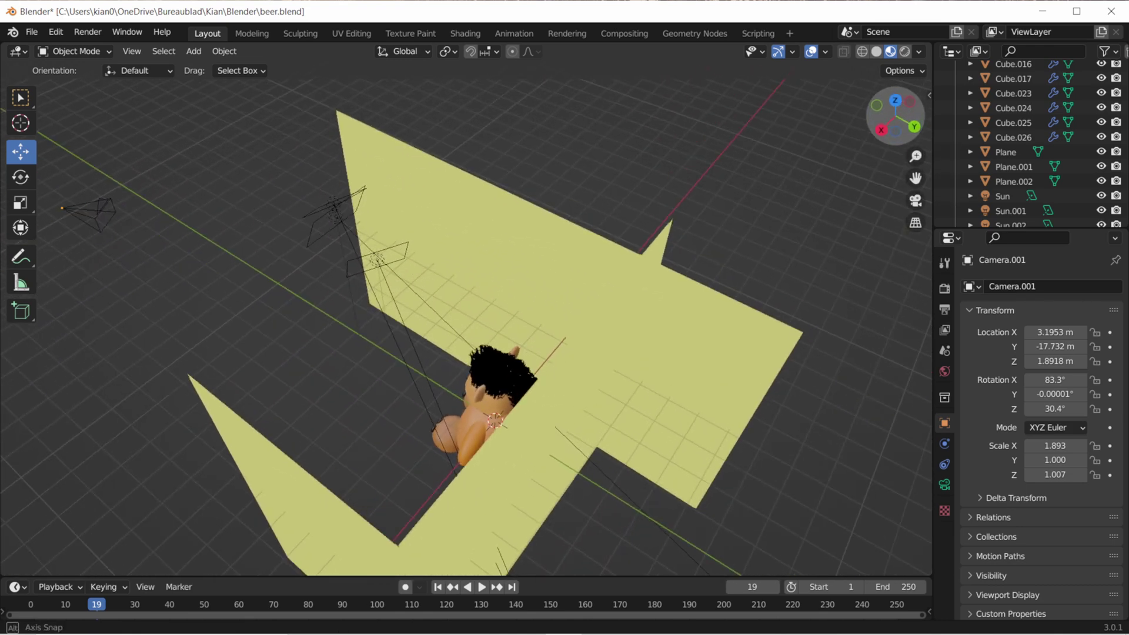
left_click_drag(870, 135, 619, 326)
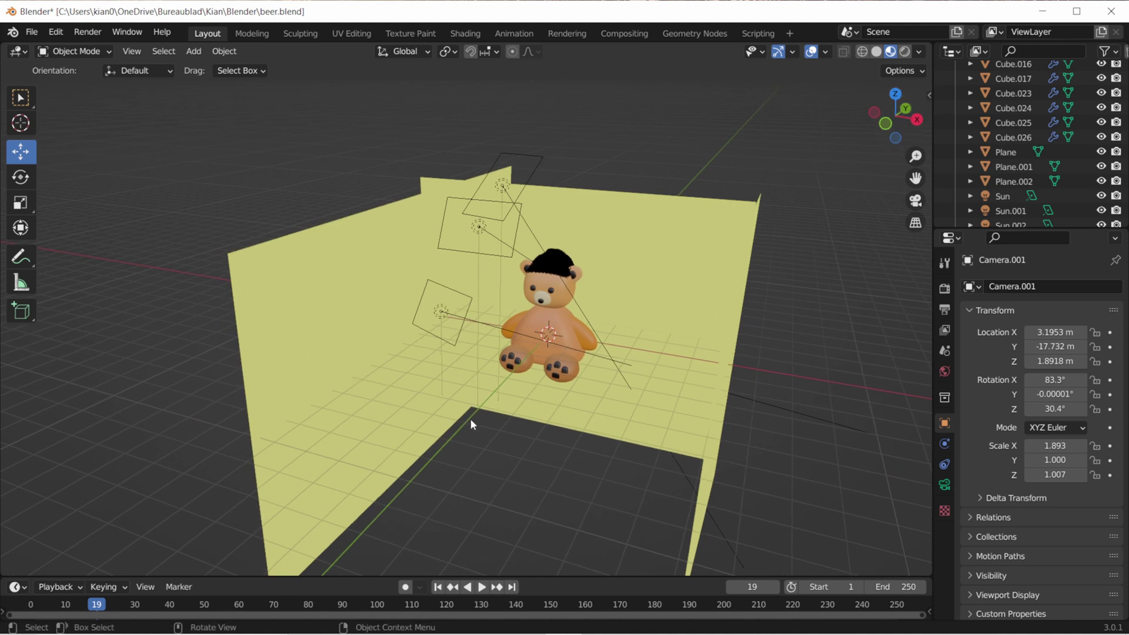
Adjust the zoom and render a new image of the whole seated teddy
scroll(470, 423, "down", 1)
scroll(372, 553, "down", 1)
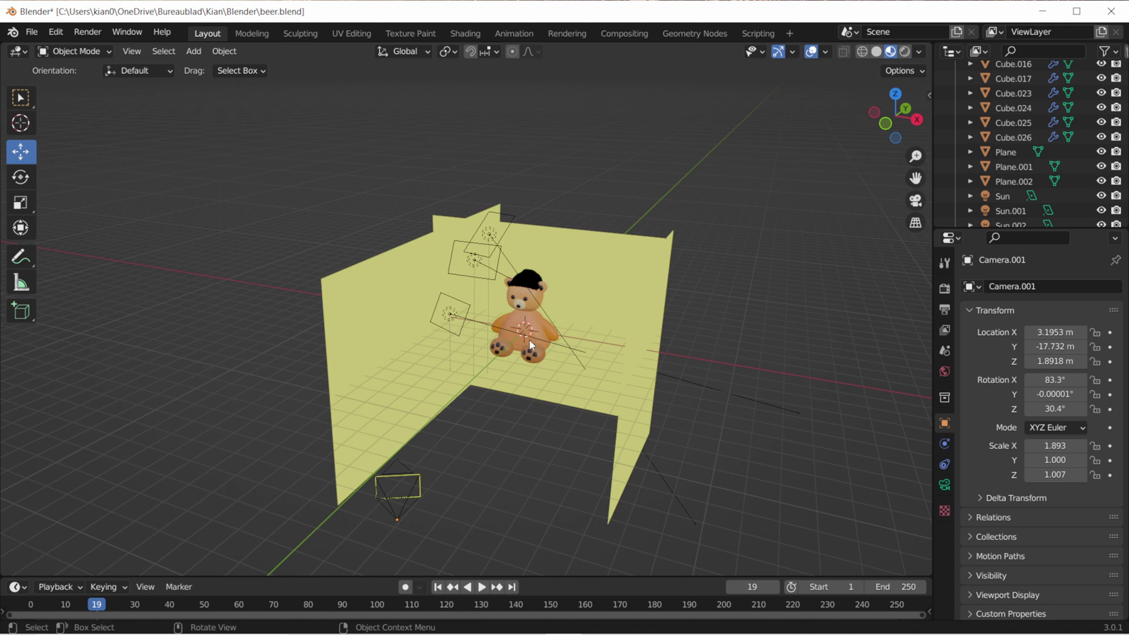
scroll(575, 284, "up", 1)
scroll(611, 262, "up", 1)
scroll(629, 253, "up", 1)
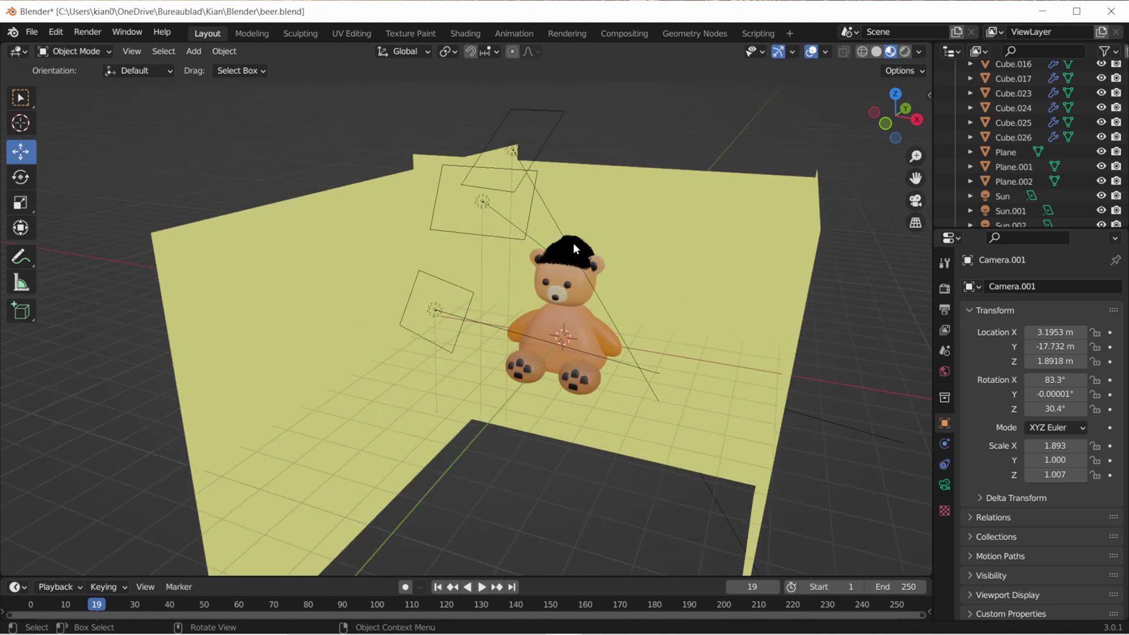
scroll(644, 262, "up", 1)
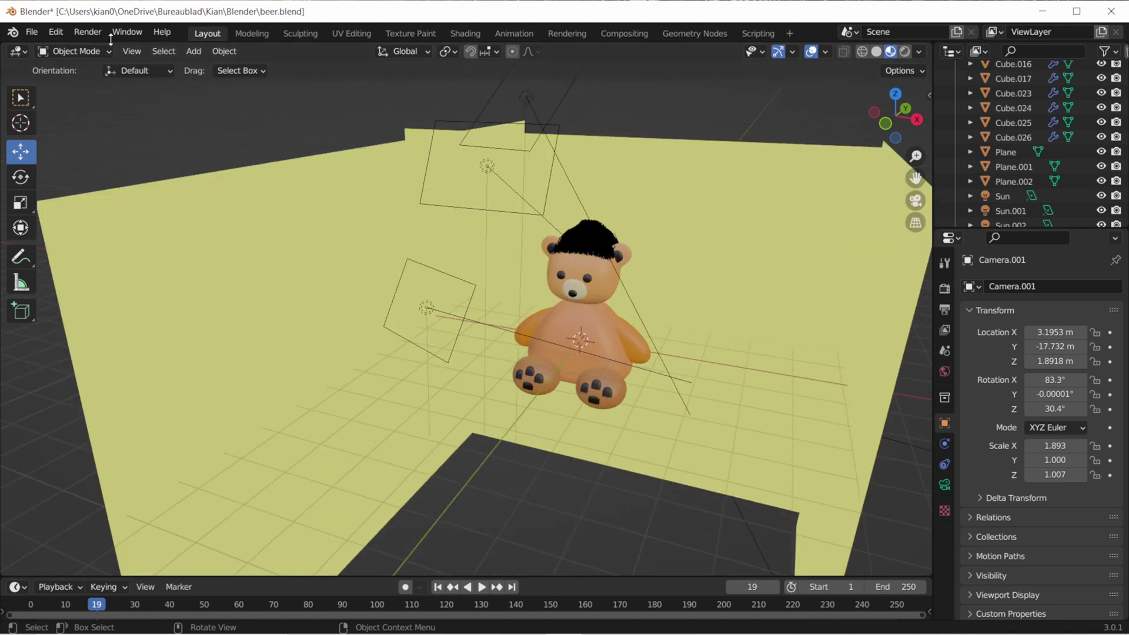
left_click(88, 31)
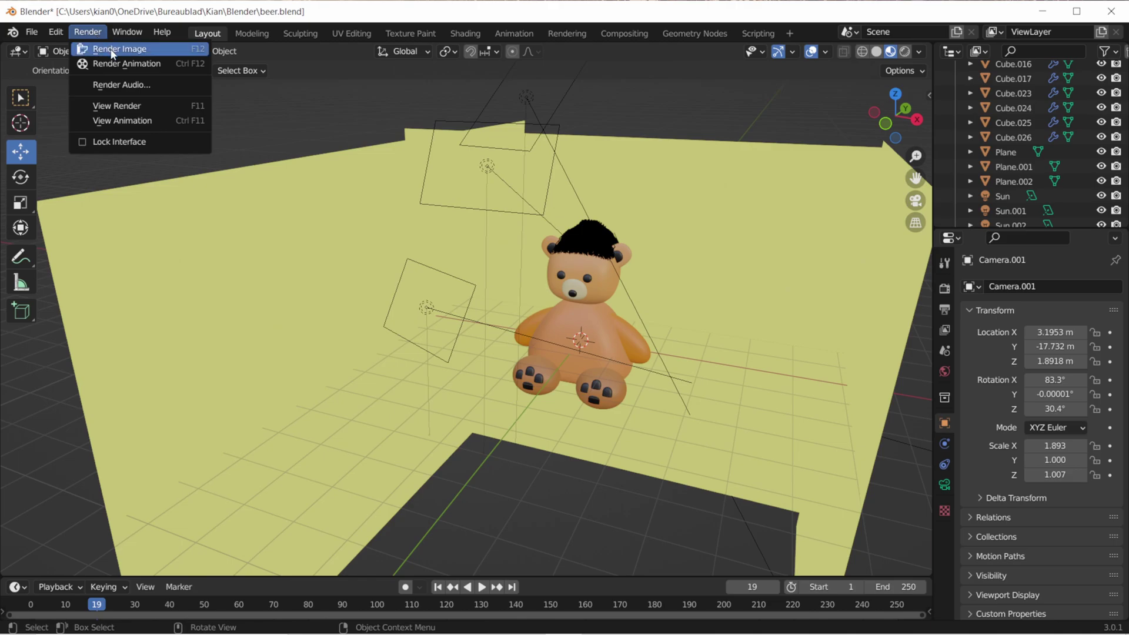
left_click(112, 52)
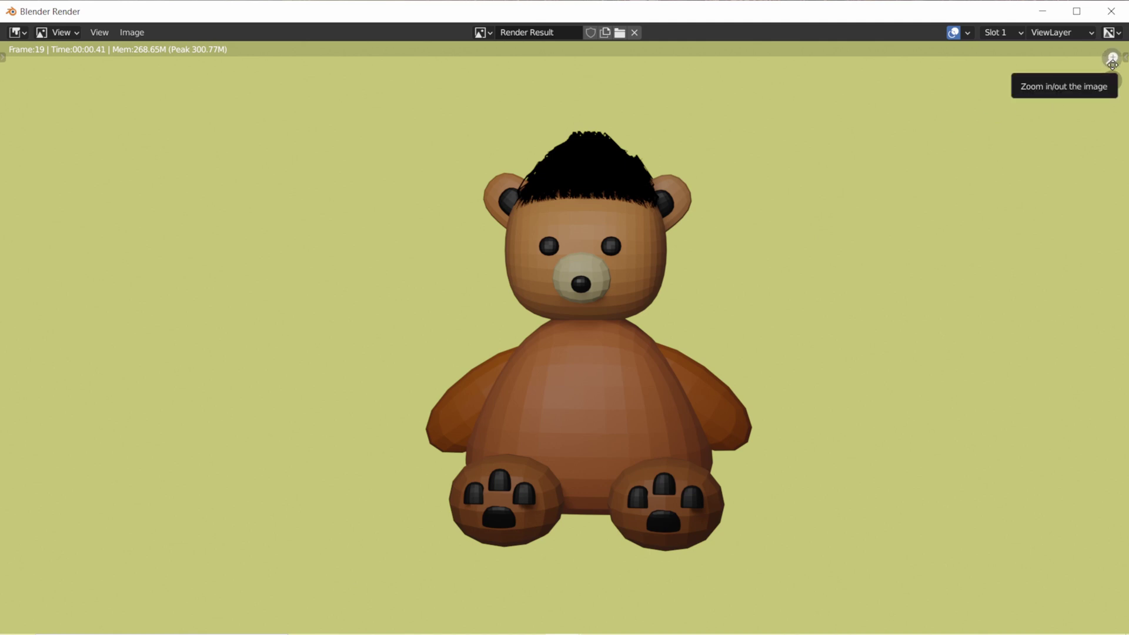
Pan and zoom into the rendered image of the seated orange bear
mouse_move(1112, 81)
left_mouse_down()
mouse_move(1094, 81)
mouse_move(1113, 81)
left_mouse_up()
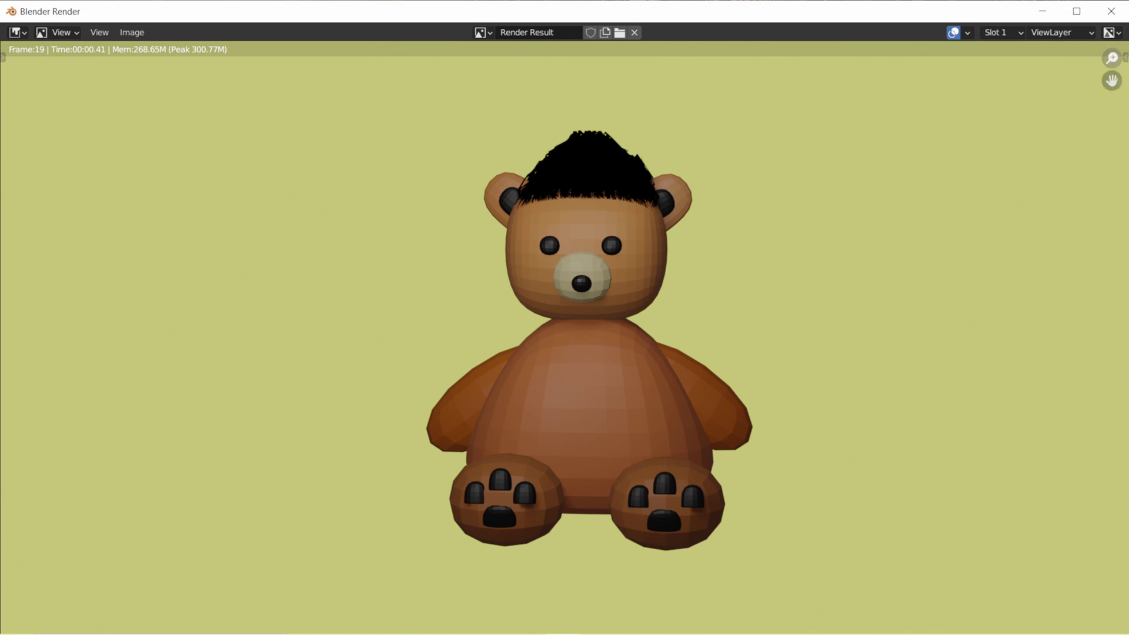
mouse_move(1111, 57)
left_mouse_down()
mouse_move(1111, 47)
mouse_move(1116, 93)
mouse_move(1112, 51)
mouse_move(1087, 78)
left_mouse_up()
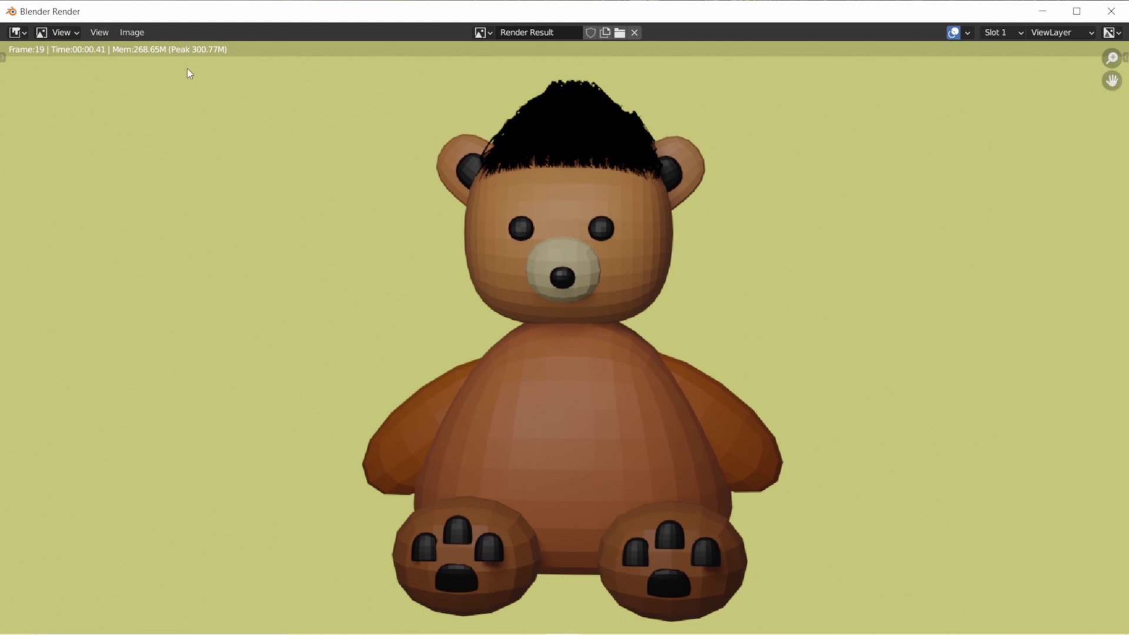
left_click(123, 37)
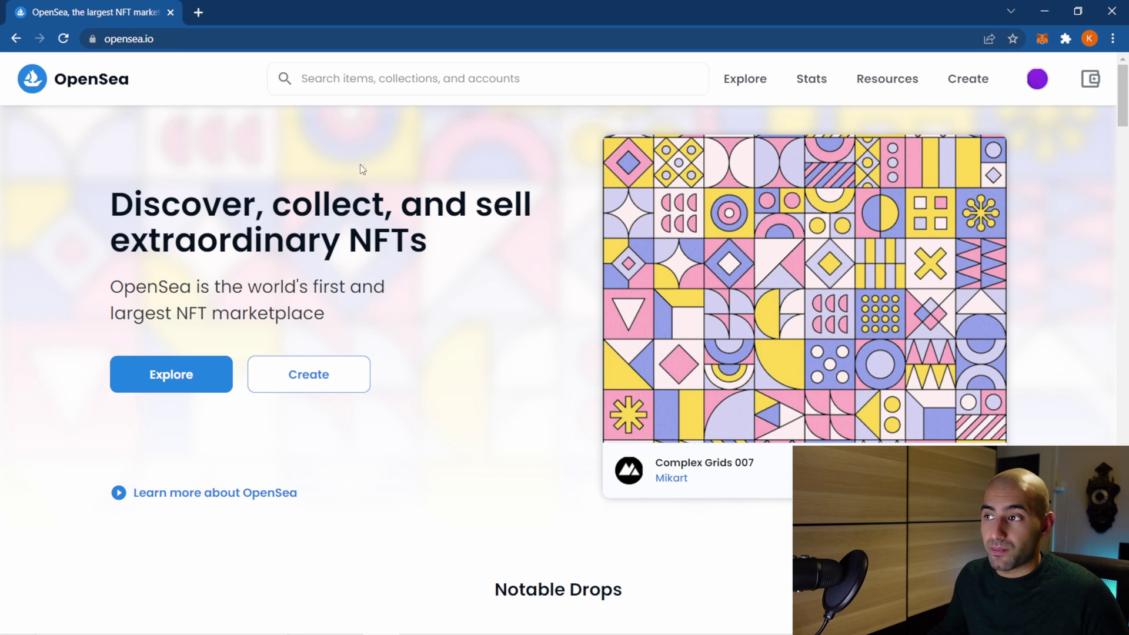
Start a new OpenSea item and scroll the form holding the uploaded bear render
left_click(973, 87)
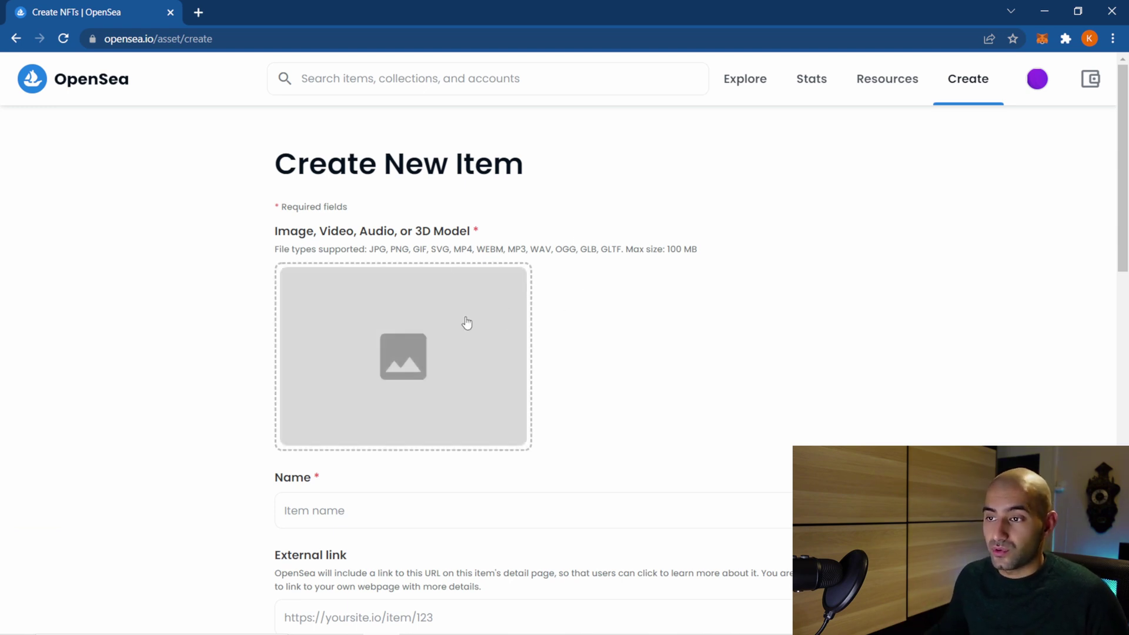
scroll(184, 378, "down", 1)
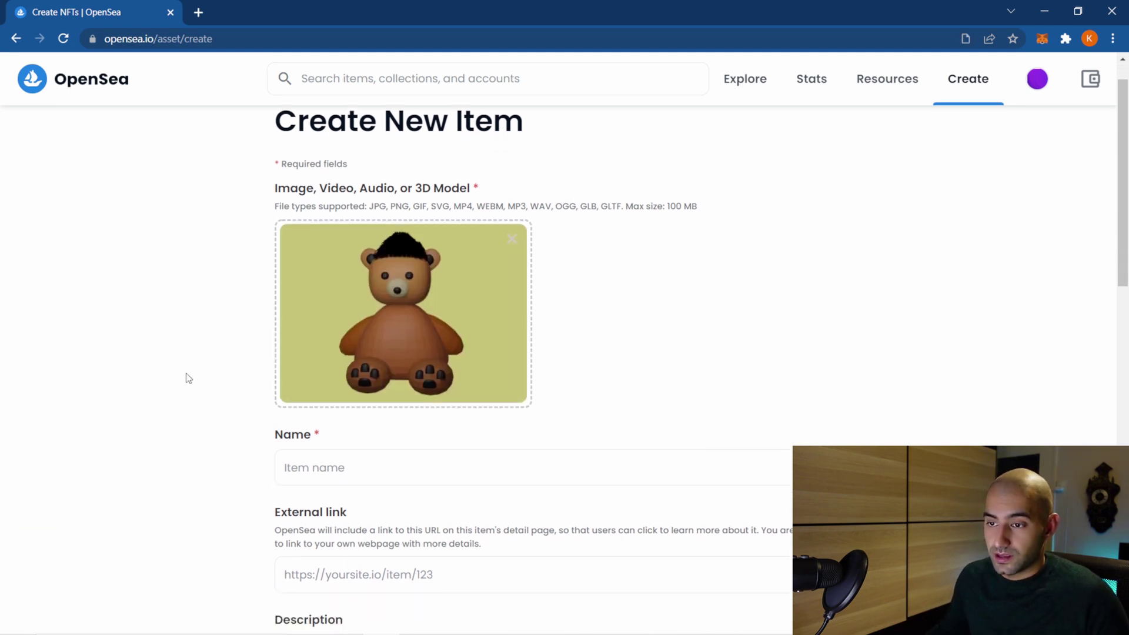
scroll(184, 378, "down", 2)
scroll(307, 362, "down", 2)
Name the item 'Beer Emperor' and describe it as 'Beer Emperor ready to rumble'
left_click(336, 224)
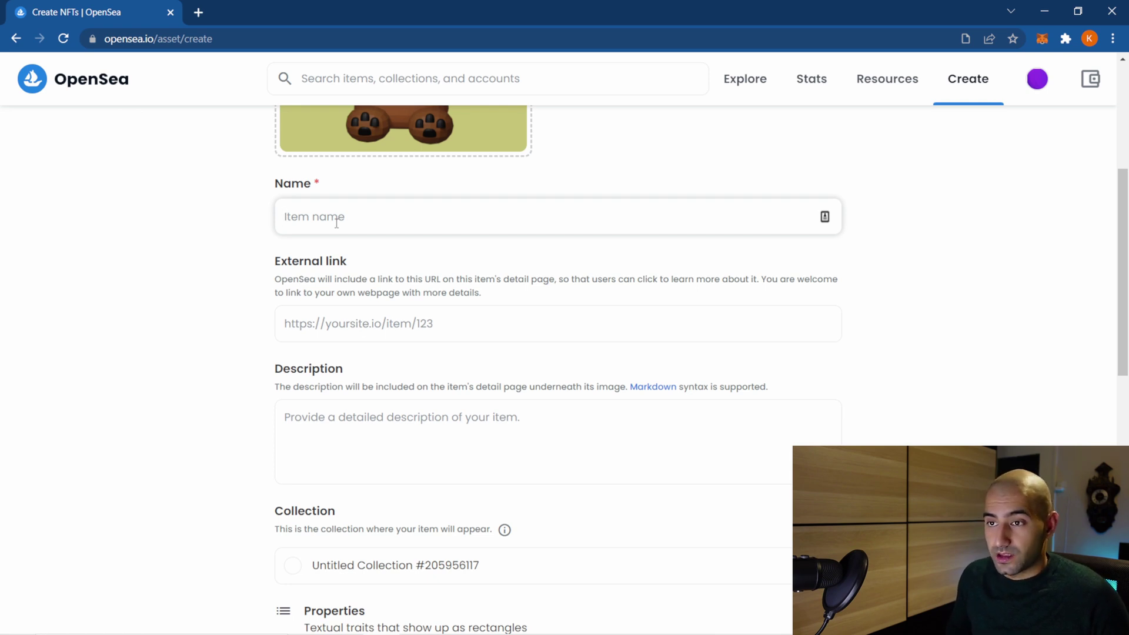
type("Beer E")
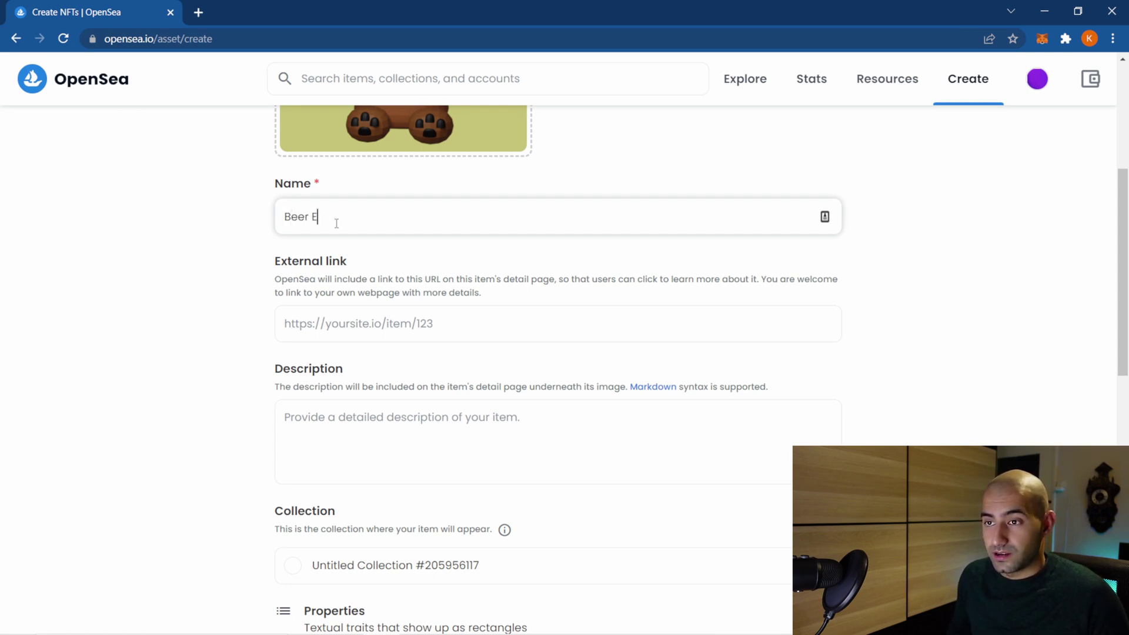
type("mperor")
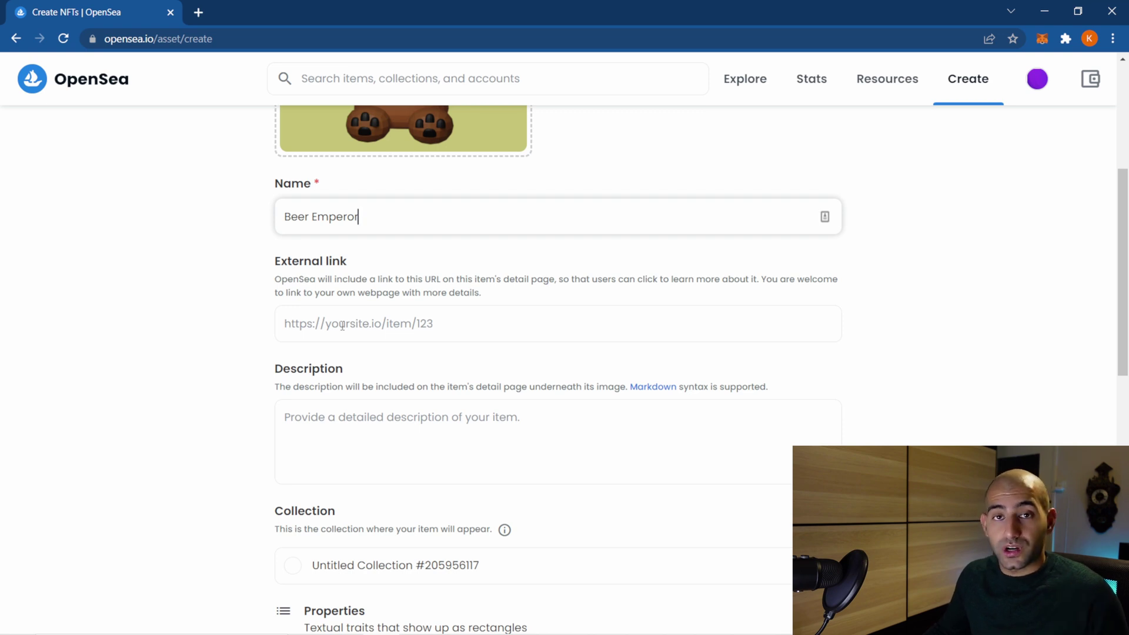
scroll(338, 335, "down", 1)
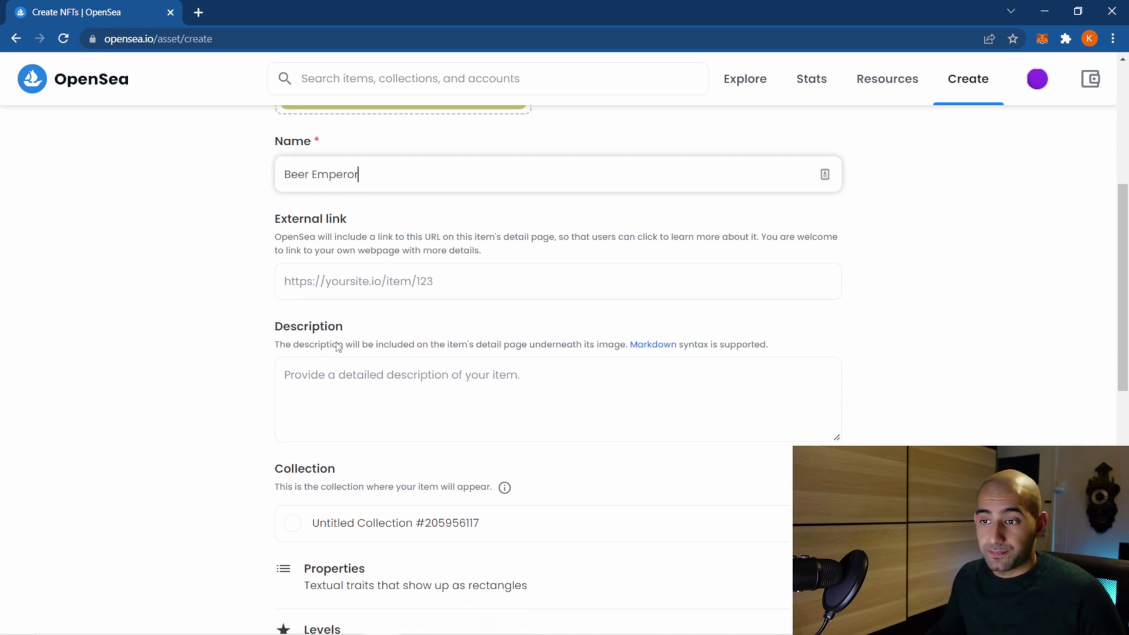
left_click(319, 348)
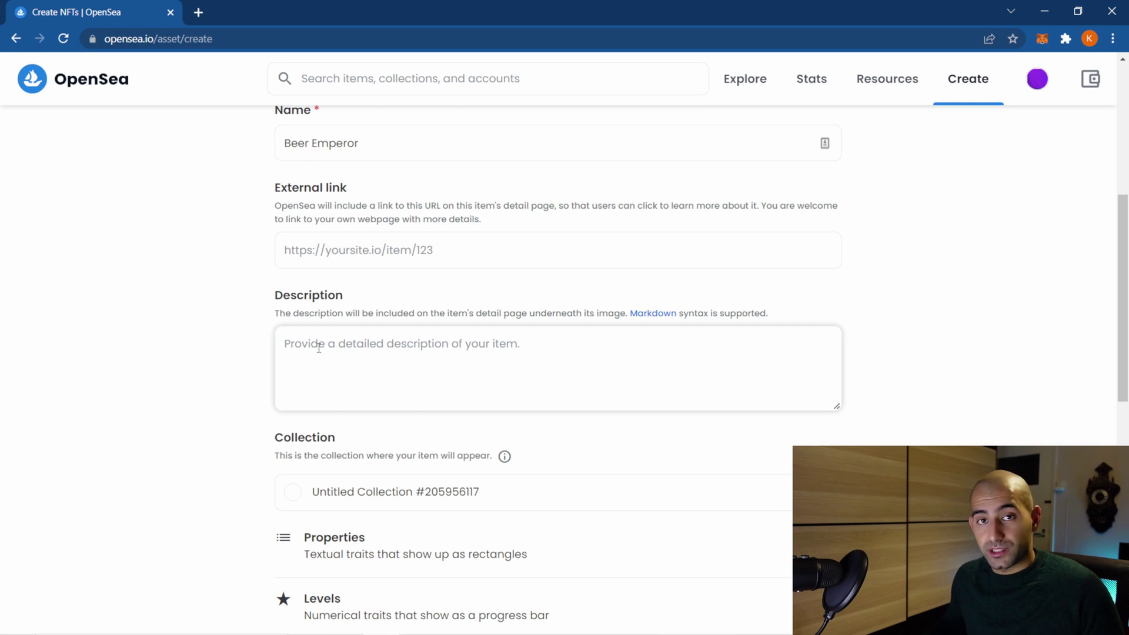
type("B")
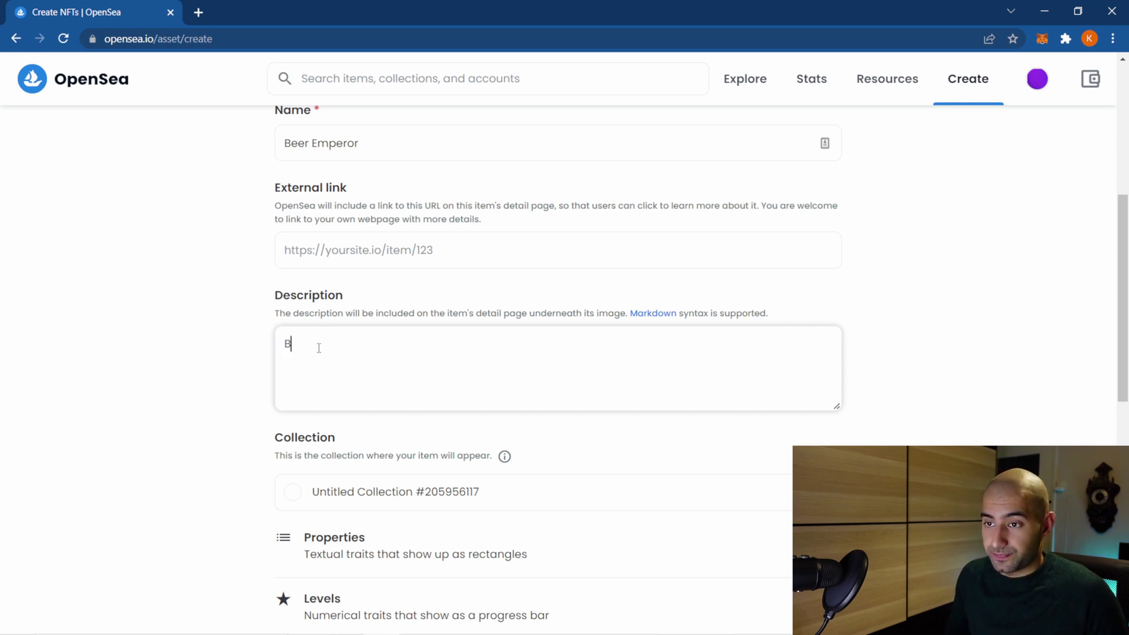
type("eer Emperor")
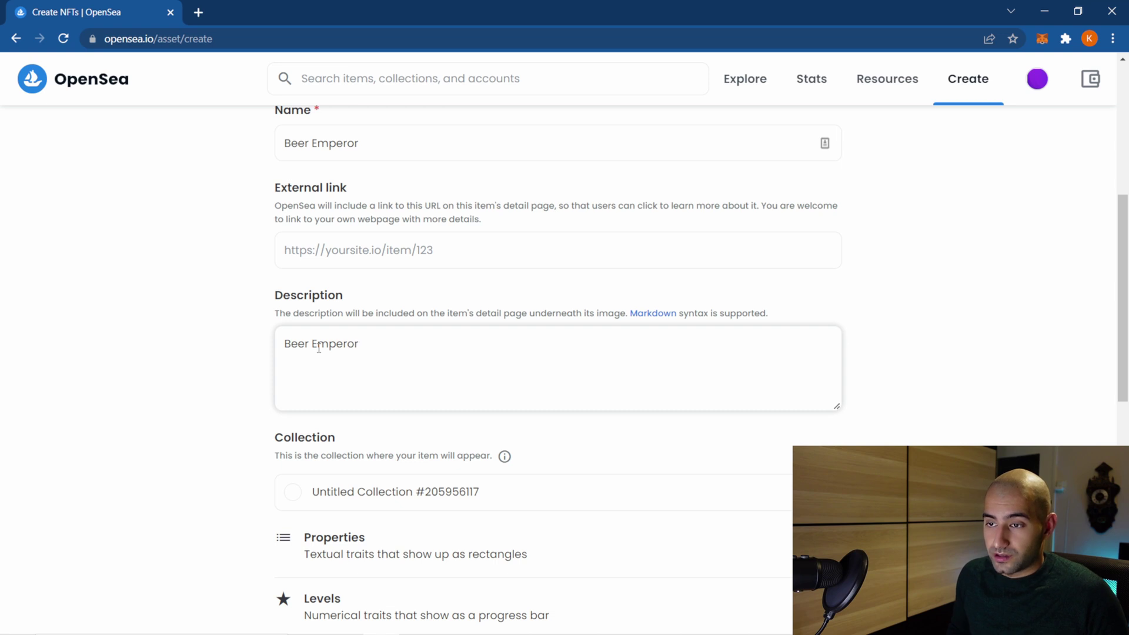
type(" ready to")
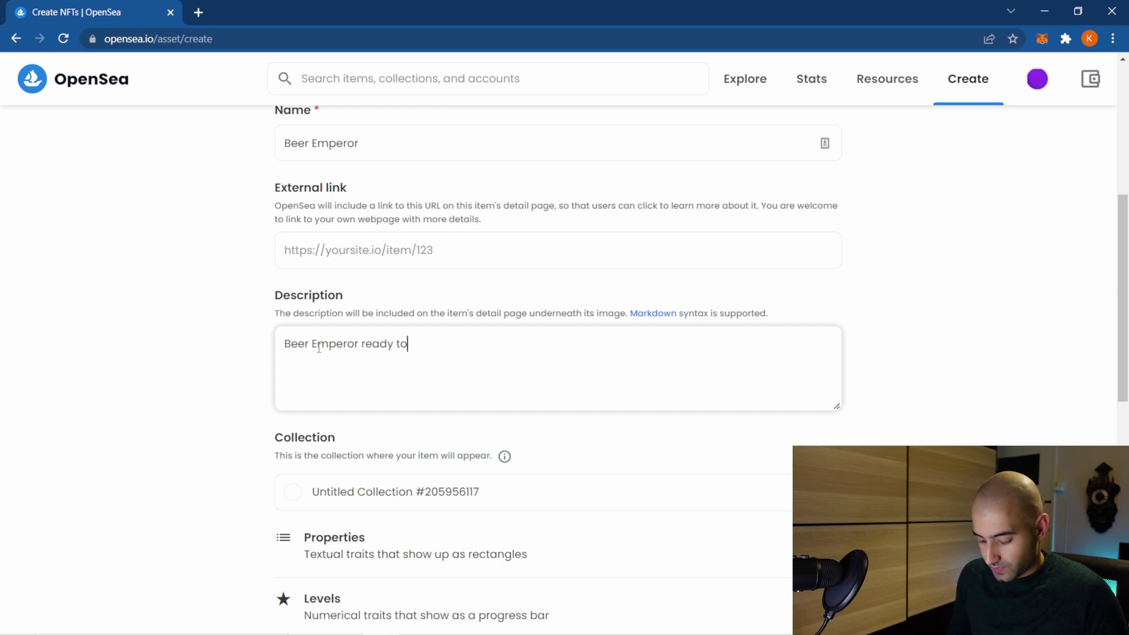
type(" rumble")
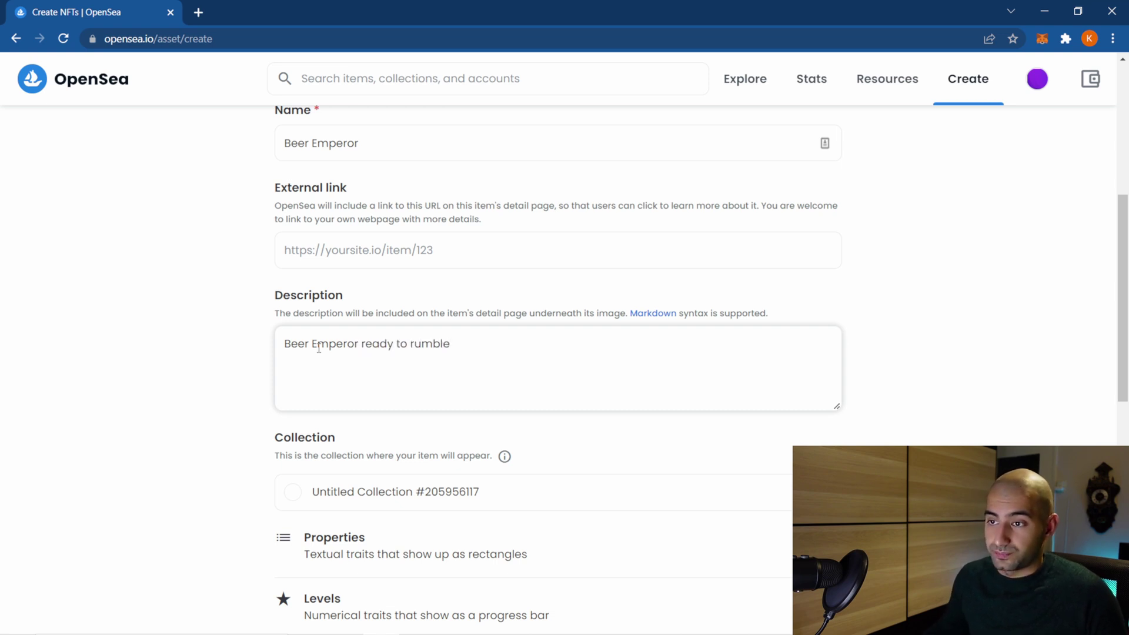
scroll(252, 378, "down", 2)
scroll(225, 384, "down", 1)
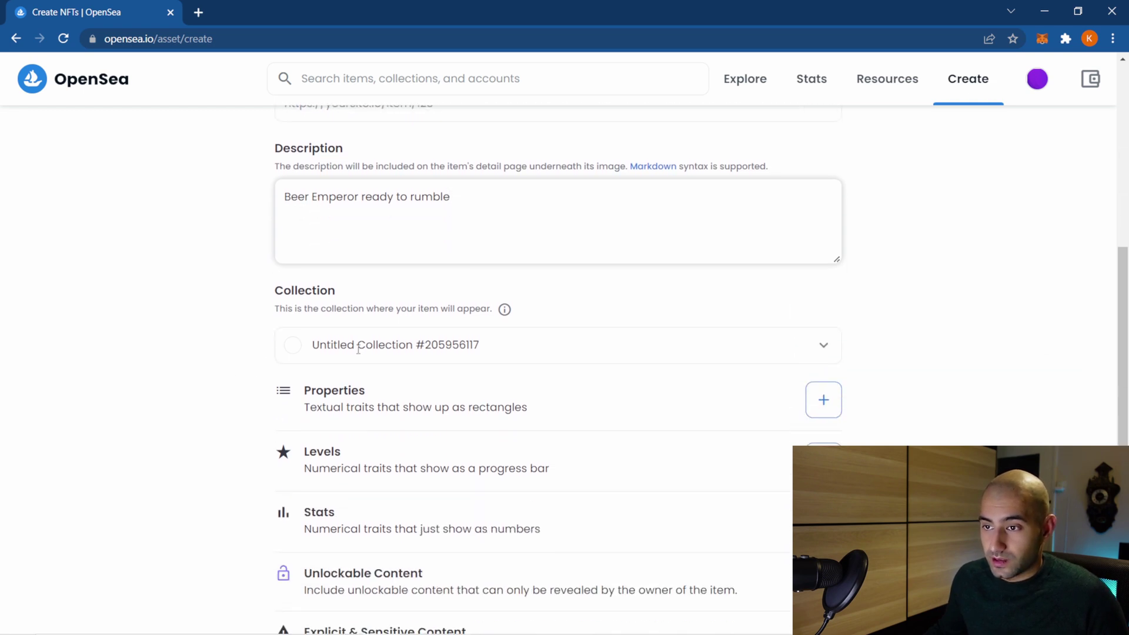
Switch the item's blockchain from Ethereum to Polygon and create the Beer Emperor NFT
scroll(353, 312, "down", 2)
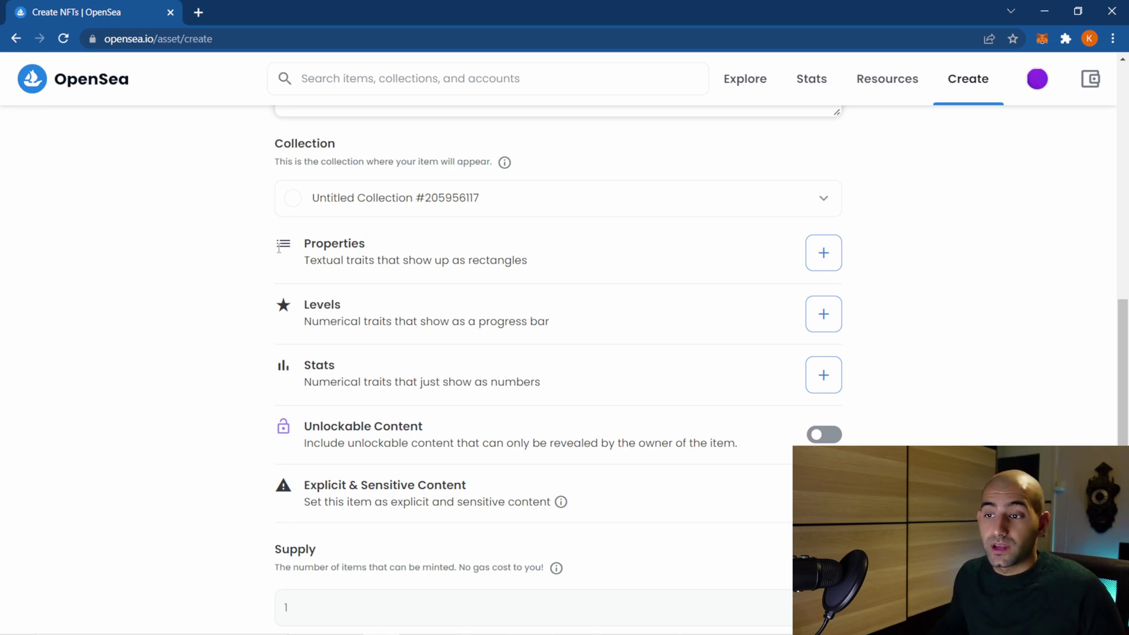
scroll(304, 298, "down", 3)
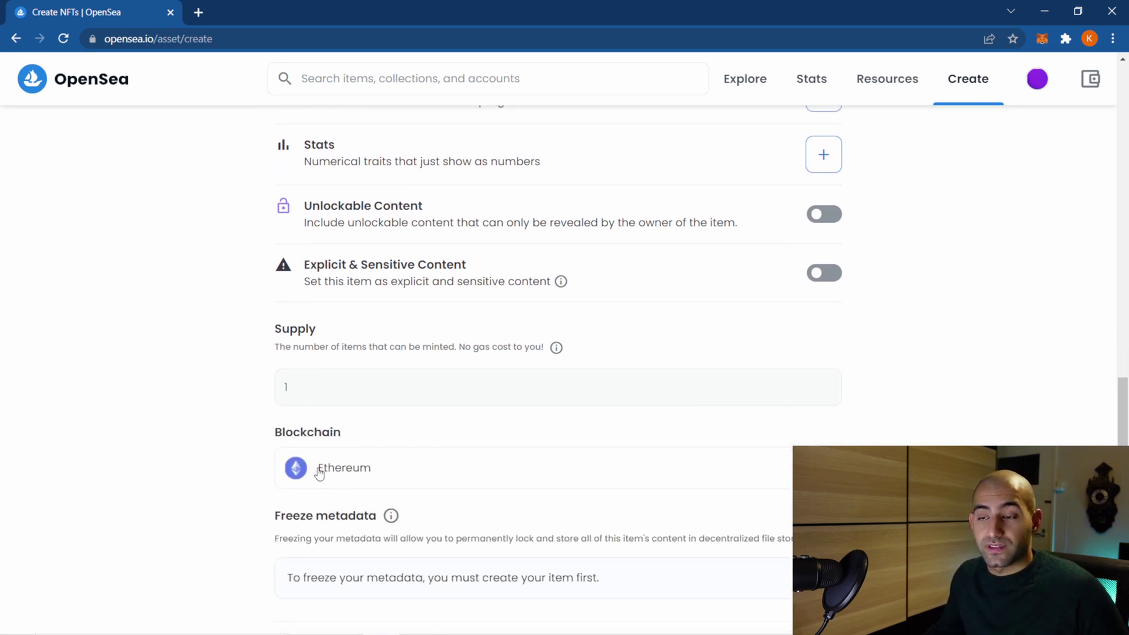
left_click(338, 478)
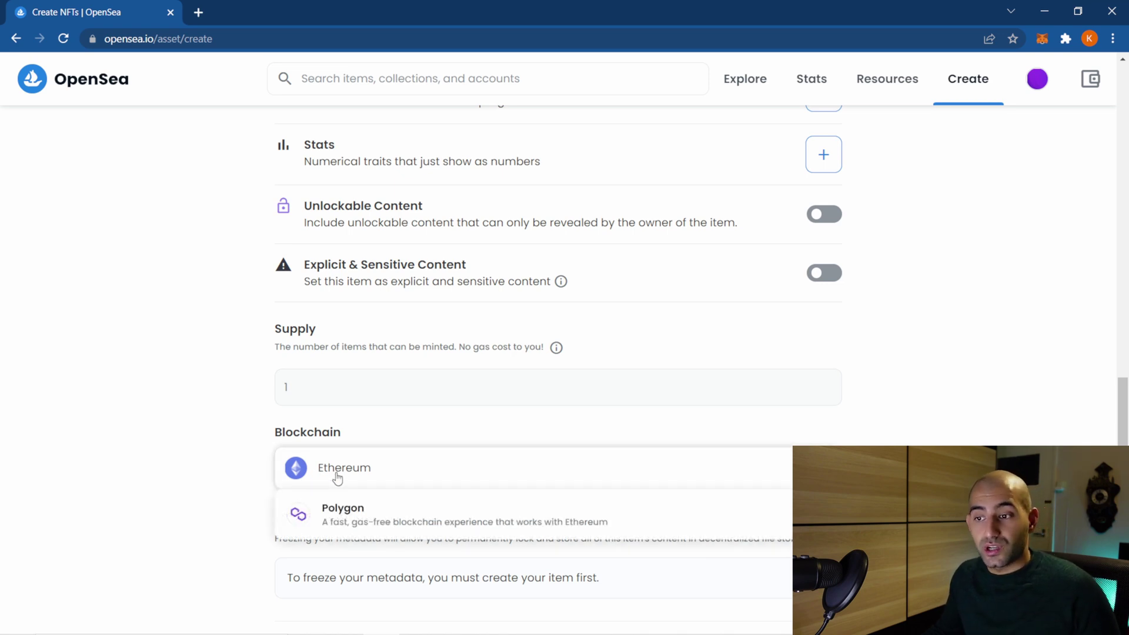
left_click(345, 525)
scroll(227, 506, "down", 2)
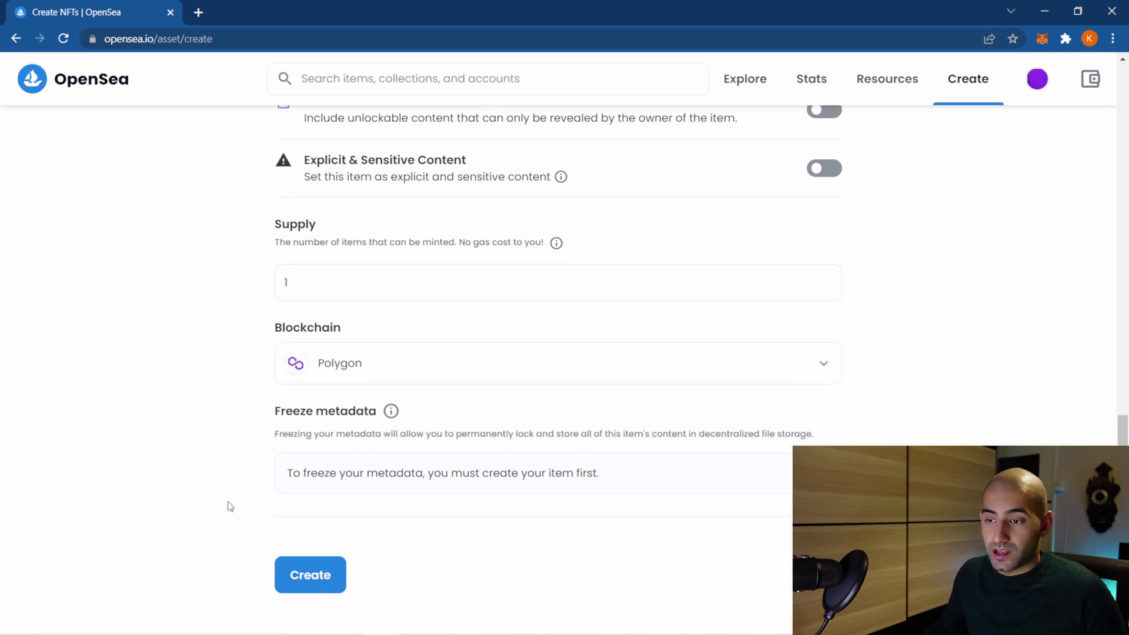
left_click(310, 579)
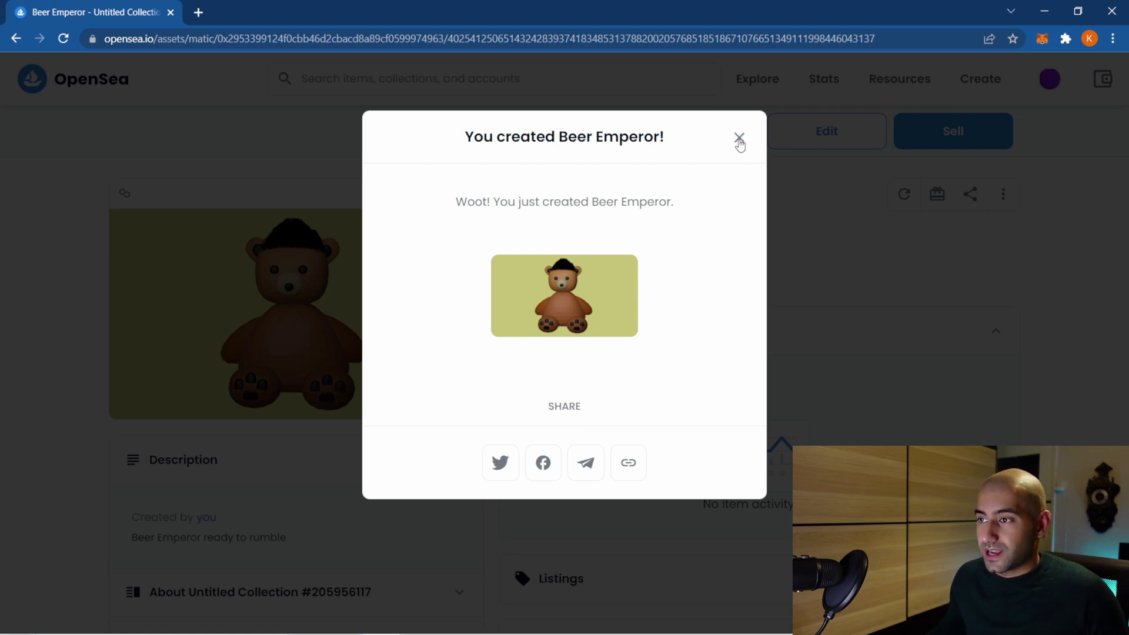
Dismiss the 'You created Beer Emperor' popup to reveal the item page
left_click(739, 139)
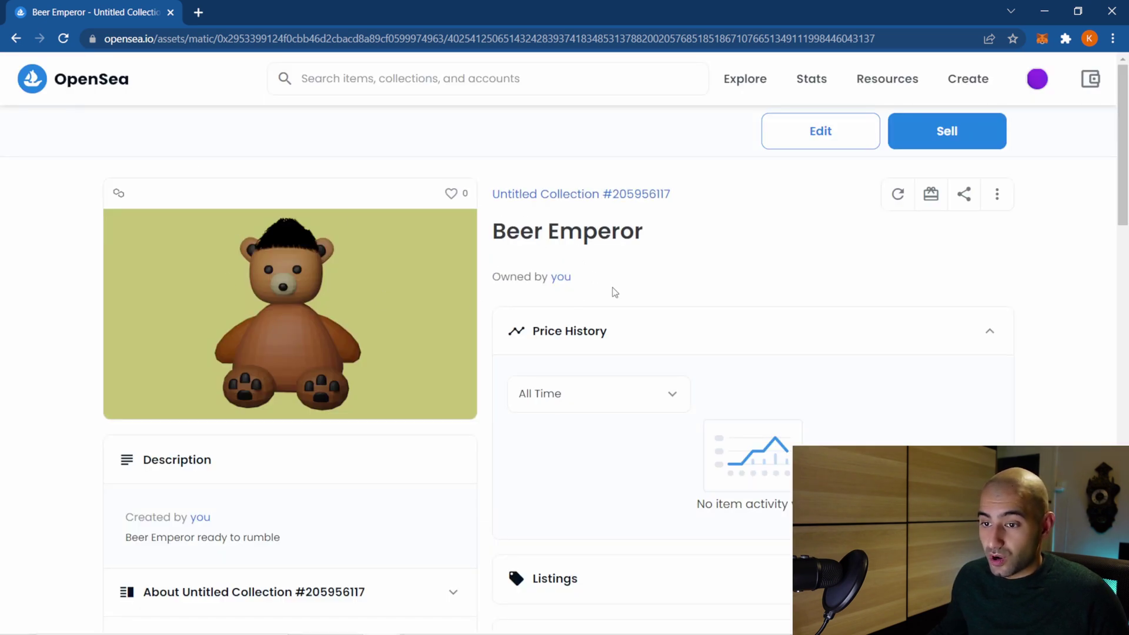
Scroll through the Beer Emperor item page to review its listing details
scroll(493, 320, "down", 3)
scroll(494, 320, "down", 3)
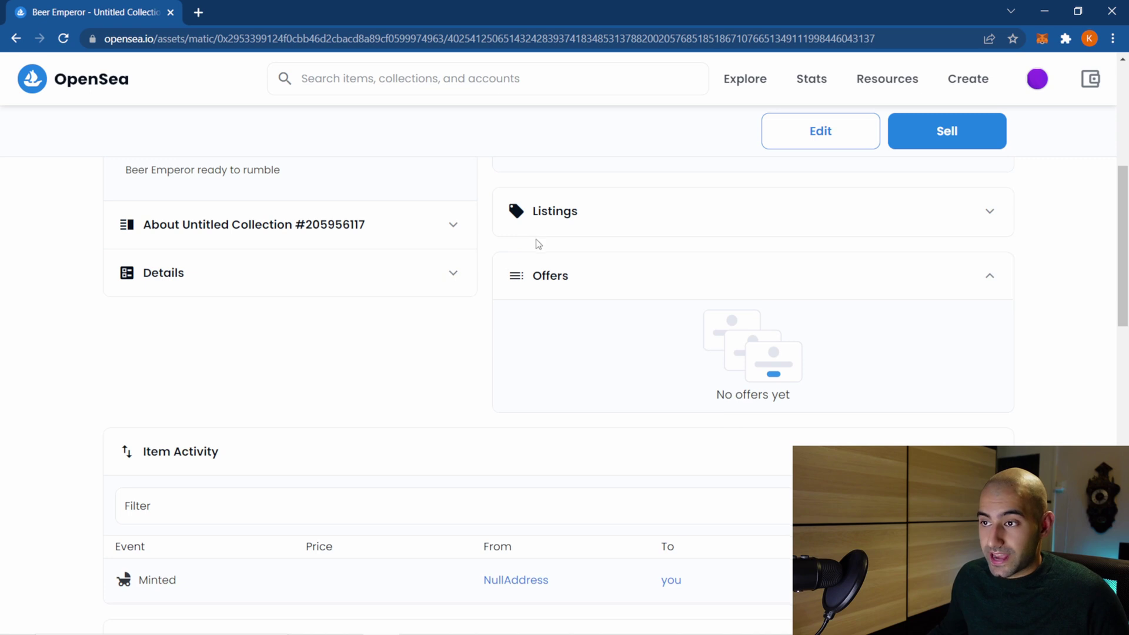
scroll(352, 315, "down", 1)
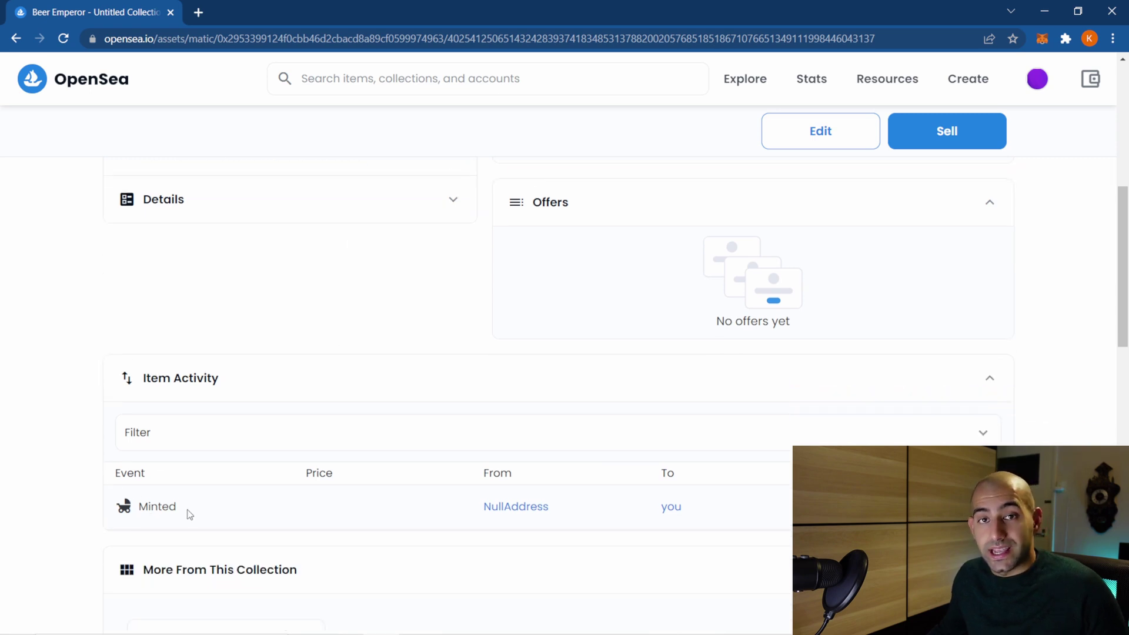
scroll(381, 497, "down", 2)
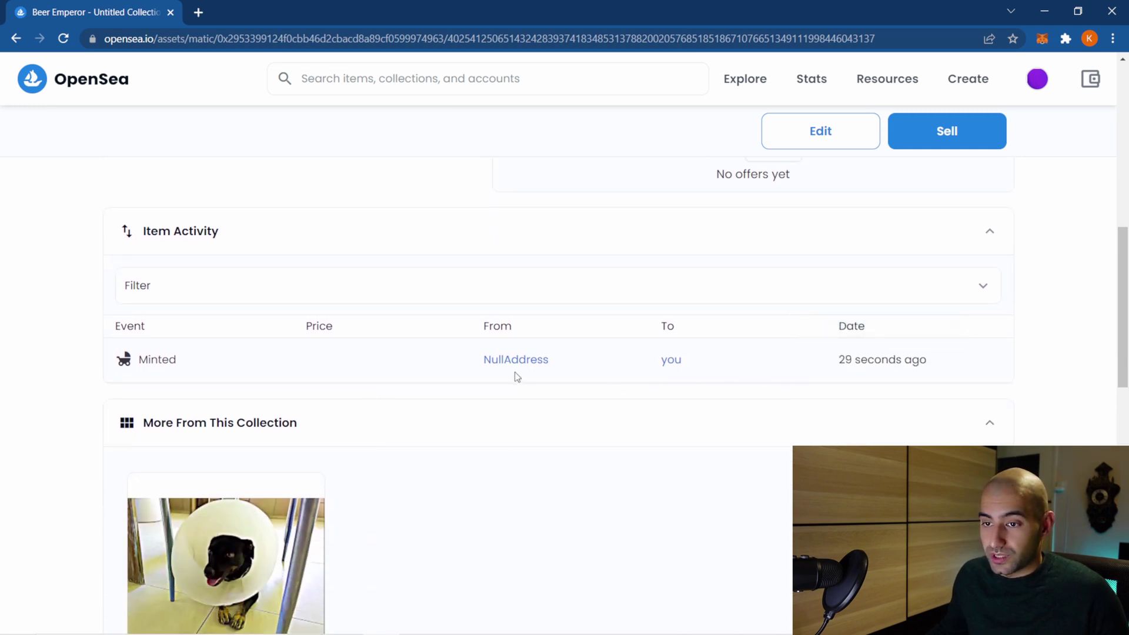
scroll(517, 376, "down", 1)
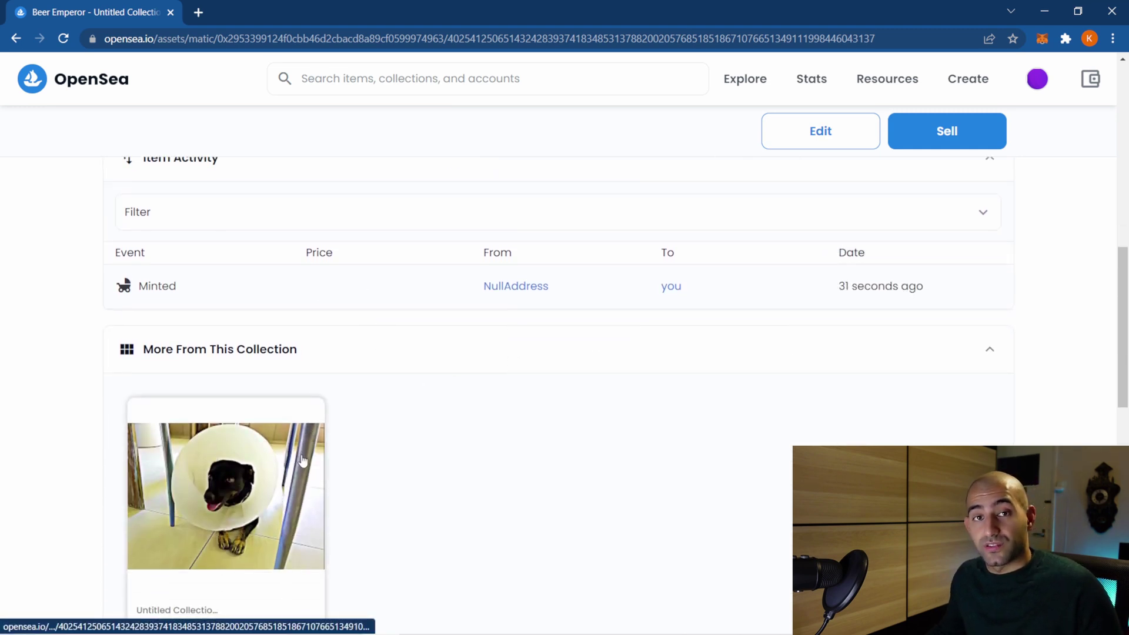
scroll(302, 460, "down", 1)
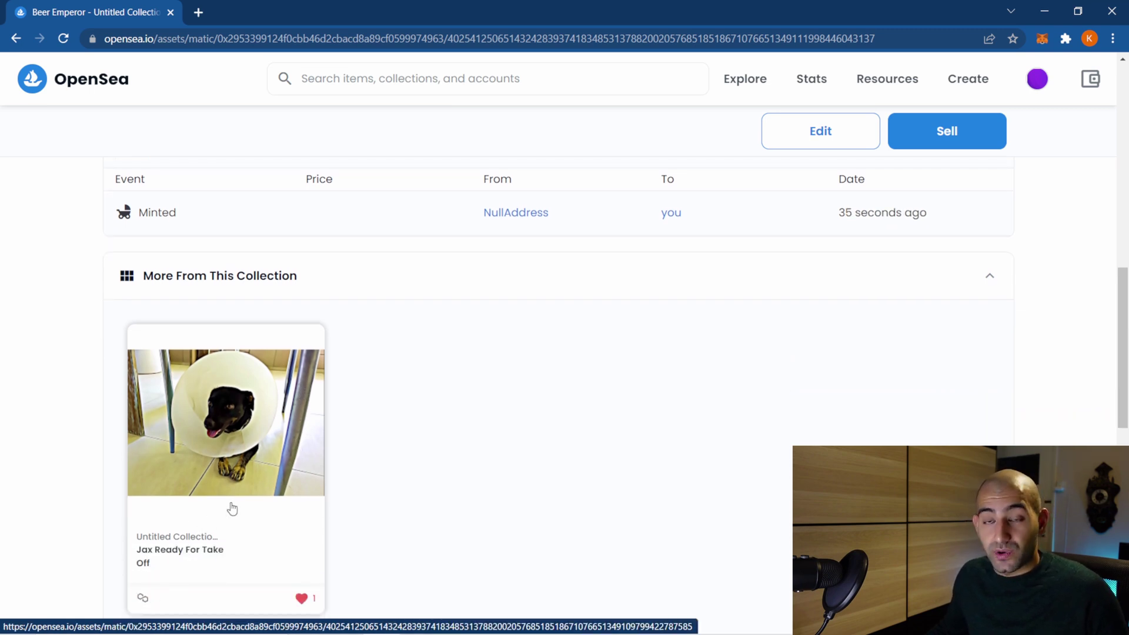
scroll(232, 508, "up", 3)
scroll(386, 431, "up", 10)
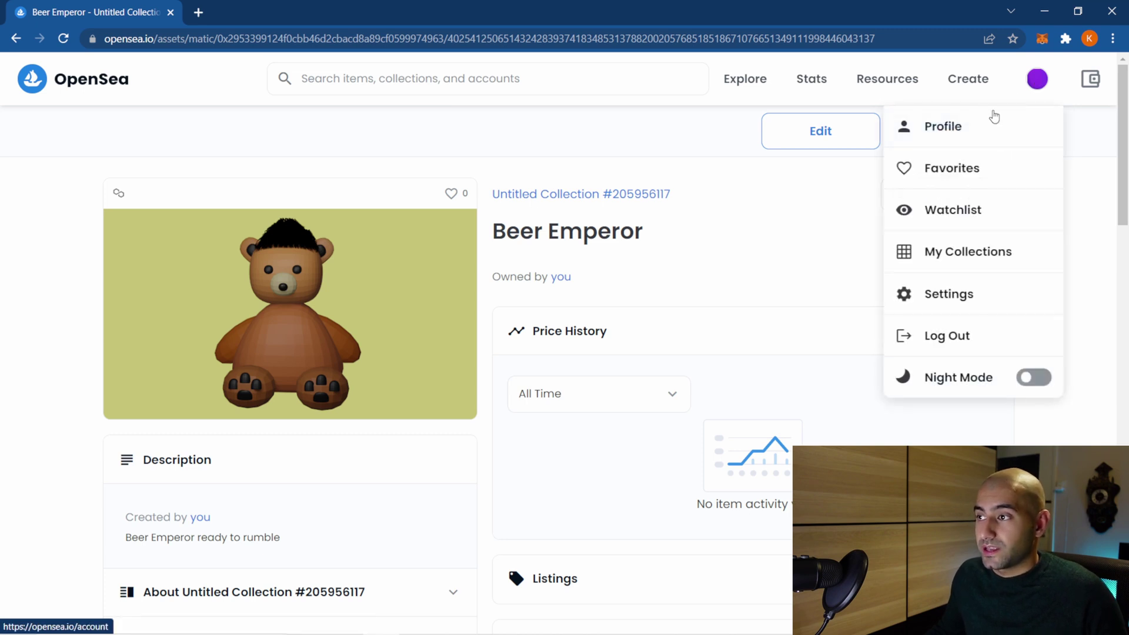
Check the account profile's collected items: Beer Emperor beside Jax Ready For Take Off
left_click(980, 133)
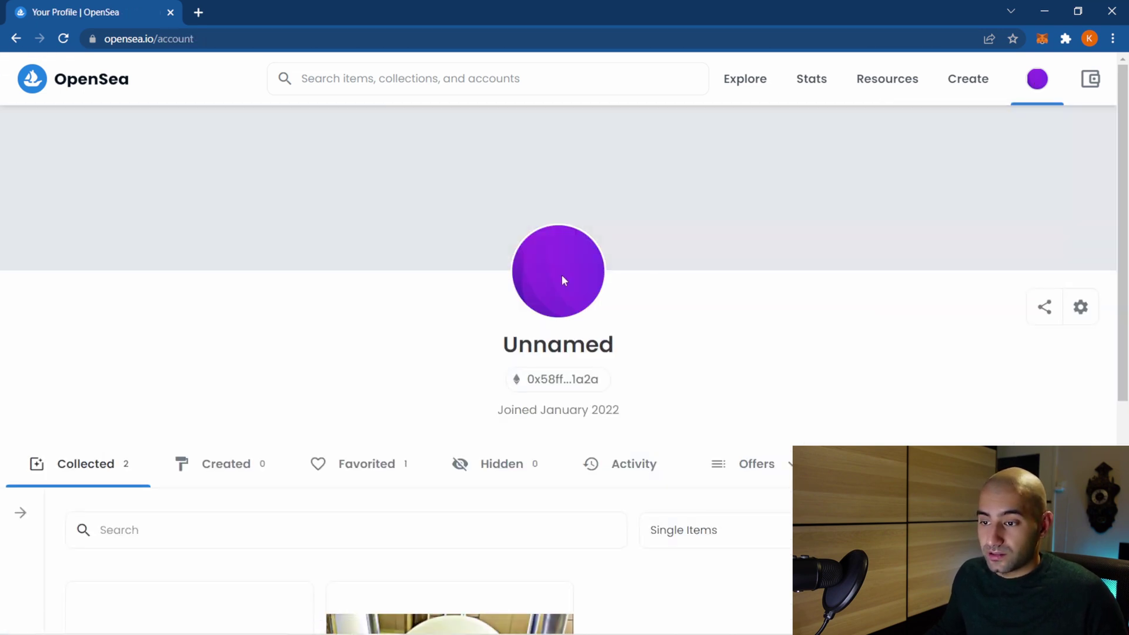
scroll(541, 283, "down", 4)
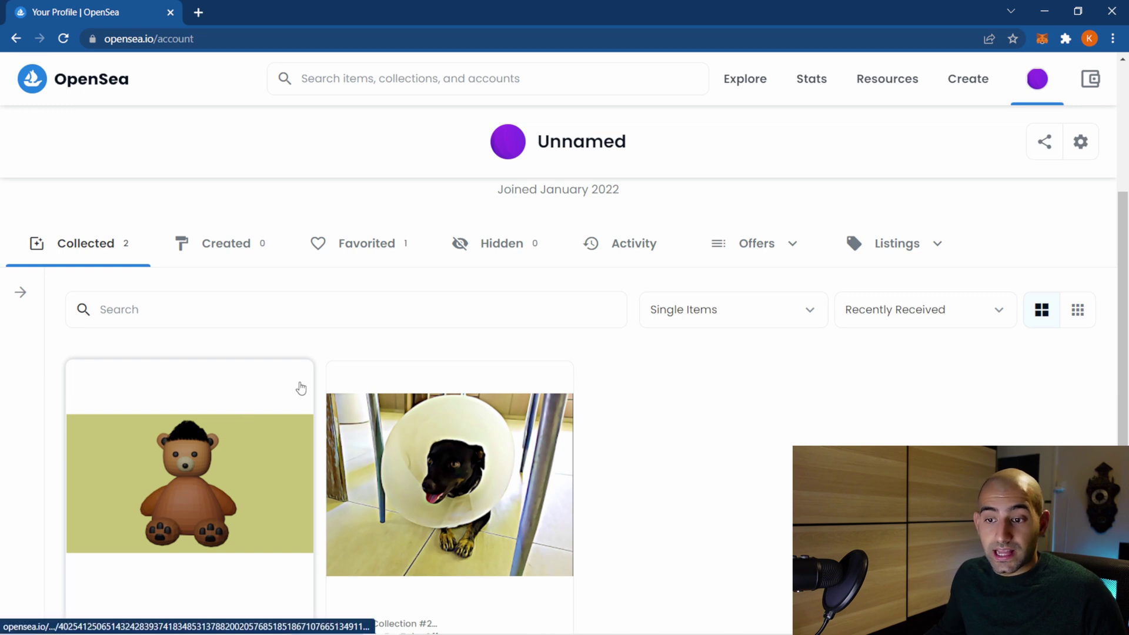
scroll(286, 391, "down", 1)
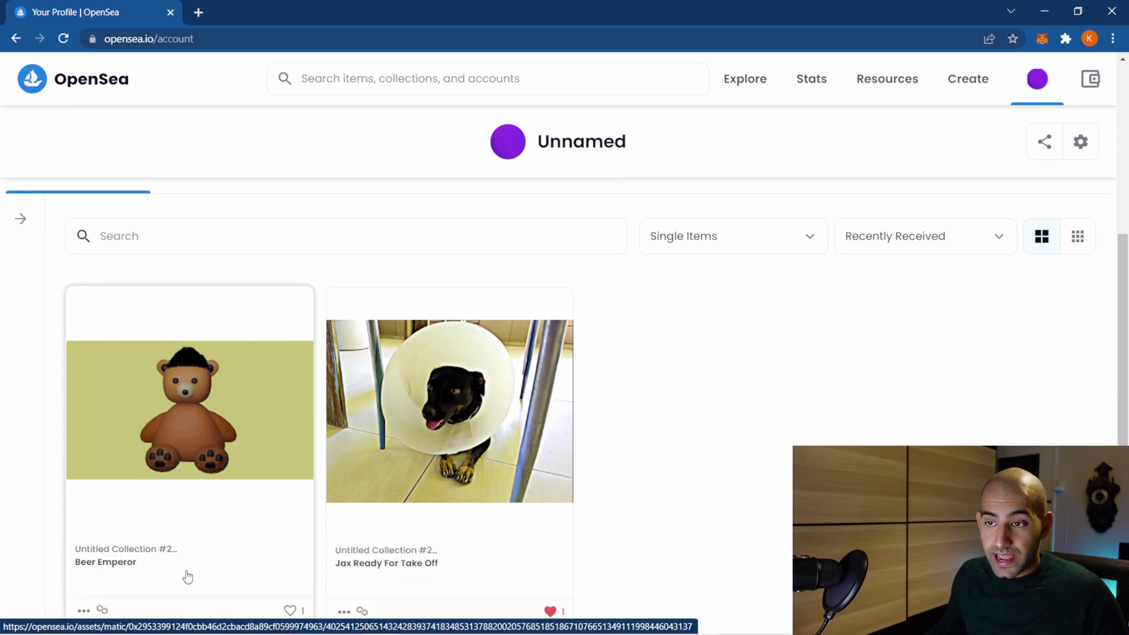
scroll(173, 507, "up", 2)
scroll(259, 378, "down", 2)
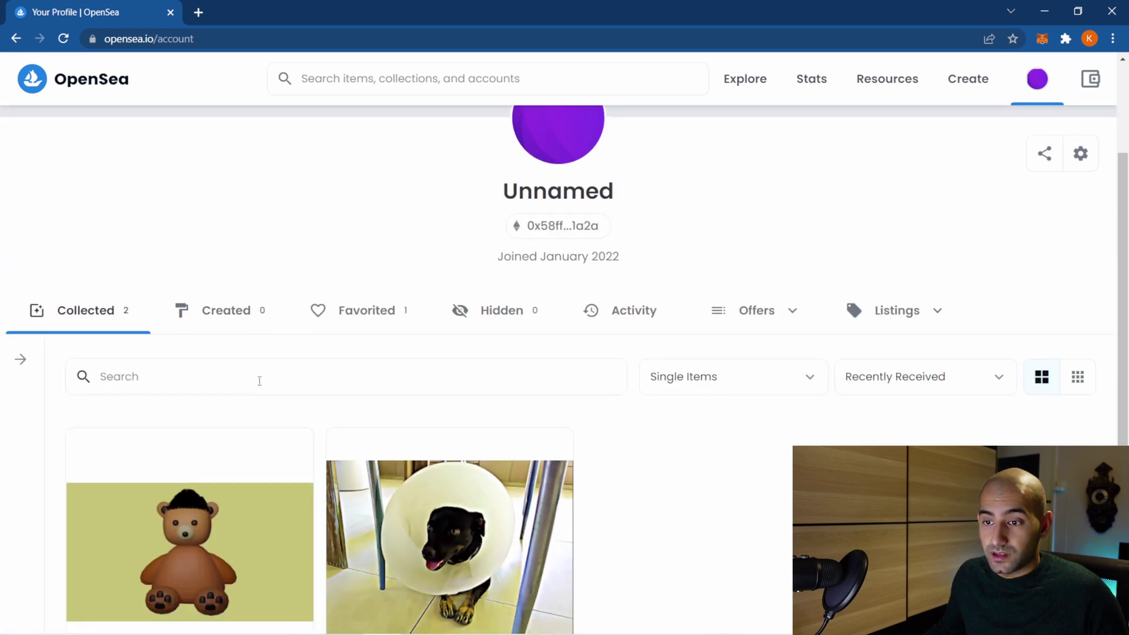